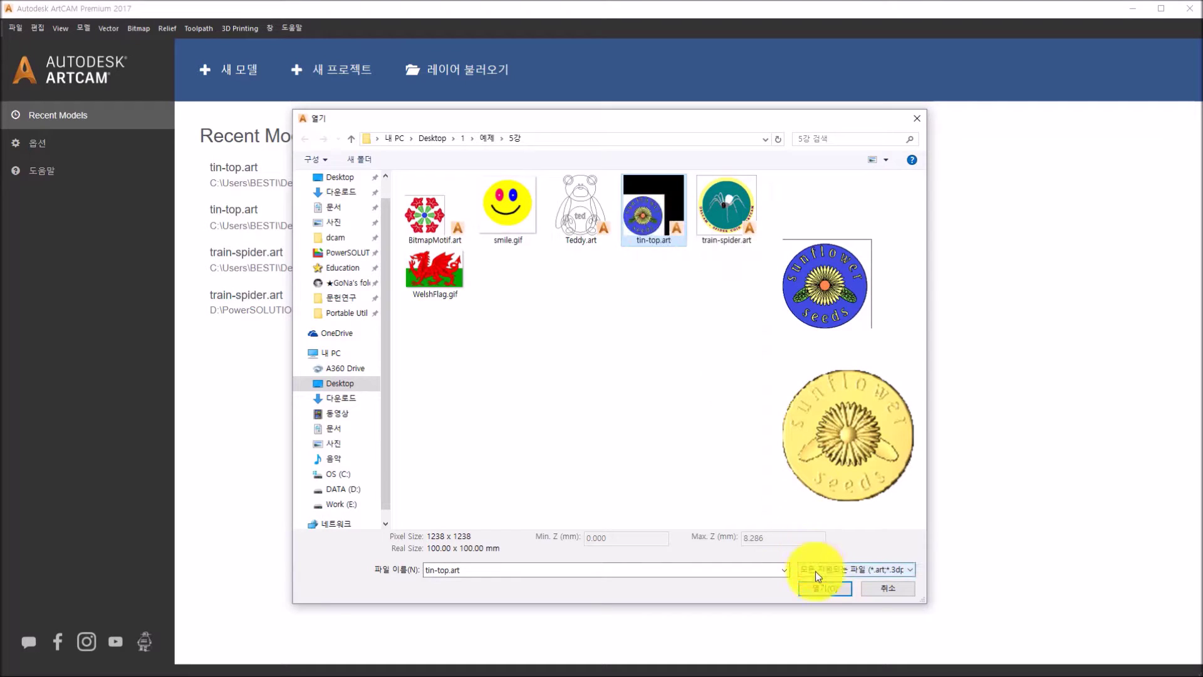
Open the tin-top.art model and tilt its 3D view to show the relief at an angle.
{"action": "left_click", "coordinate": [816, 589]}
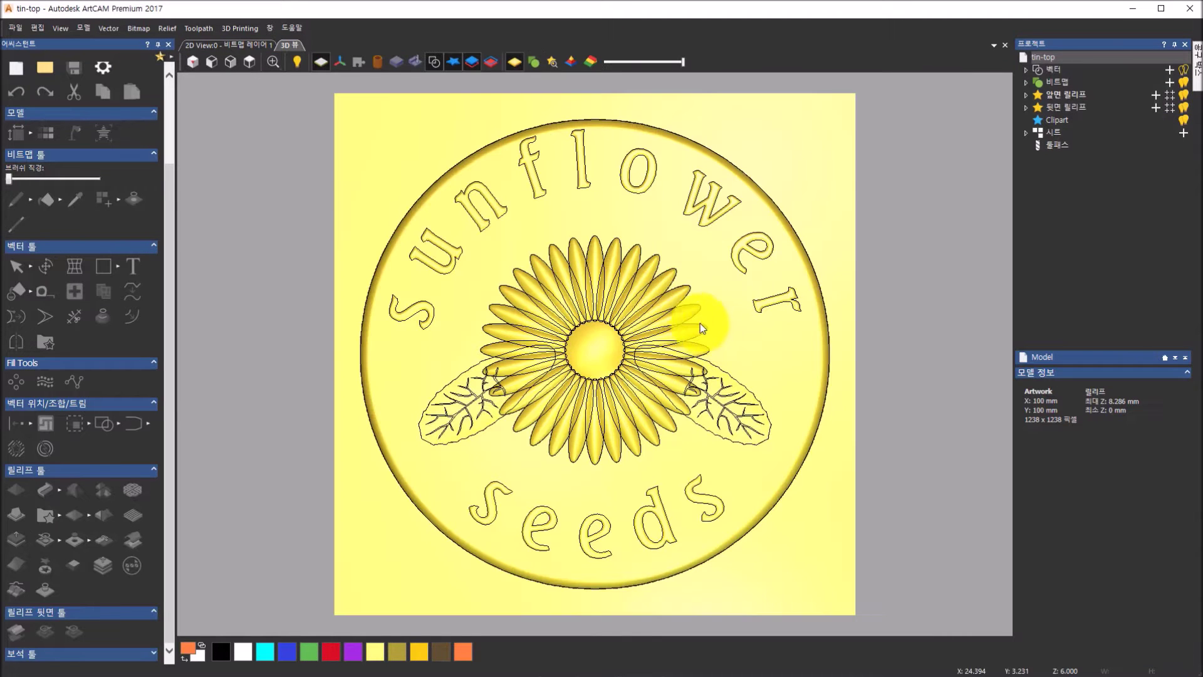
{"action": "left_click_drag", "start_coordinate": [596, 273], "coordinate": [677, 102]}
{"action": "left_click_drag", "start_coordinate": [242, 271], "coordinate": [328, 421]}
{"action": "left_click_drag", "start_coordinate": [652, 496], "coordinate": [671, 457]}
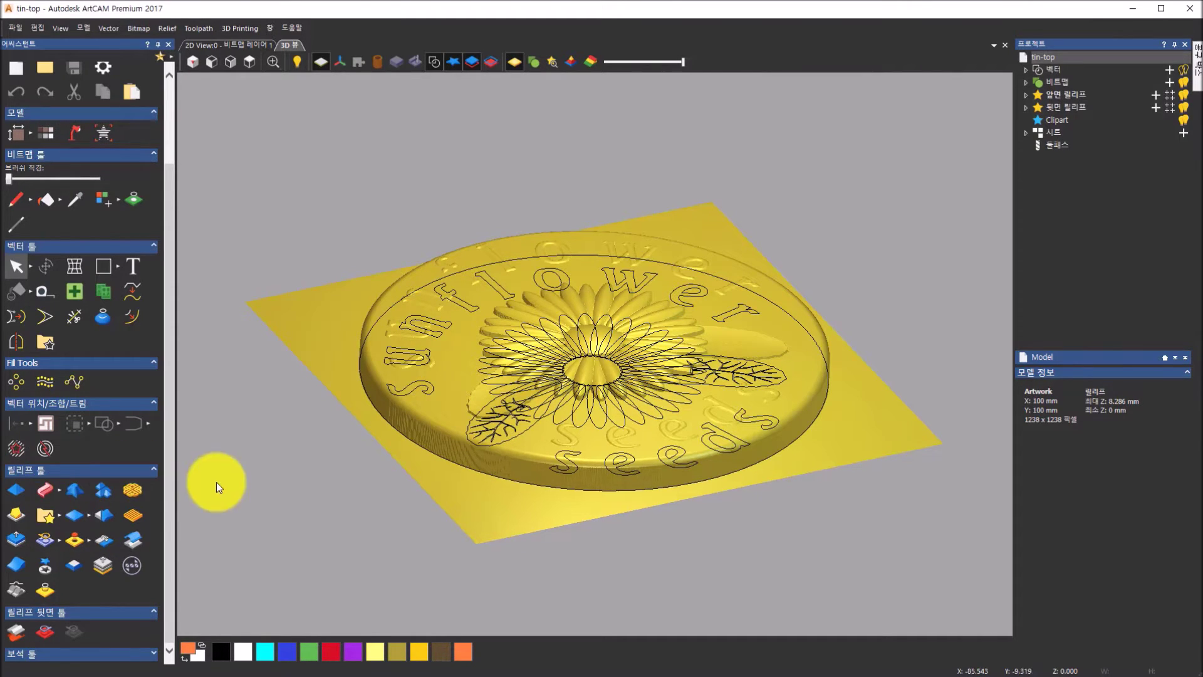
Reset the existing relief to a flat, zero-height surface.
{"action": "left_click", "coordinate": [73, 515]}
{"action": "left_click_drag", "start_coordinate": [579, 409], "coordinate": [598, 393]}
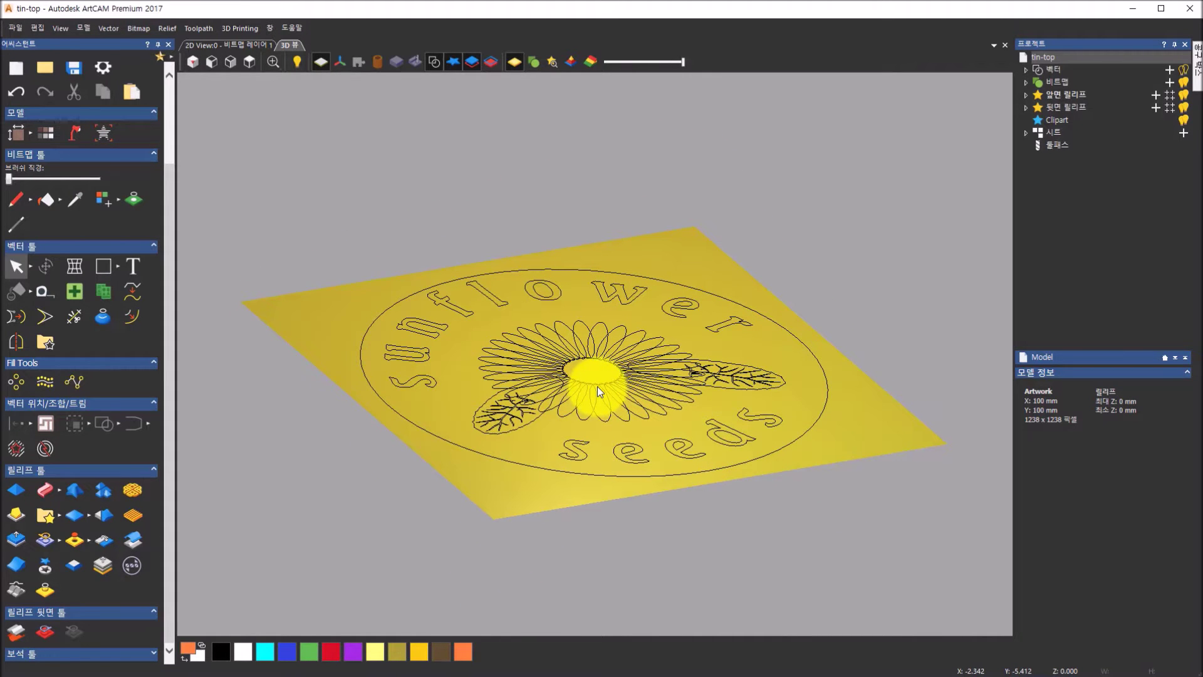
{"action": "left_click_drag", "start_coordinate": [597, 386], "coordinate": [505, 446]}
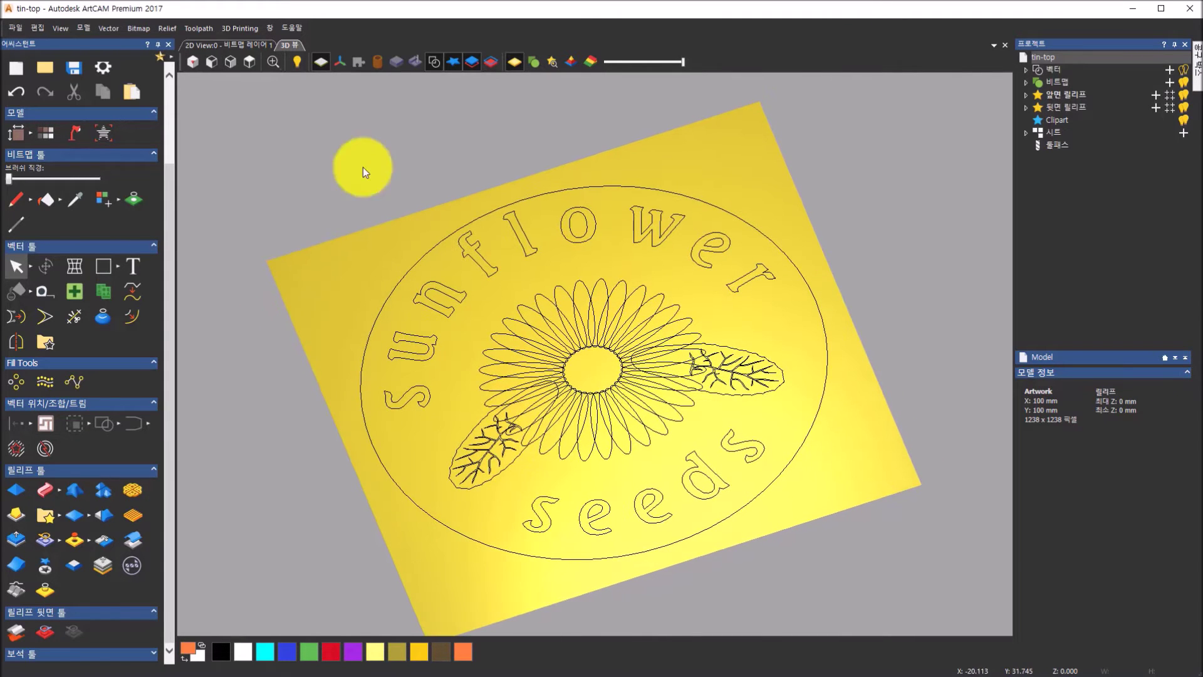
Show the model from the top, turn on the origin axes and tilt the 3D view.
{"action": "left_click", "coordinate": [243, 58]}
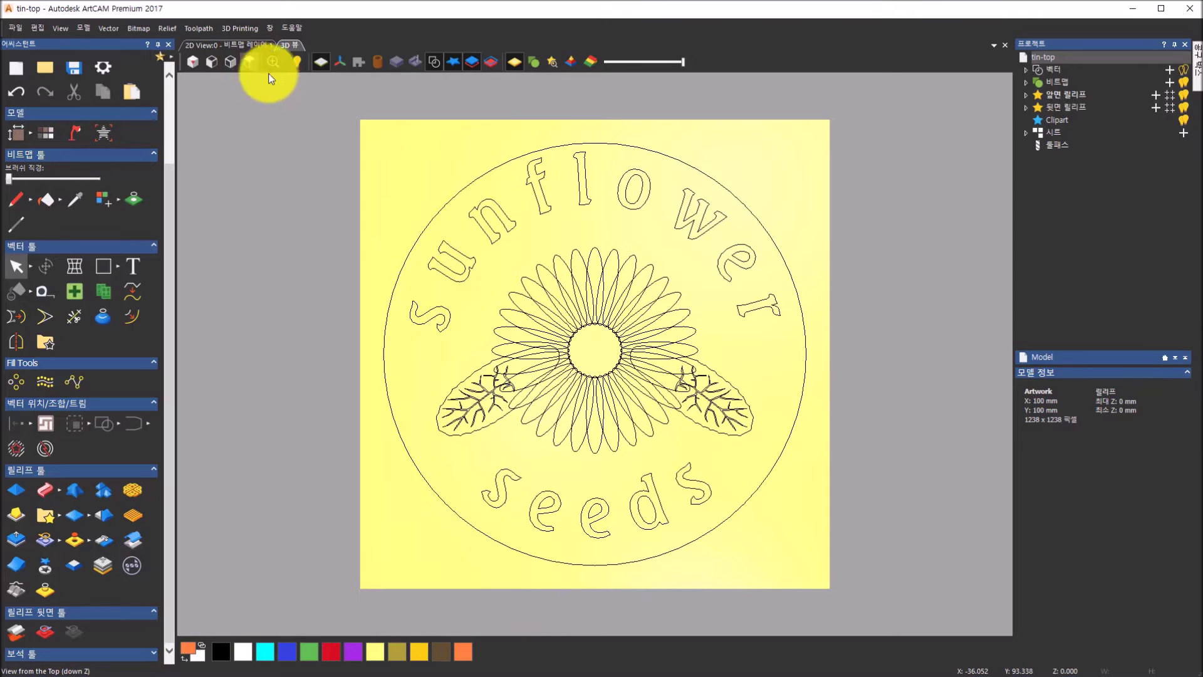
{"action": "left_click", "coordinate": [341, 62]}
{"action": "left_click_drag", "start_coordinate": [607, 457], "coordinate": [645, 161]}
{"action": "left_click", "coordinate": [339, 67]}
{"action": "left_click", "coordinate": [341, 65]}
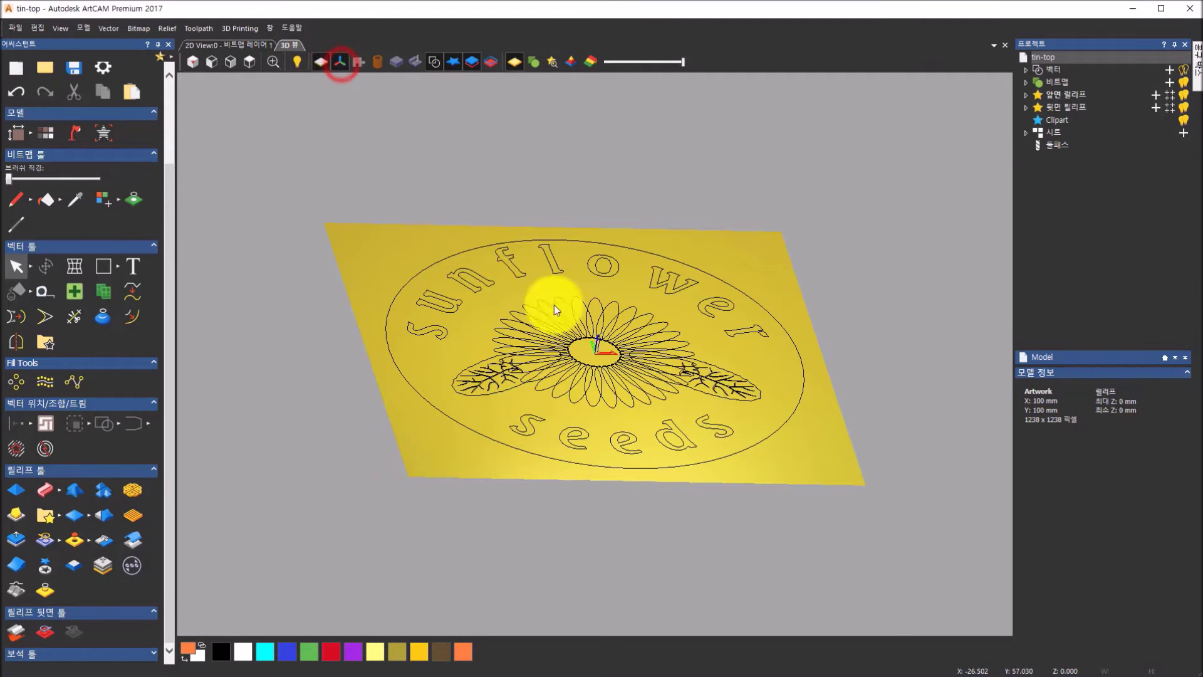
{"action": "left_click_drag", "start_coordinate": [710, 355], "coordinate": [709, 407]}
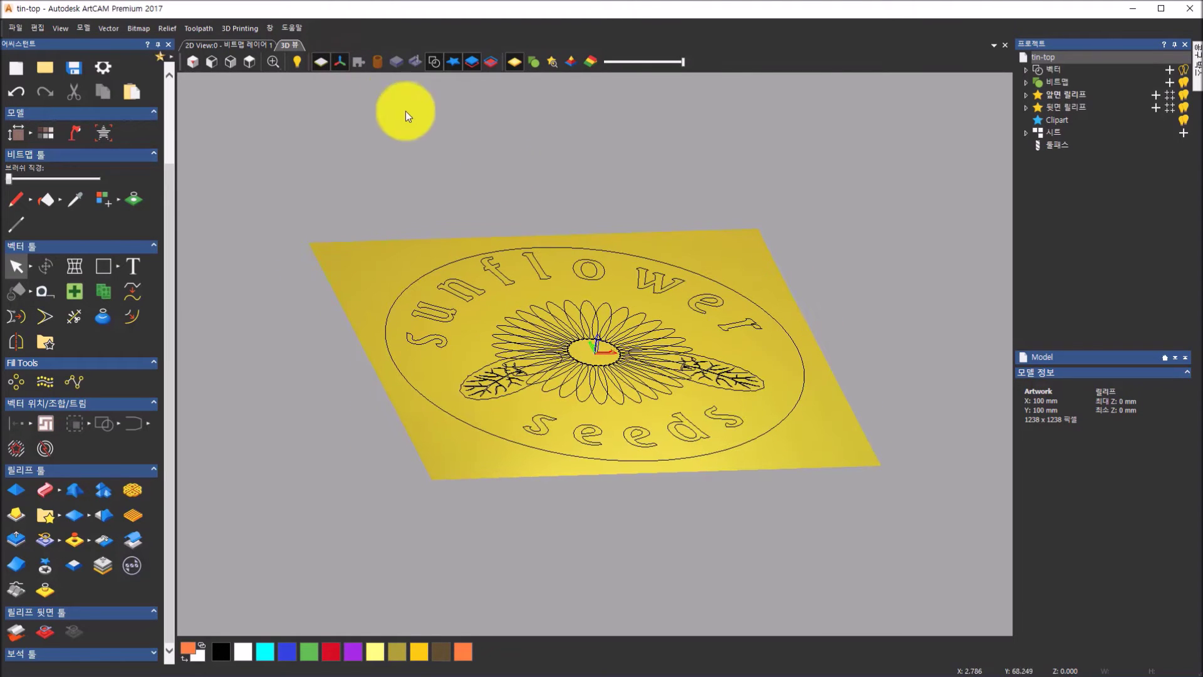
Compare the coloured artwork in the 2D view with the flat relief in the 3D view, ending in 3D.
{"action": "left_click", "coordinate": [263, 44]}
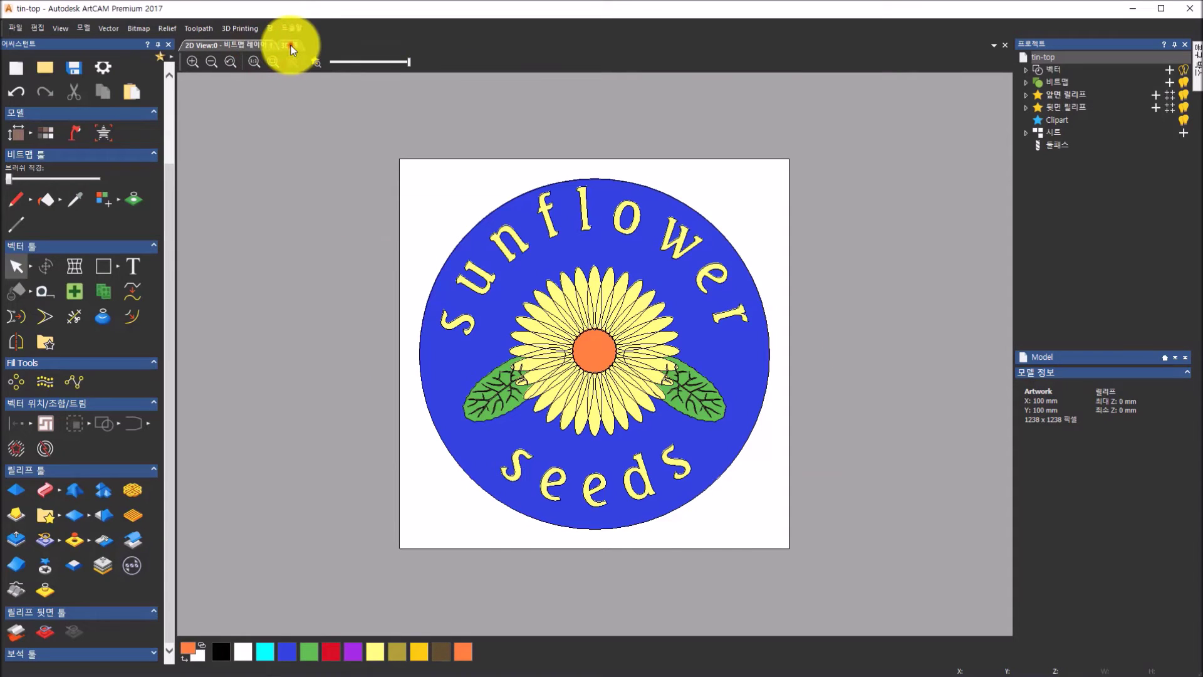
{"action": "left_click", "coordinate": [291, 45]}
{"action": "left_click", "coordinate": [260, 44]}
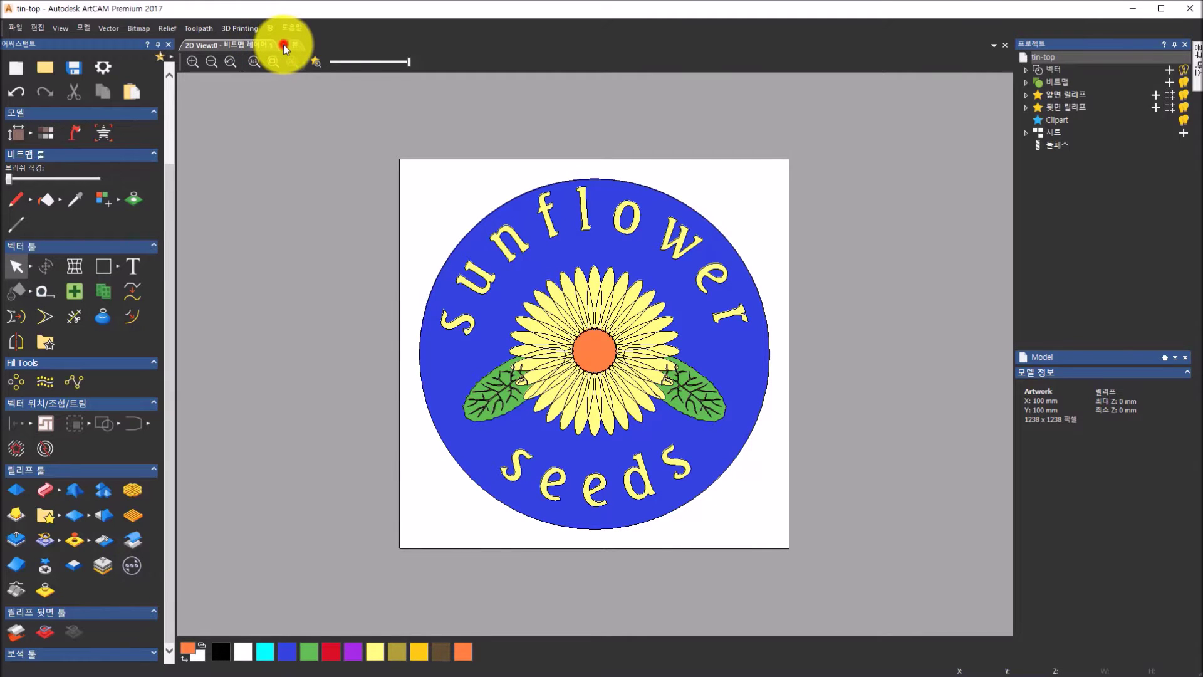
{"action": "left_click", "coordinate": [288, 45]}
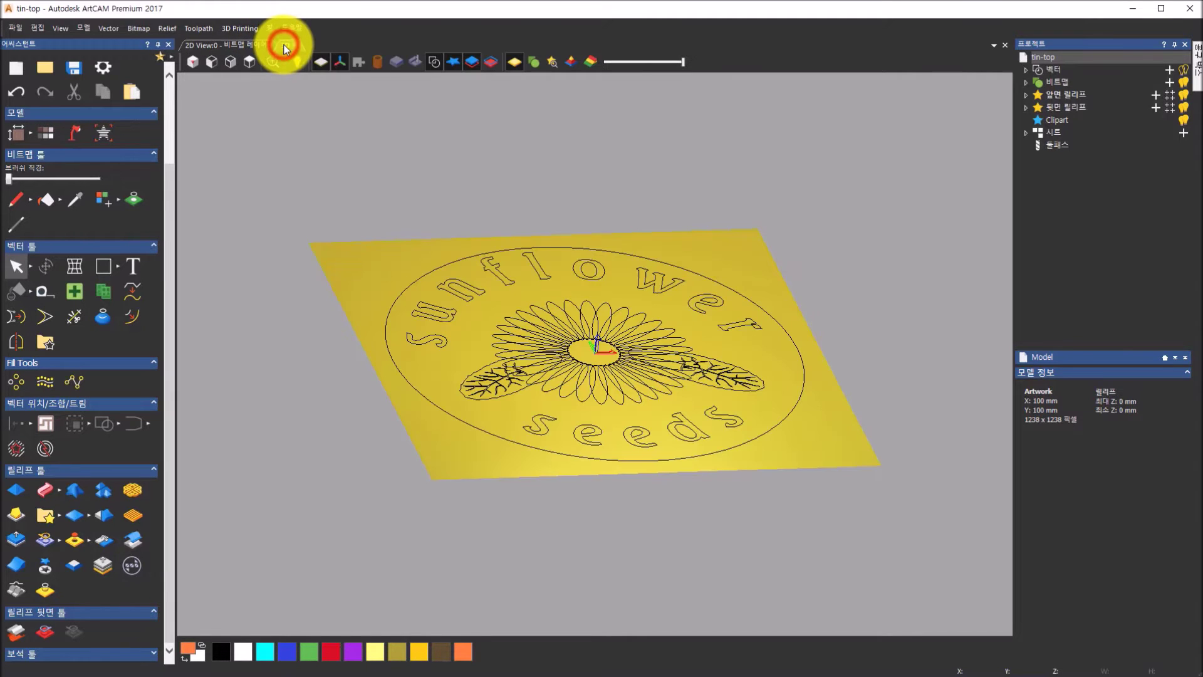
Select the curved "sunflower" text vector in the 3D view and clear the selection.
{"action": "left_click", "coordinate": [506, 276]}
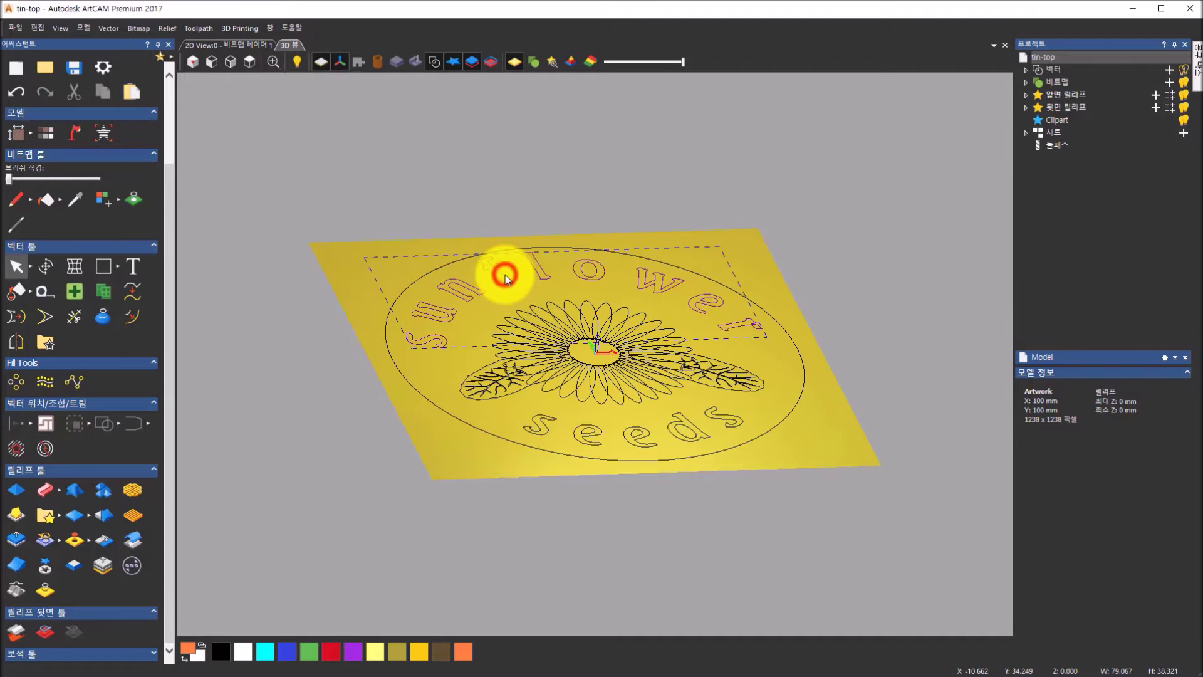
{"action": "scroll", "coordinate": [504, 273], "scroll_direction": "up", "scroll_amount": 2}
{"action": "left_click_drag", "start_coordinate": [515, 314], "coordinate": [513, 349]}
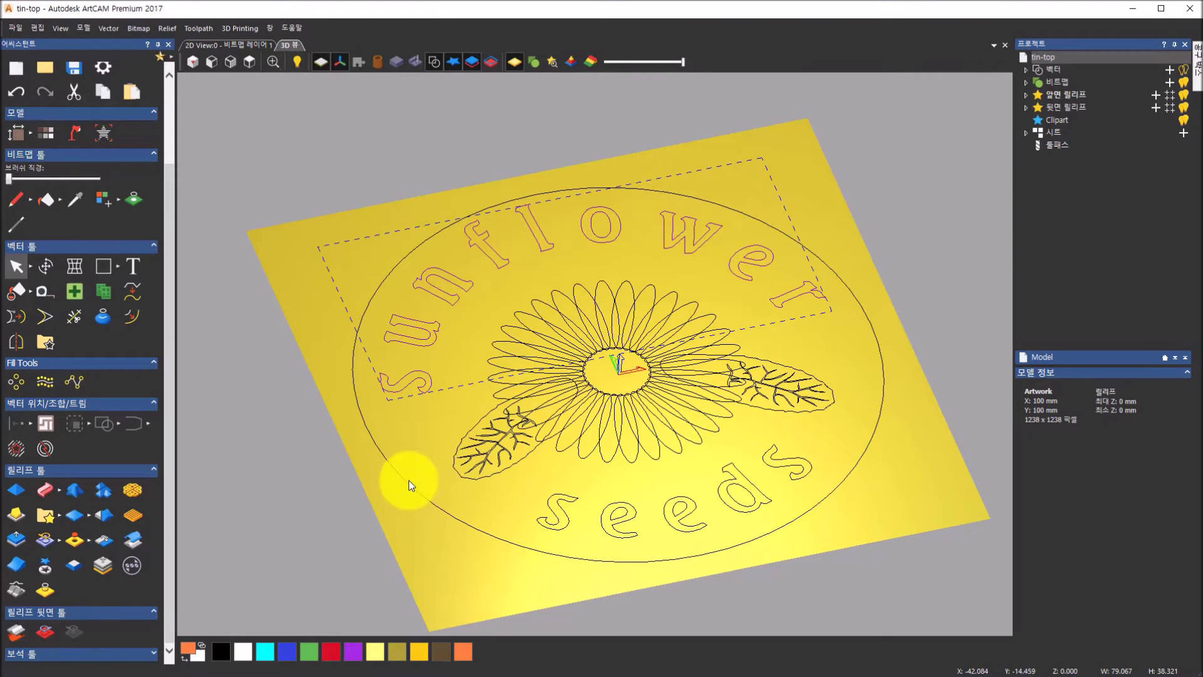
{"action": "left_click", "coordinate": [417, 120]}
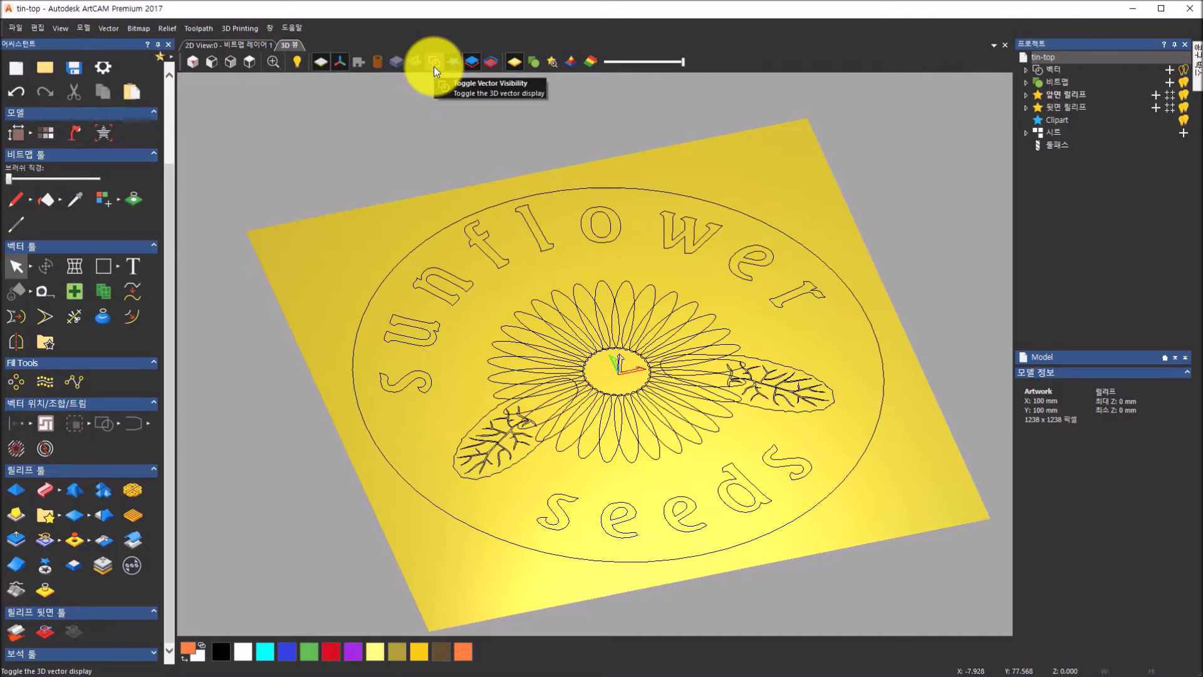
Toggle the vector display in the 3D view off and on, leaving the vectors visible.
{"action": "left_click", "coordinate": [434, 65]}
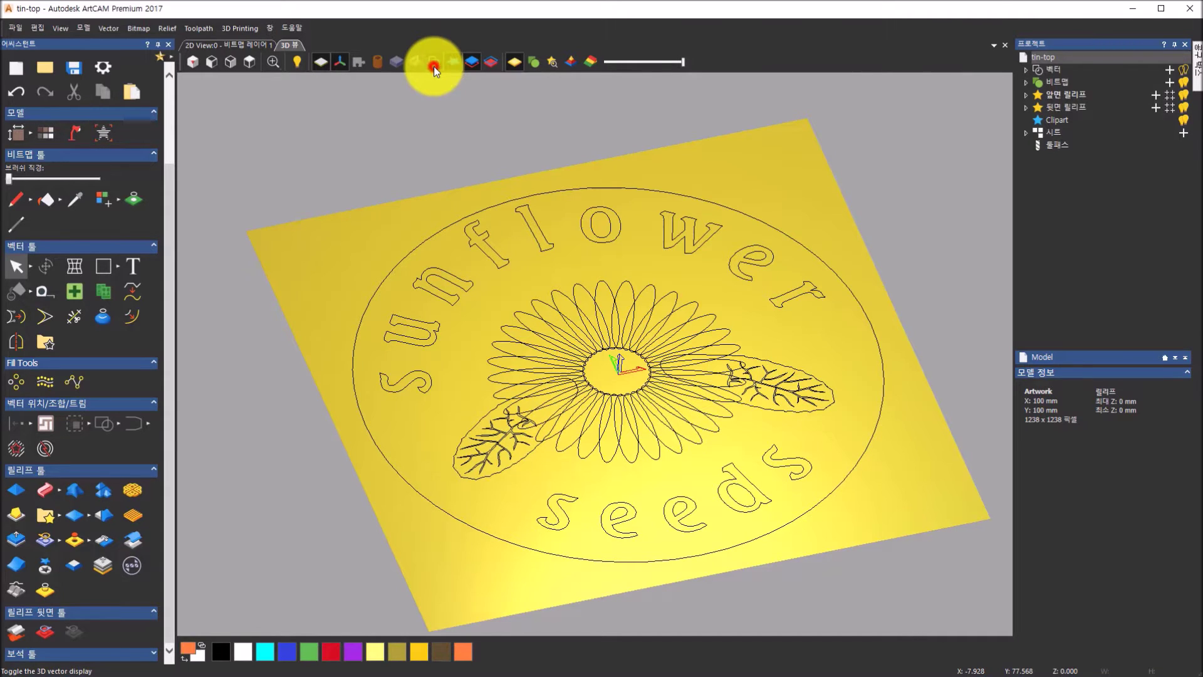
{"action": "left_click", "coordinate": [438, 62]}
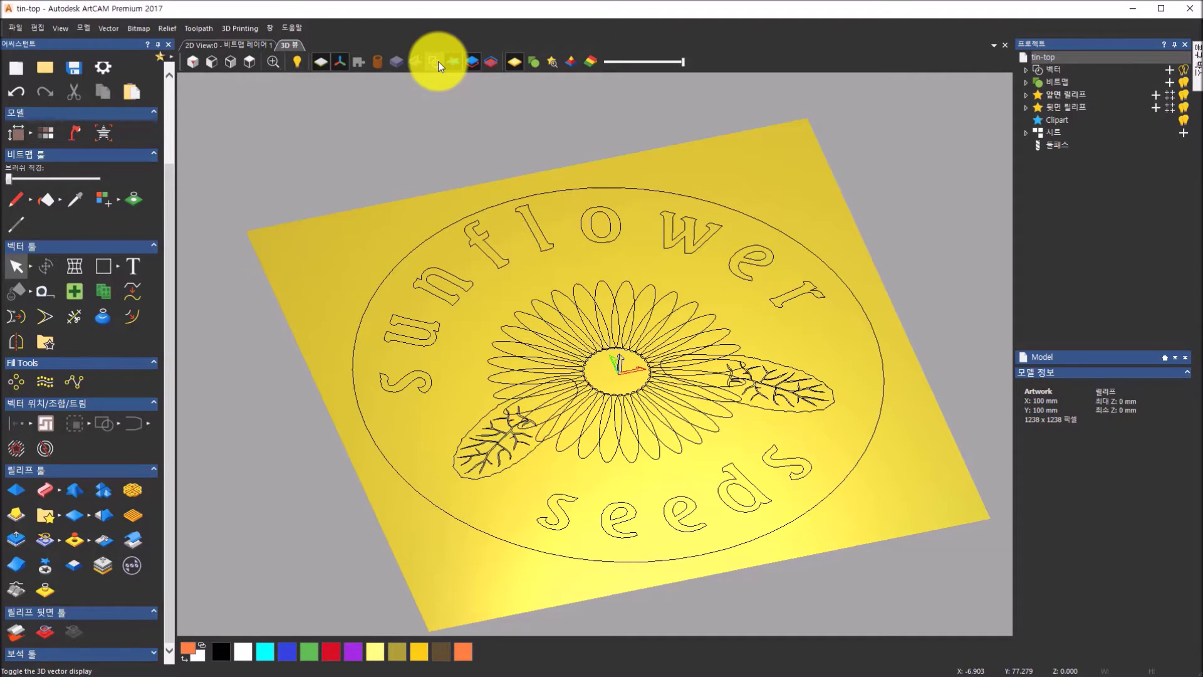
{"action": "left_click", "coordinate": [438, 61]}
{"action": "left_click", "coordinate": [438, 61]}
{"action": "left_click", "coordinate": [438, 61]}
{"action": "left_click", "coordinate": [438, 61]}
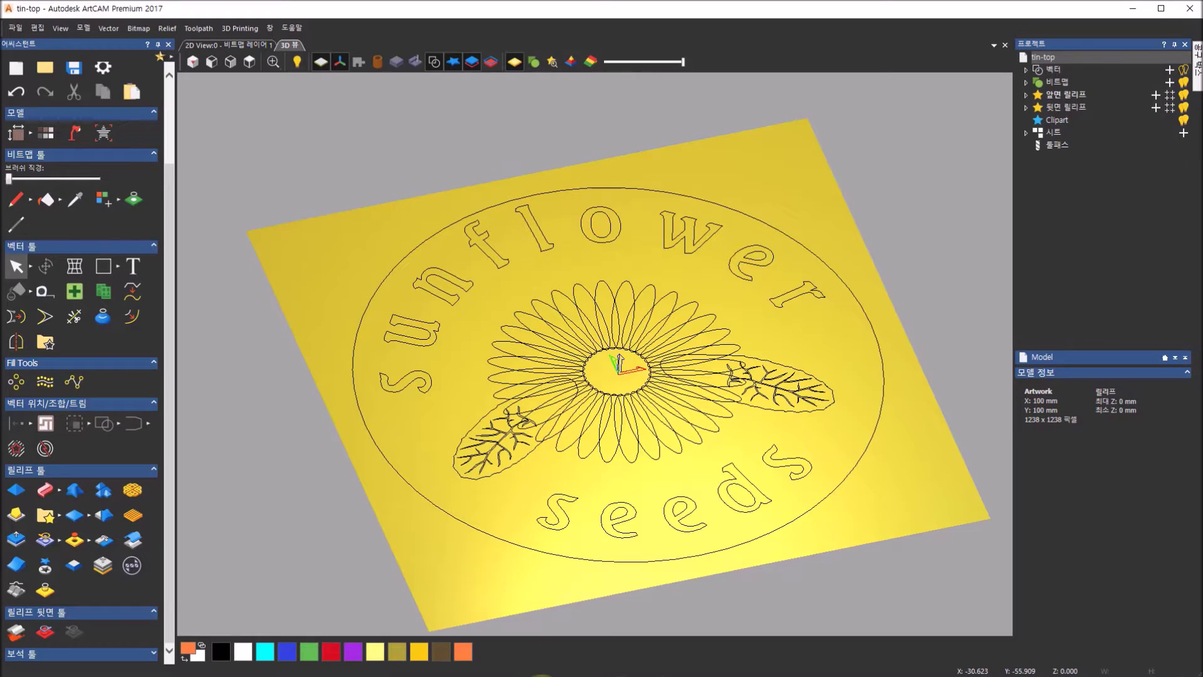
Select the large outer circle vector and start the Shape Editor for it.
{"action": "left_click", "coordinate": [542, 676]}
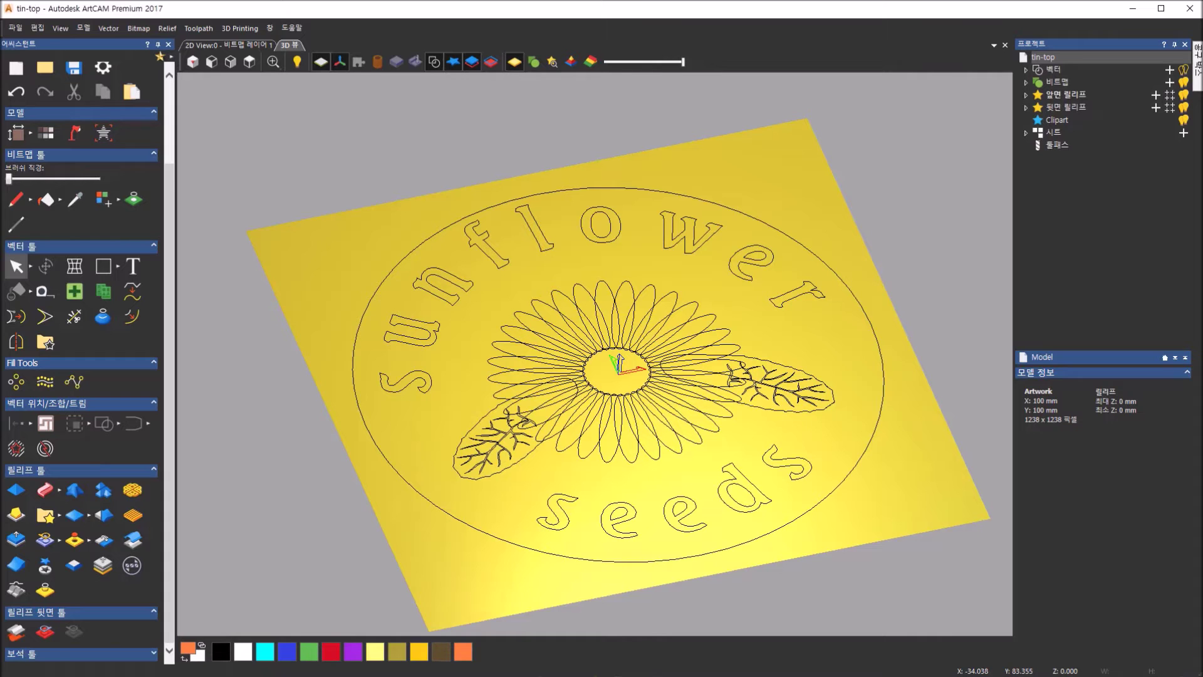
{"action": "left_click_drag", "start_coordinate": [518, 506], "coordinate": [495, 527]}
{"action": "left_click", "coordinate": [496, 526]}
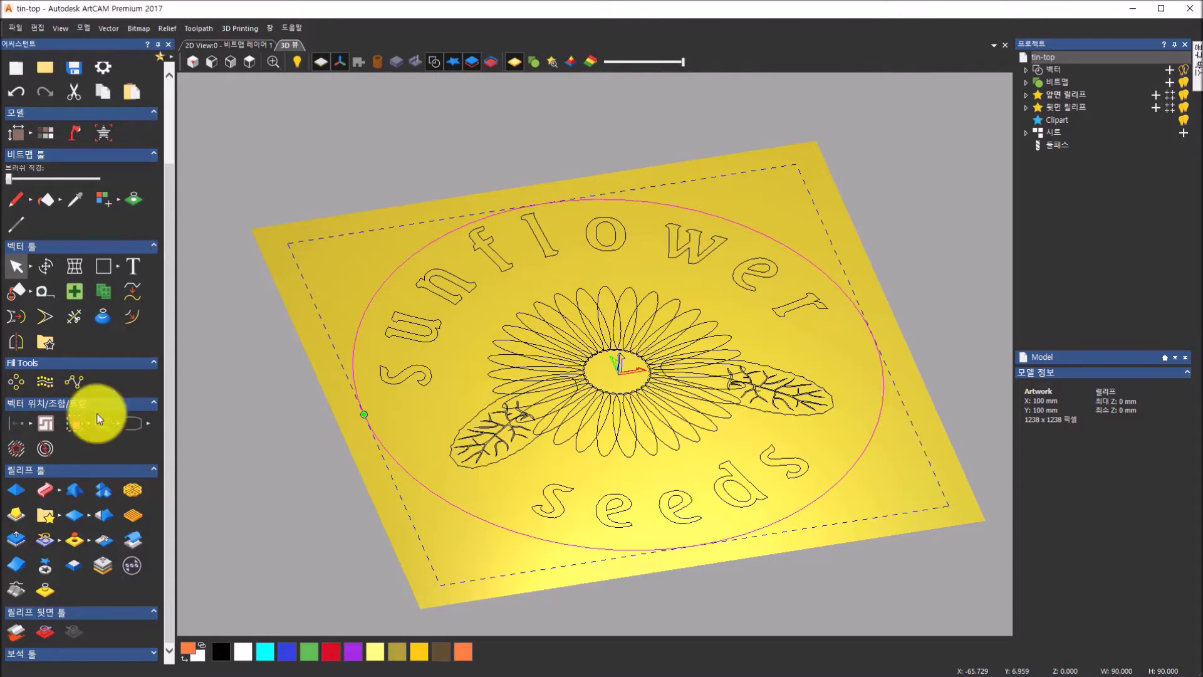
{"action": "left_click", "coordinate": [17, 489]}
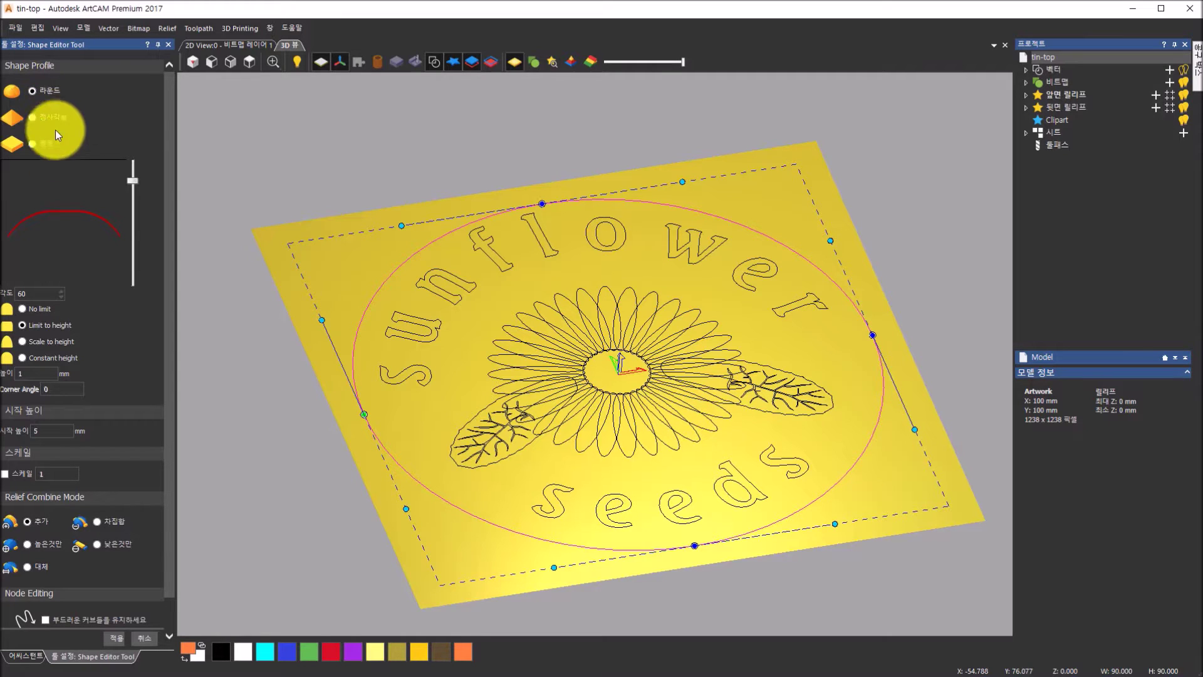
Add the circle to the relief as a round 60-degree shape, limited to 1 mm height, with a 5 mm start height.
{"action": "left_click", "coordinate": [42, 293]}
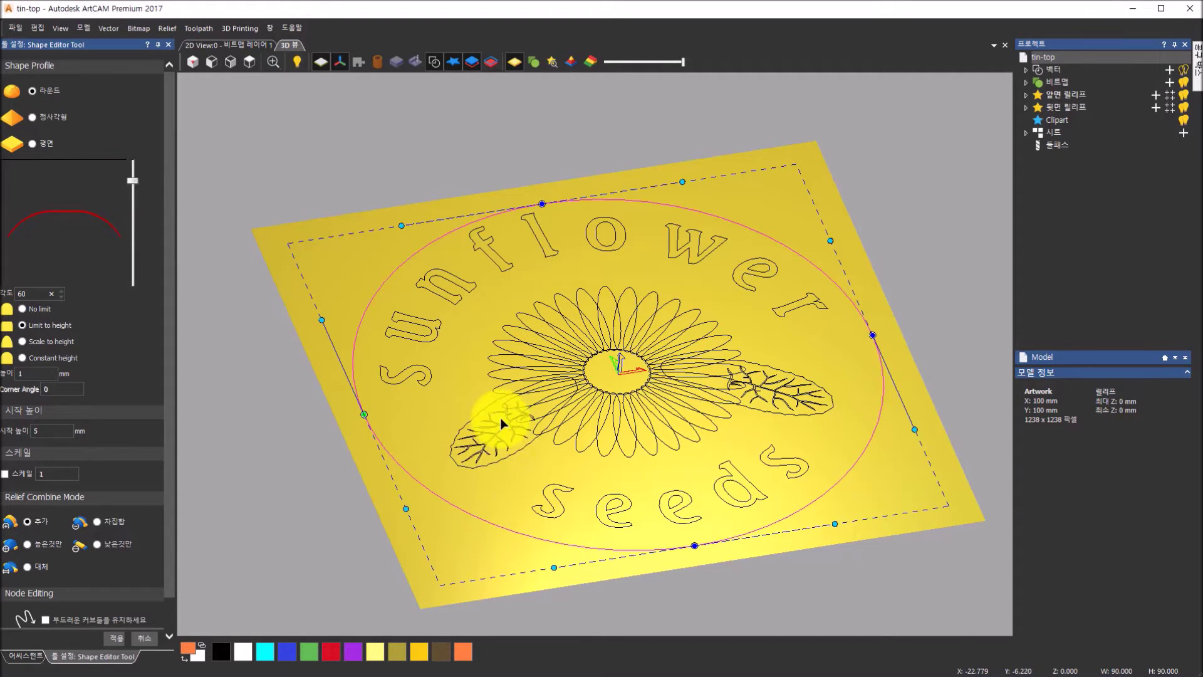
{"action": "left_click", "coordinate": [55, 426]}
{"action": "type", "text": "5"}
{"action": "left_click_drag", "start_coordinate": [559, 445], "coordinate": [510, 380]}
{"action": "left_click", "coordinate": [50, 431]}
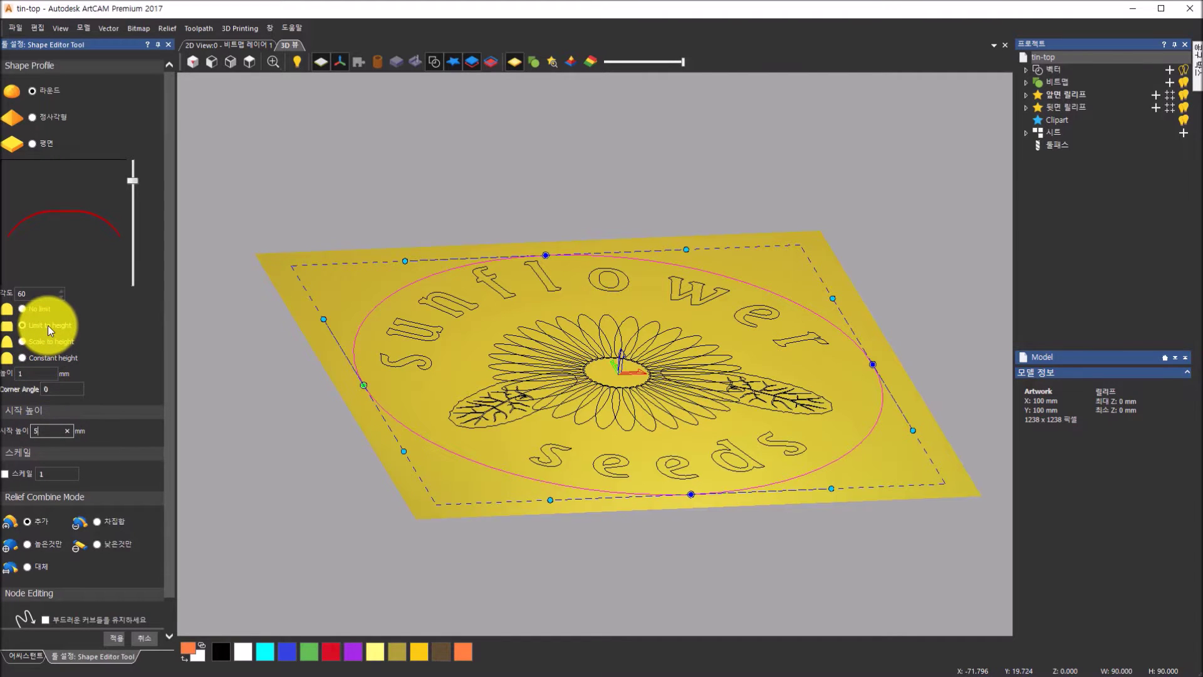
{"action": "left_click", "coordinate": [31, 374]}
{"action": "left_click_drag", "start_coordinate": [167, 552], "coordinate": [167, 609]}
{"action": "left_click", "coordinate": [105, 635]}
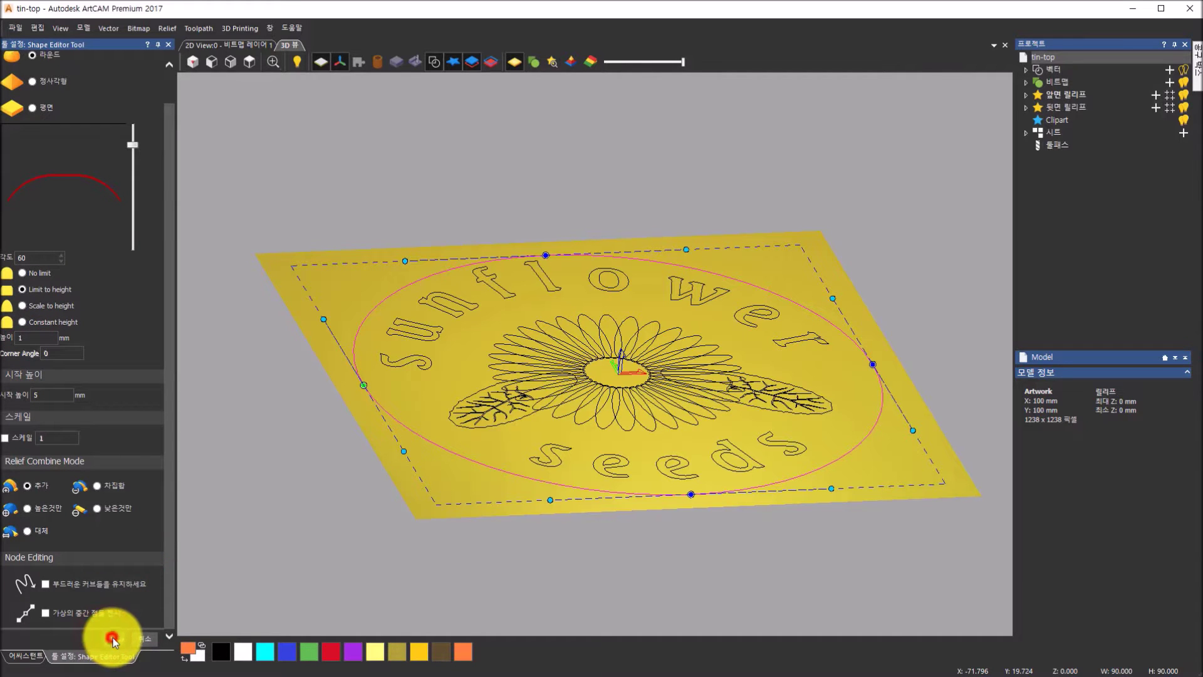
{"action": "left_click_drag", "start_coordinate": [497, 443], "coordinate": [492, 503]}
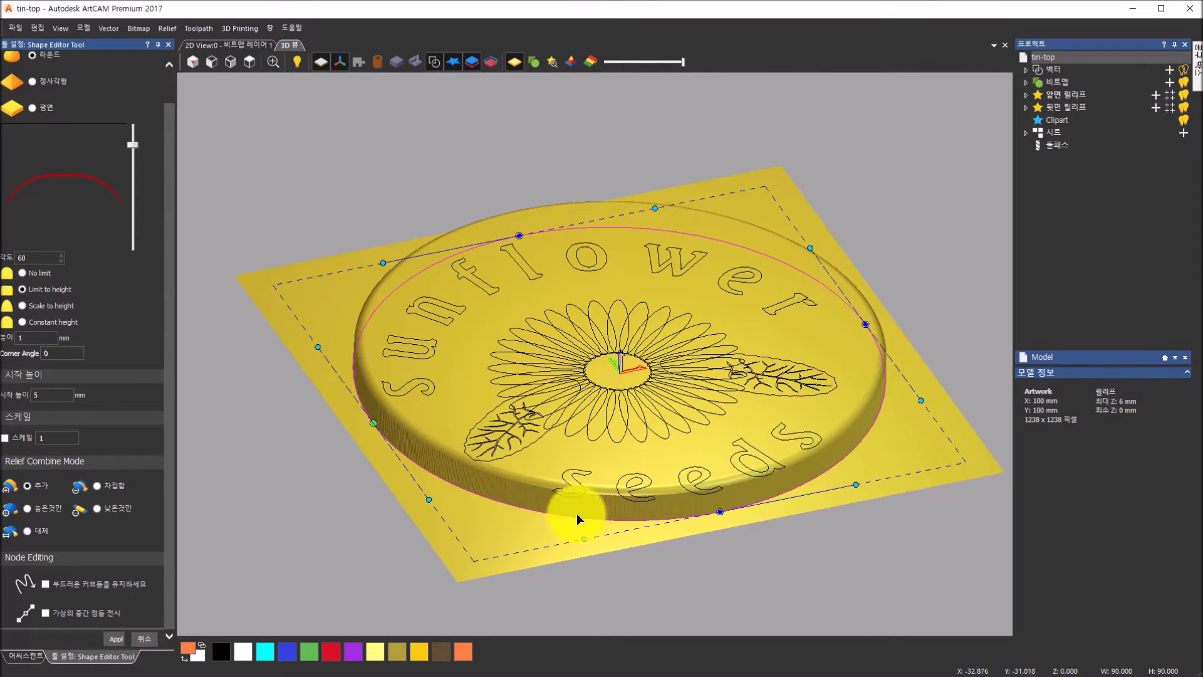
Examine the disc's start height and rounded upper edge from the side, up close and in the isometric view.
{"action": "left_click", "coordinate": [65, 395]}
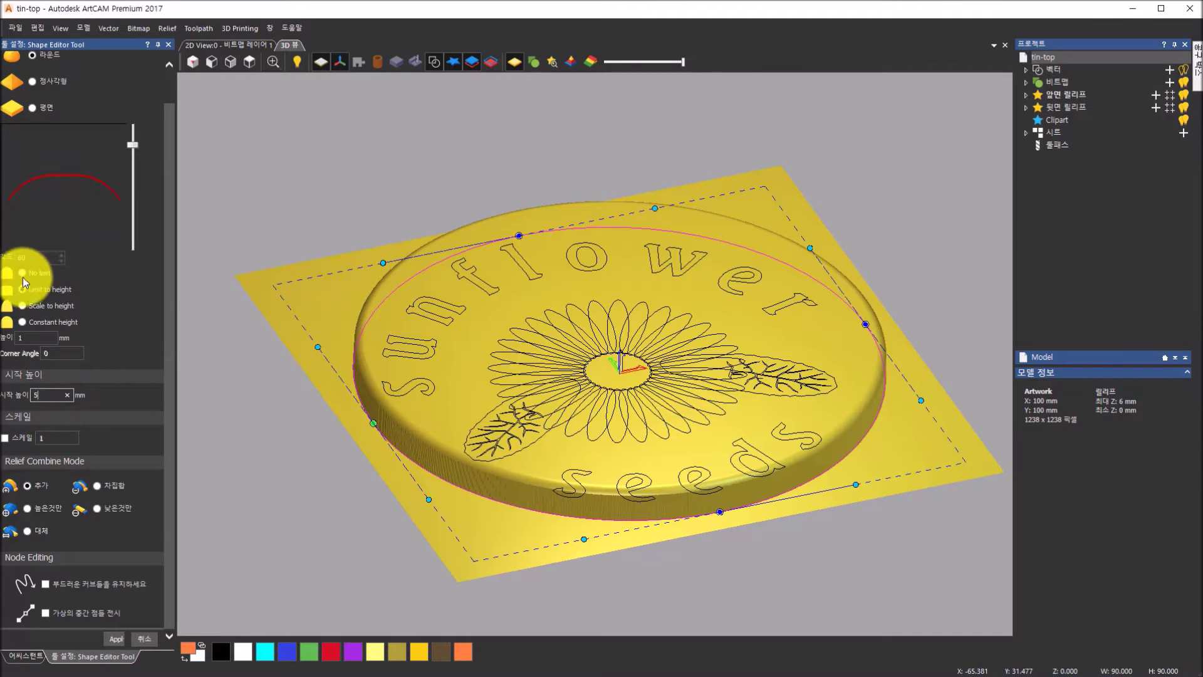
{"action": "left_click_drag", "start_coordinate": [436, 390], "coordinate": [326, 185]}
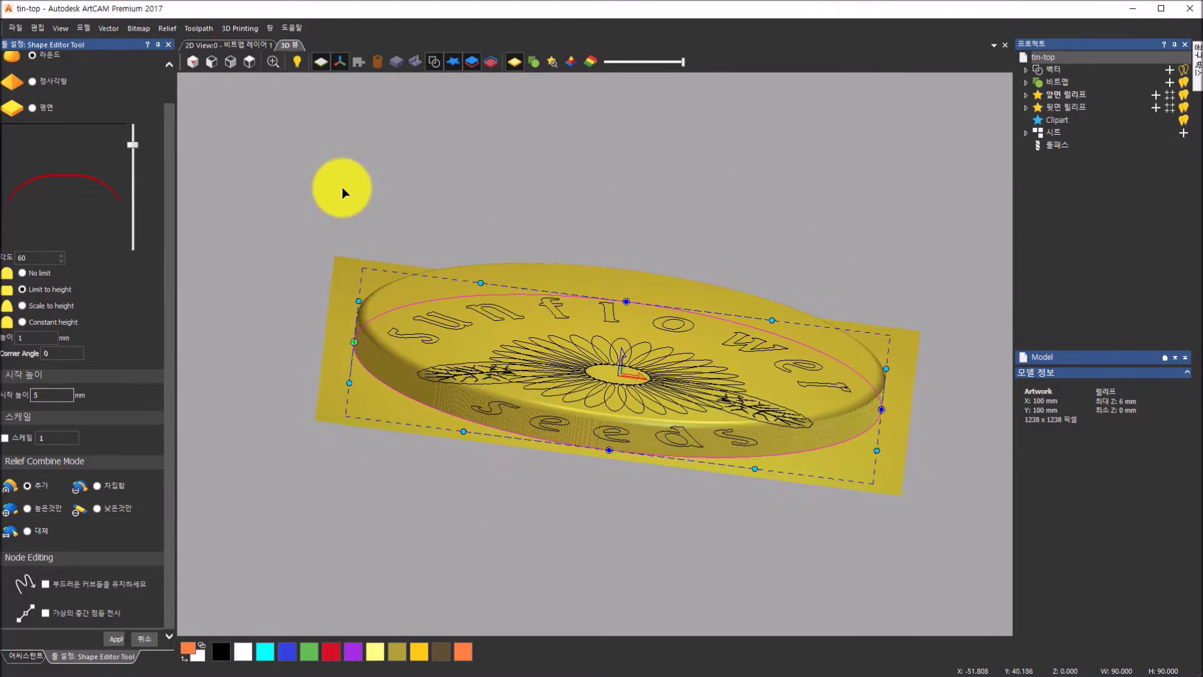
{"action": "left_click", "coordinate": [232, 65]}
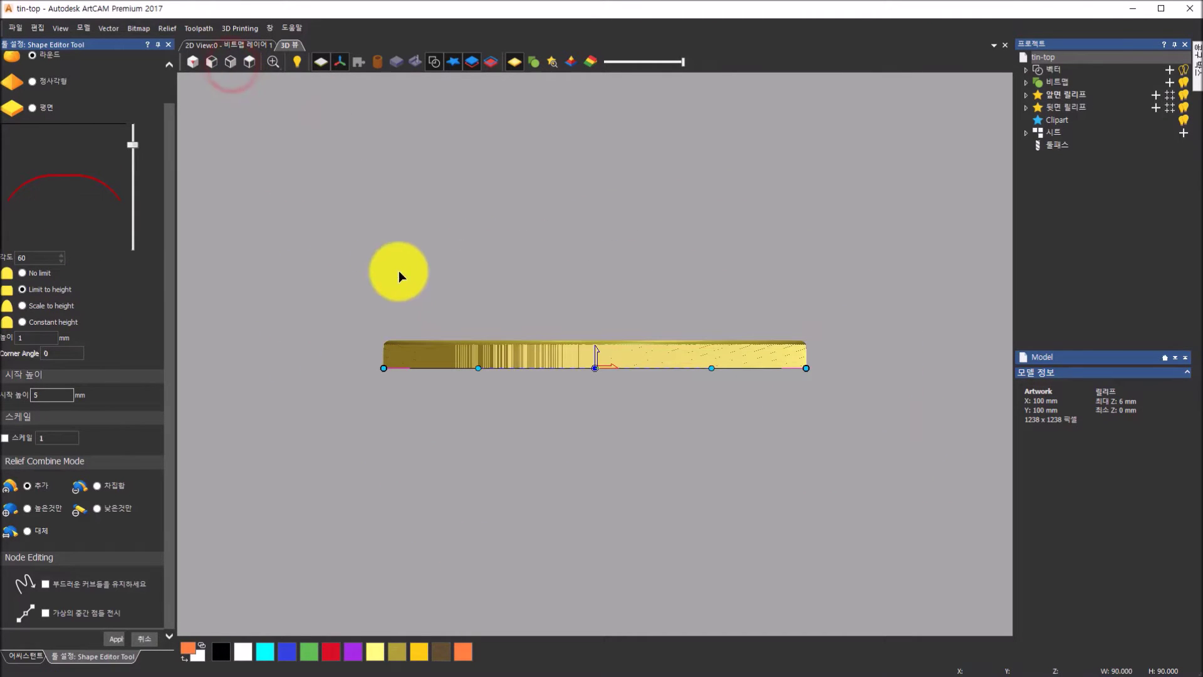
{"action": "scroll", "coordinate": [387, 350], "scroll_direction": "up", "scroll_amount": 3}
{"action": "scroll", "coordinate": [387, 350], "scroll_direction": "up", "scroll_amount": 1}
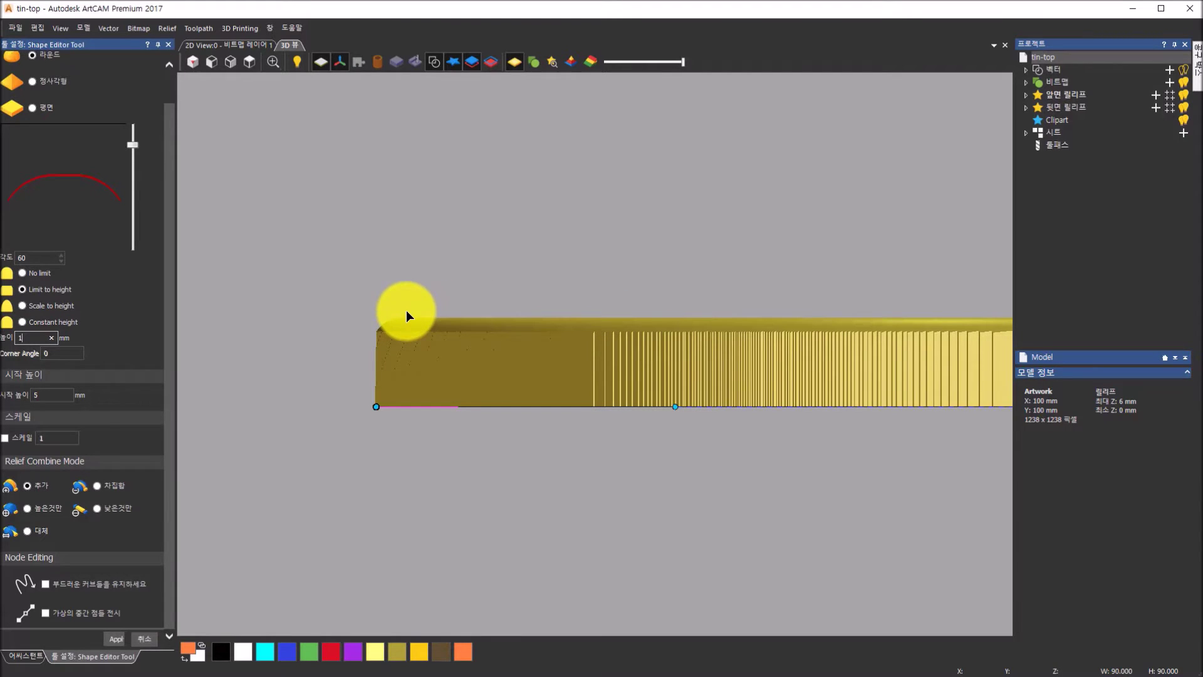
{"action": "left_click_drag", "start_coordinate": [453, 277], "coordinate": [619, 468]}
{"action": "scroll", "coordinate": [619, 468], "scroll_direction": "down", "scroll_amount": 2}
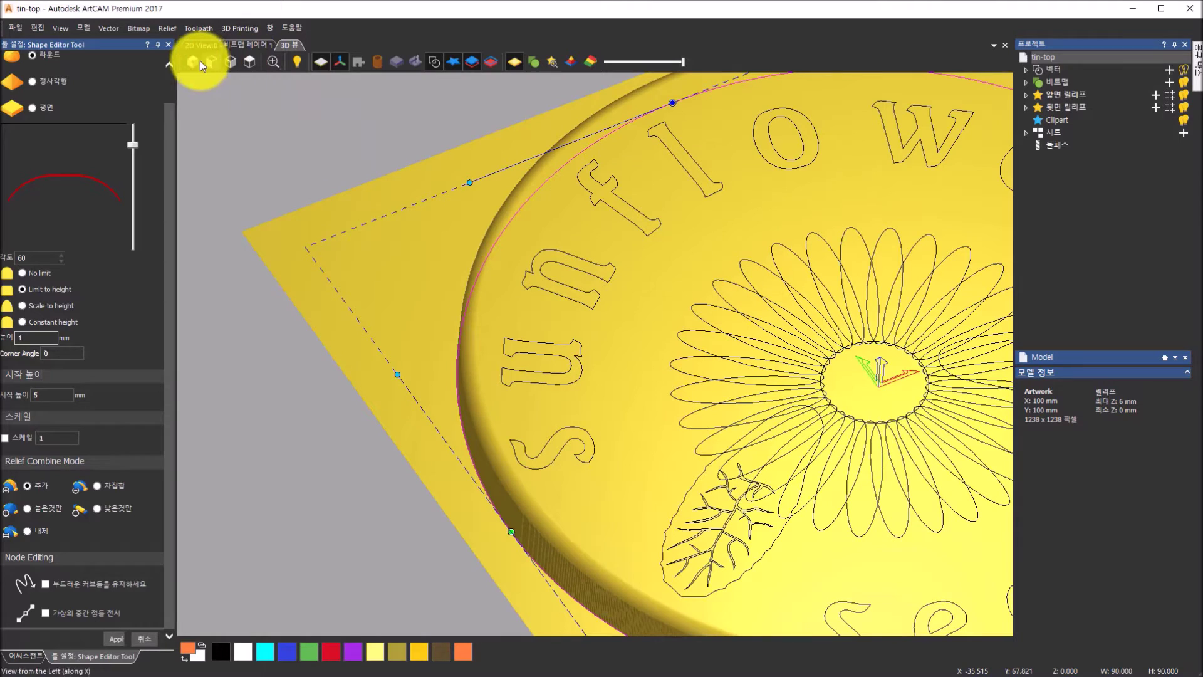
{"action": "left_click", "coordinate": [197, 62]}
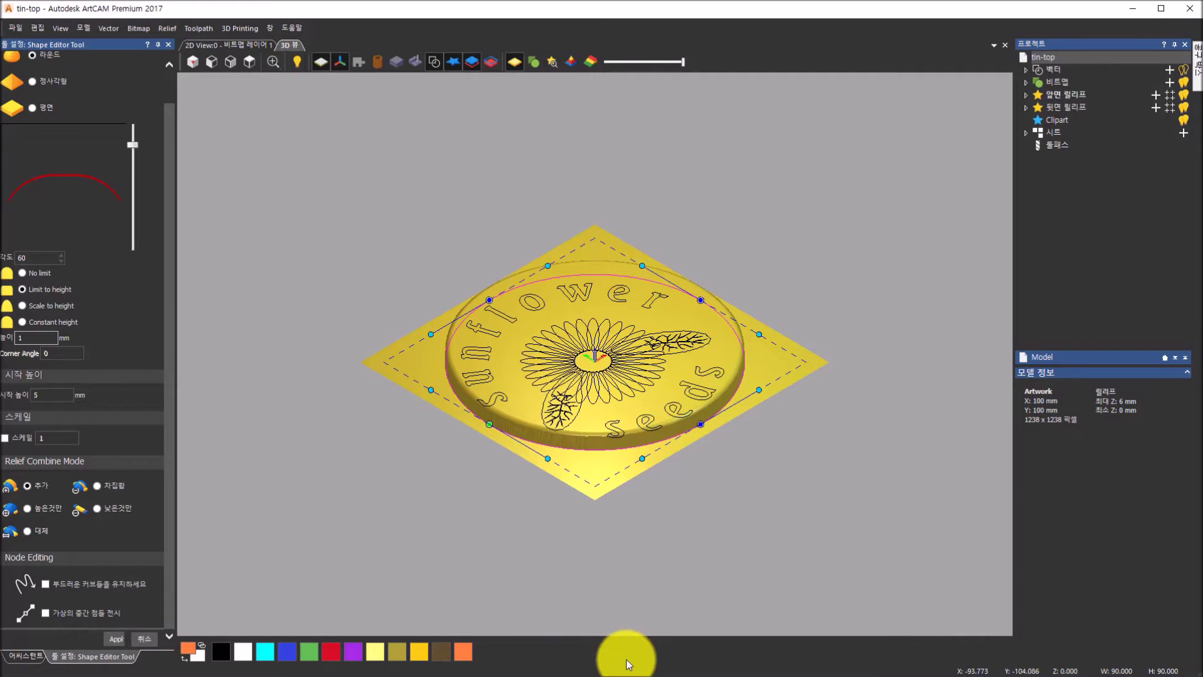
Check the reference image of the finished sunflower design in the Photos app and return to ArtCAM's 3D view.
{"action": "left_click", "coordinate": [601, 676]}
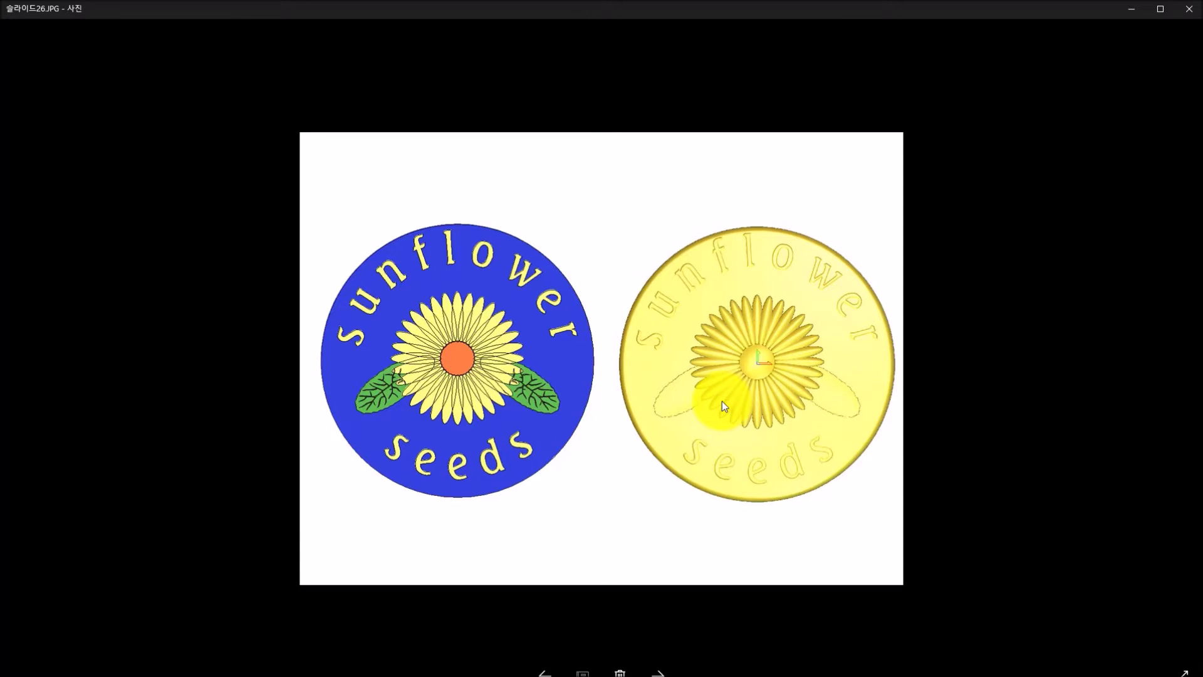
{"action": "left_click", "coordinate": [604, 676]}
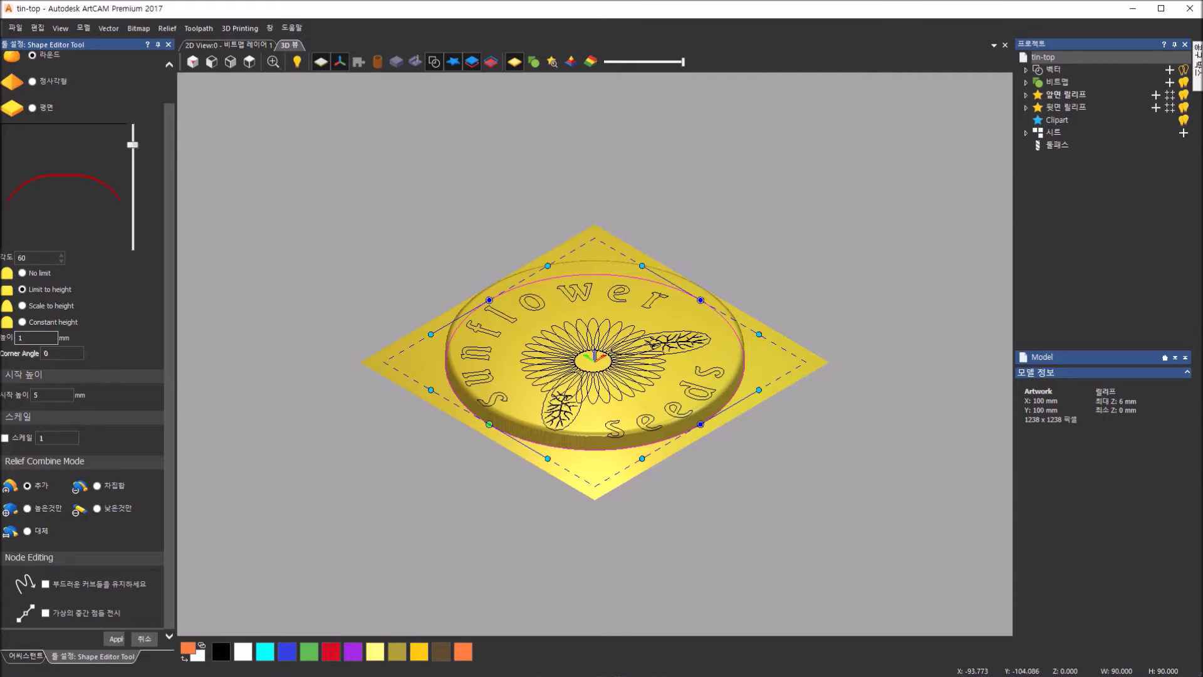
{"action": "left_click_drag", "start_coordinate": [788, 389], "coordinate": [712, 385]}
{"action": "scroll", "coordinate": [688, 363], "scroll_direction": "up", "scroll_amount": 5}
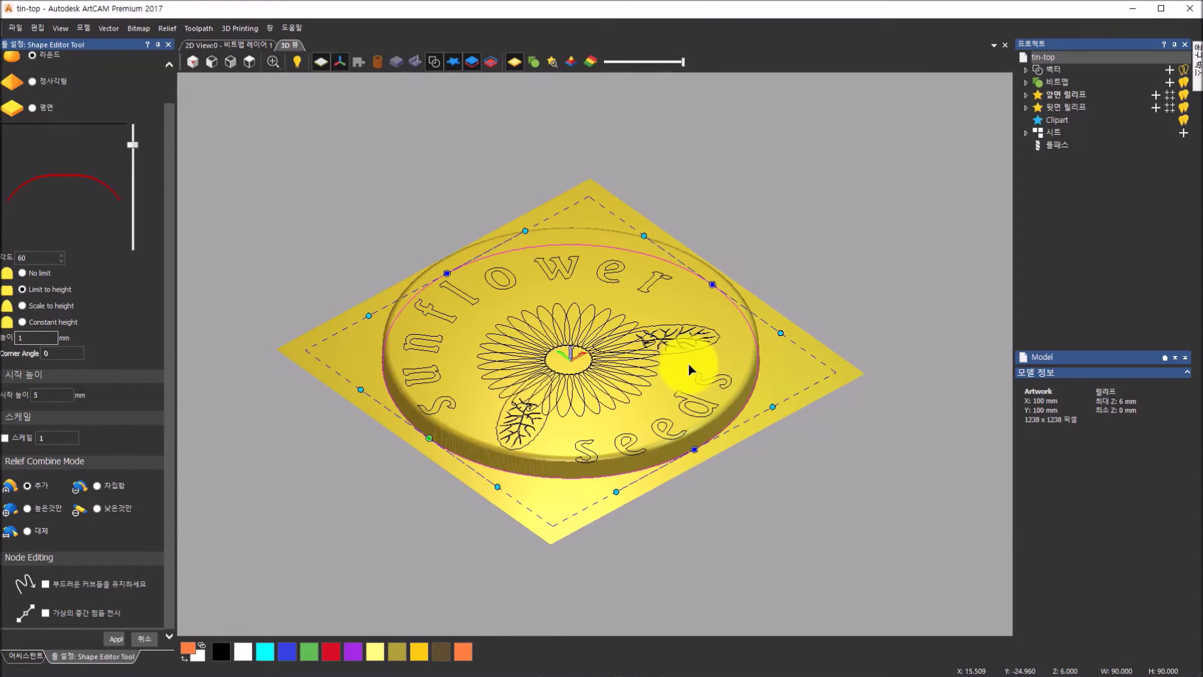
Apply the disc shape and raise both leaf outlines as round shapes with a -8 degree angle, no limit and 0.5 mm start height.
{"action": "left_click", "coordinate": [111, 636]}
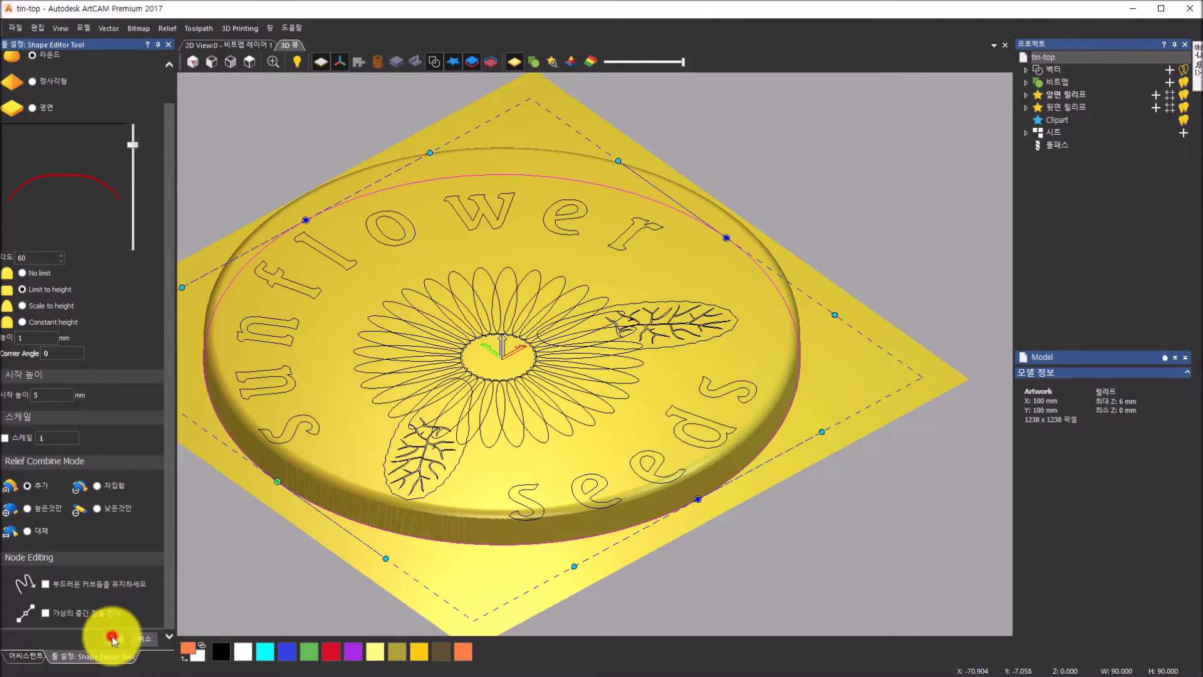
{"action": "left_click", "coordinate": [388, 447]}
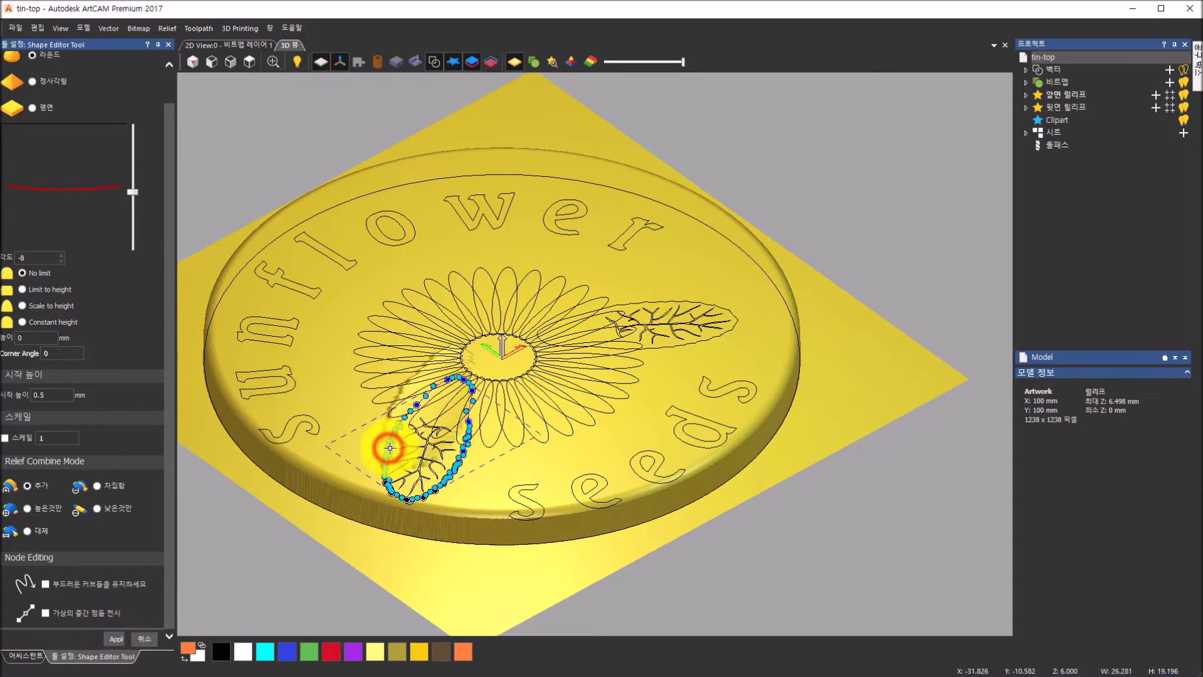
{"action": "left_click", "coordinate": [693, 341], "text": "shift"}
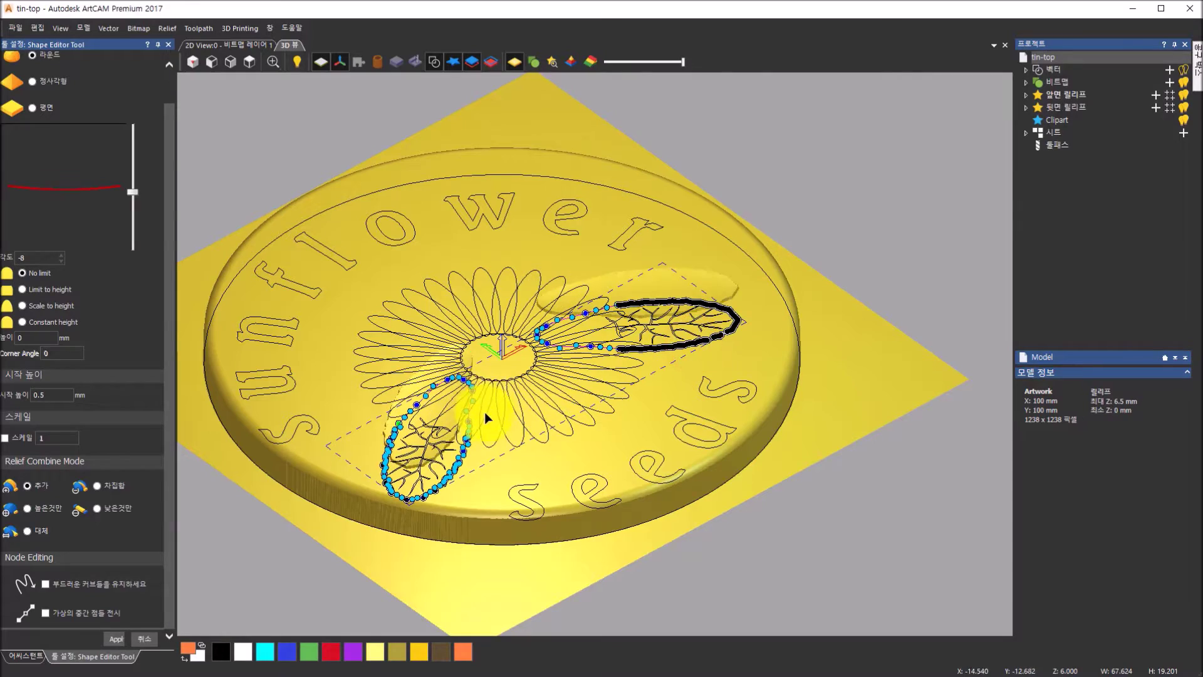
Examine the raised leaves' start height and surface shape from oblique angles and close up from the side.
{"action": "left_click_drag", "start_coordinate": [491, 376], "coordinate": [423, 423]}
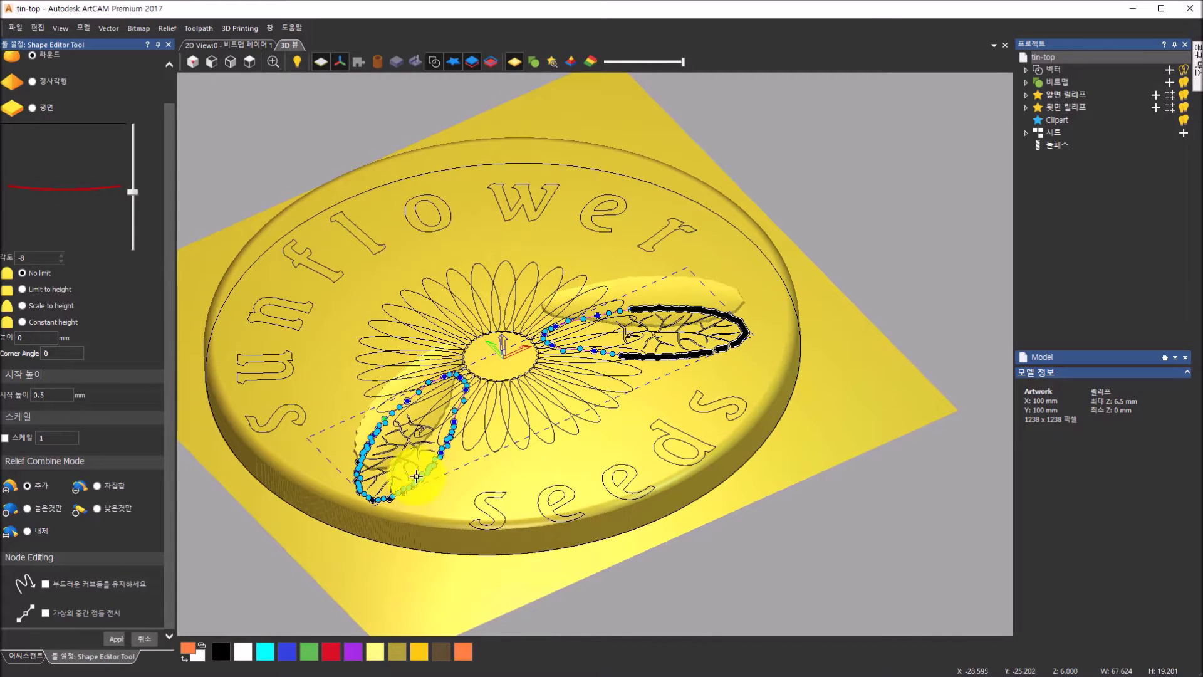
{"action": "left_click_drag", "start_coordinate": [483, 496], "coordinate": [271, 95]}
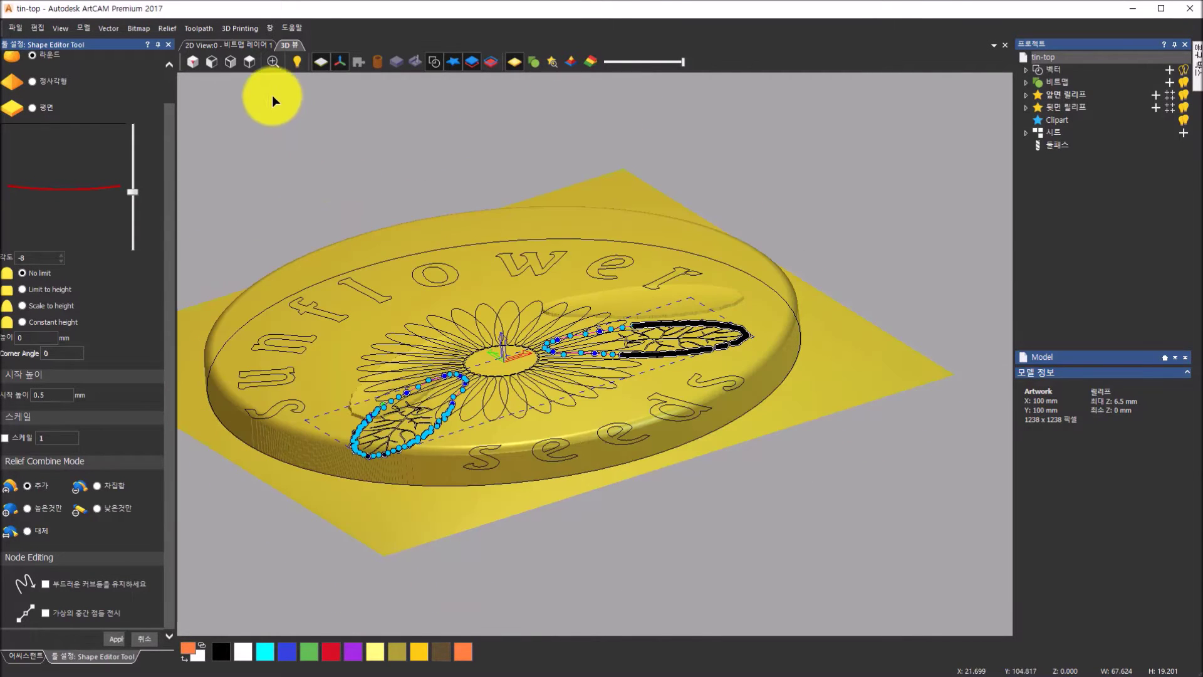
{"action": "left_click", "coordinate": [235, 62]}
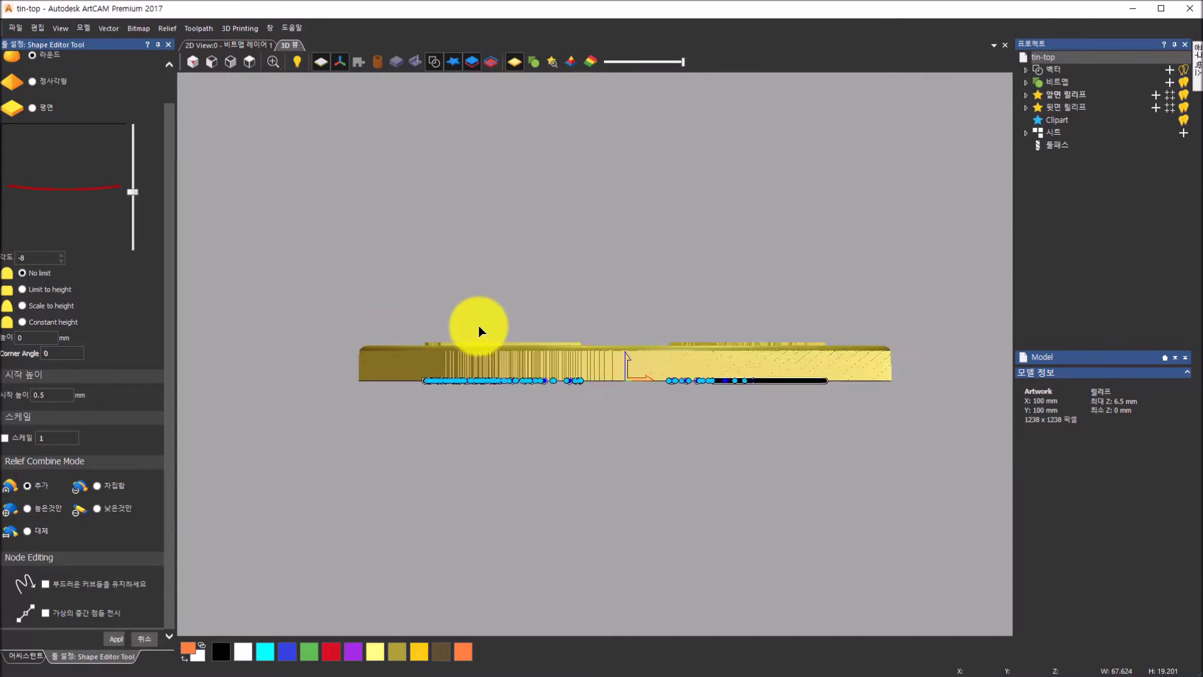
{"action": "scroll", "coordinate": [478, 325], "scroll_direction": "up", "scroll_amount": 5}
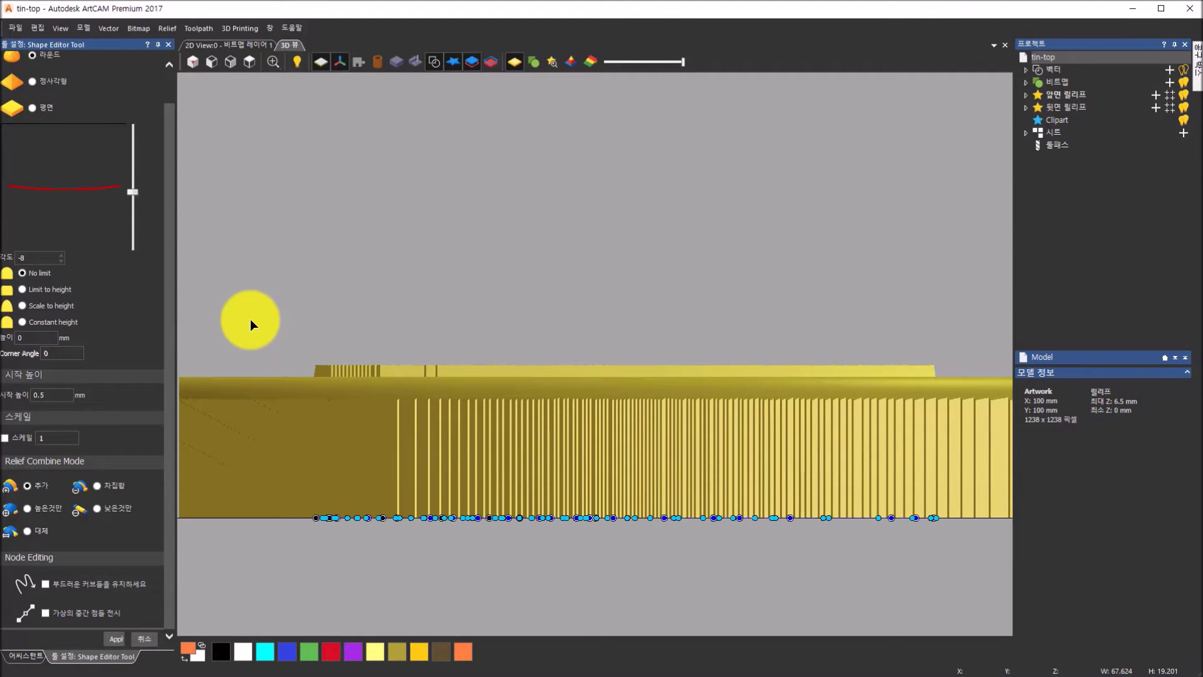
{"action": "left_click", "coordinate": [65, 396]}
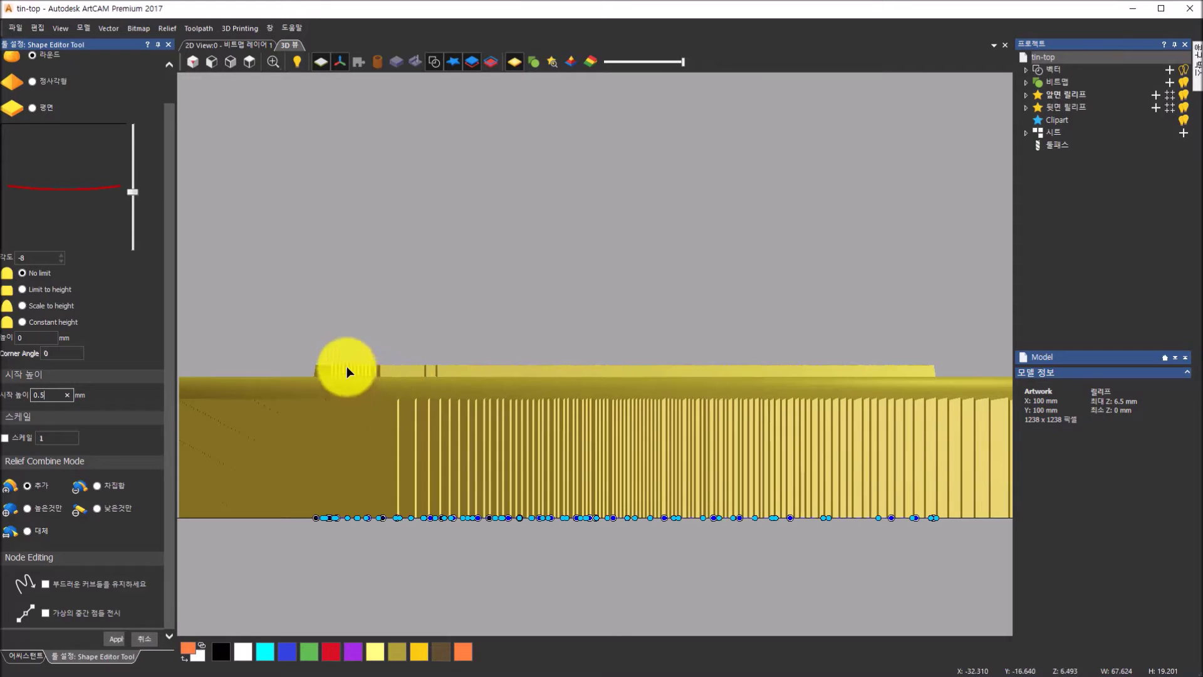
{"action": "left_click_drag", "start_coordinate": [47, 395], "coordinate": [17, 394]}
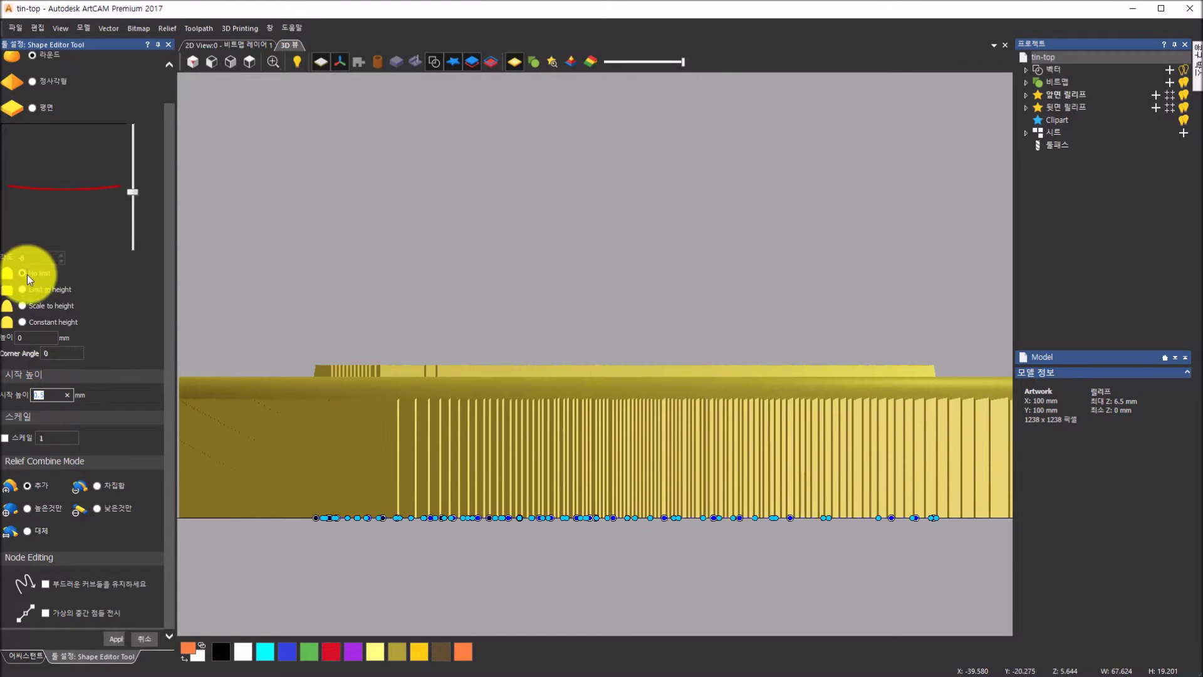
{"action": "left_click_drag", "start_coordinate": [634, 224], "coordinate": [633, 254]}
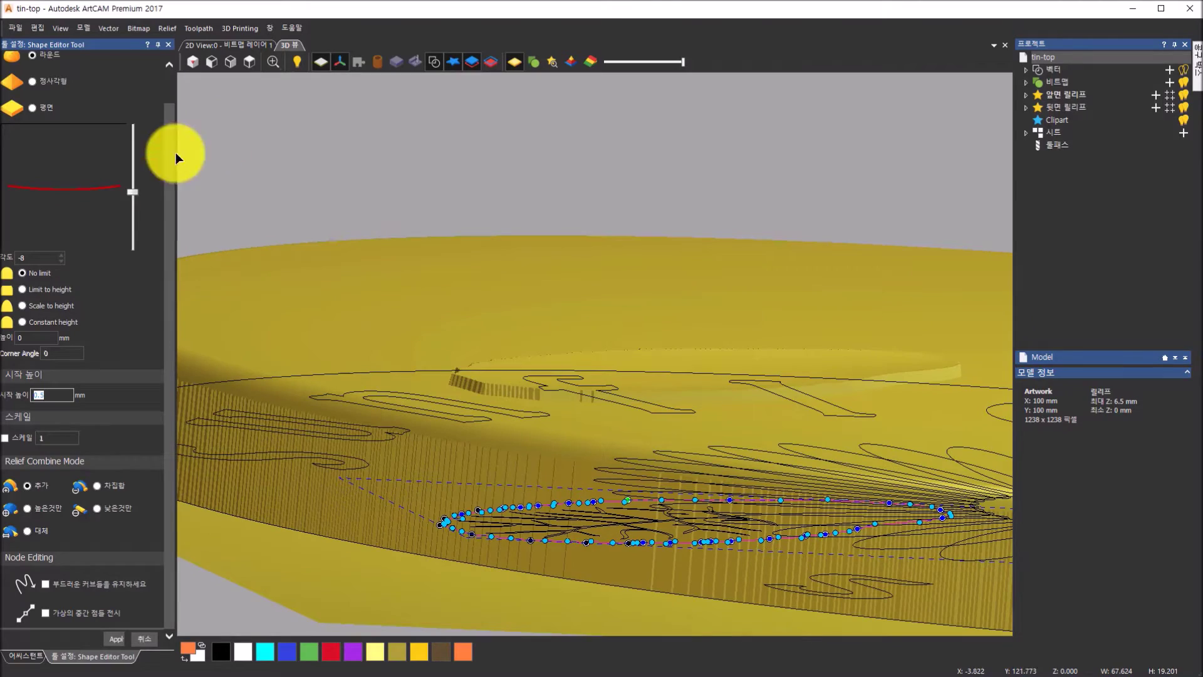
Try a -26 degree angle on both leaf shapes and inspect their curved surfaces up close and in the isometric view.
{"action": "left_click_drag", "start_coordinate": [131, 191], "coordinate": [128, 202]}
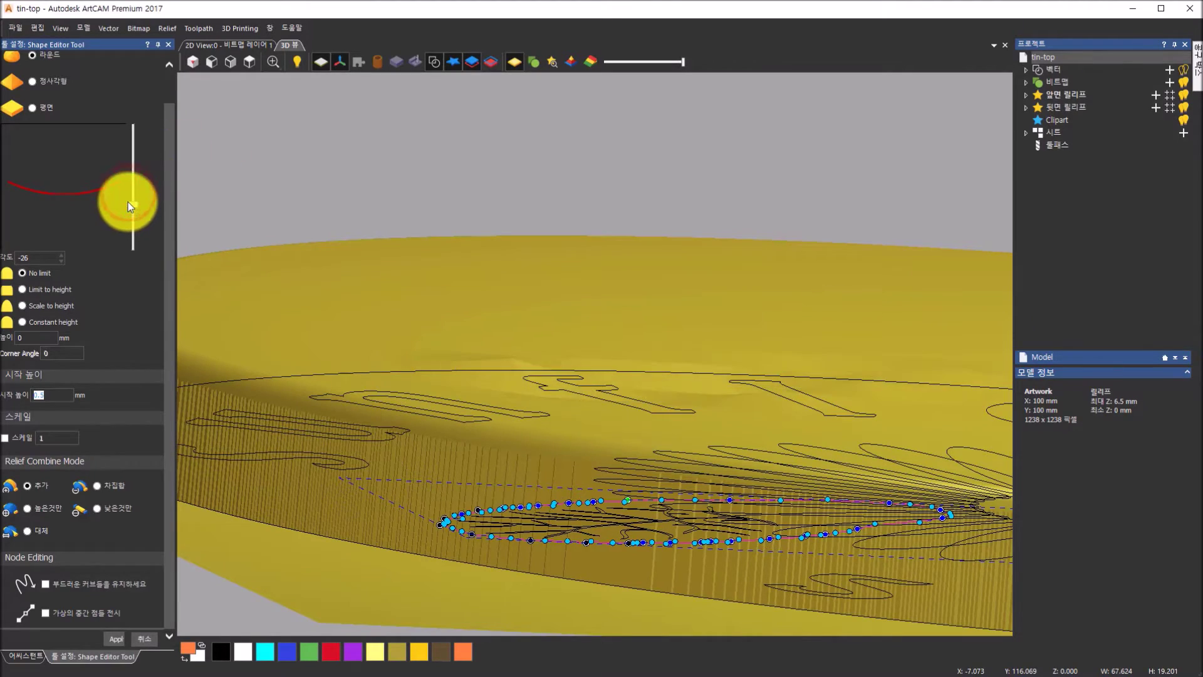
{"action": "left_click_drag", "start_coordinate": [601, 232], "coordinate": [685, 325]}
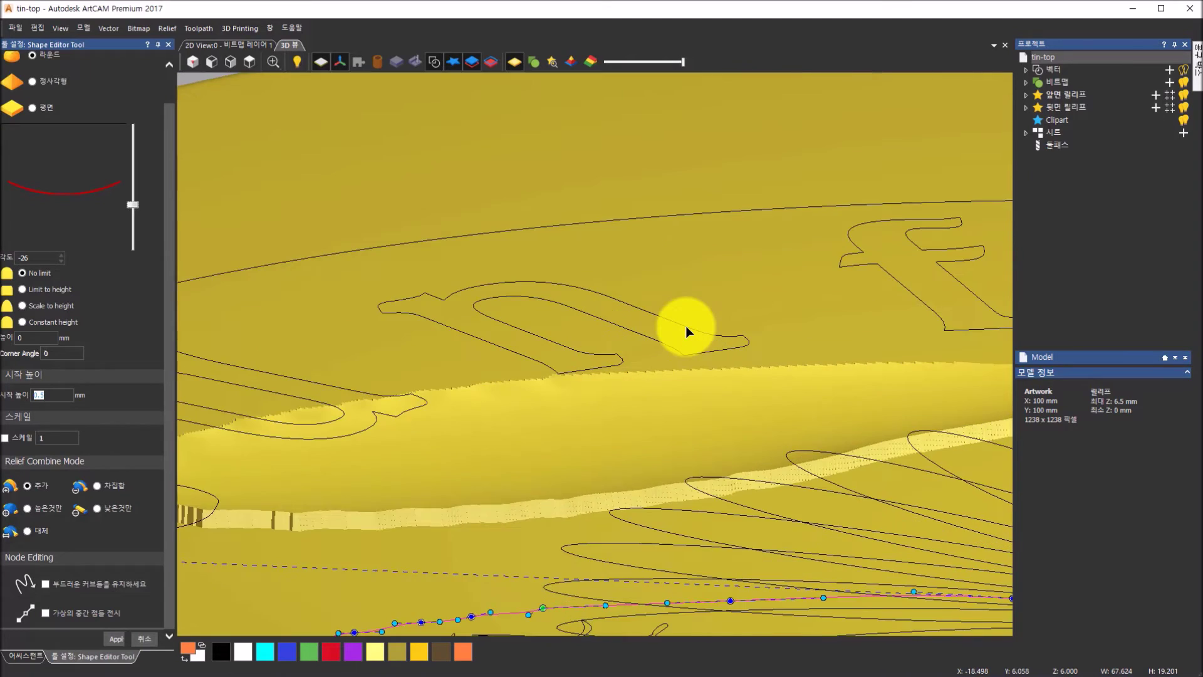
{"action": "scroll", "coordinate": [685, 325], "scroll_direction": "down", "scroll_amount": 5}
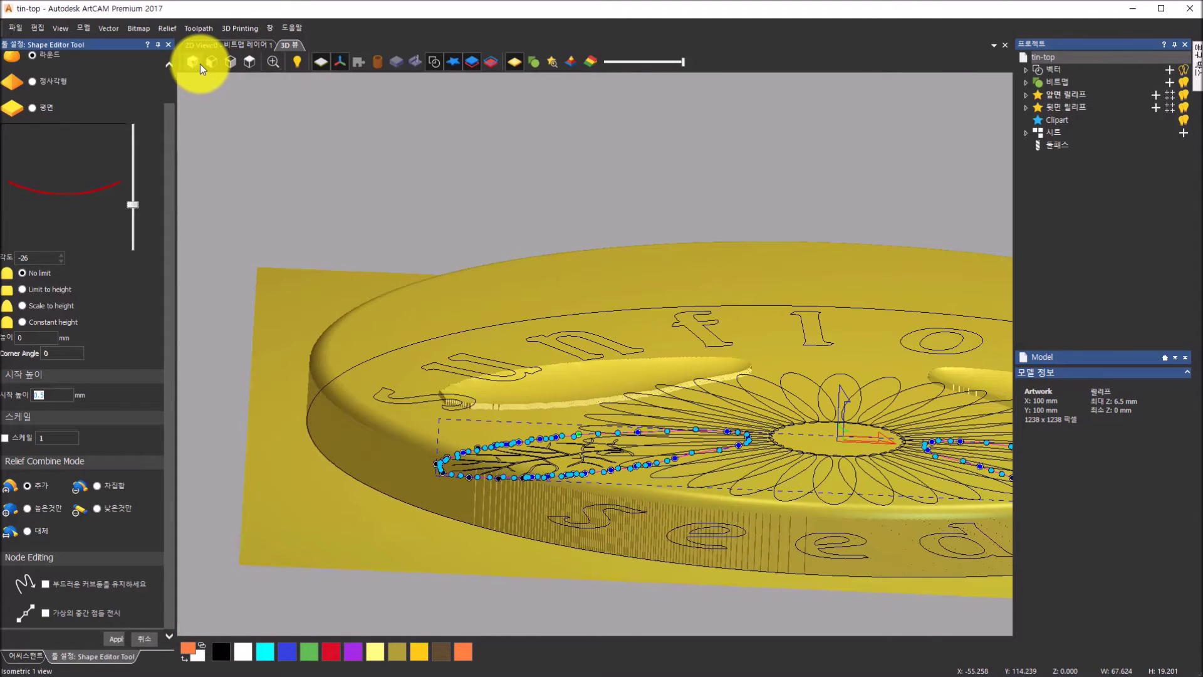
{"action": "left_click", "coordinate": [193, 62]}
{"action": "left_click_drag", "start_coordinate": [744, 485], "coordinate": [584, 497]}
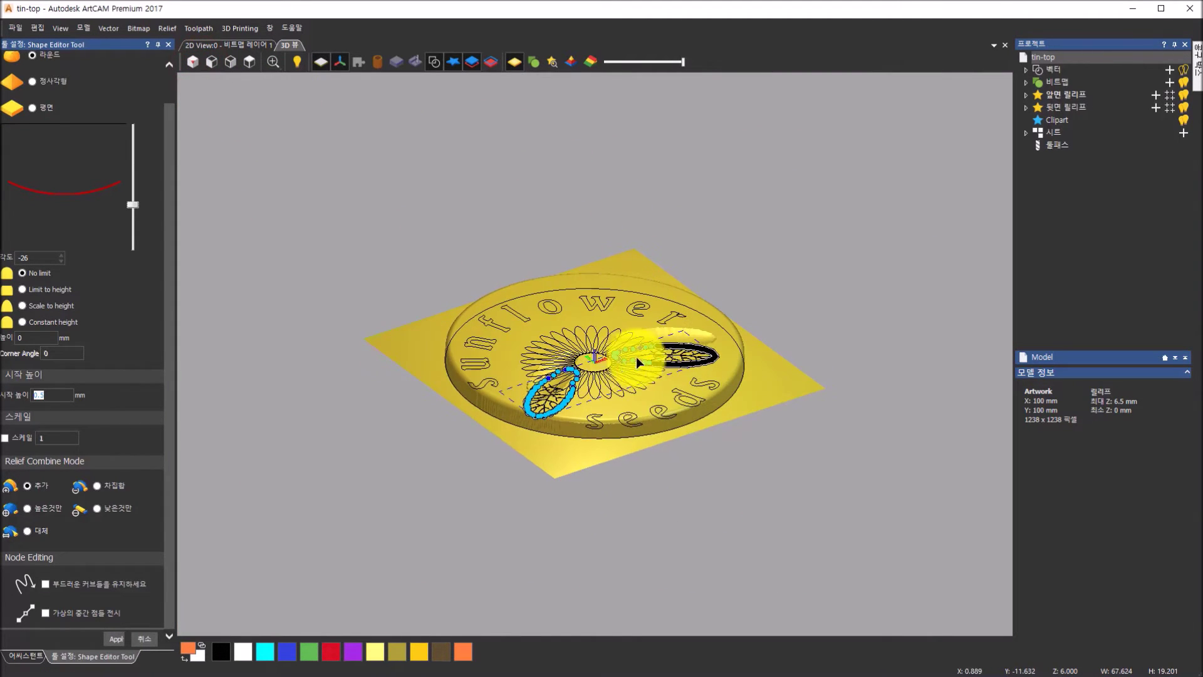
{"action": "scroll", "coordinate": [702, 320], "scroll_direction": "up", "scroll_amount": 6}
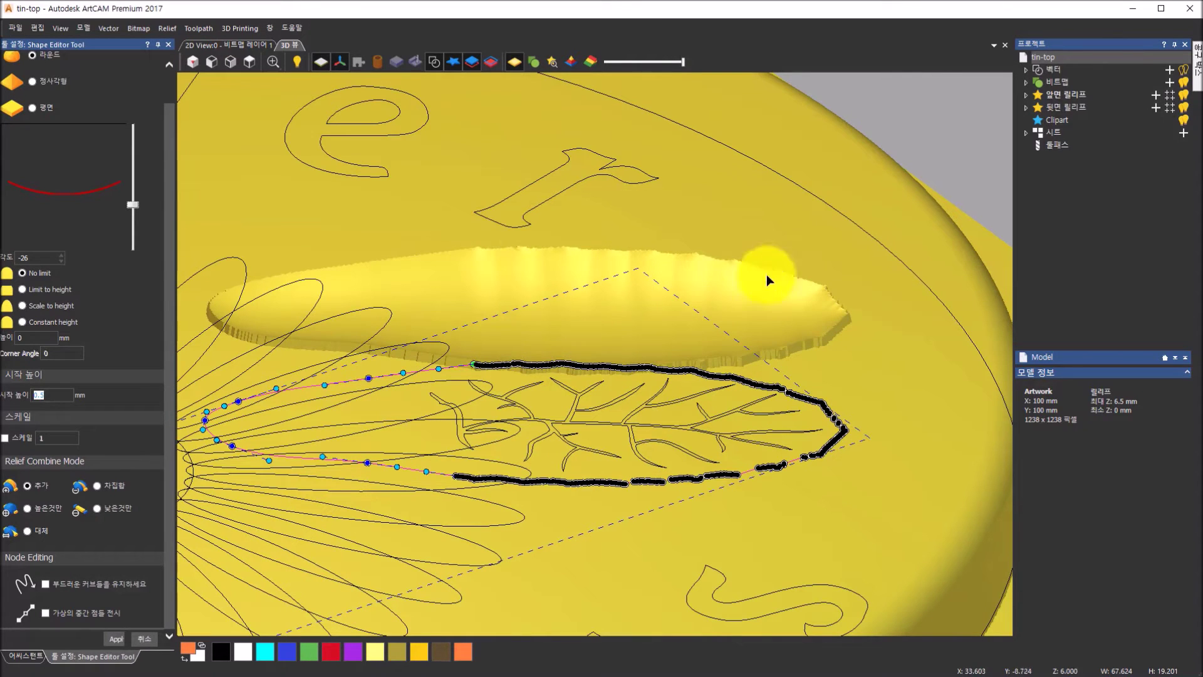
Set the round shape angle of both leaves to -13 degrees and apply it to the relief.
{"action": "left_click_drag", "start_coordinate": [134, 203], "coordinate": [133, 192]}
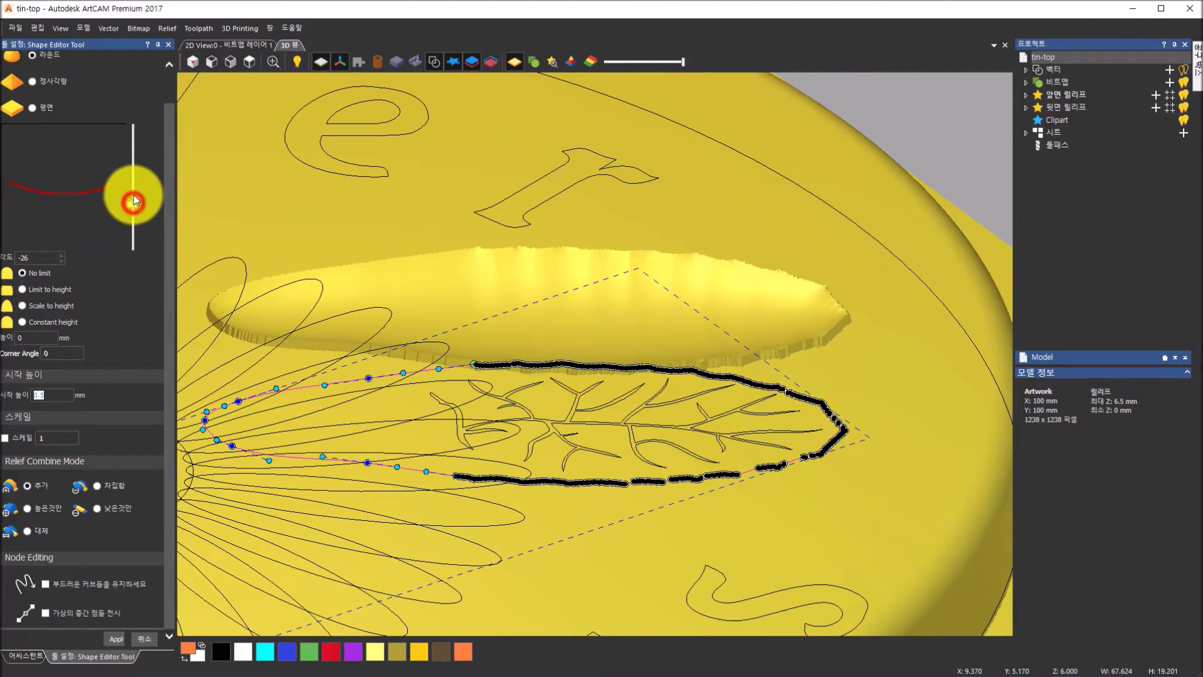
{"action": "left_click_drag", "start_coordinate": [133, 191], "coordinate": [133, 196]}
{"action": "left_click_drag", "start_coordinate": [654, 290], "coordinate": [483, 302]}
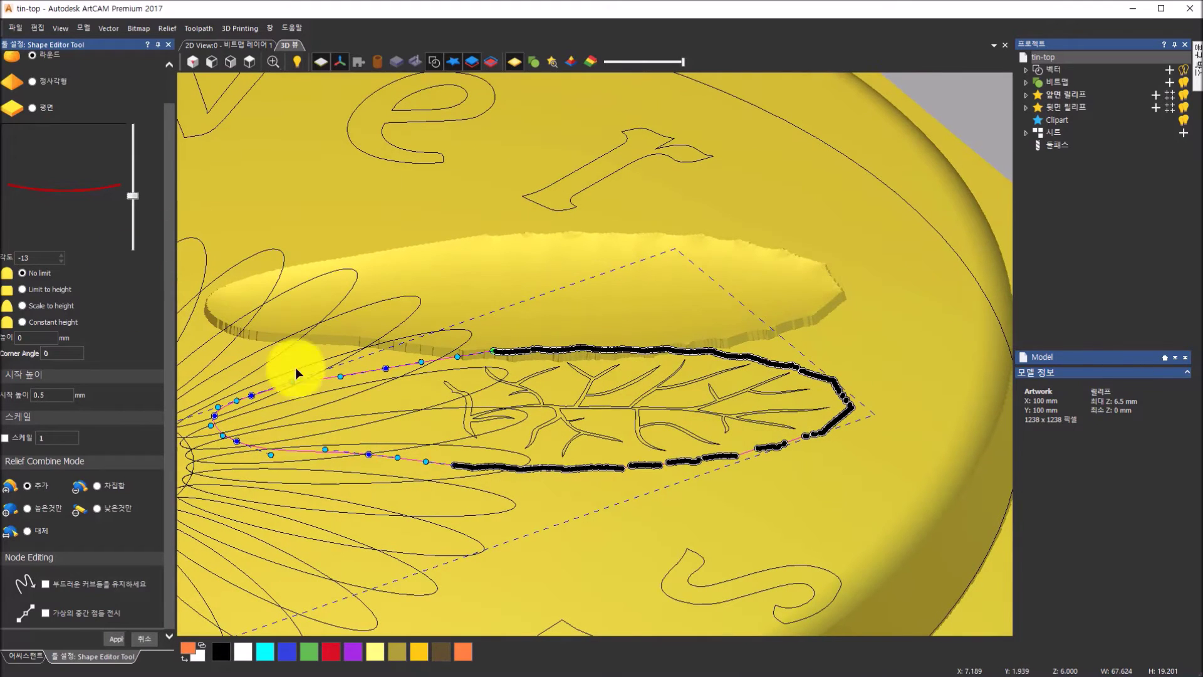
{"action": "left_click", "coordinate": [119, 638]}
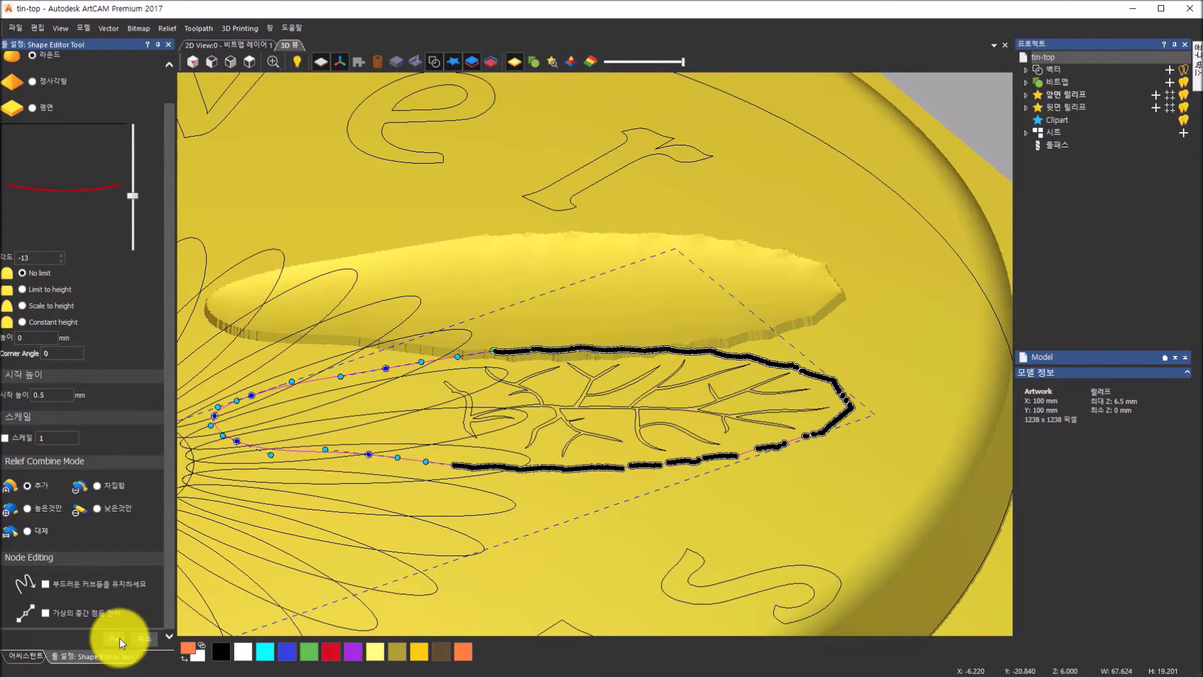
View the relief from above, check the reference image of the sunflower design in the Photos app and return to ArtCAM.
{"action": "scroll", "coordinate": [536, 461], "scroll_direction": "down", "scroll_amount": 3}
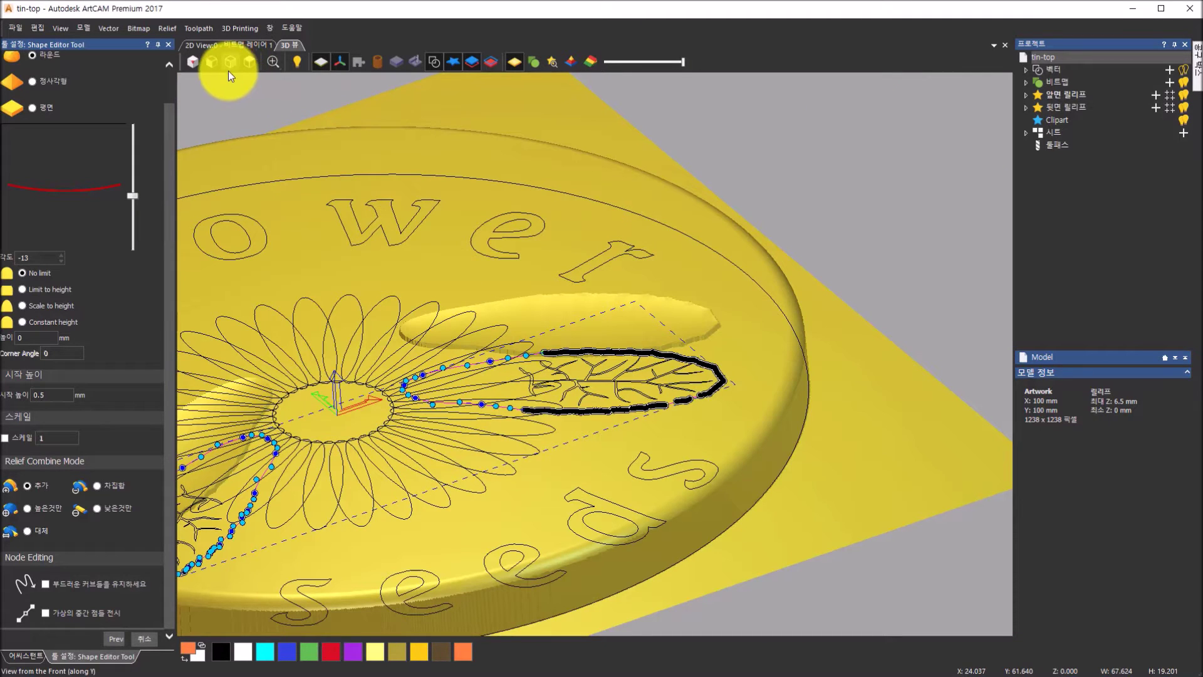
{"action": "left_click", "coordinate": [248, 62]}
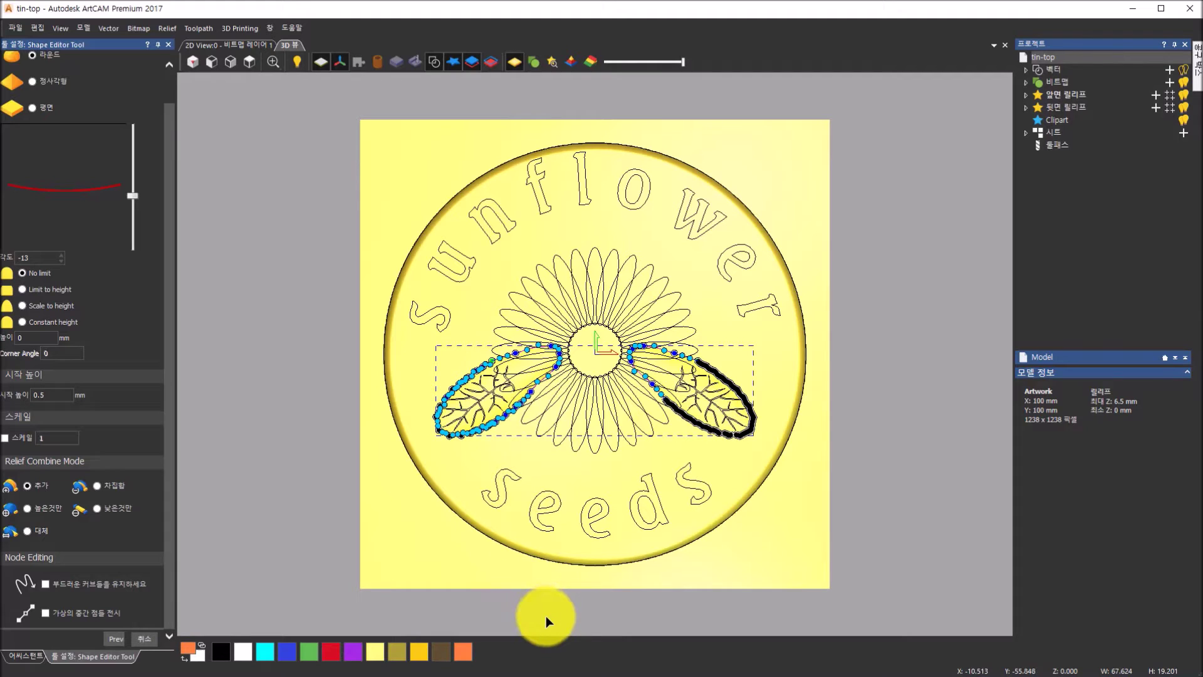
{"action": "left_click", "coordinate": [541, 676]}
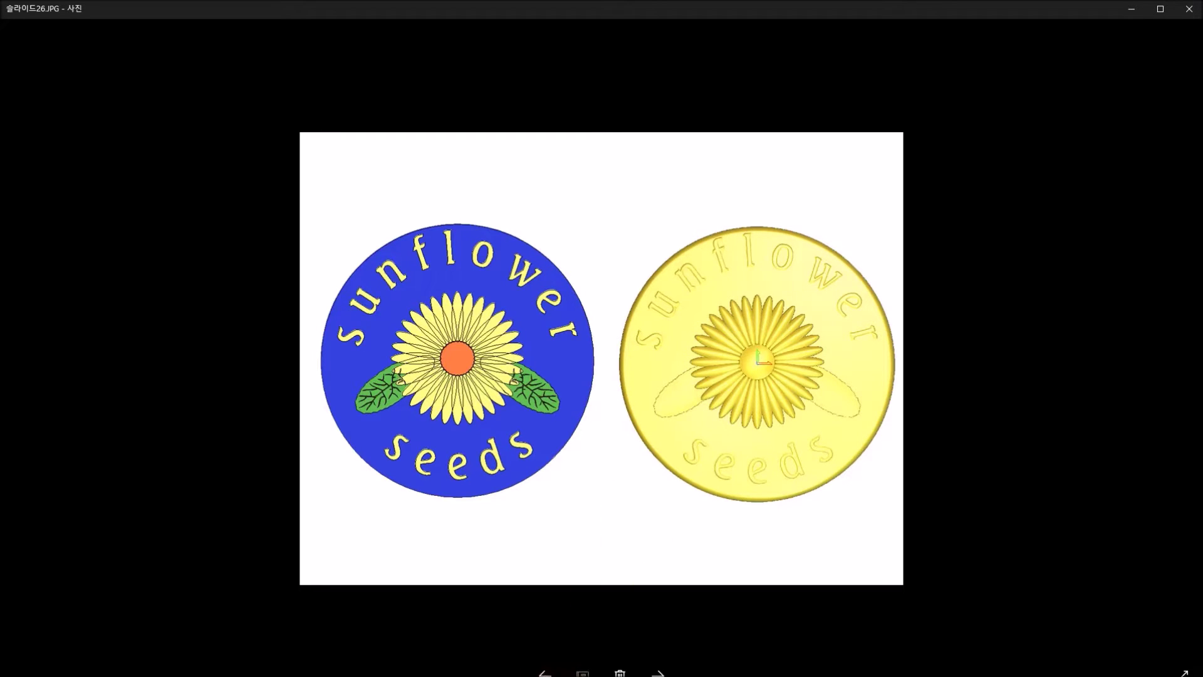
{"action": "left_click", "coordinate": [541, 676]}
Raise the vein vectors of both leaves as round shapes with a 19-degree angle and no height limit, and apply them to the relief.
{"action": "scroll", "coordinate": [356, 477], "scroll_direction": "up", "scroll_amount": 1}
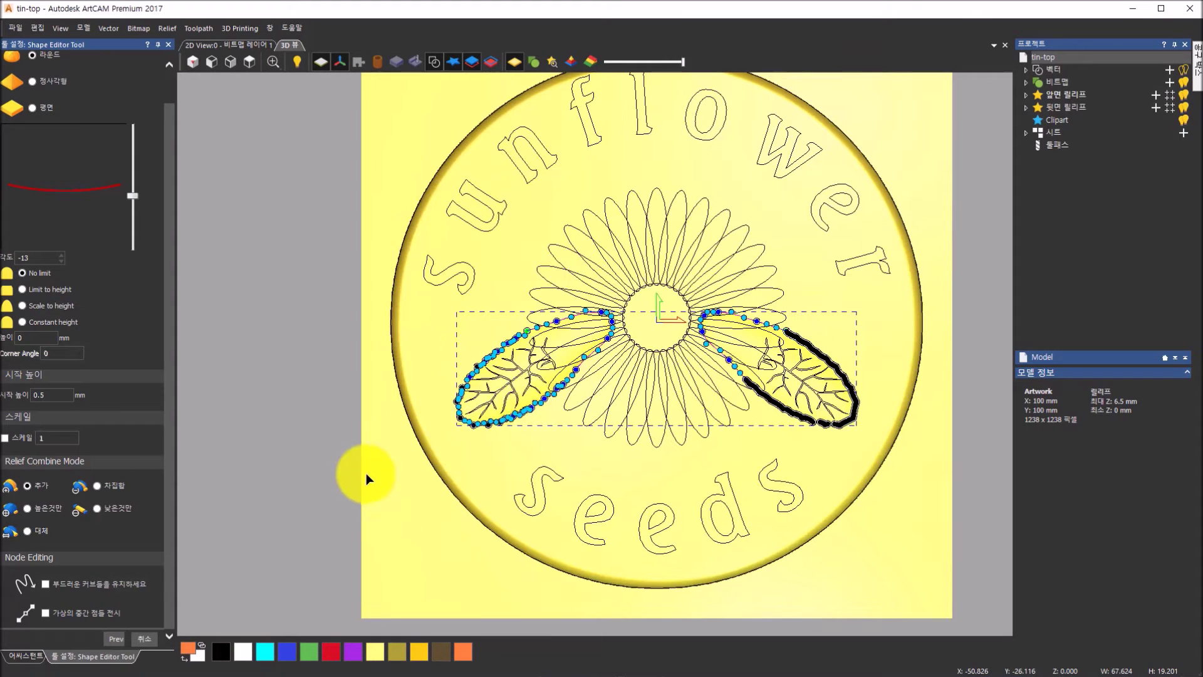
{"action": "scroll", "coordinate": [548, 379], "scroll_direction": "up", "scroll_amount": 1}
{"action": "scroll", "coordinate": [545, 374], "scroll_direction": "up", "scroll_amount": 1}
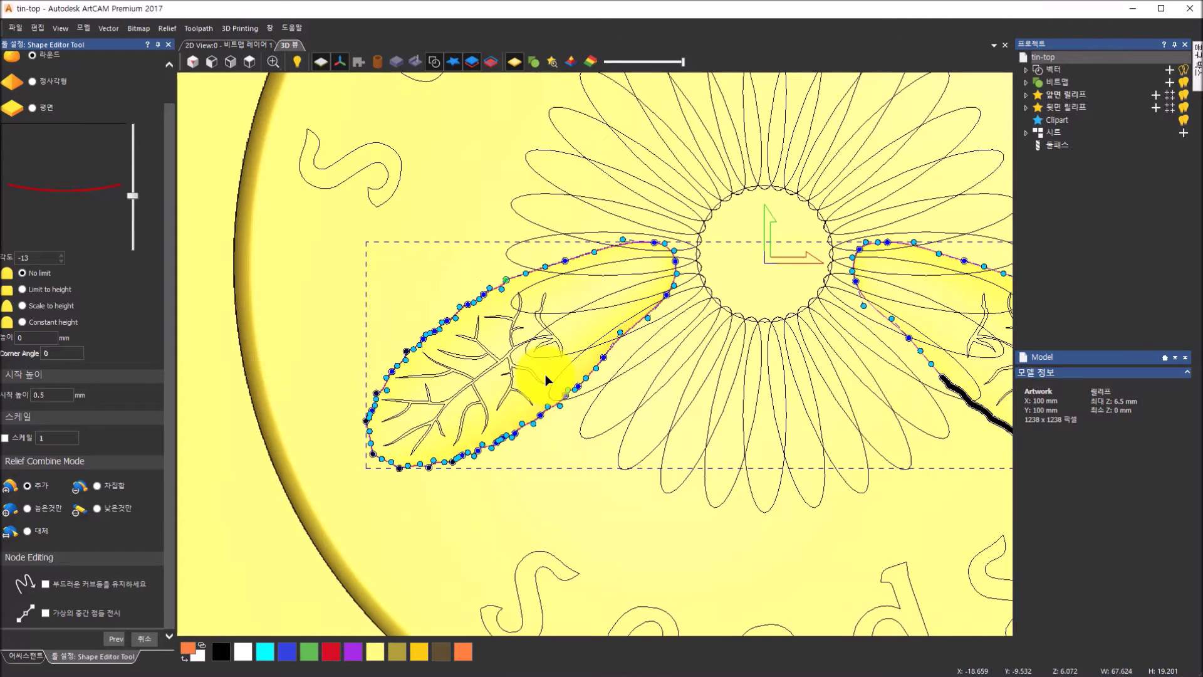
{"action": "scroll", "coordinate": [528, 370], "scroll_direction": "up", "scroll_amount": 1}
{"action": "left_click", "coordinate": [527, 369]}
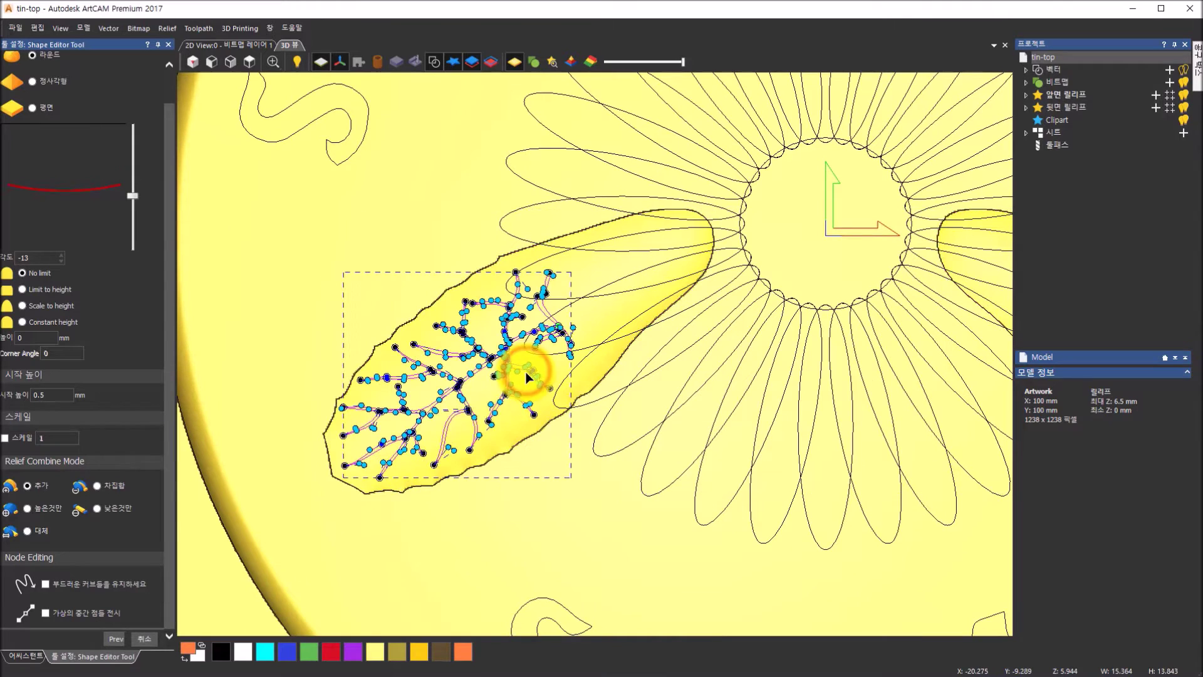
{"action": "scroll", "coordinate": [905, 356], "scroll_direction": "down", "scroll_amount": 1}
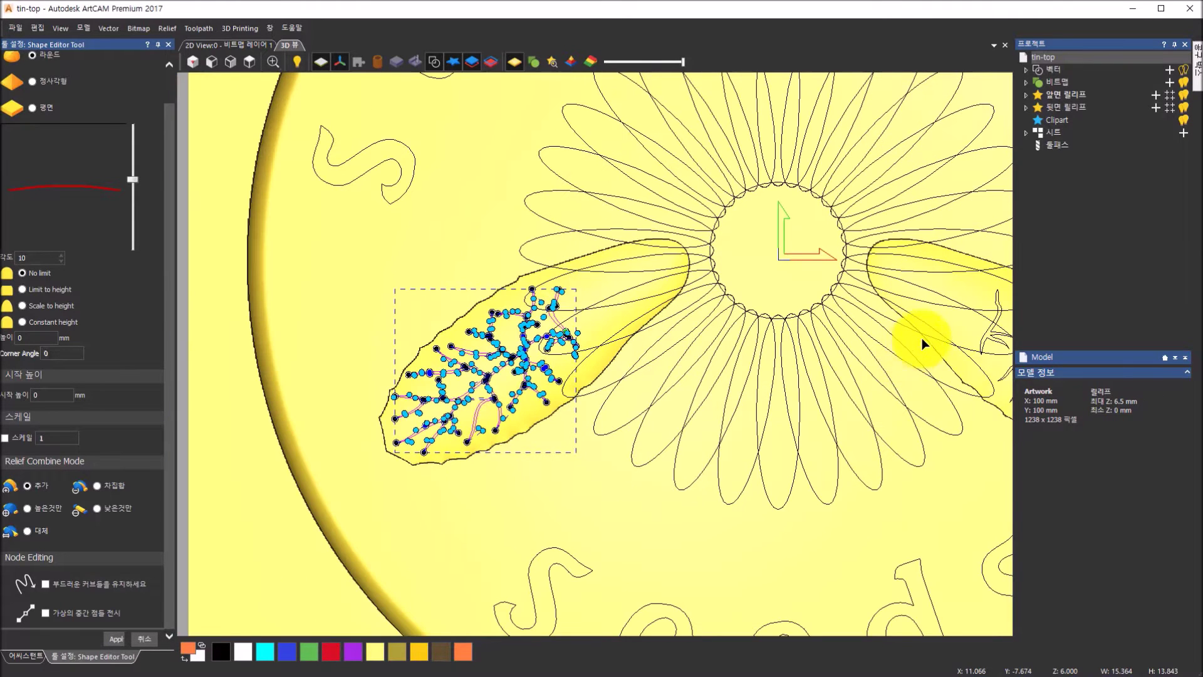
{"action": "left_click", "coordinate": [986, 341], "text": "shift"}
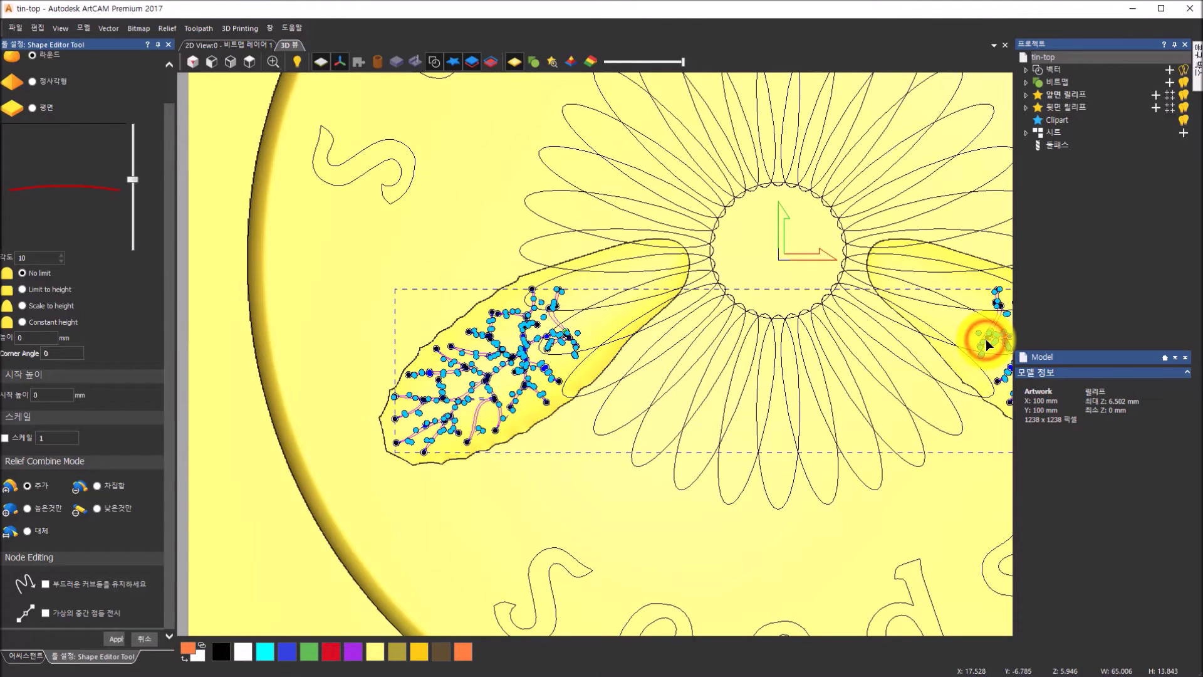
{"action": "scroll", "coordinate": [987, 341], "scroll_direction": "down", "scroll_amount": 2}
{"action": "scroll", "coordinate": [952, 340], "scroll_direction": "up", "scroll_amount": 1}
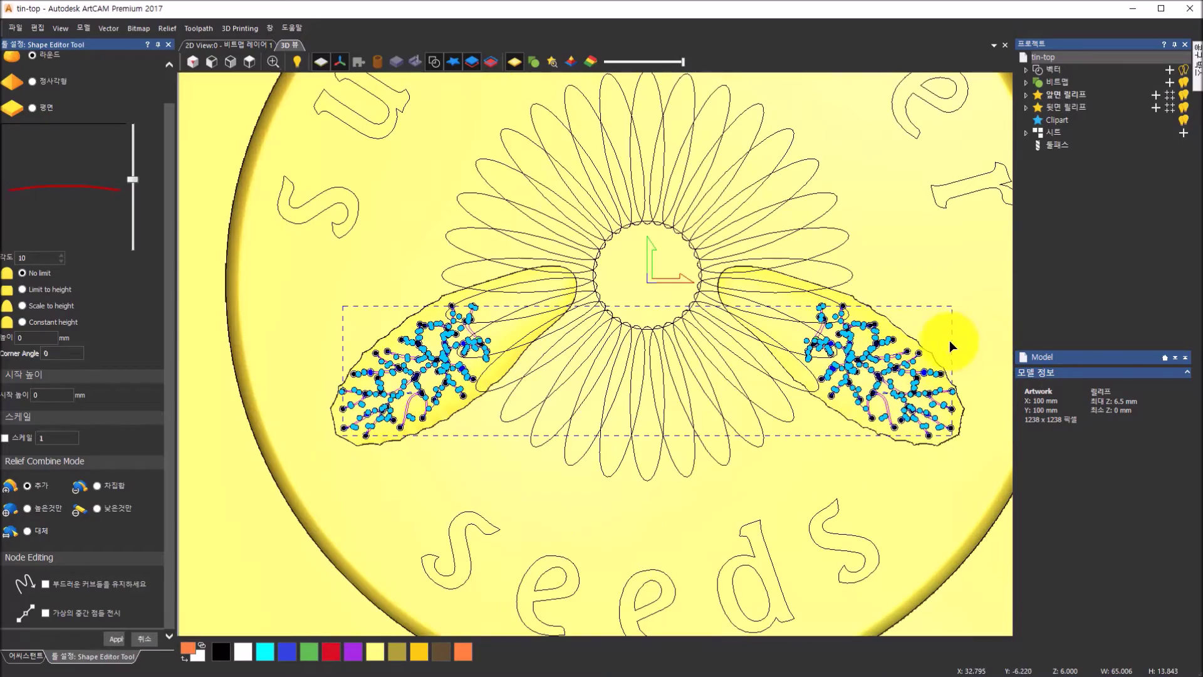
{"action": "left_click_drag", "start_coordinate": [598, 457], "coordinate": [465, 280]}
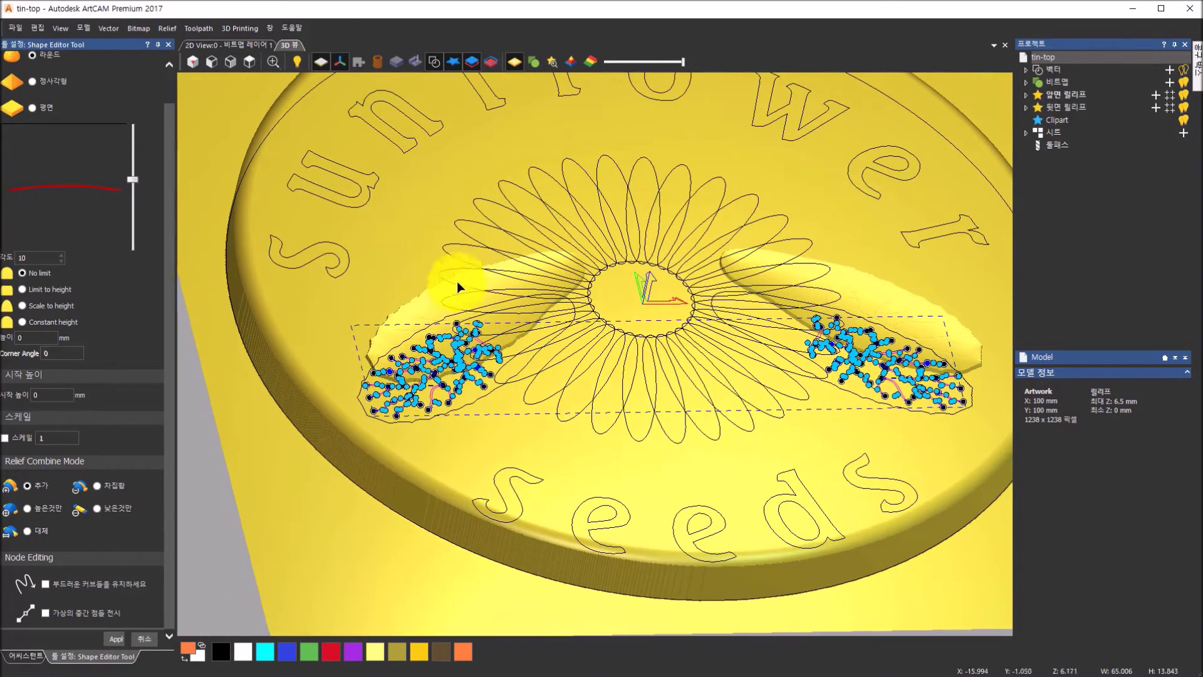
{"action": "scroll", "coordinate": [504, 313], "scroll_direction": "up", "scroll_amount": 5}
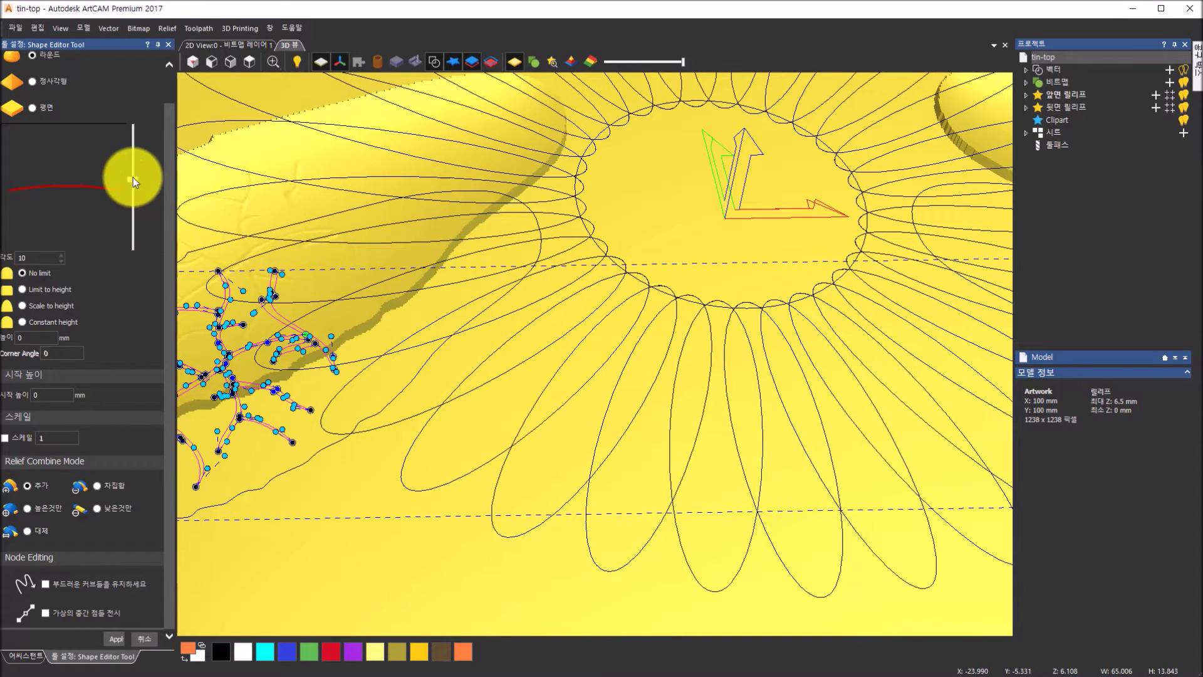
{"action": "mouse_move", "coordinate": [133, 177]}
{"action": "left_mouse_down"}
{"action": "mouse_move", "coordinate": [134, 163]}
{"action": "mouse_move", "coordinate": [132, 173]}
{"action": "left_mouse_up"}
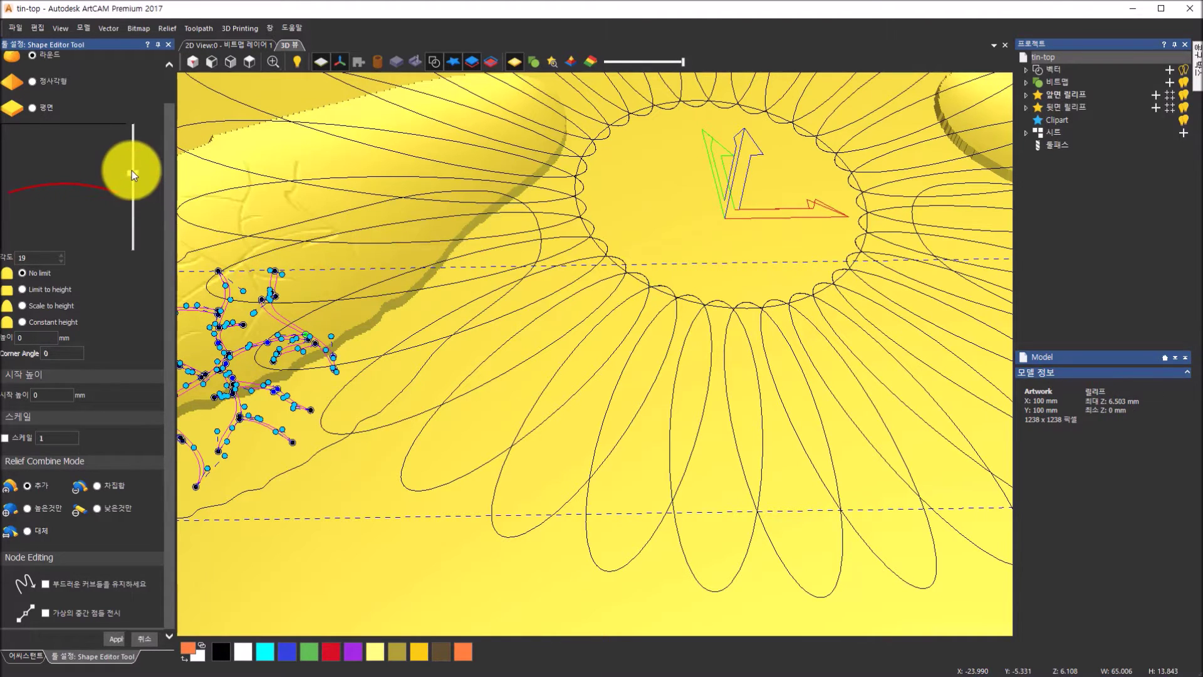
{"action": "scroll", "coordinate": [672, 336], "scroll_direction": "down", "scroll_amount": 2}
{"action": "scroll", "coordinate": [671, 336], "scroll_direction": "down", "scroll_amount": 1}
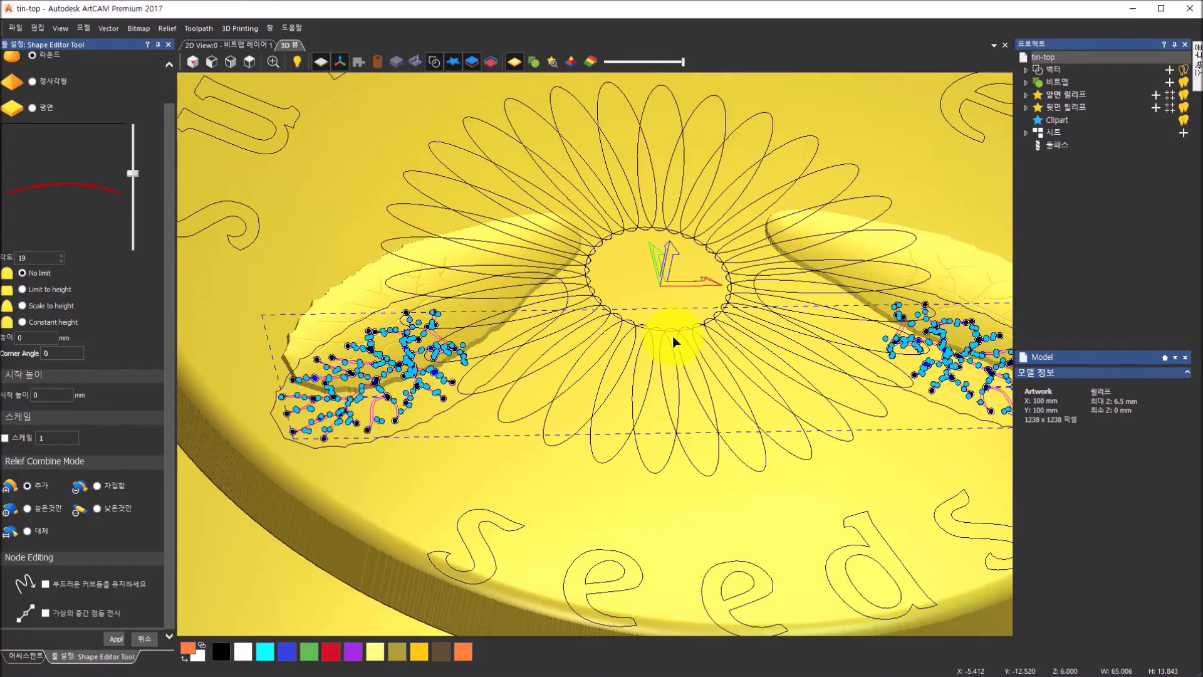
{"action": "mouse_move", "coordinate": [680, 332]}
{"action": "middle_mouse_down"}
{"action": "mouse_move", "coordinate": [665, 429]}
{"action": "mouse_move", "coordinate": [666, 326]}
{"action": "middle_mouse_up"}
{"action": "left_click", "coordinate": [119, 639]}
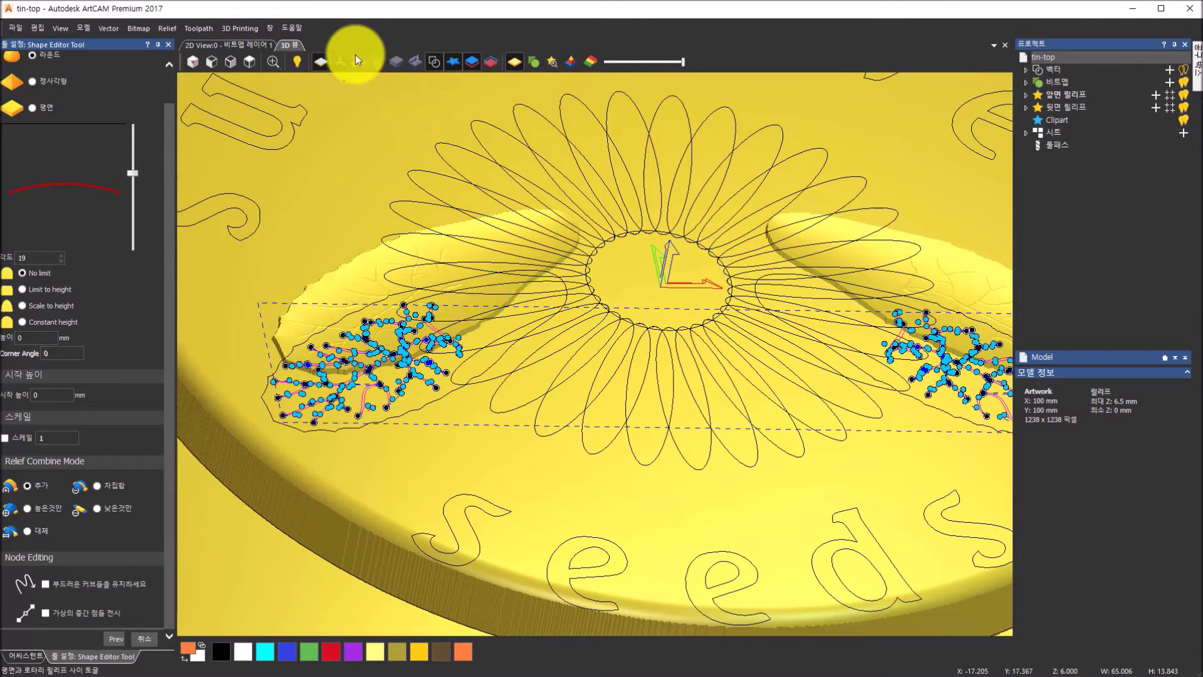
Select the group of alternate flower petals and set its shape's start height to 6.5 mm.
{"action": "left_click", "coordinate": [247, 61]}
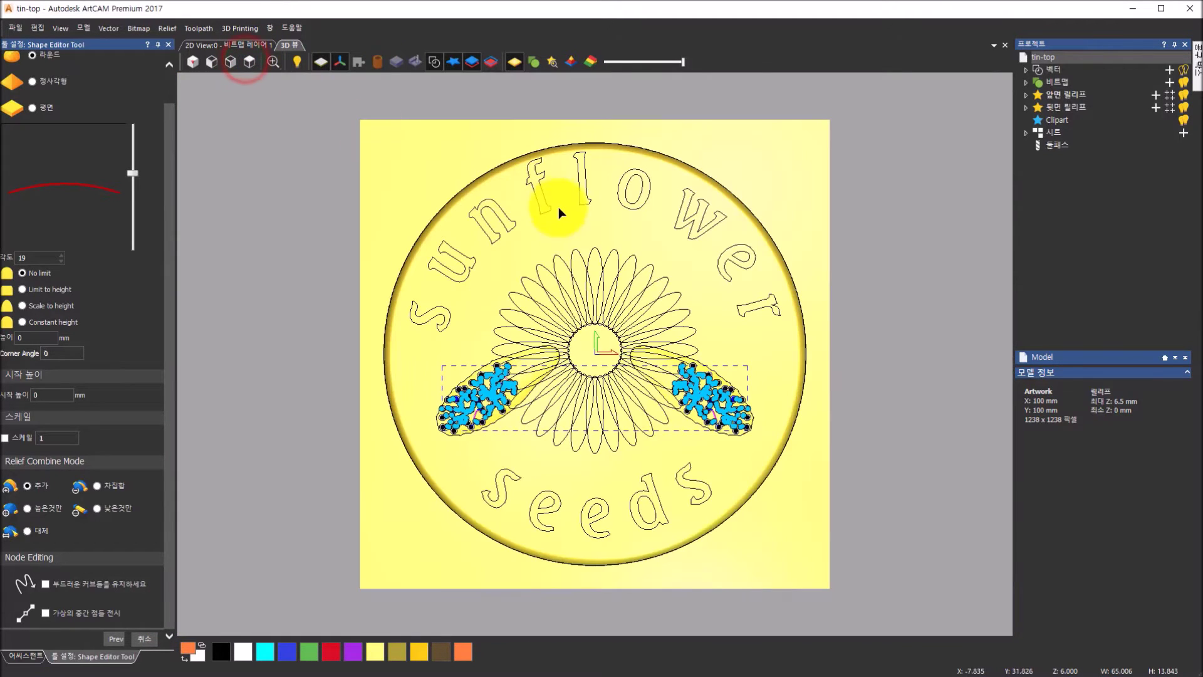
{"action": "left_click", "coordinate": [581, 254]}
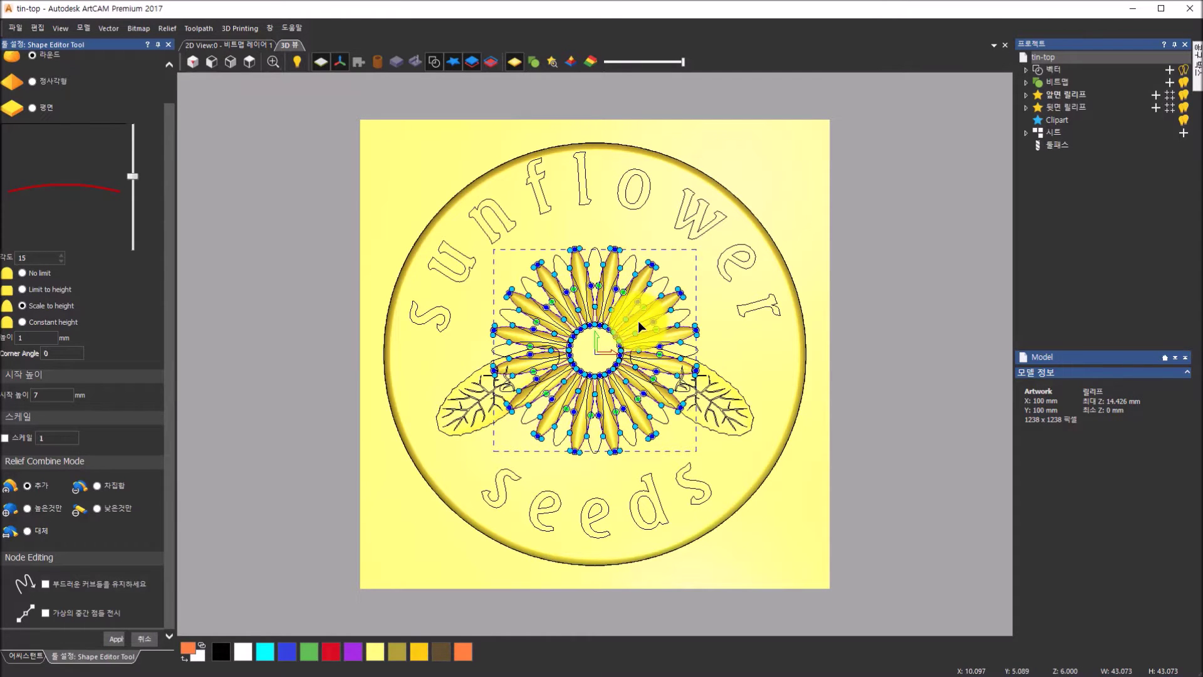
{"action": "scroll", "coordinate": [635, 318], "scroll_direction": "down", "scroll_amount": 2}
{"action": "scroll", "coordinate": [636, 318], "scroll_direction": "up", "scroll_amount": 3}
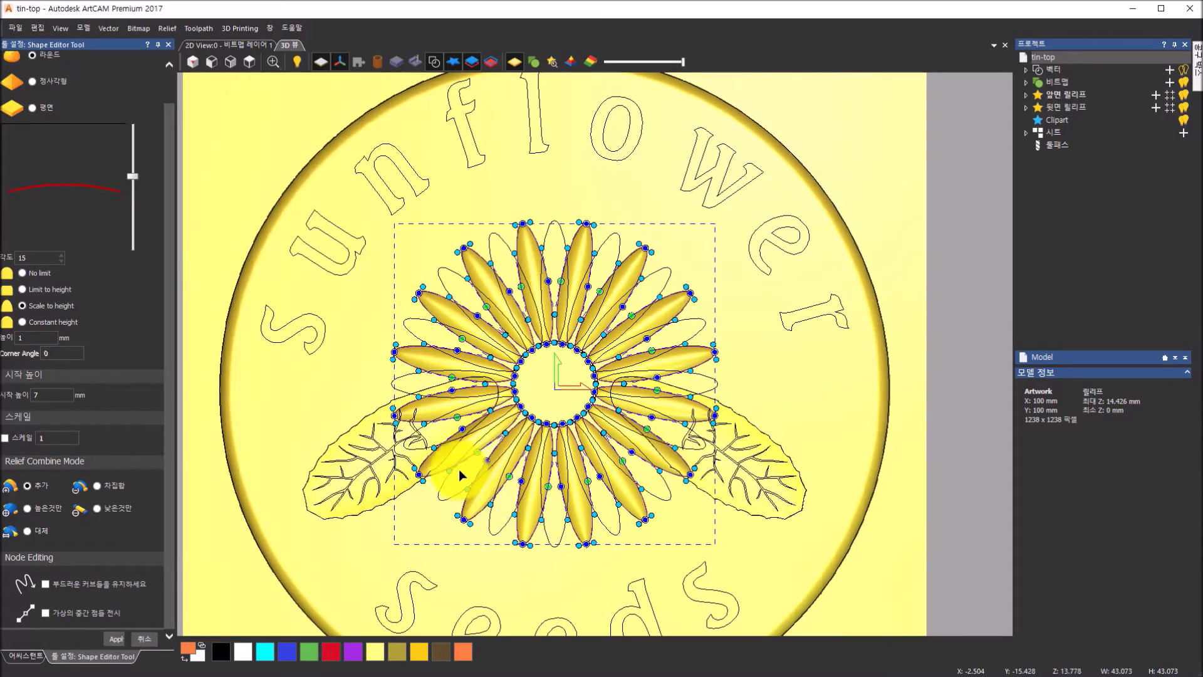
{"action": "left_click_drag", "start_coordinate": [671, 457], "coordinate": [793, 272]}
{"action": "scroll", "coordinate": [430, 365], "scroll_direction": "up", "scroll_amount": 2}
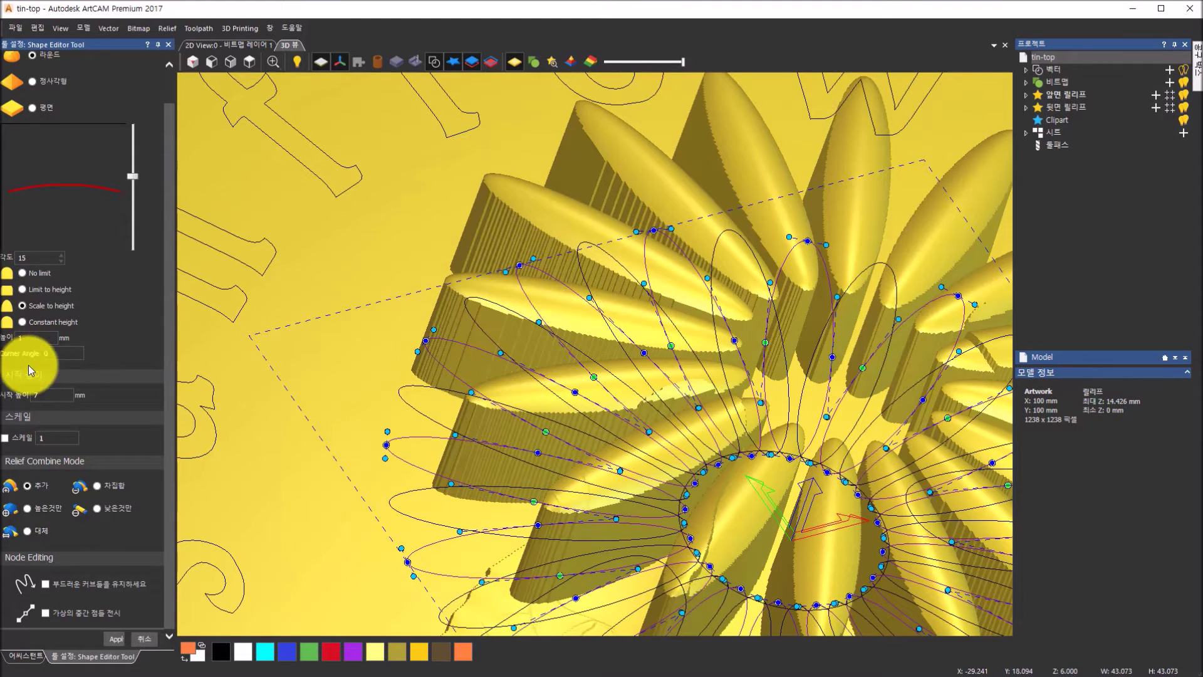
{"action": "left_click", "coordinate": [48, 395]}
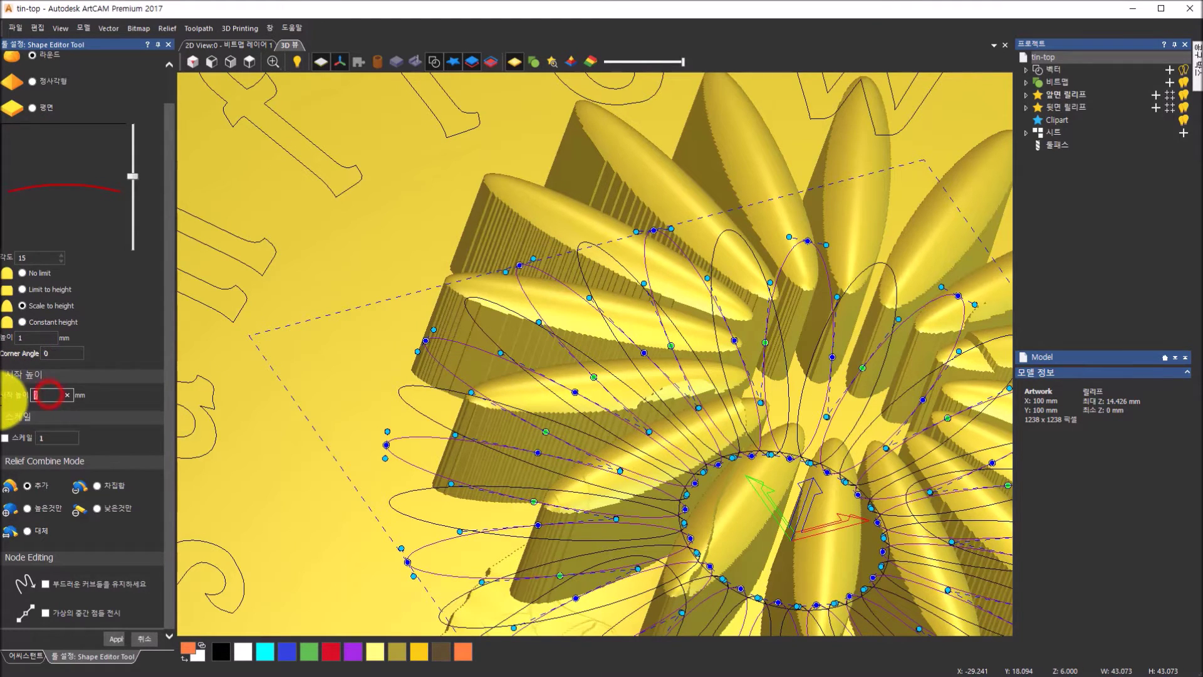
{"action": "type", "text": "6.5"}
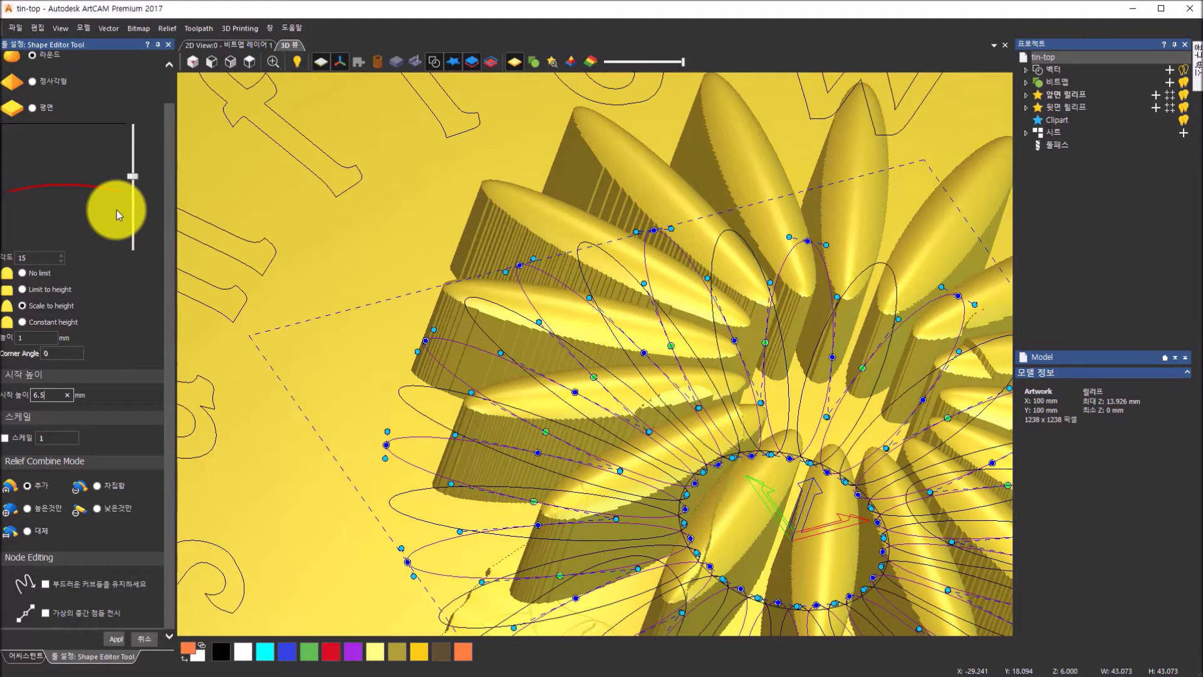
Try a different angle for the petals' round profile and return it to 15 degrees, scaled to a 1 mm height.
{"action": "left_click", "coordinate": [134, 173]}
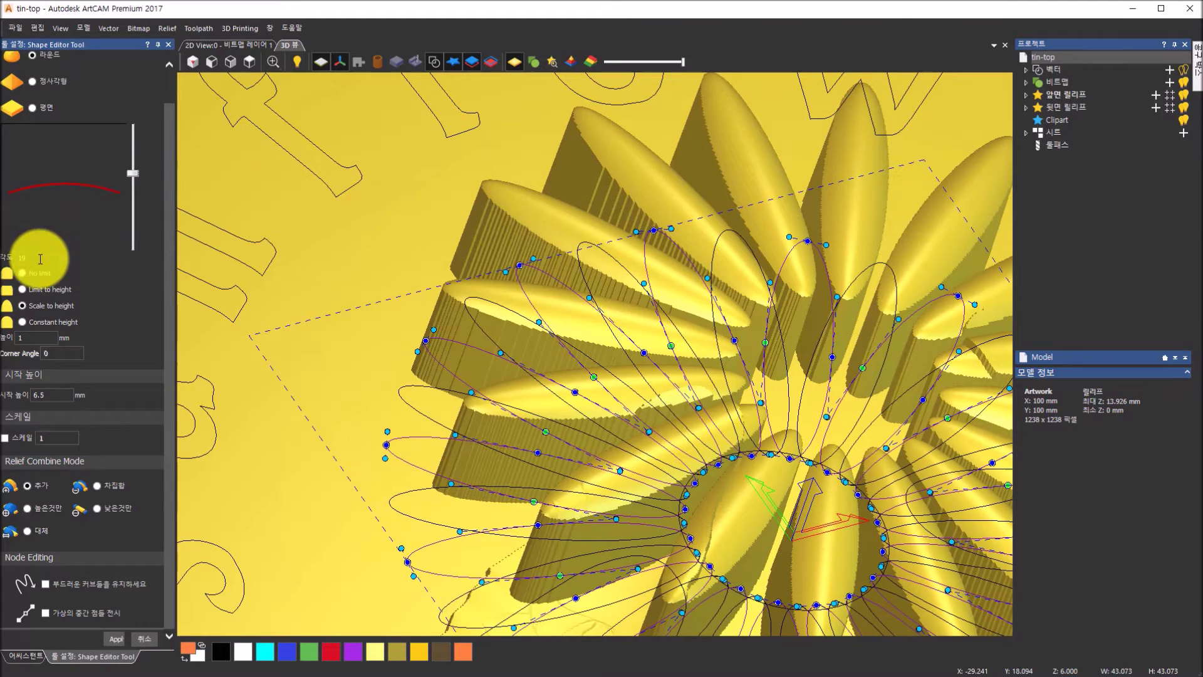
{"action": "left_click_drag", "start_coordinate": [40, 259], "coordinate": [3, 249]}
{"action": "type", "text": "15"}
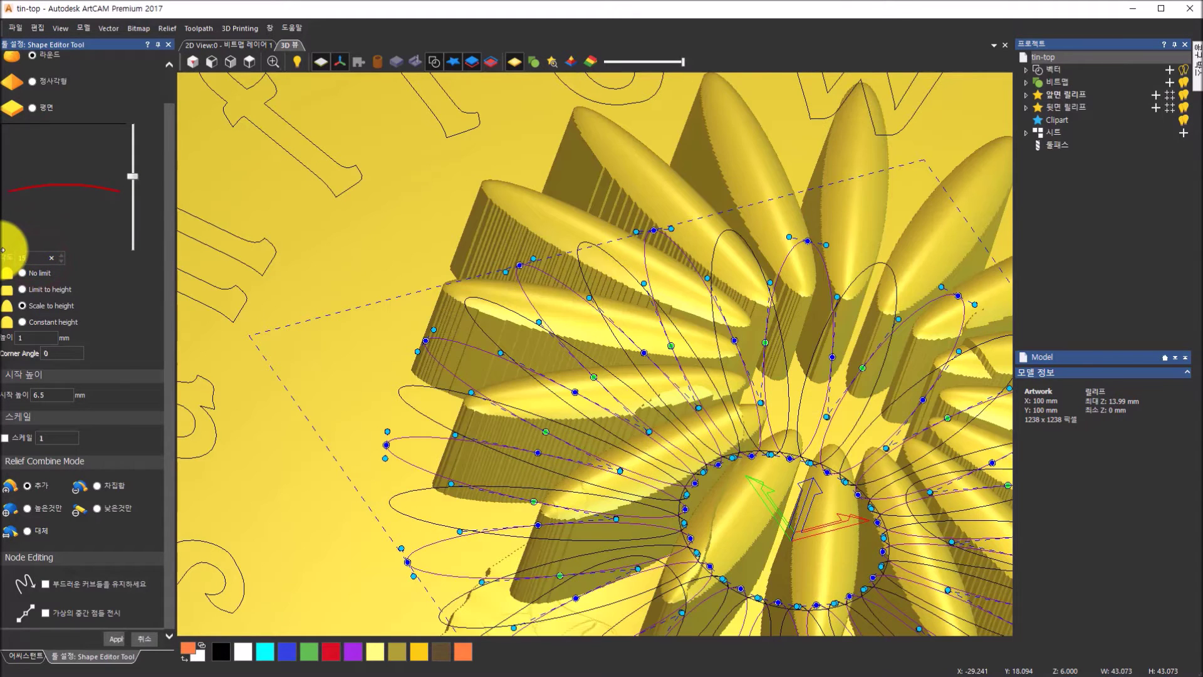
{"action": "left_click", "coordinate": [23, 306]}
{"action": "left_click", "coordinate": [38, 342]}
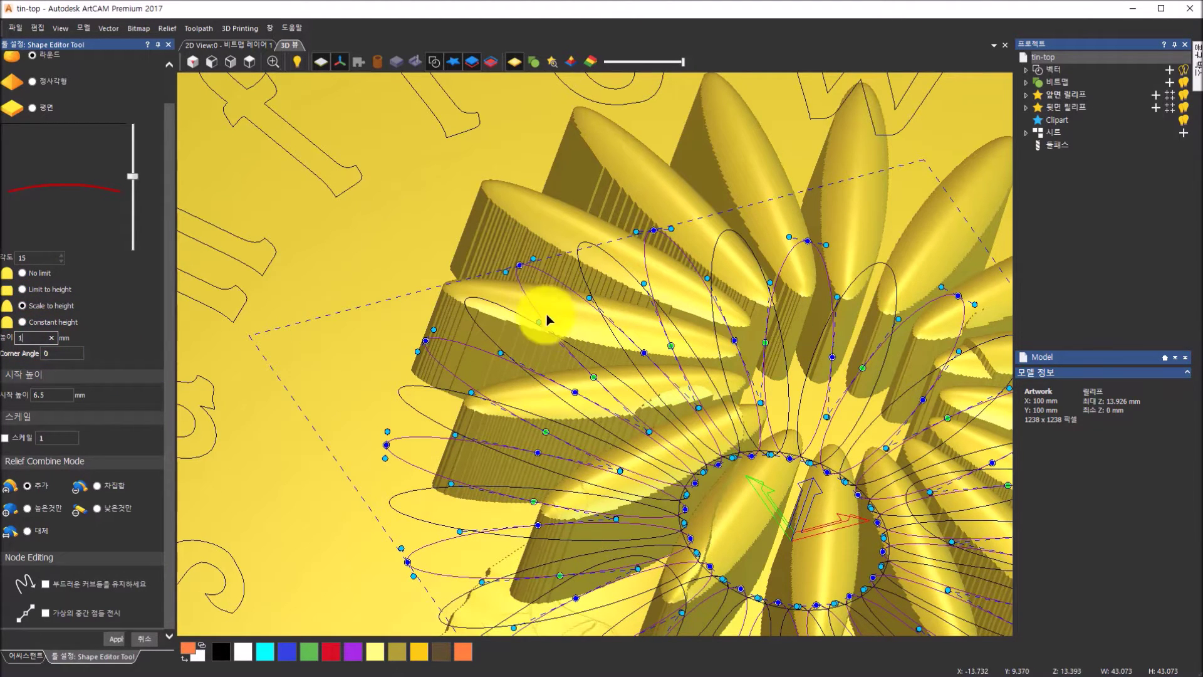
Check the raised petals from several angles and set their relief combine mode to highest only (높은것만) with the 6.5 mm start height.
{"action": "left_click", "coordinate": [249, 62]}
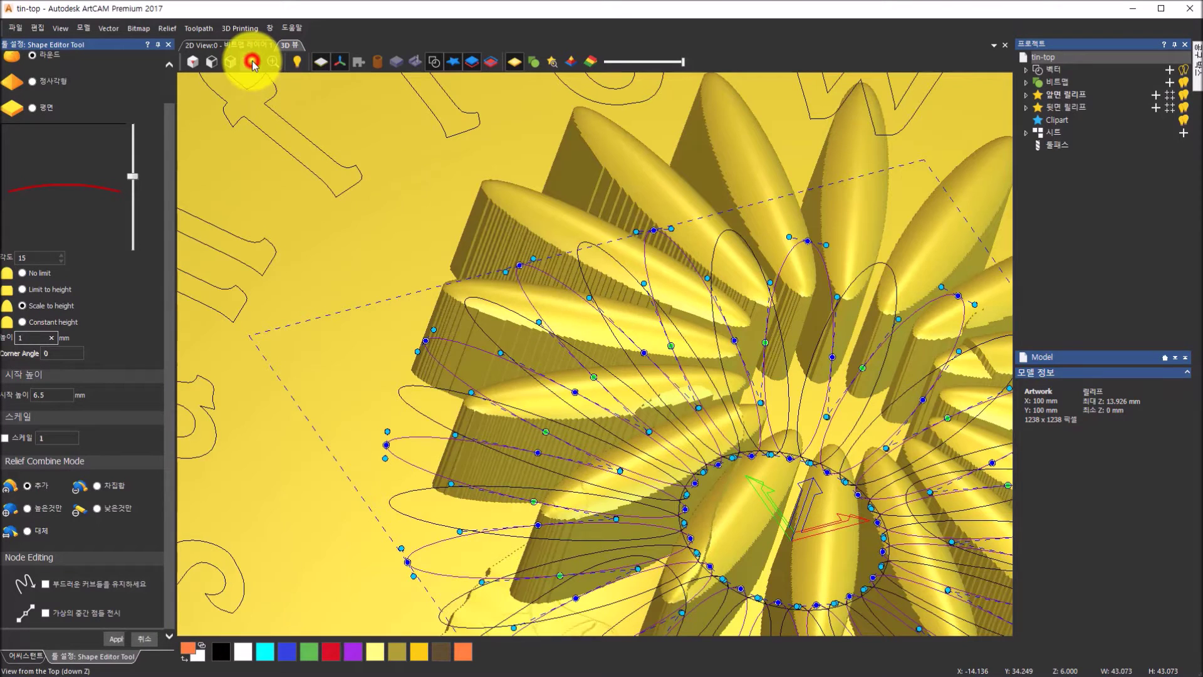
{"action": "left_click_drag", "start_coordinate": [561, 460], "coordinate": [518, 438]}
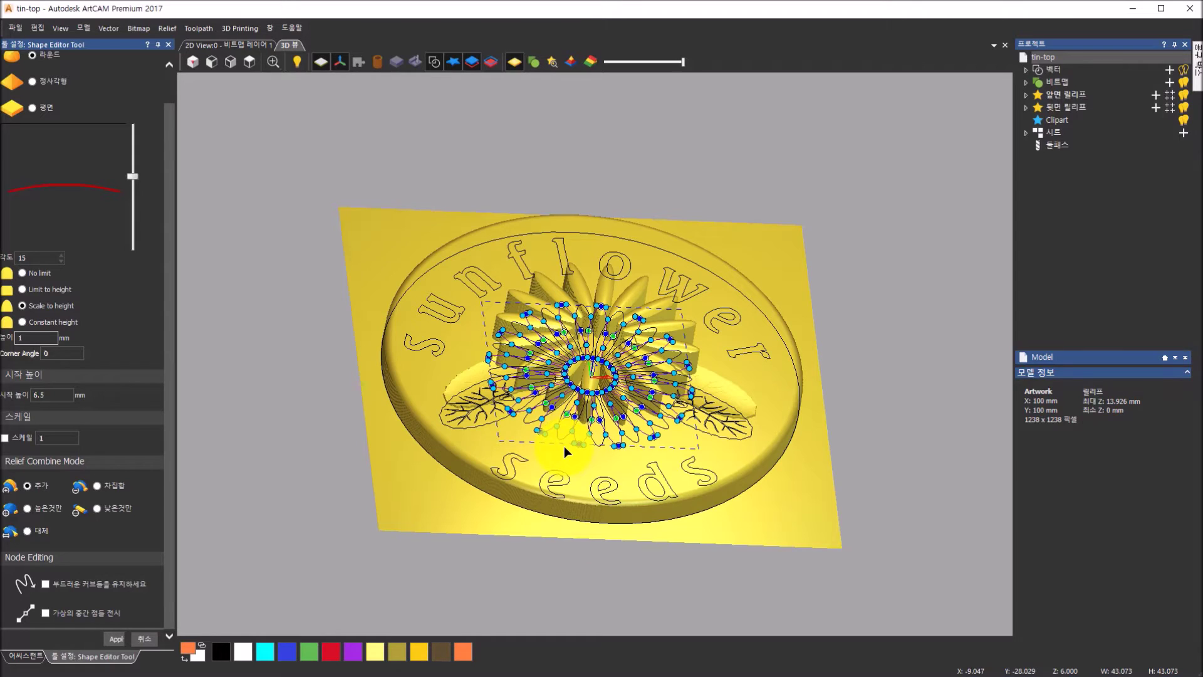
{"action": "left_click", "coordinate": [45, 395]}
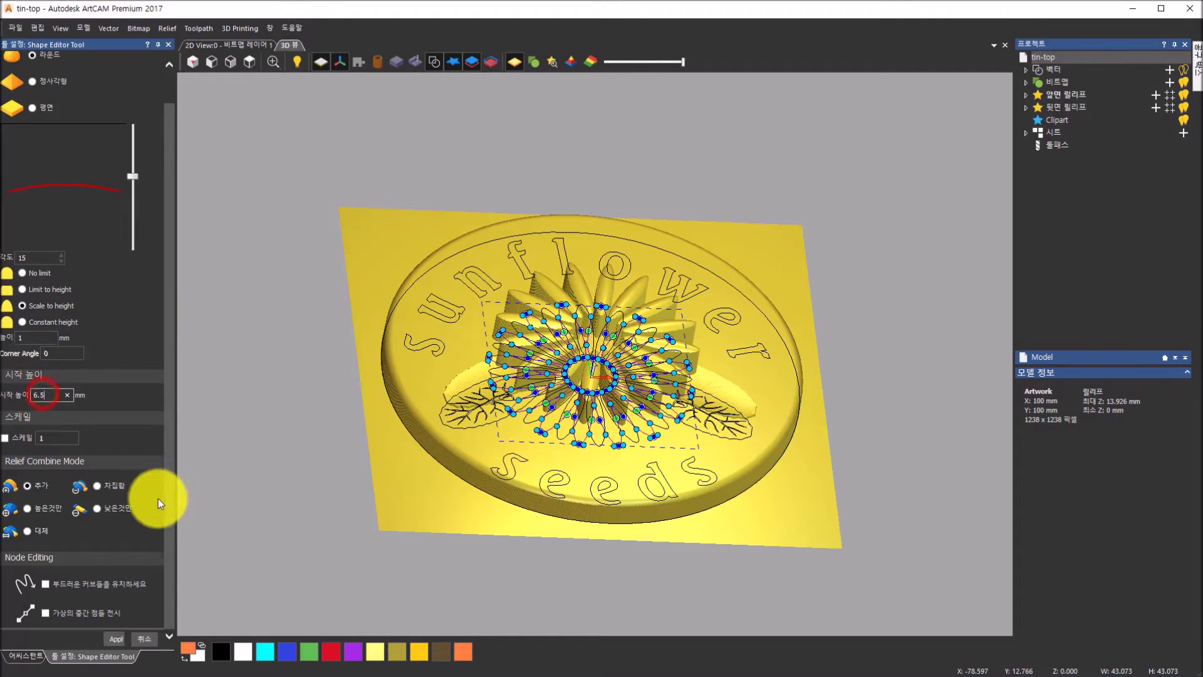
{"action": "left_click_drag", "start_coordinate": [577, 411], "coordinate": [503, 398]}
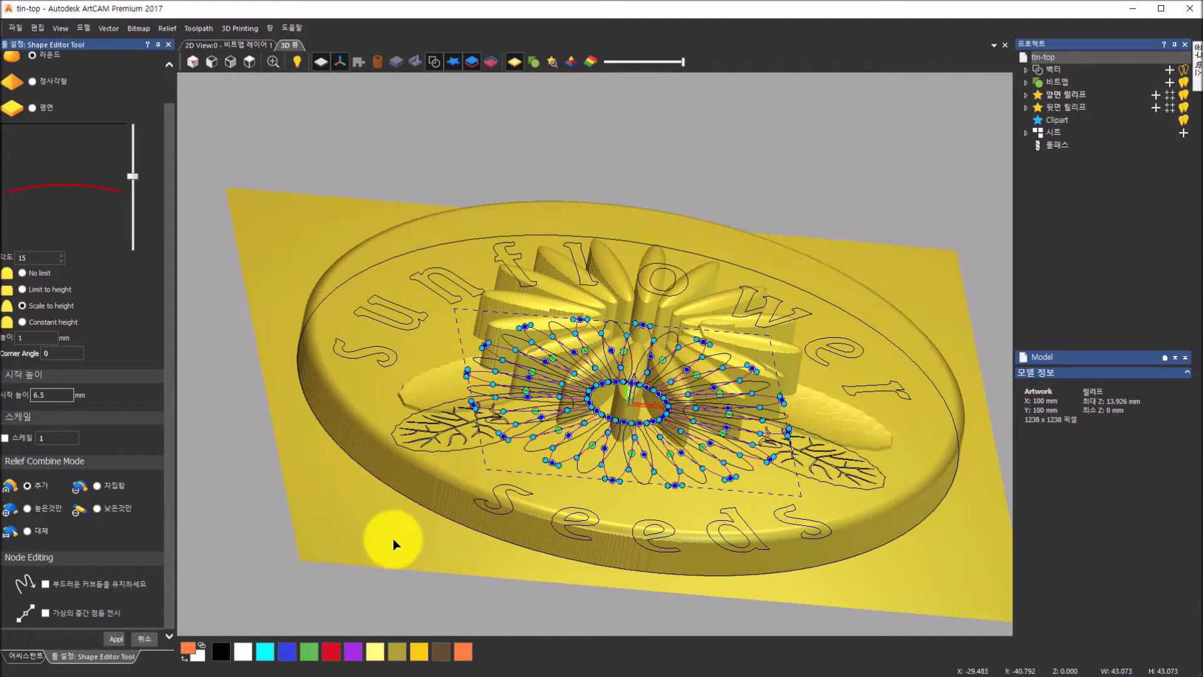
{"action": "left_click", "coordinate": [53, 396]}
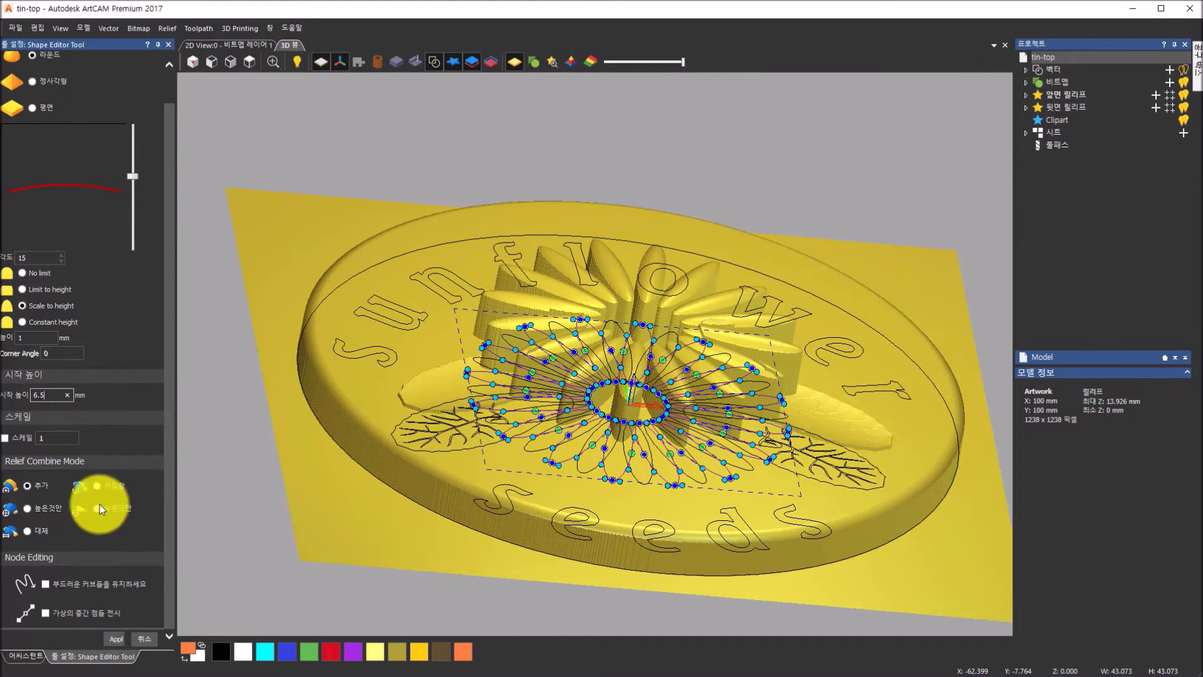
{"action": "left_click", "coordinate": [30, 507]}
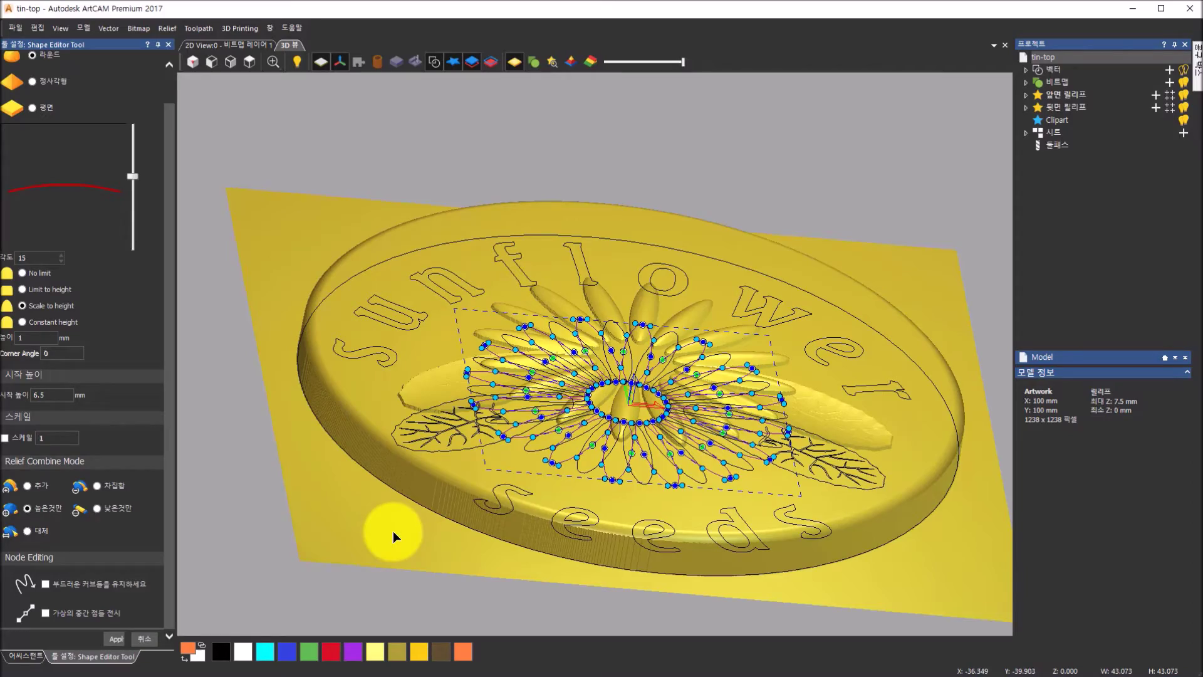
Inspect the first petal group from above and in isometric view, and apply its round shape to the relief.
{"action": "left_click_drag", "start_coordinate": [689, 318], "coordinate": [711, 416]}
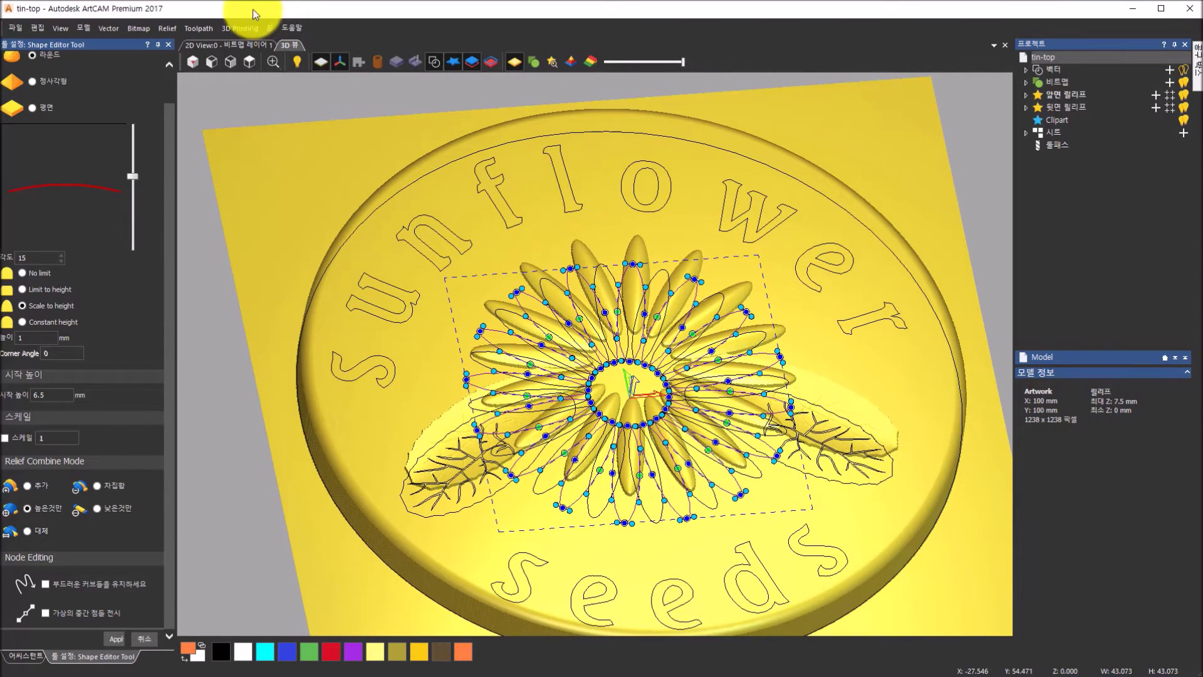
{"action": "left_click", "coordinate": [248, 61]}
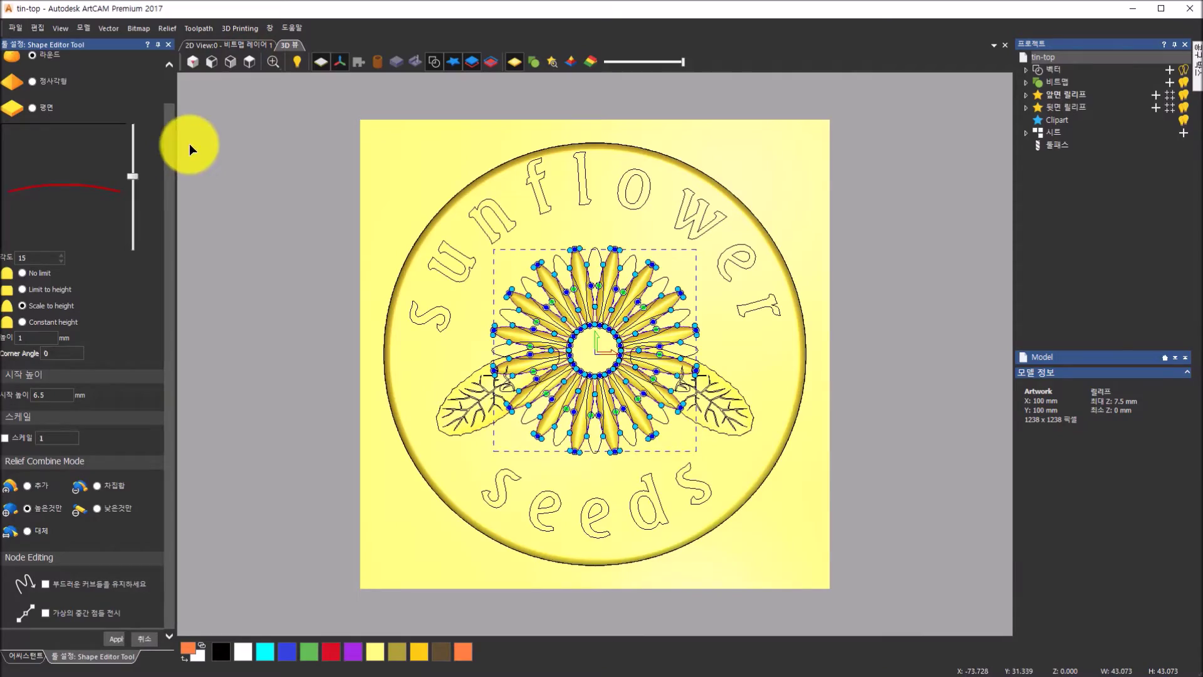
{"action": "left_click", "coordinate": [193, 61]}
{"action": "scroll", "coordinate": [629, 408], "scroll_direction": "up", "scroll_amount": 5}
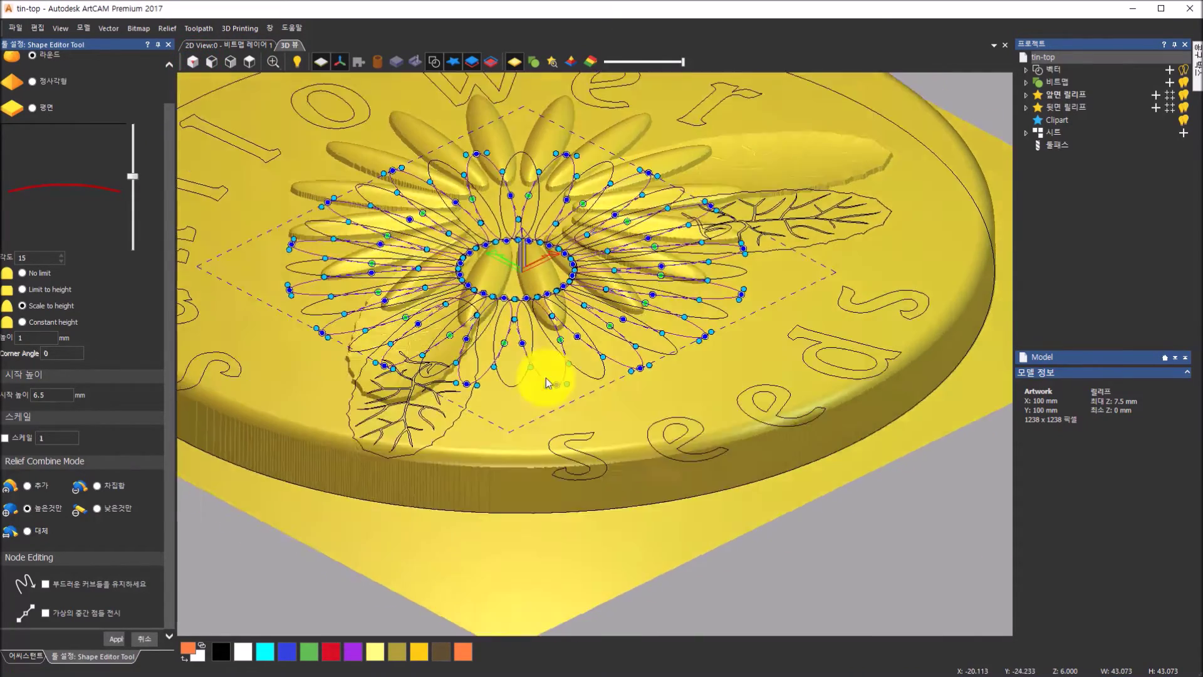
{"action": "left_click_drag", "start_coordinate": [546, 383], "coordinate": [562, 406]}
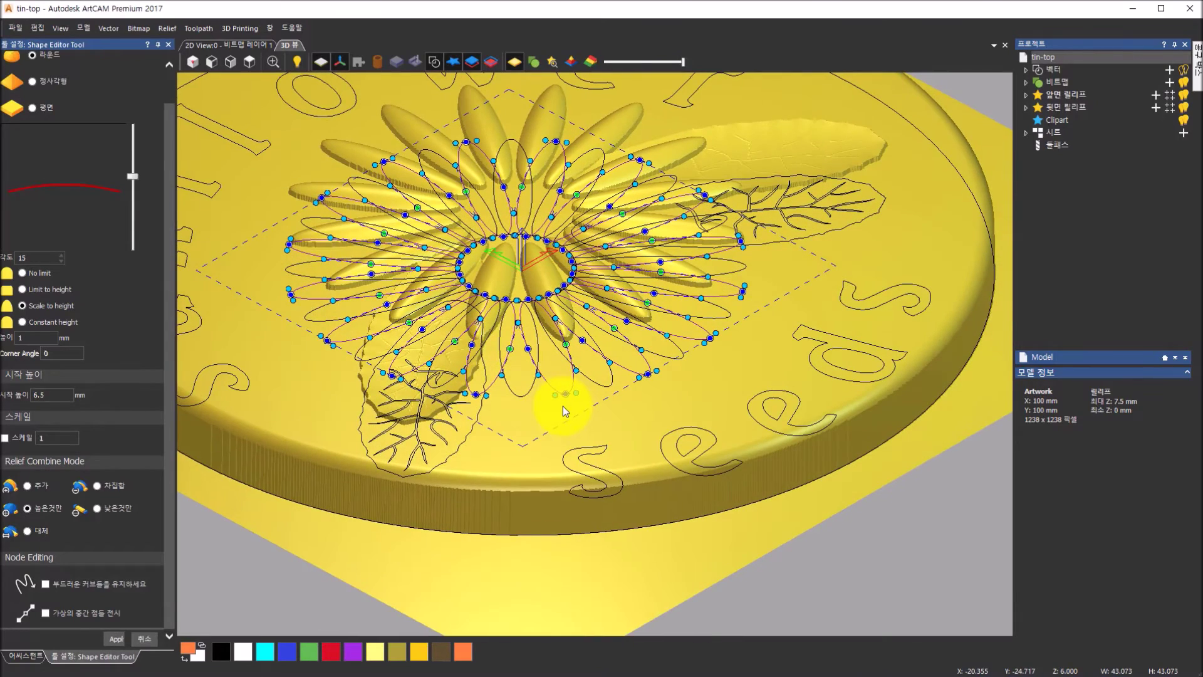
{"action": "left_click", "coordinate": [119, 641]}
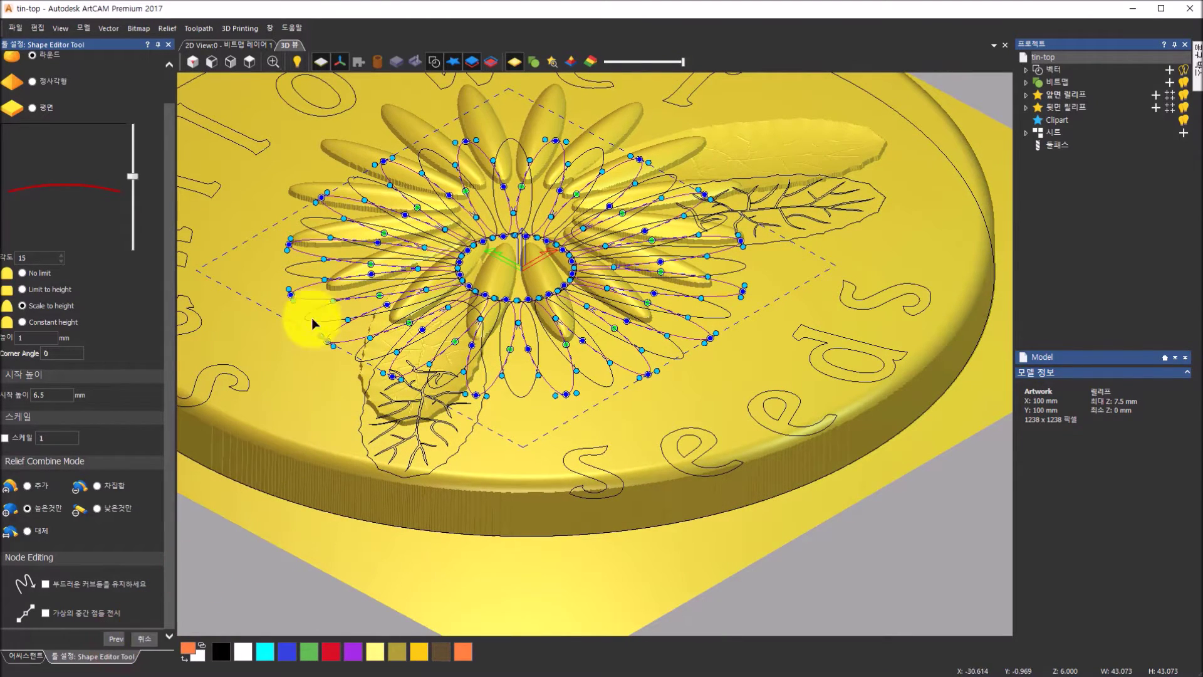
Select the other group of alternate flower petals and set its shape's start height to 7 mm.
{"action": "left_click", "coordinate": [253, 62]}
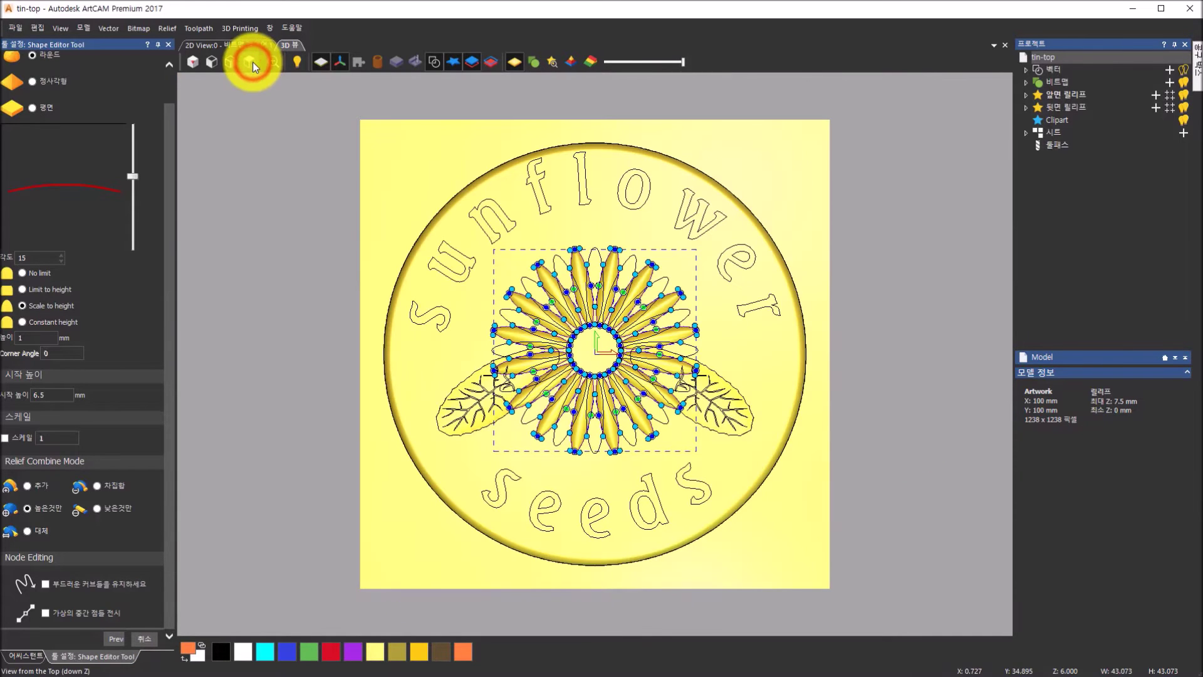
{"action": "scroll", "coordinate": [643, 280], "scroll_direction": "up", "scroll_amount": 2}
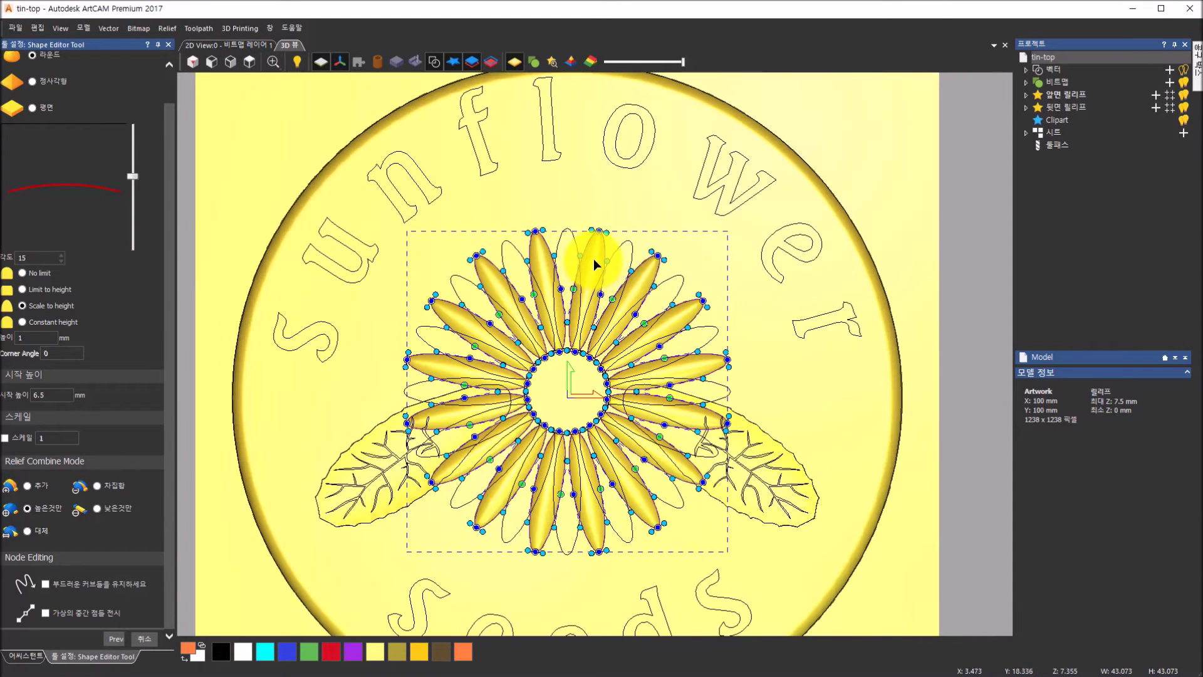
{"action": "left_click", "coordinate": [574, 241]}
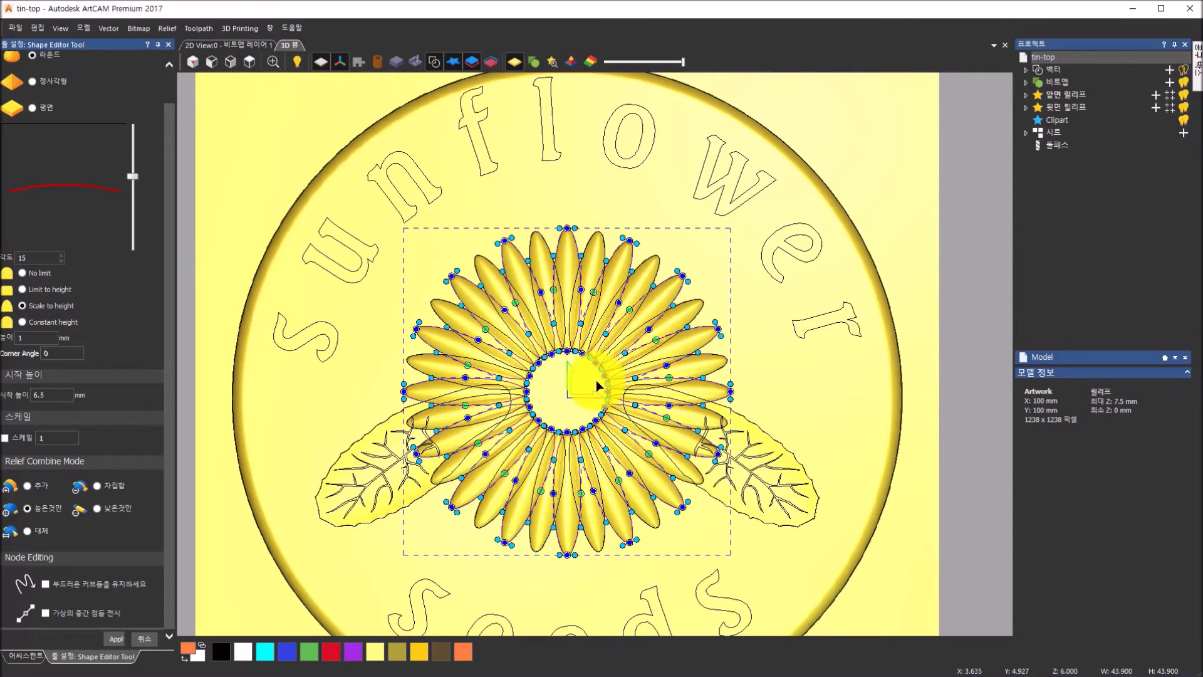
{"action": "left_click_drag", "start_coordinate": [586, 376], "coordinate": [481, 291]}
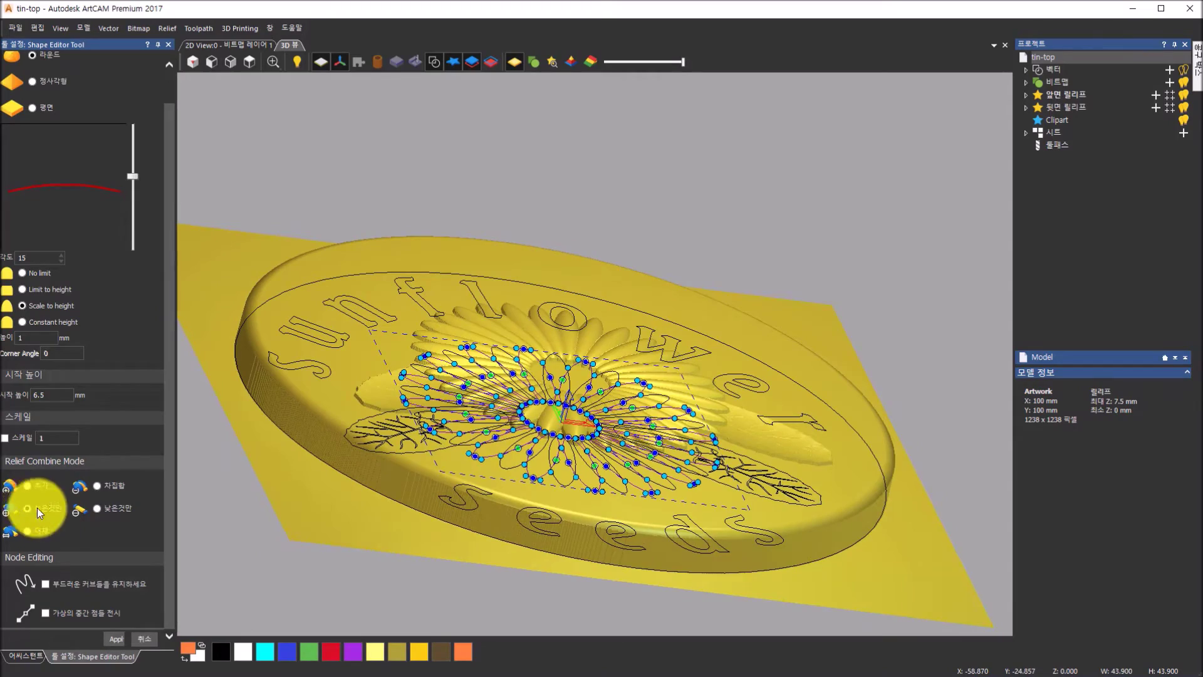
{"action": "left_click_drag", "start_coordinate": [446, 344], "coordinate": [397, 381]}
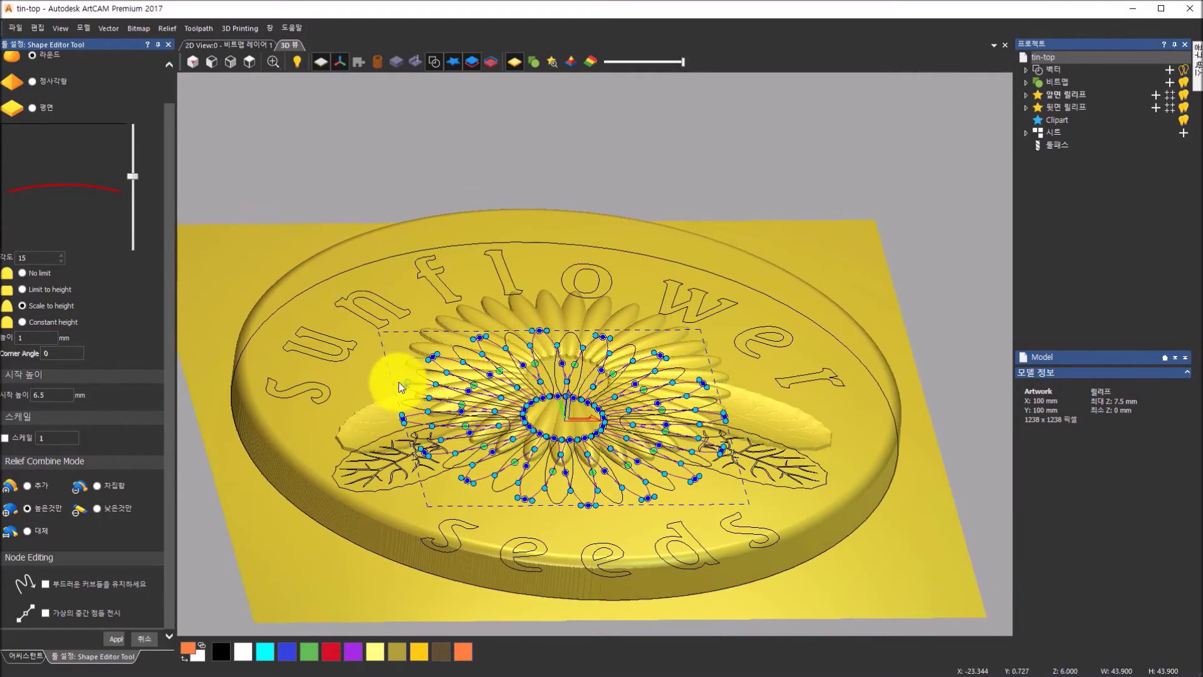
{"action": "scroll", "coordinate": [582, 355], "scroll_direction": "up", "scroll_amount": 5}
{"action": "mouse_move", "coordinate": [634, 368]}
{"action": "left_mouse_down"}
{"action": "mouse_move", "coordinate": [644, 328]}
{"action": "mouse_move", "coordinate": [651, 367]}
{"action": "mouse_move", "coordinate": [651, 355]}
{"action": "left_mouse_up"}
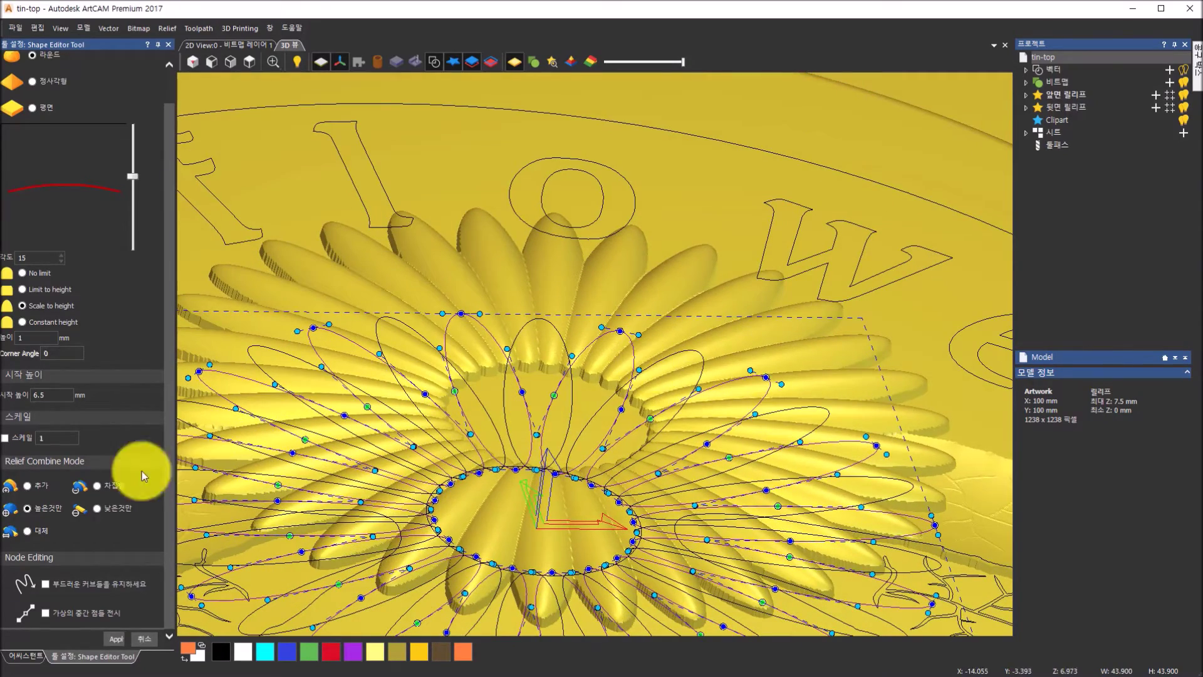
{"action": "double_click", "coordinate": [57, 394]}
{"action": "type", "text": "7"}
{"action": "key", "text": "Return"}
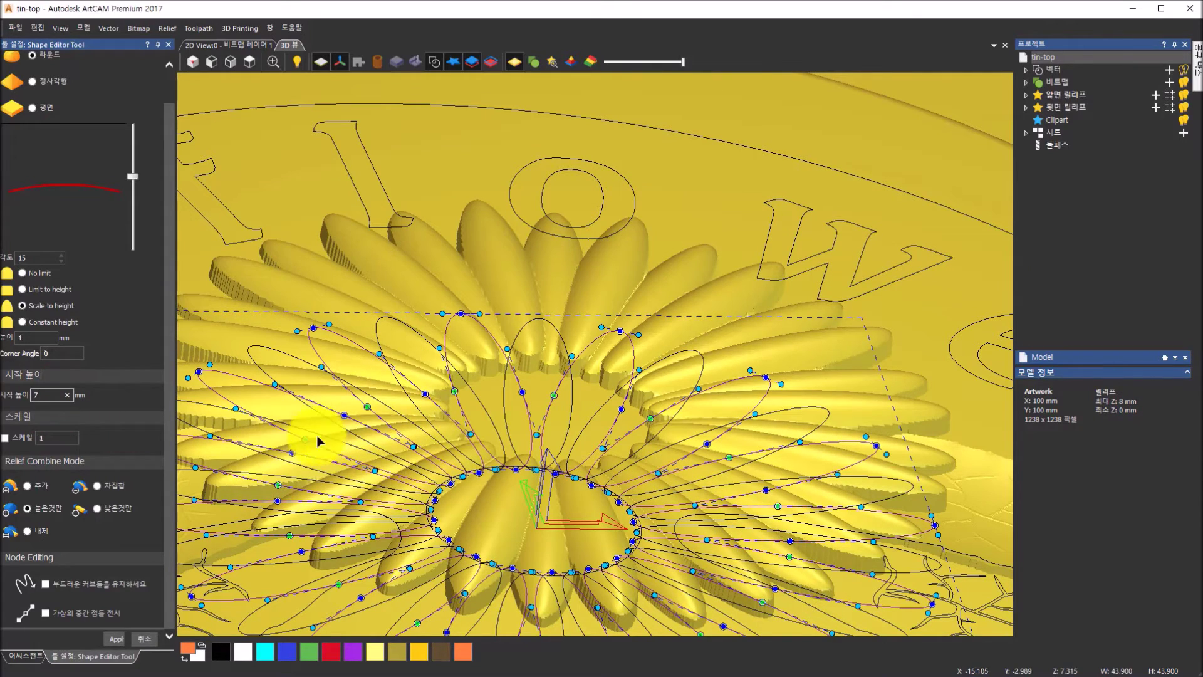
Inspect the second petal group, keep its 1 mm height and 7 mm start height, and apply its shape to the relief.
{"action": "left_click_drag", "start_coordinate": [615, 403], "coordinate": [596, 351]}
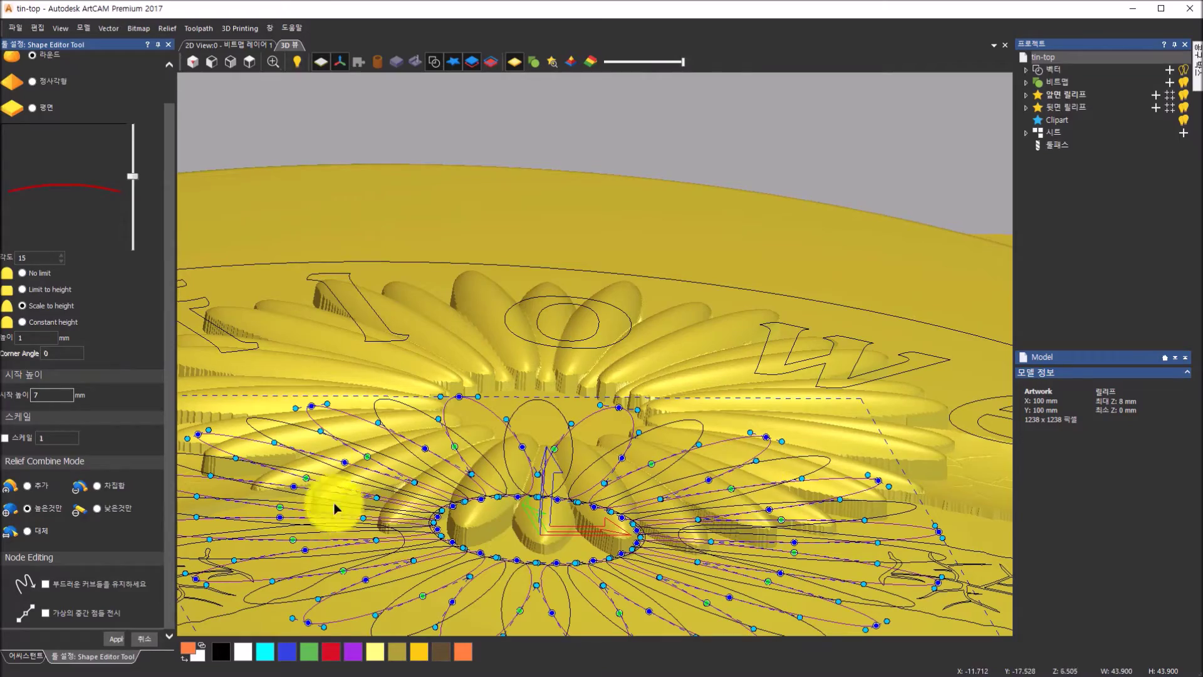
{"action": "left_click_drag", "start_coordinate": [532, 462], "coordinate": [441, 570]}
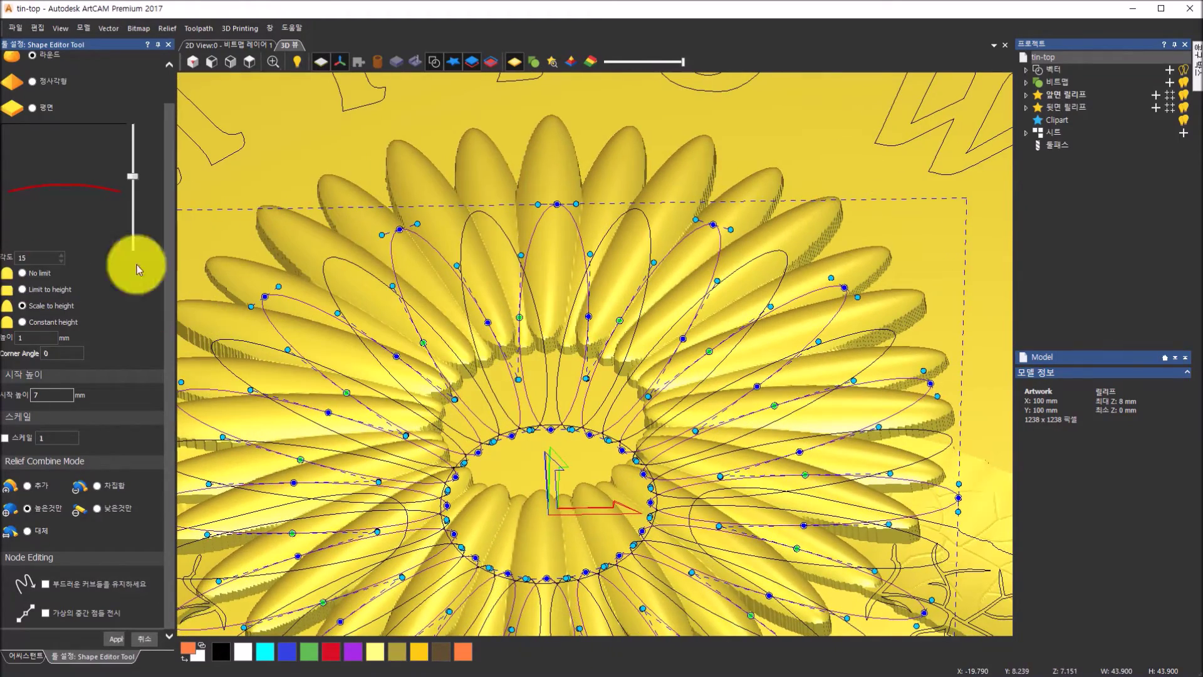
{"action": "left_click", "coordinate": [23, 337]}
{"action": "left_click_drag", "start_coordinate": [518, 301], "coordinate": [474, 261]}
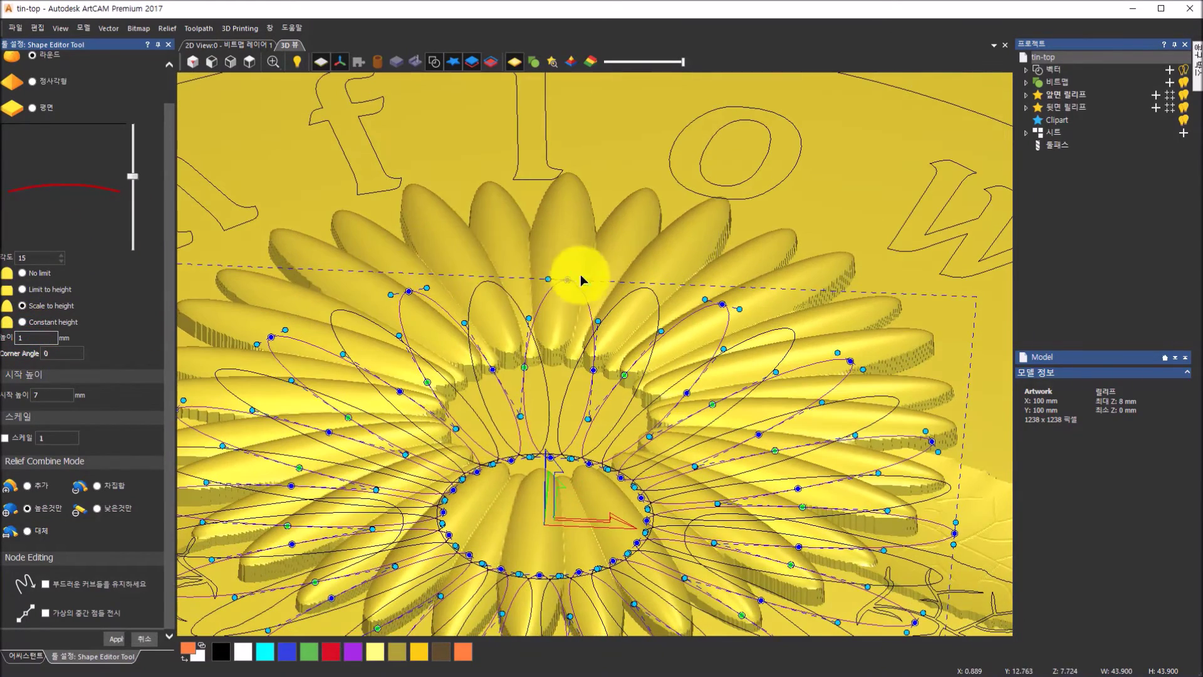
{"action": "left_click", "coordinate": [55, 399]}
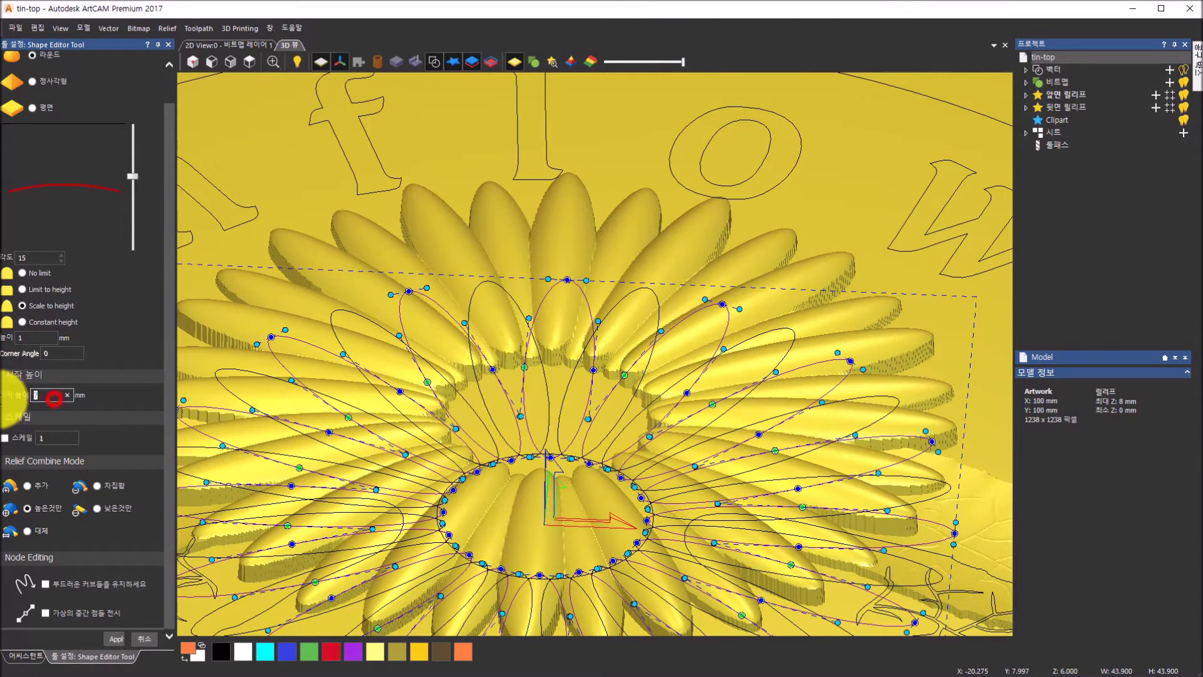
{"action": "left_click", "coordinate": [49, 401]}
{"action": "type", "text": "7"}
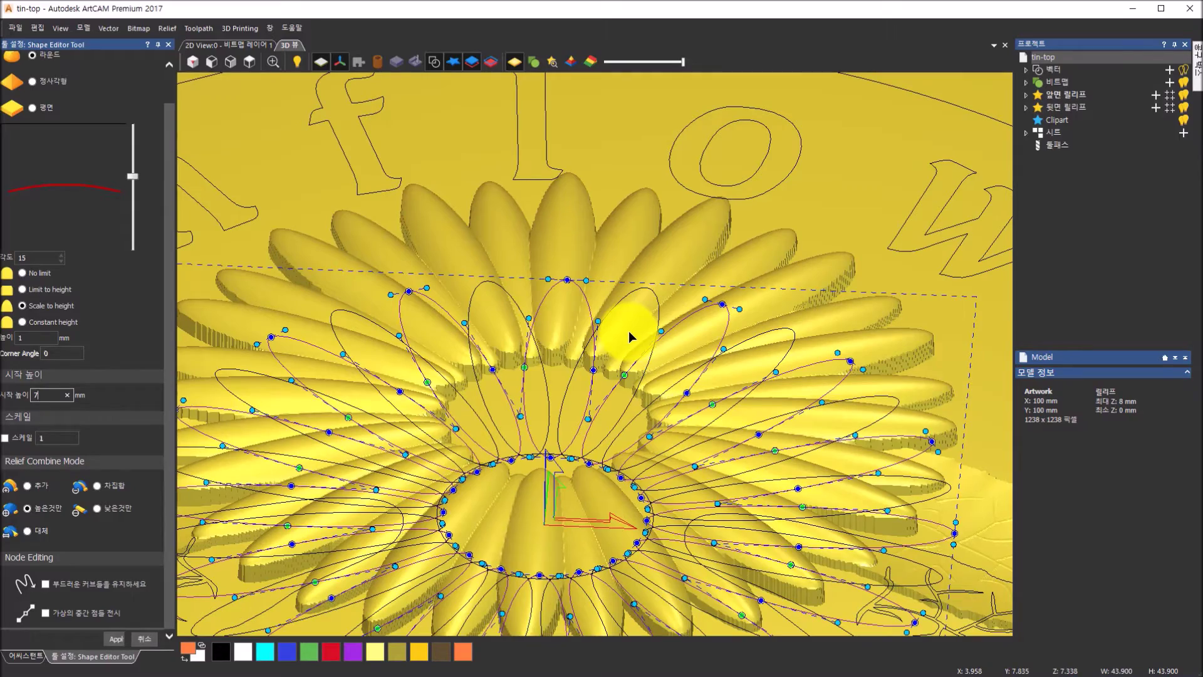
{"action": "left_click_drag", "start_coordinate": [617, 331], "coordinate": [502, 438]}
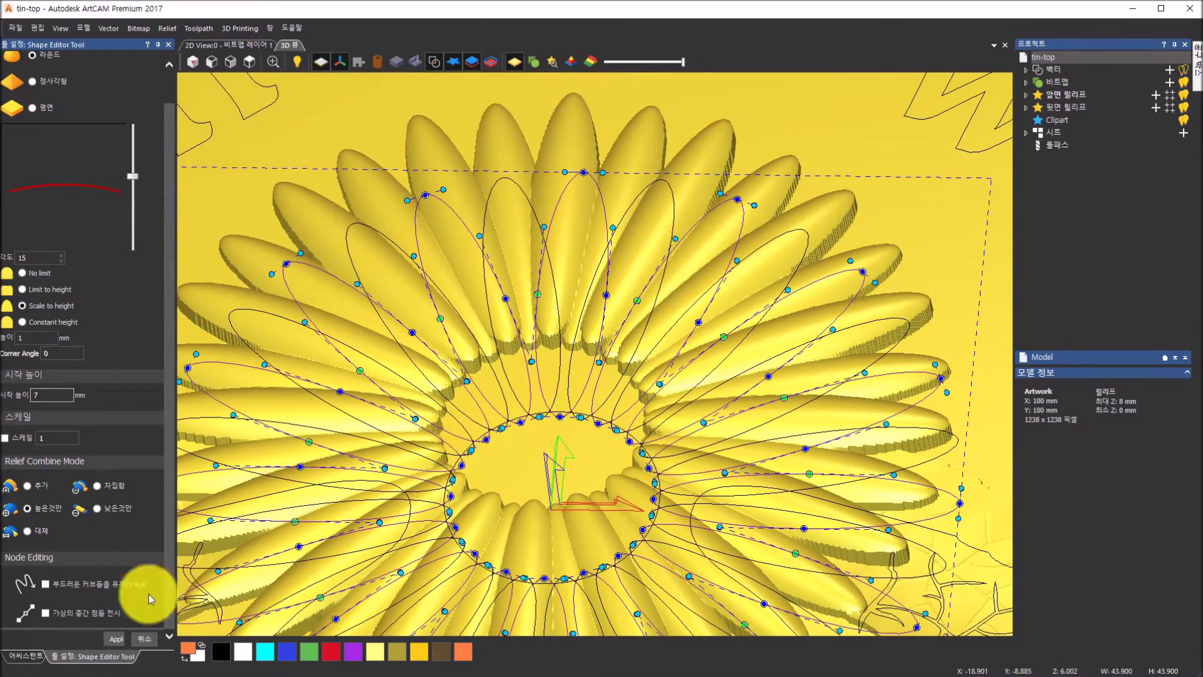
{"action": "left_click", "coordinate": [114, 639]}
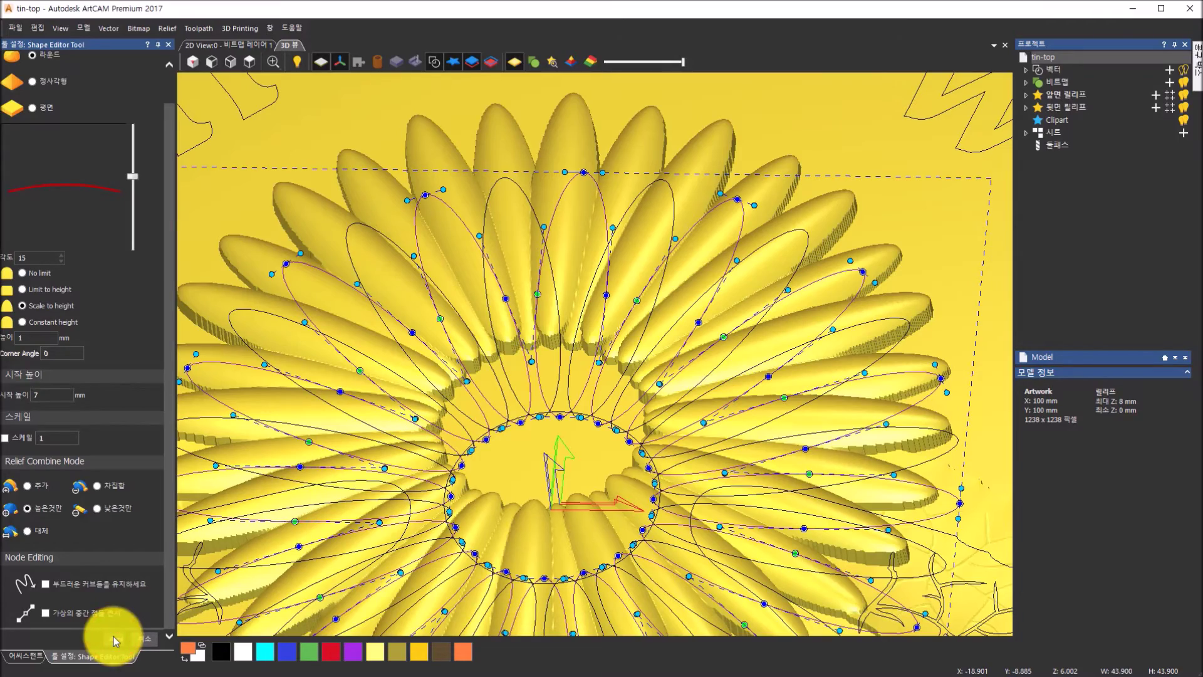
Select the circle vector at the flower's centre for shaping and bring the whole flower into view.
{"action": "left_click_drag", "start_coordinate": [569, 317], "coordinate": [600, 393]}
{"action": "scroll", "coordinate": [601, 389], "scroll_direction": "up", "scroll_amount": 3}
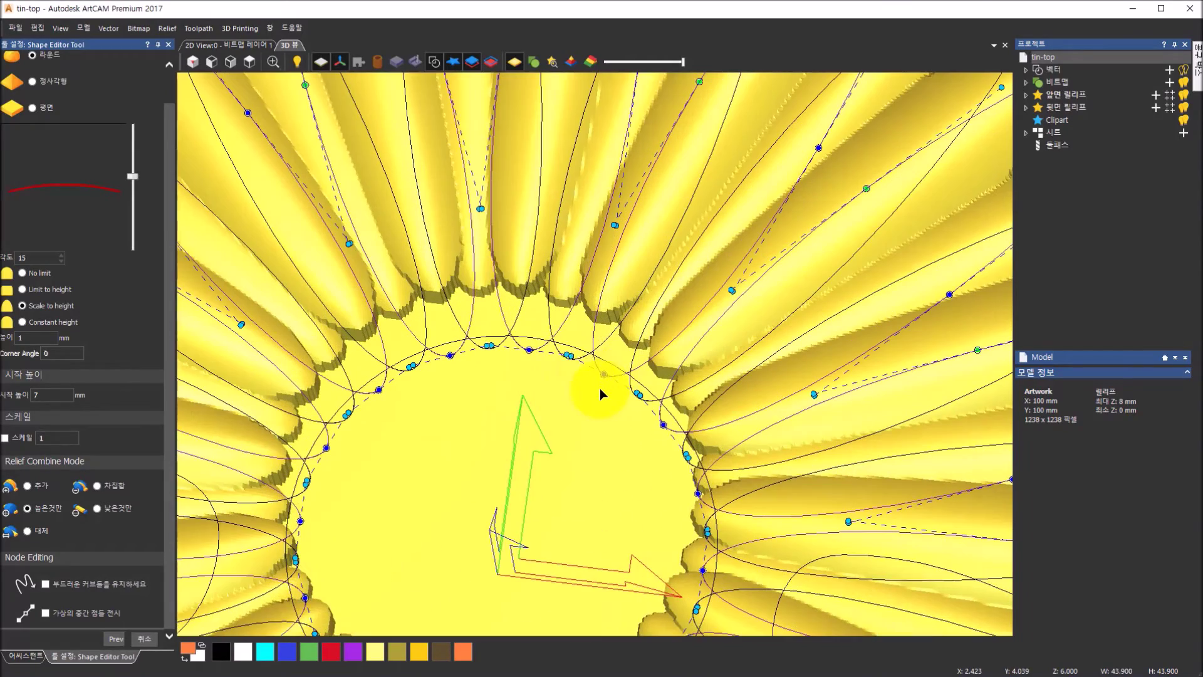
{"action": "left_click", "coordinate": [572, 347]}
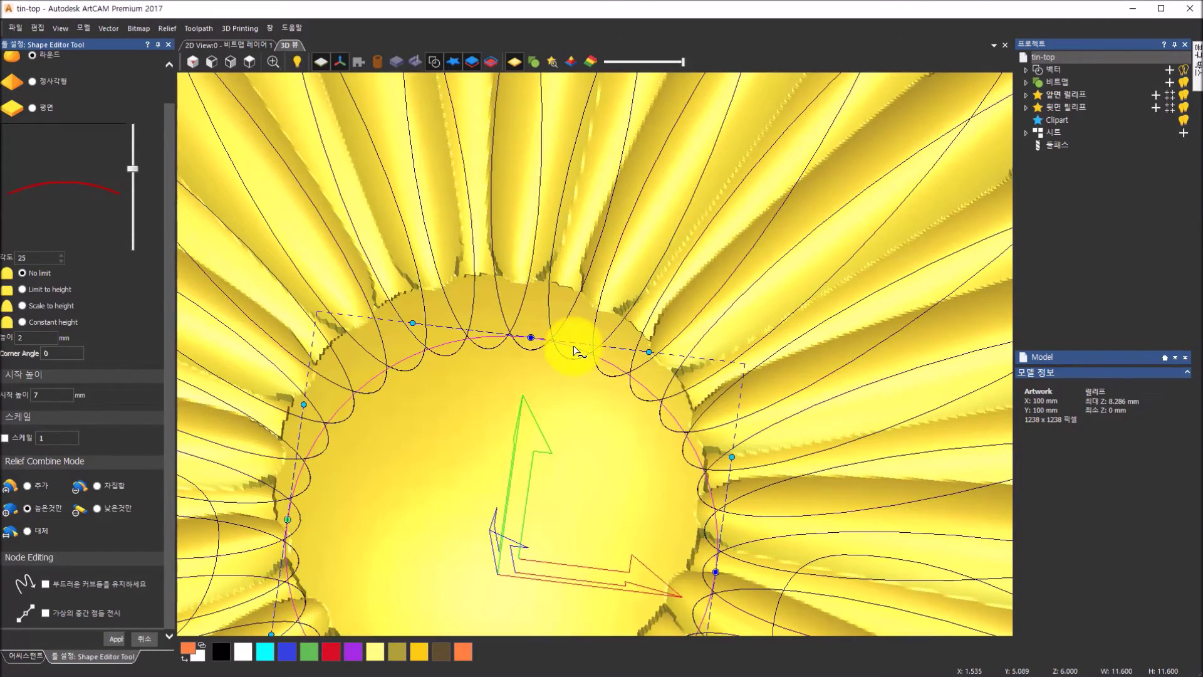
{"action": "scroll", "coordinate": [573, 345], "scroll_direction": "down", "scroll_amount": 5}
{"action": "left_click_drag", "start_coordinate": [510, 537], "coordinate": [563, 409]}
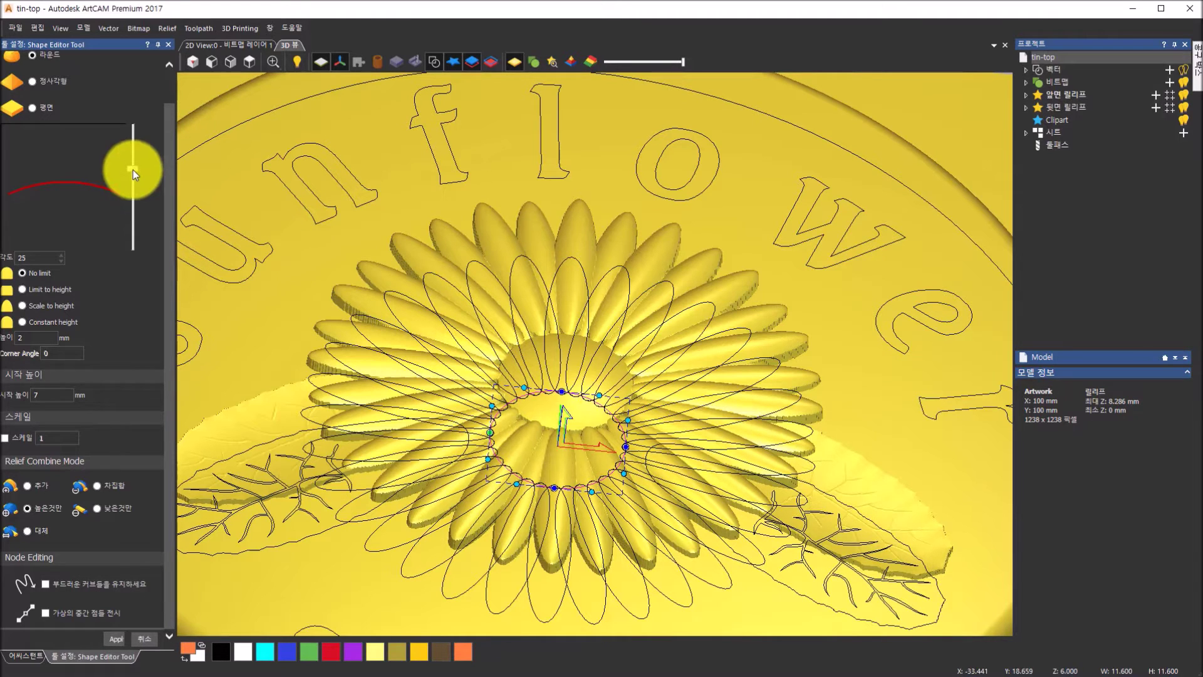
Try a 53-degree angle for the centre circle's round shape and reduce it to 27 degrees.
{"action": "left_click_drag", "start_coordinate": [134, 166], "coordinate": [134, 148]}
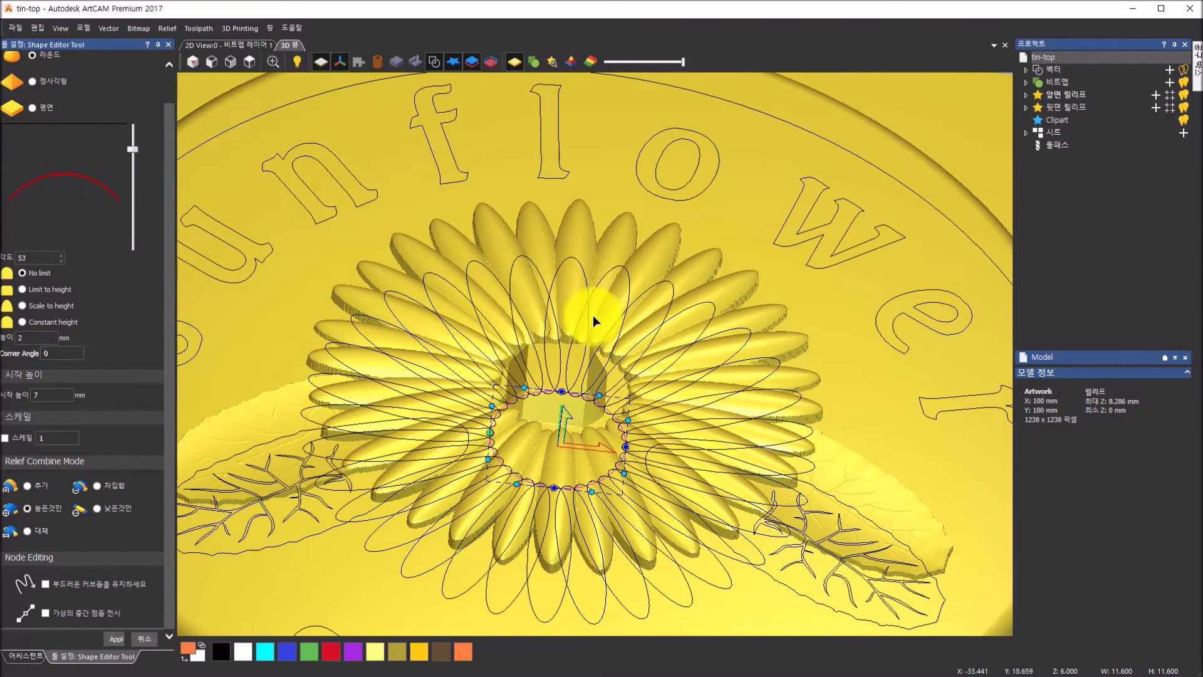
{"action": "left_click_drag", "start_coordinate": [765, 403], "coordinate": [888, 284]}
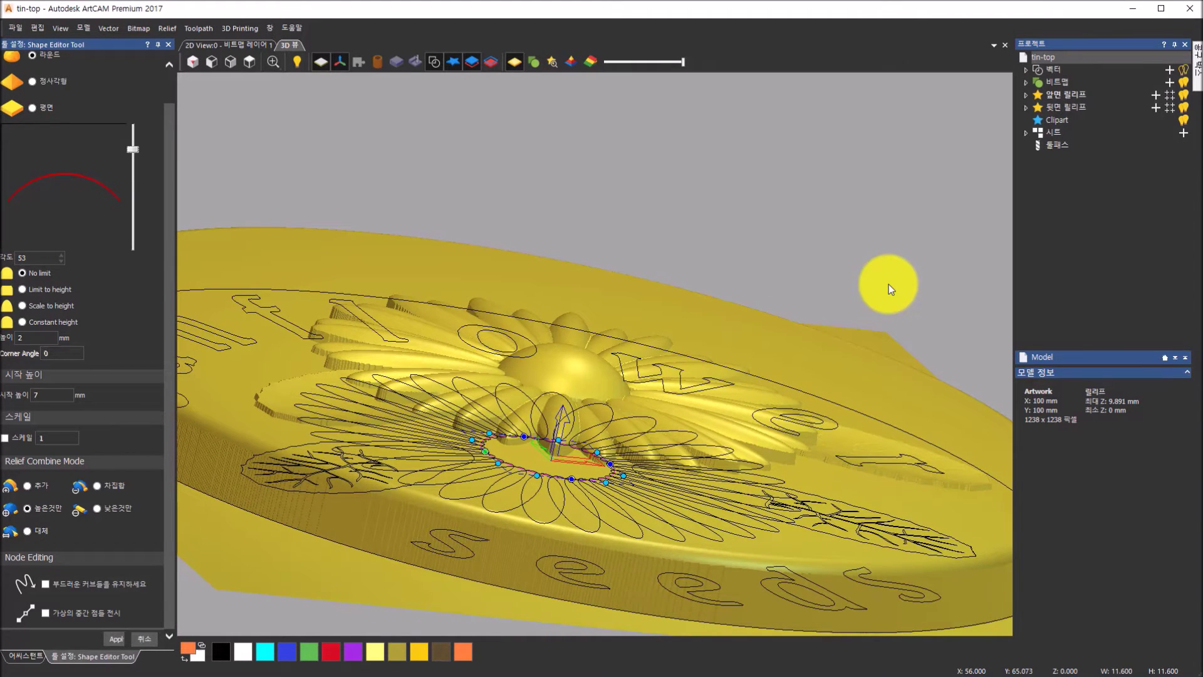
{"action": "left_click_drag", "start_coordinate": [888, 283], "coordinate": [880, 303]}
{"action": "left_click_drag", "start_coordinate": [41, 260], "coordinate": [3, 260]}
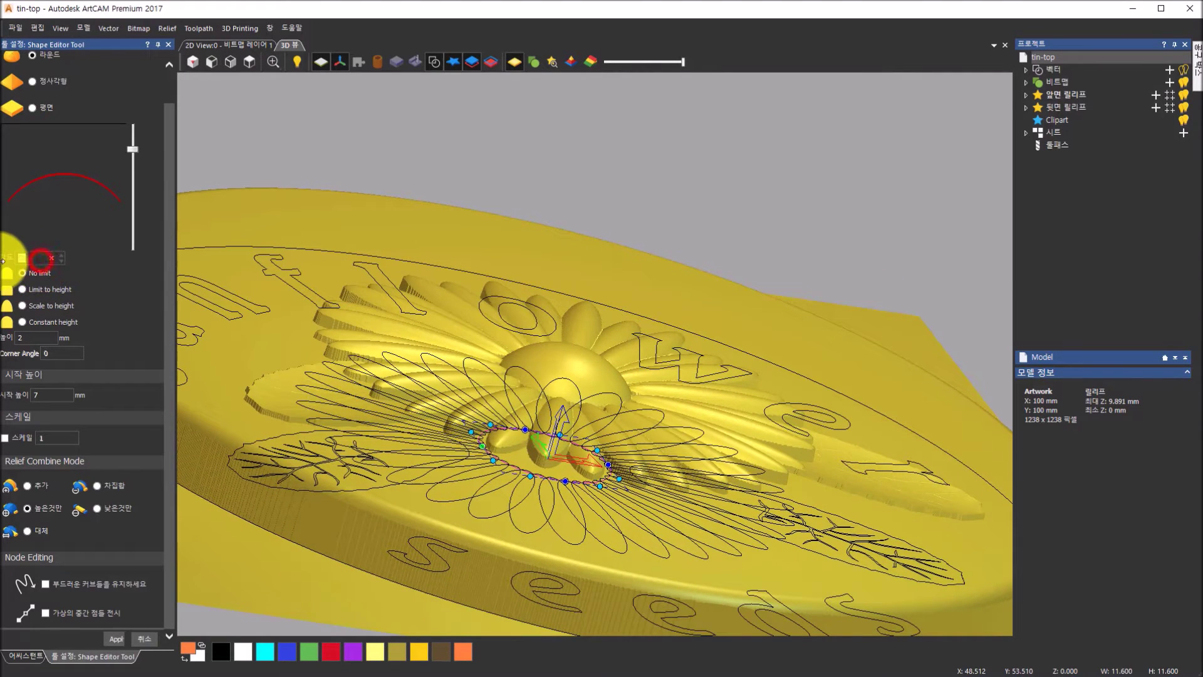
{"action": "left_click_drag", "start_coordinate": [133, 149], "coordinate": [134, 164]}
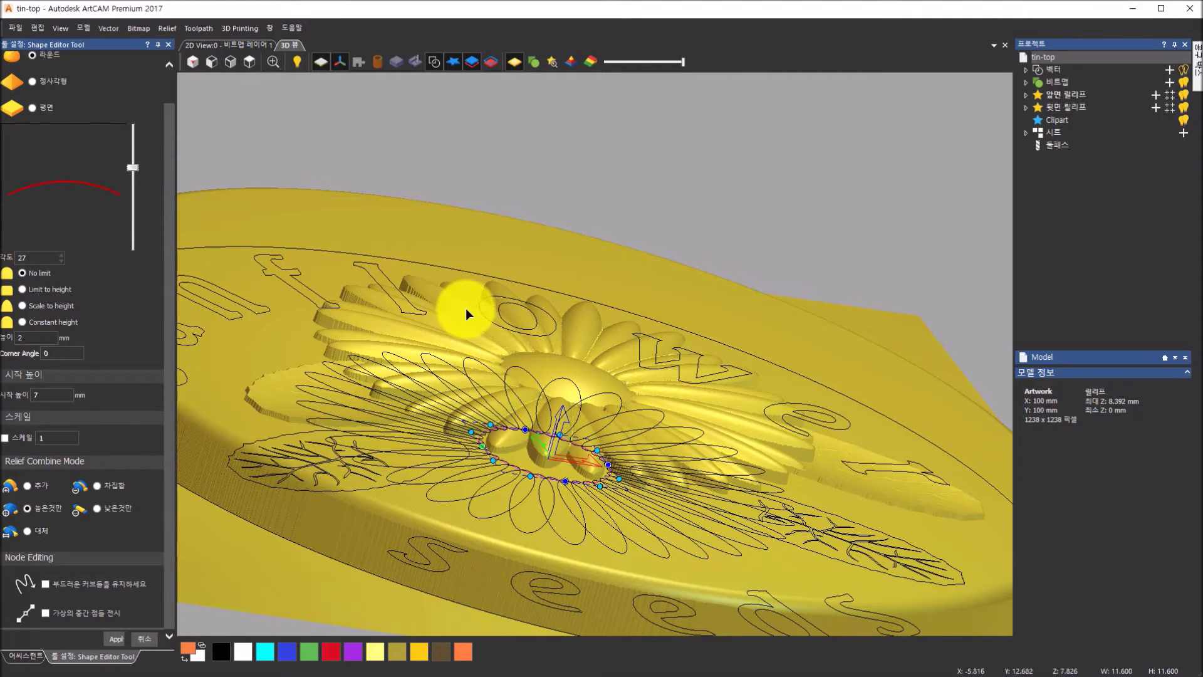
Set the flower centre's round shape to a 25-degree angle, keeping its 7 mm start height, and apply it to the relief.
{"action": "left_click_drag", "start_coordinate": [466, 309], "coordinate": [456, 392]}
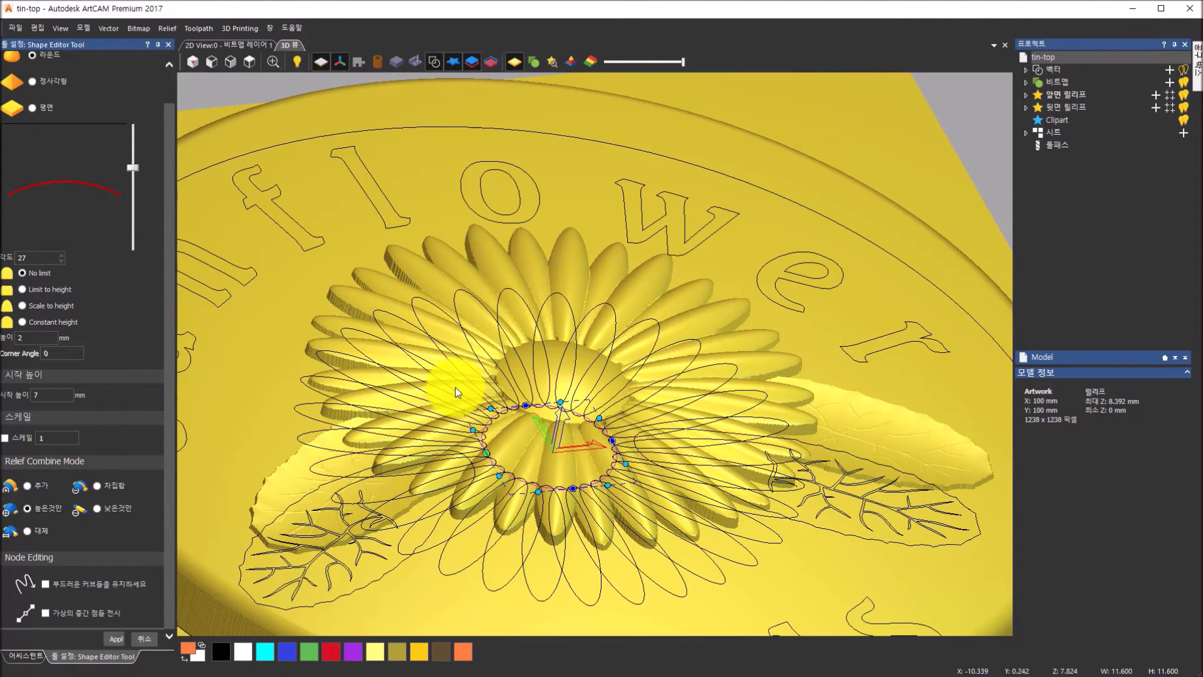
{"action": "mouse_move", "coordinate": [456, 392]}
{"action": "left_mouse_down"}
{"action": "mouse_move", "coordinate": [457, 330]}
{"action": "mouse_move", "coordinate": [438, 309]}
{"action": "mouse_move", "coordinate": [327, 335]}
{"action": "left_mouse_up"}
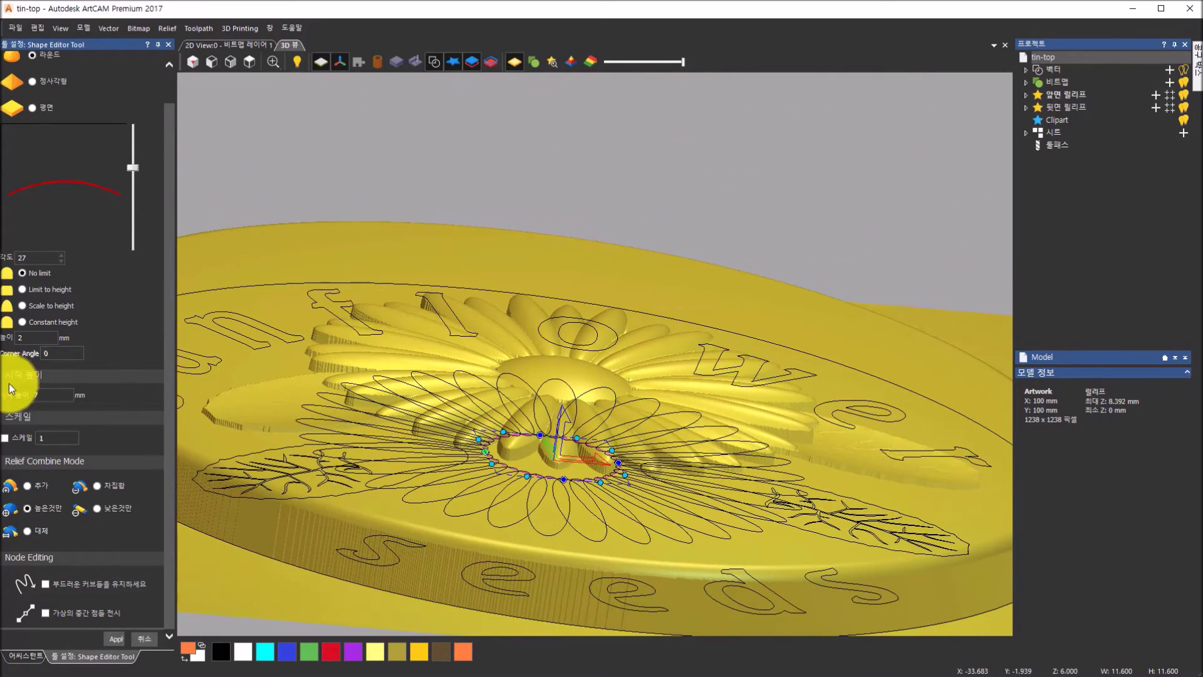
{"action": "left_click", "coordinate": [44, 395]}
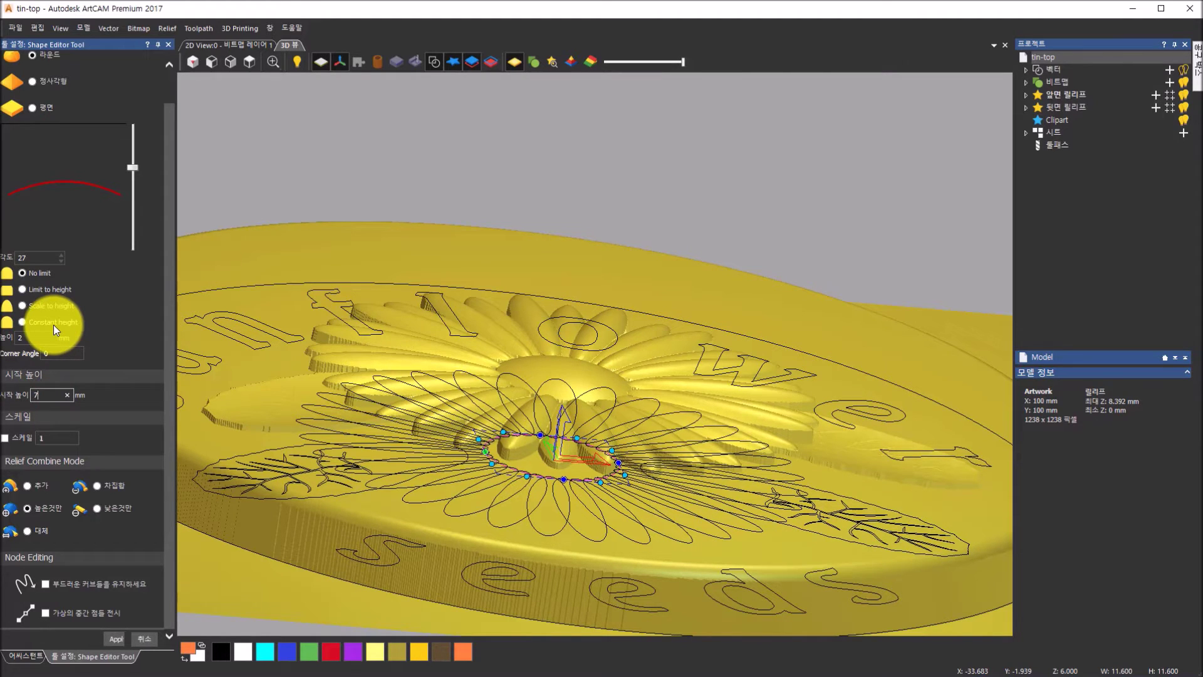
{"action": "left_click", "coordinate": [42, 257]}
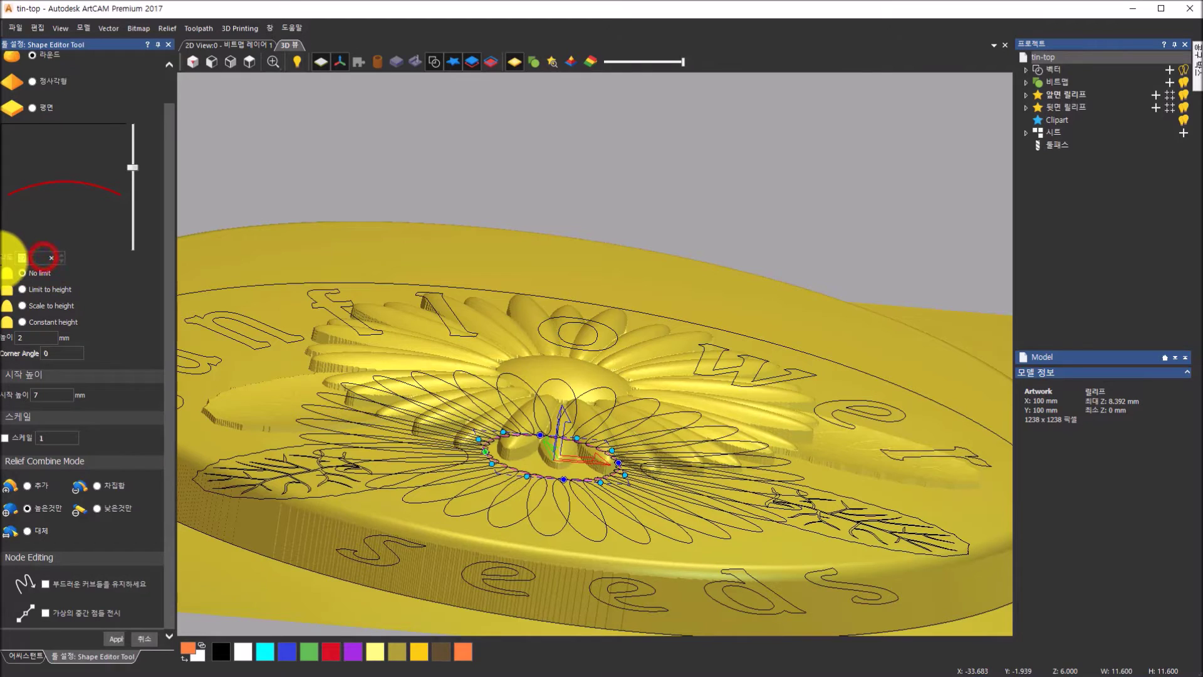
{"action": "type", "text": "2"}
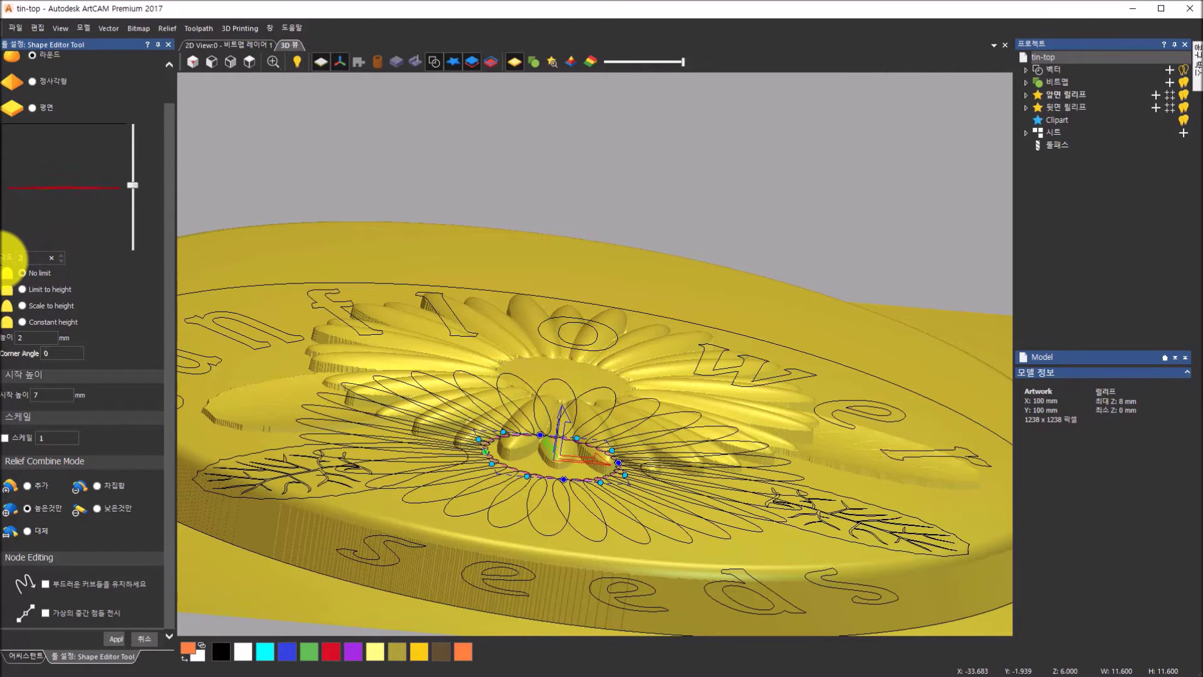
{"action": "type", "text": "5"}
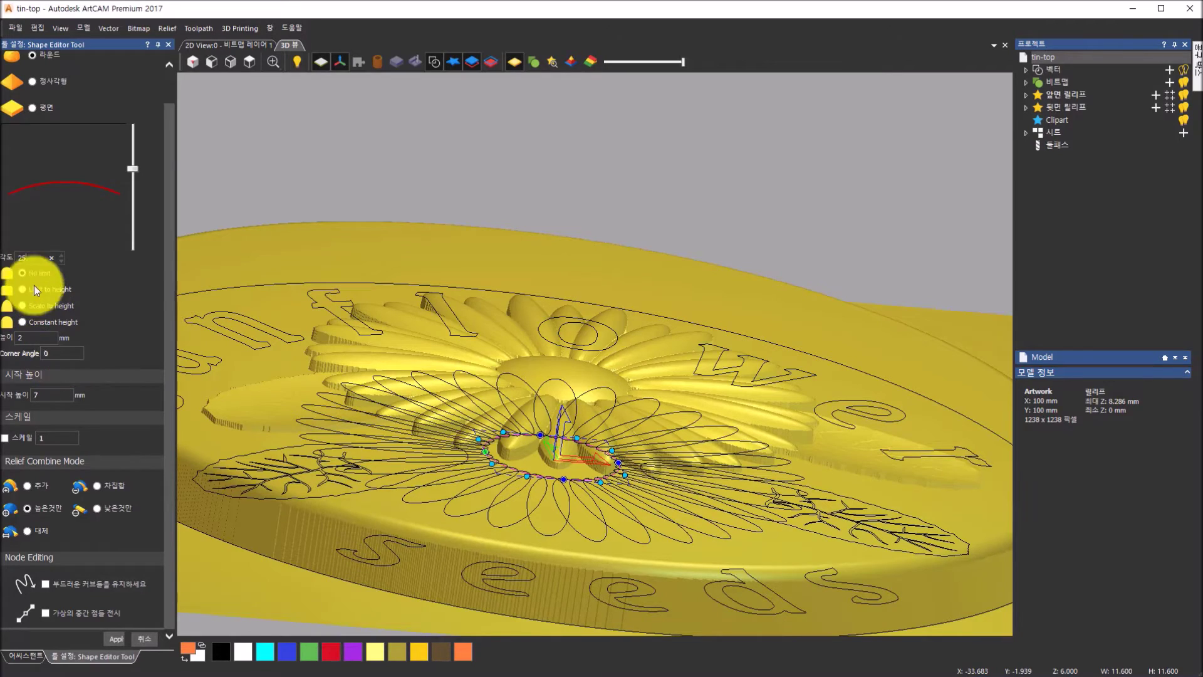
{"action": "middle_click_drag", "start_coordinate": [724, 340], "coordinate": [669, 422]}
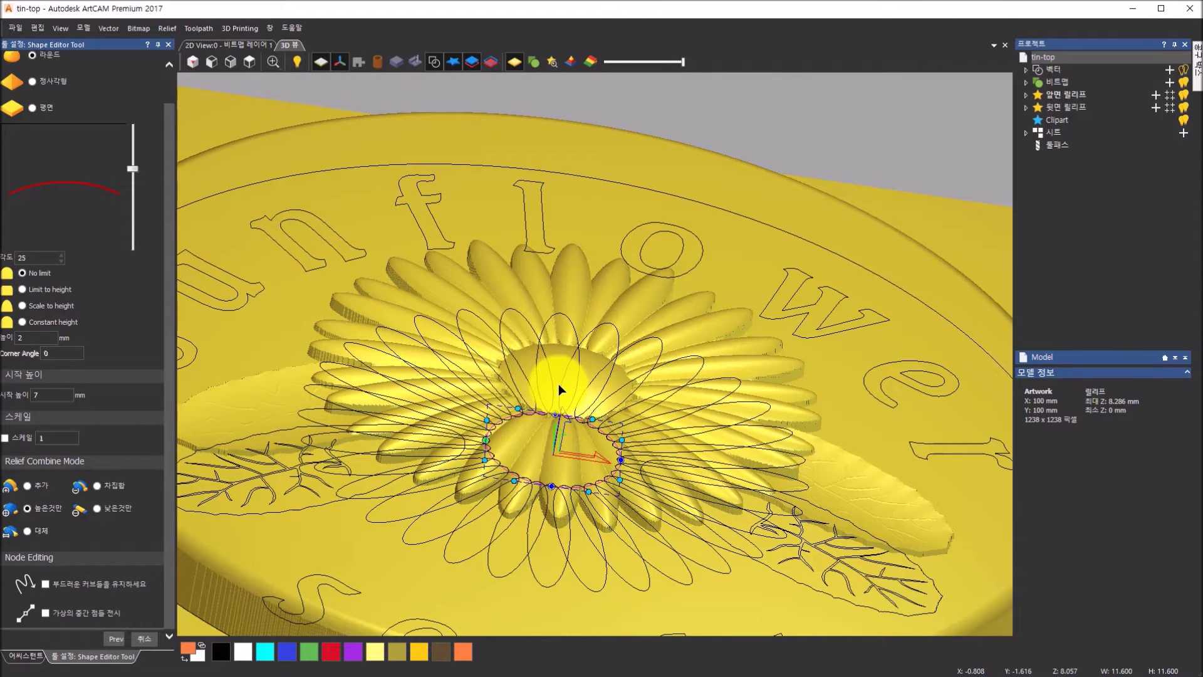
Select both the "seeds" and "sunflower" text vectors for shaping and bring the lettering into close view.
{"action": "left_click", "coordinate": [250, 61]}
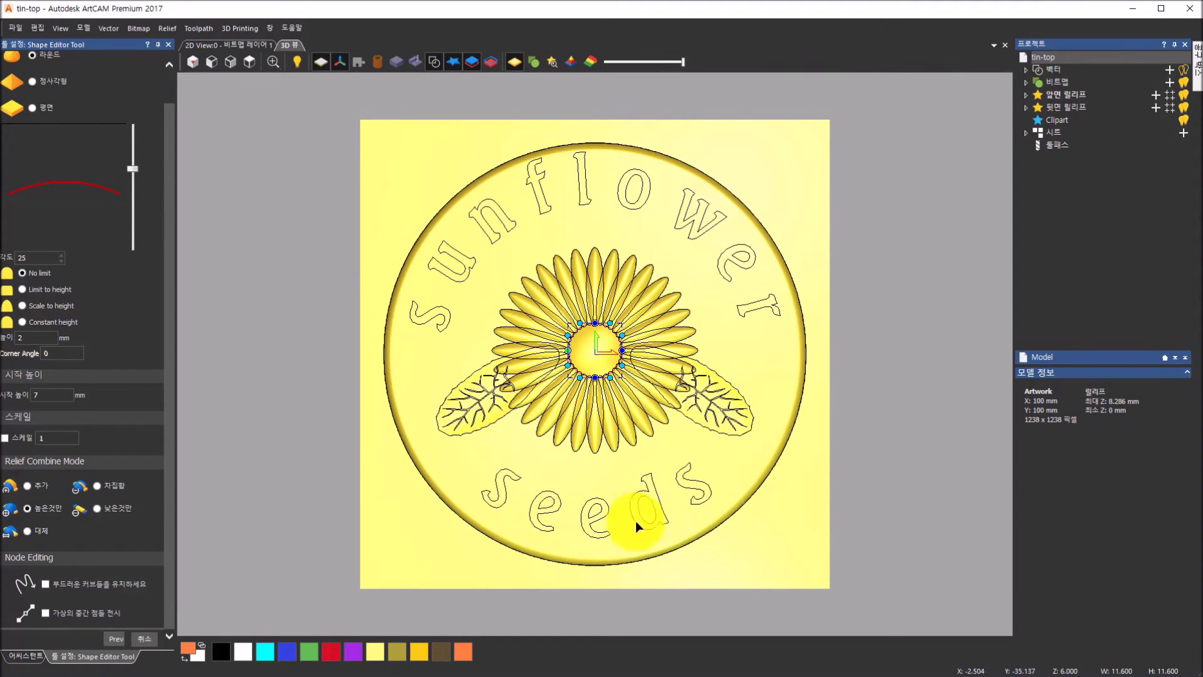
{"action": "left_click", "coordinate": [711, 493]}
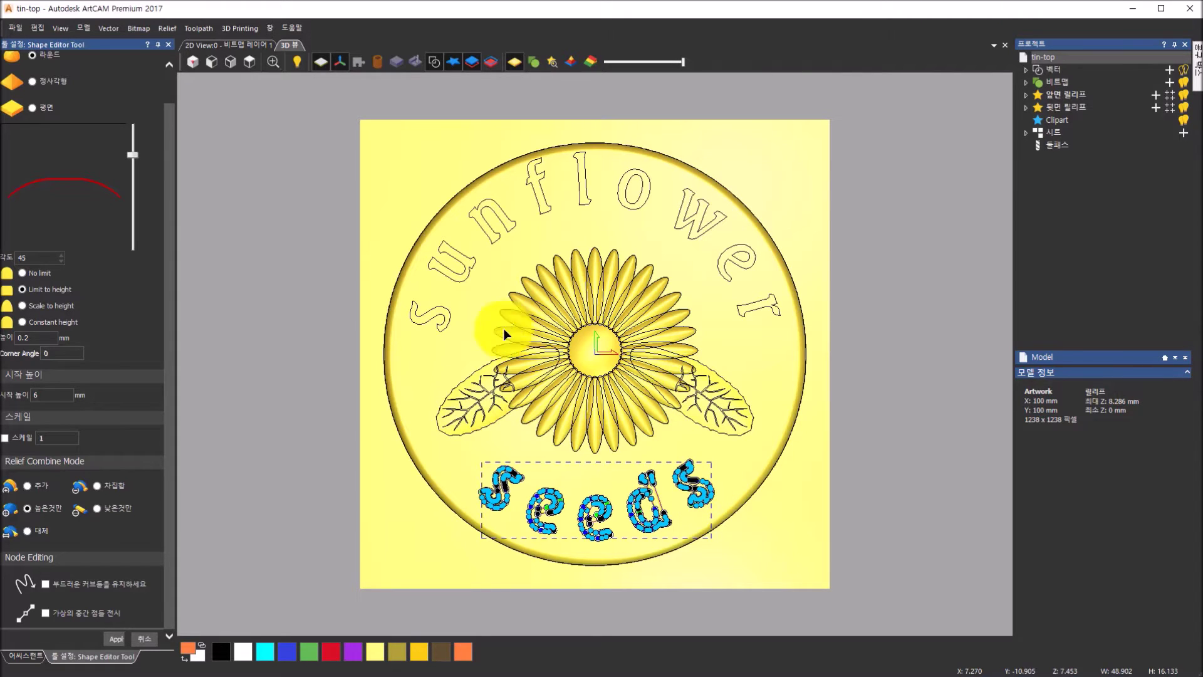
{"action": "left_click", "coordinate": [449, 319], "text": "shift"}
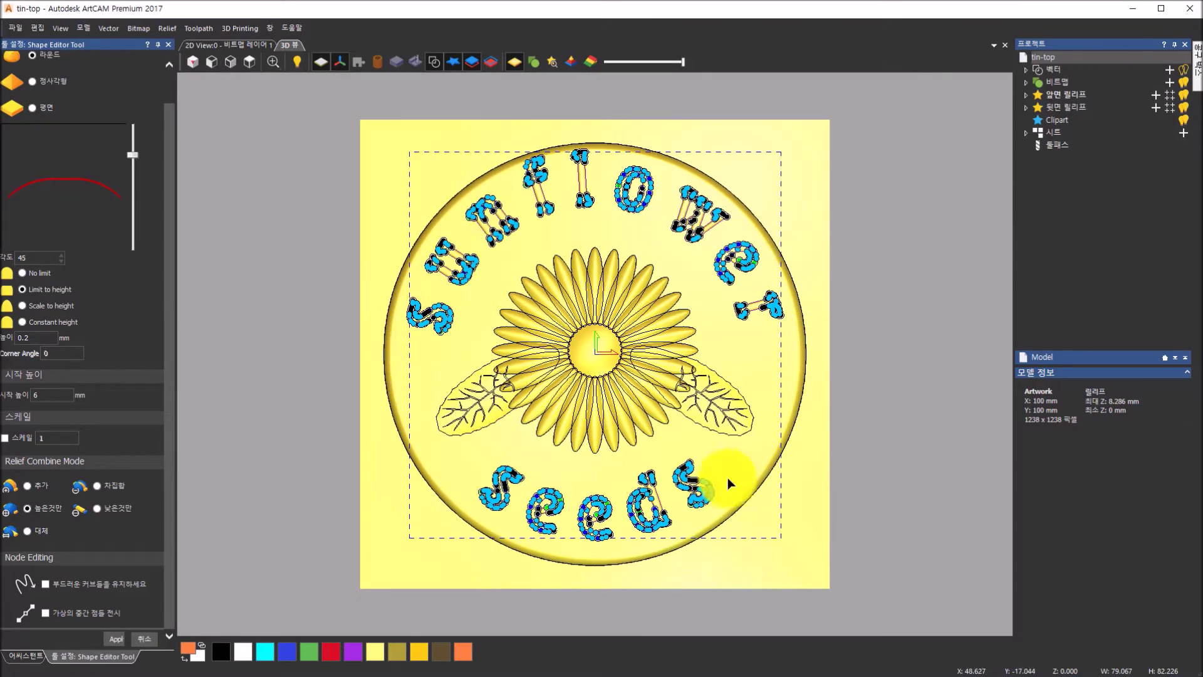
{"action": "left_click_drag", "start_coordinate": [776, 401], "coordinate": [497, 236]}
{"action": "scroll", "coordinate": [458, 241], "scroll_direction": "up", "scroll_amount": 3}
{"action": "scroll", "coordinate": [456, 236], "scroll_direction": "up", "scroll_amount": 2}
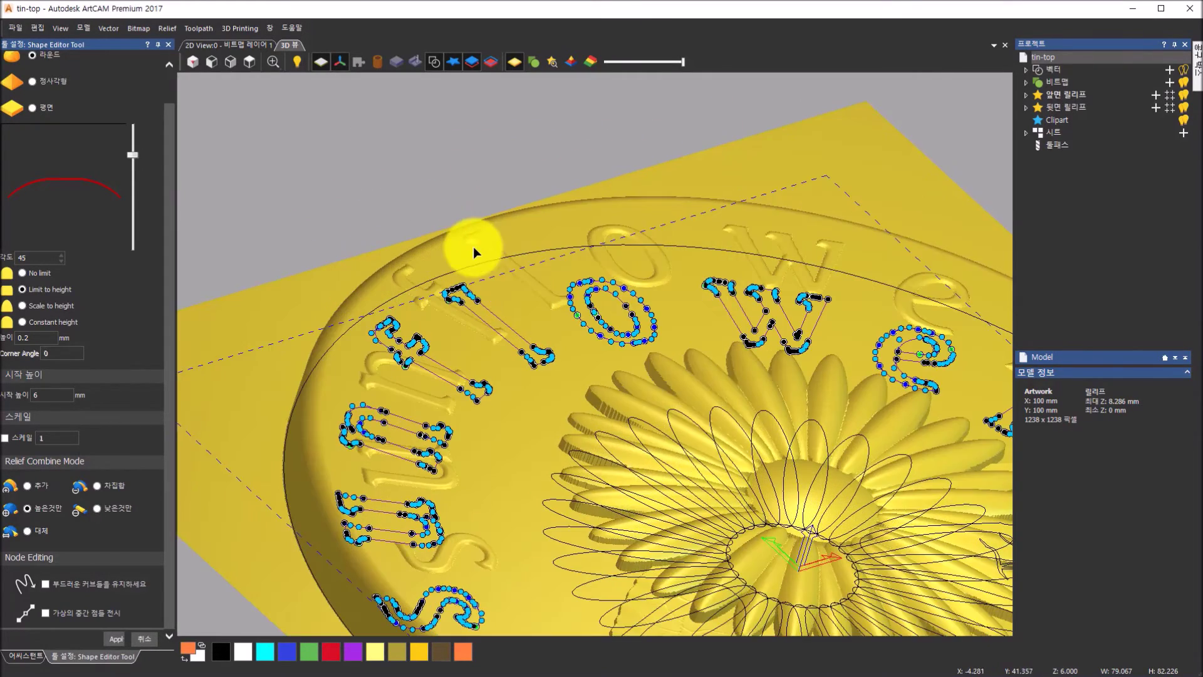
Give the lettering a square-type (정사각형) angular profile and try an inverted angle of -28 degrees.
{"action": "left_click", "coordinate": [32, 81]}
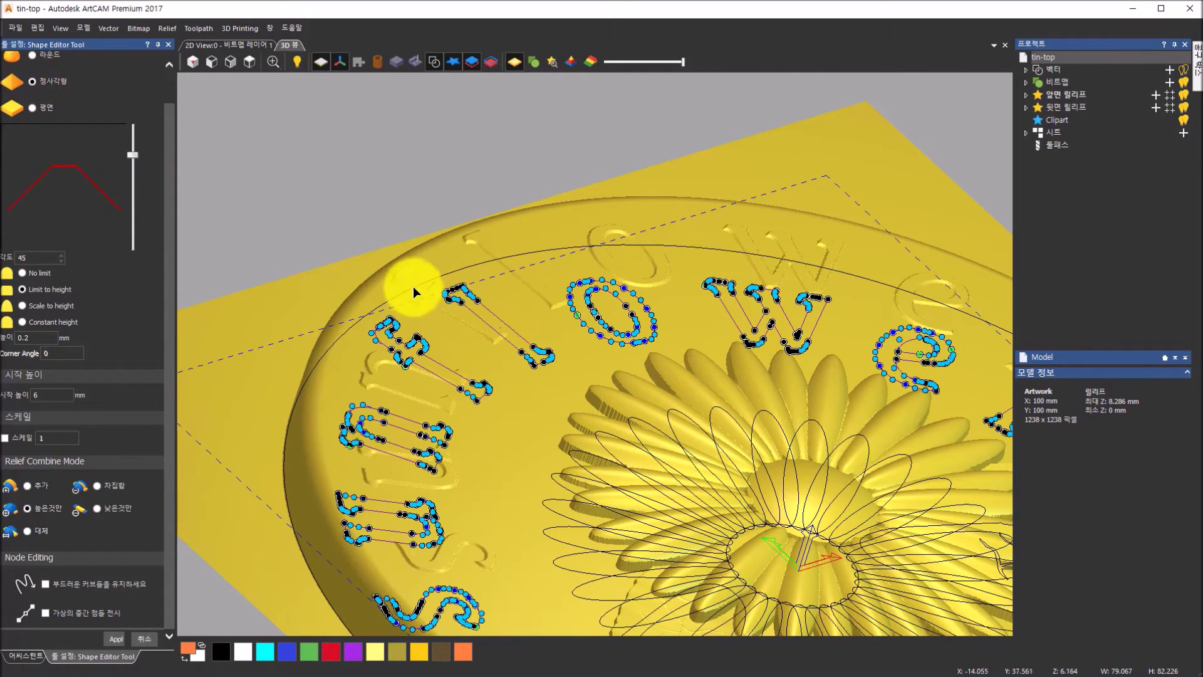
{"action": "left_click", "coordinate": [172, 431]}
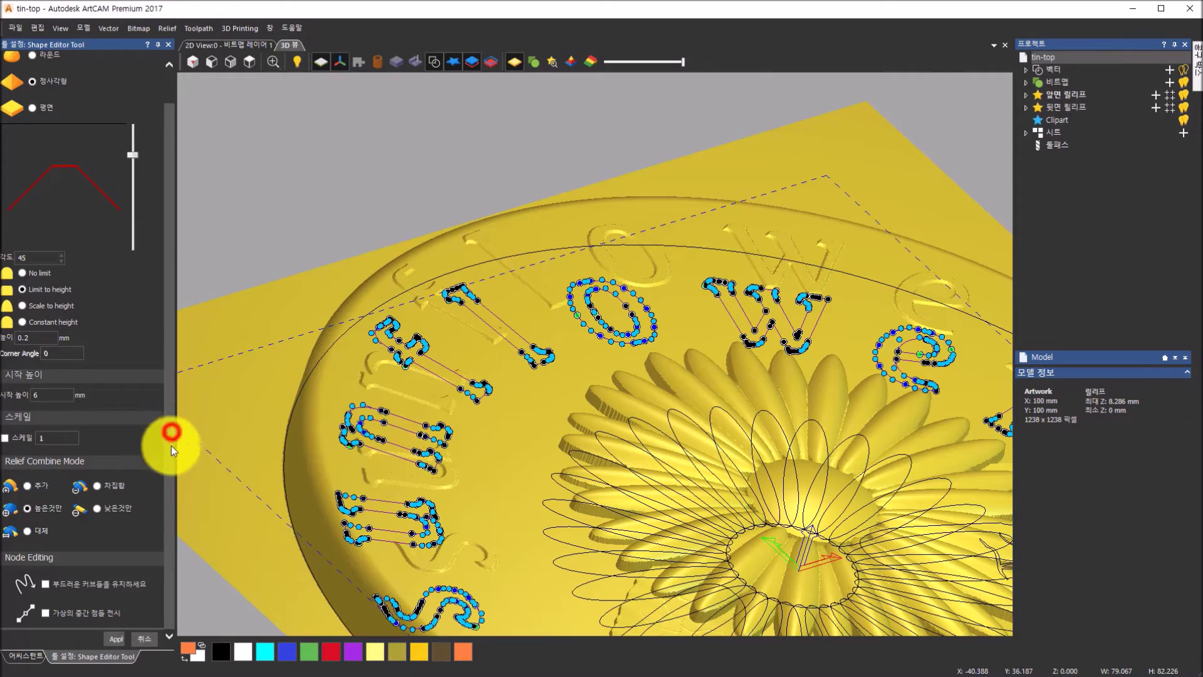
{"action": "left_click_drag", "start_coordinate": [136, 152], "coordinate": [134, 202]}
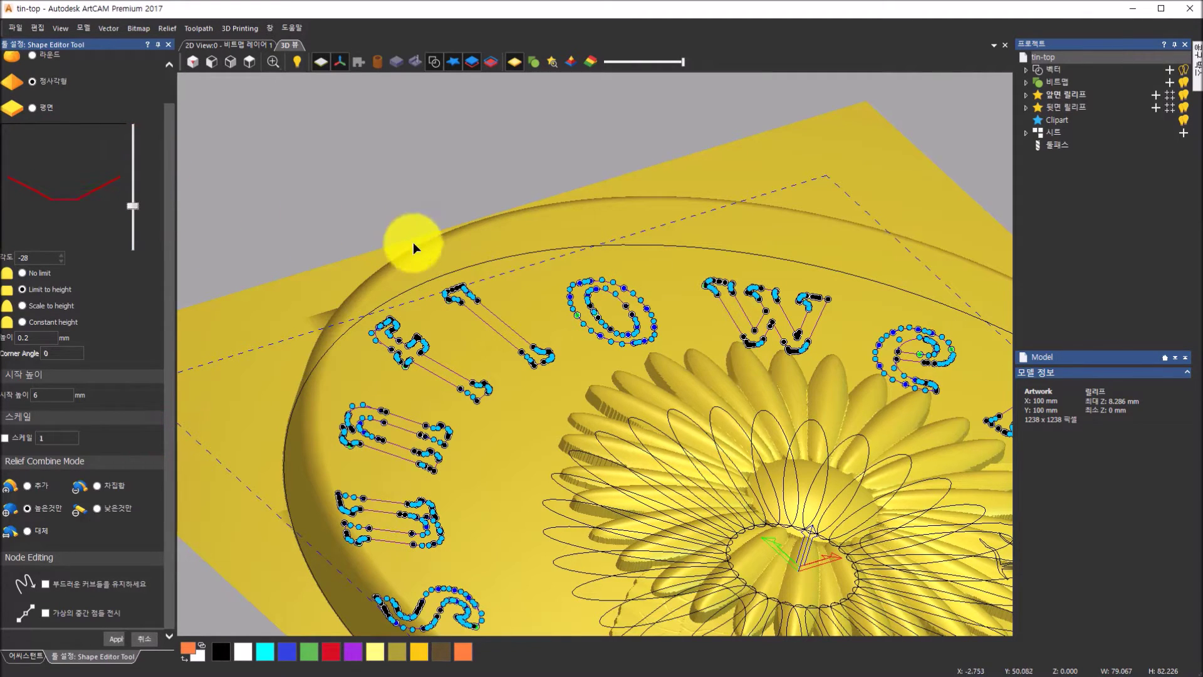
{"action": "middle_click_drag", "start_coordinate": [469, 337], "coordinate": [471, 327]}
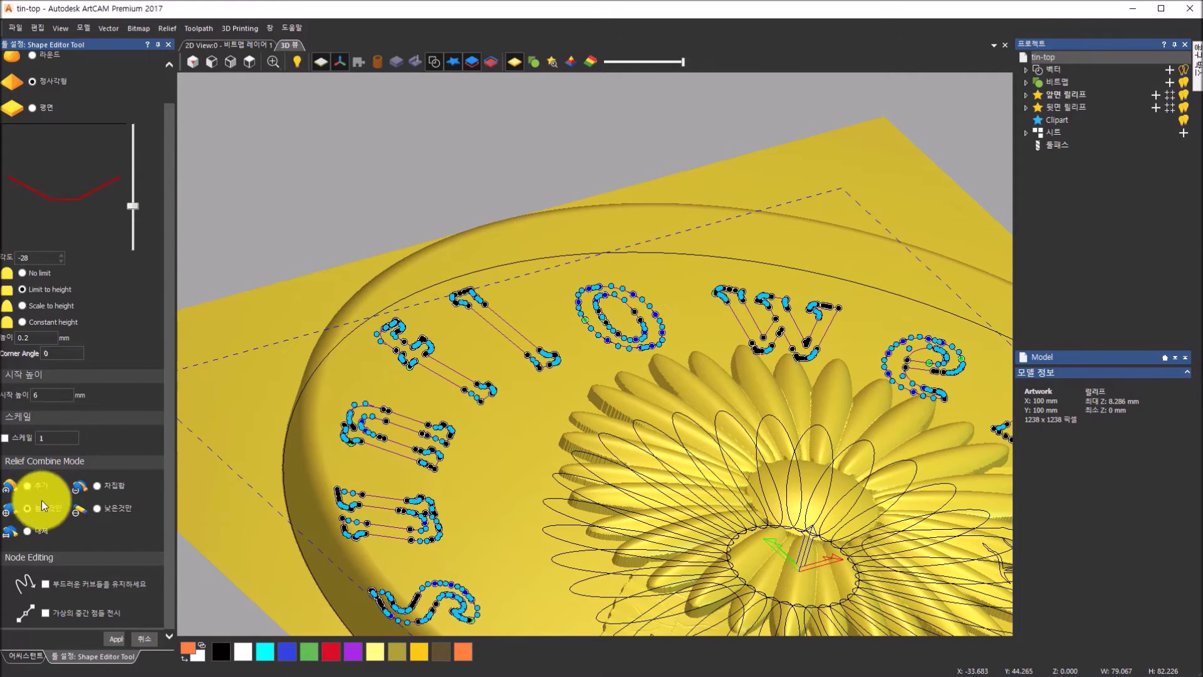
Combine the lettering's shape with the relief in Add mode and set its start height to 0 mm.
{"action": "left_click", "coordinate": [29, 487]}
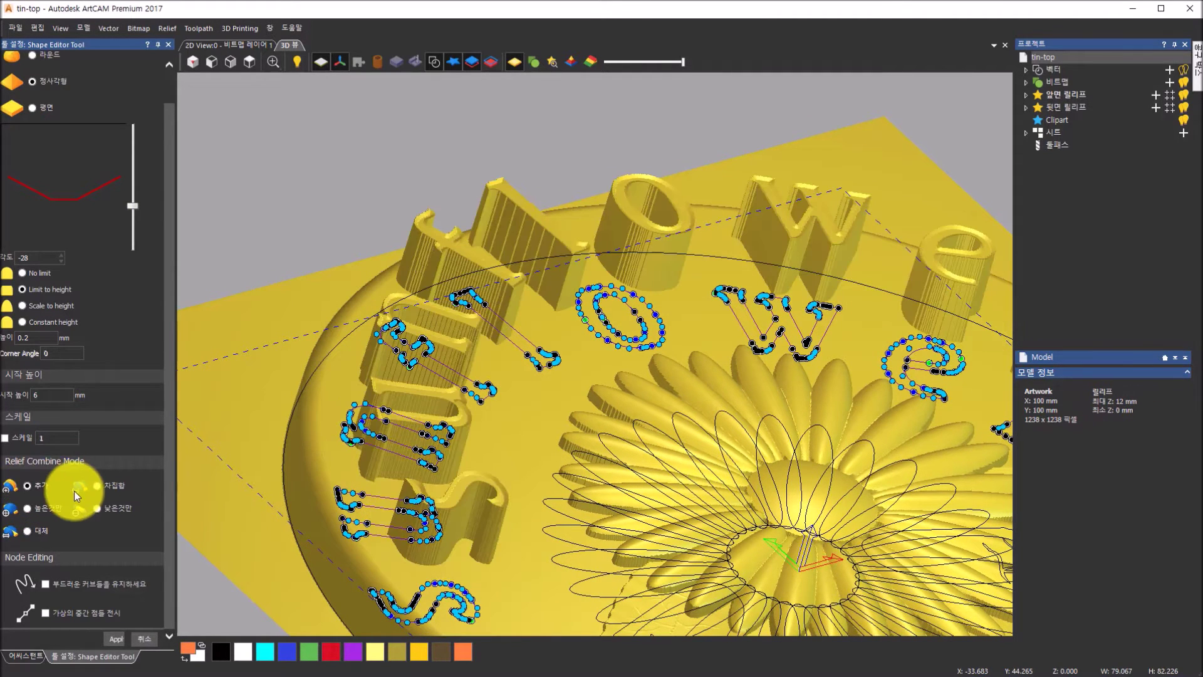
{"action": "double_click", "coordinate": [53, 395]}
{"action": "type", "text": "0"}
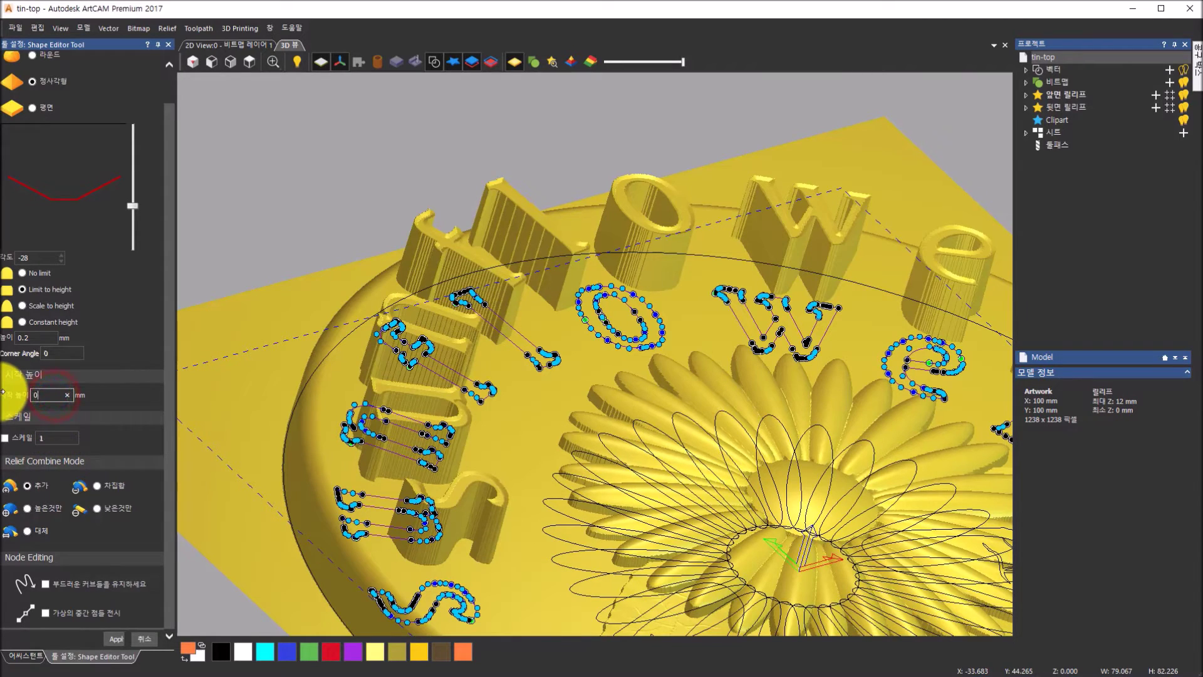
{"action": "key", "text": "Return"}
{"action": "middle_click_drag", "start_coordinate": [465, 401], "coordinate": [538, 428]}
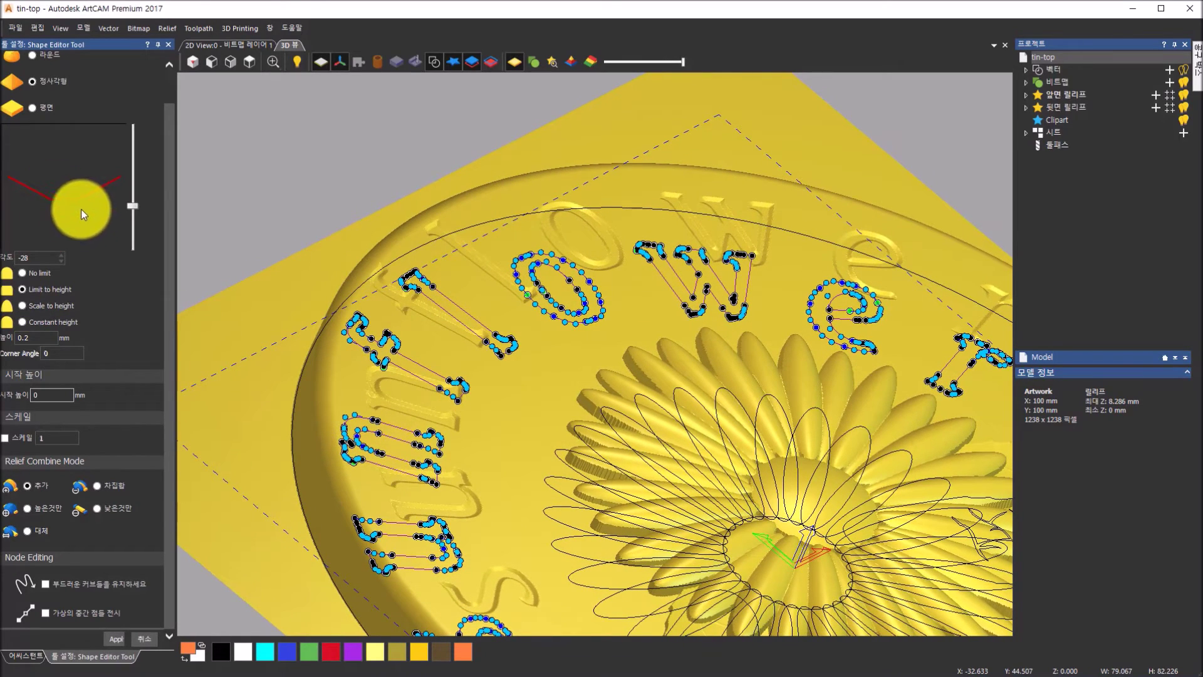
Try a 38-degree angle for the lettering and subtract its shape from the relief.
{"action": "left_click_drag", "start_coordinate": [137, 203], "coordinate": [135, 157]}
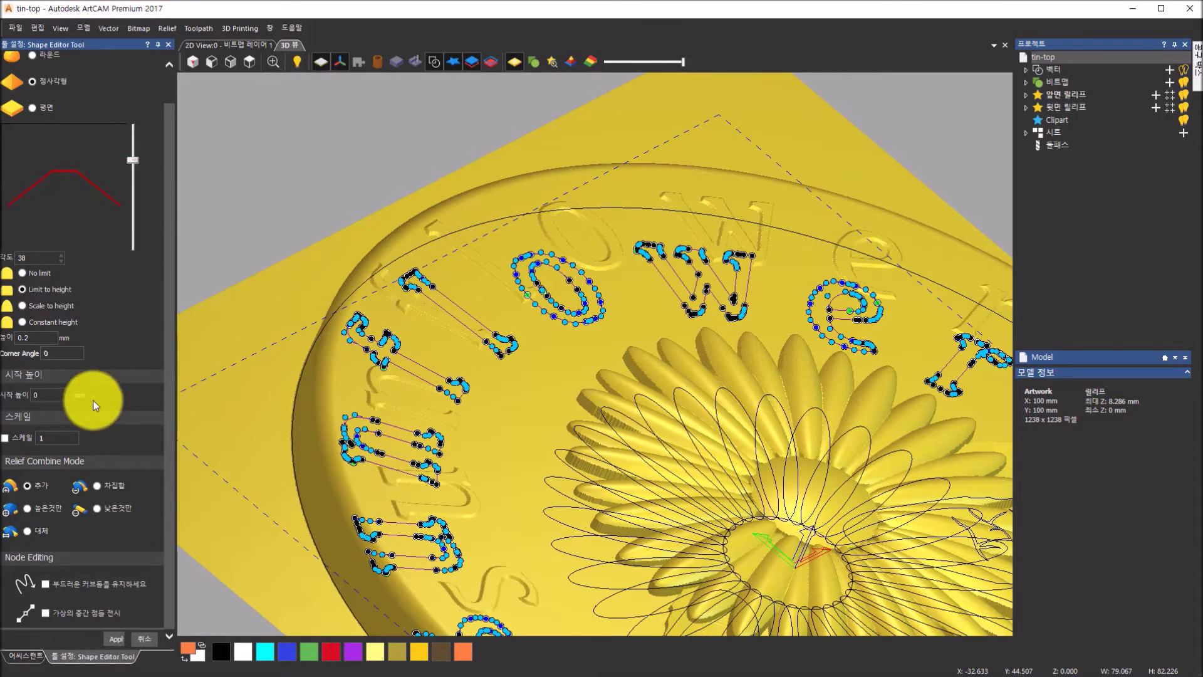
{"action": "left_click", "coordinate": [97, 486]}
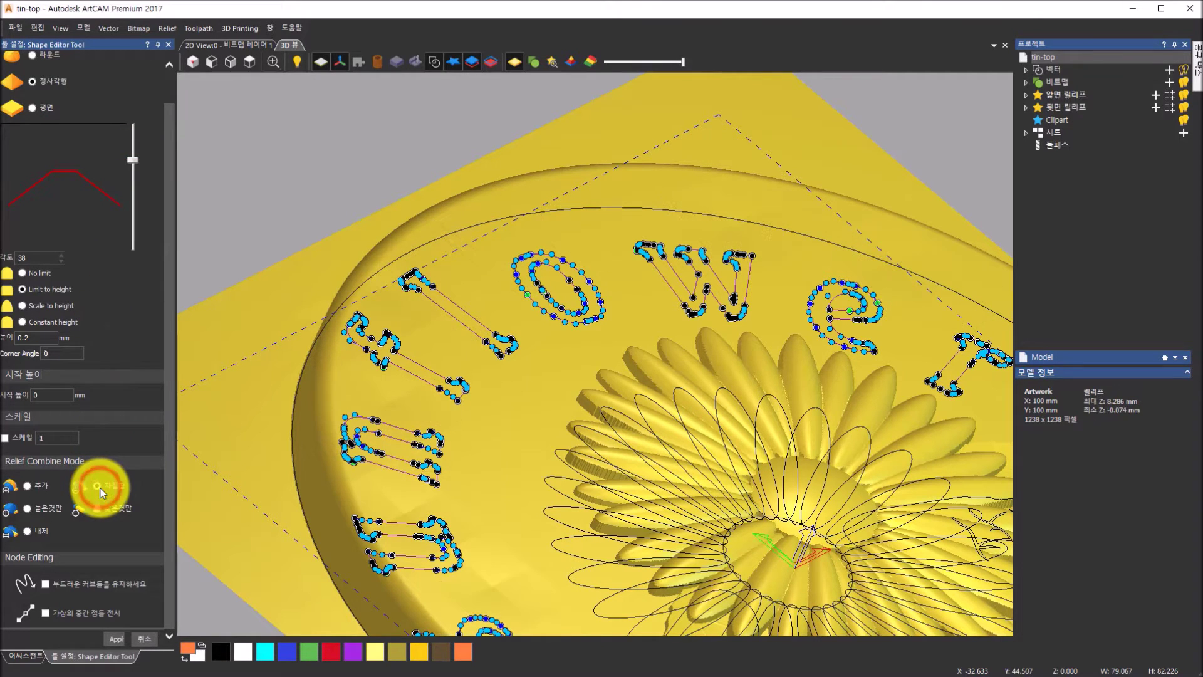
{"action": "left_click_drag", "start_coordinate": [553, 398], "coordinate": [554, 352]}
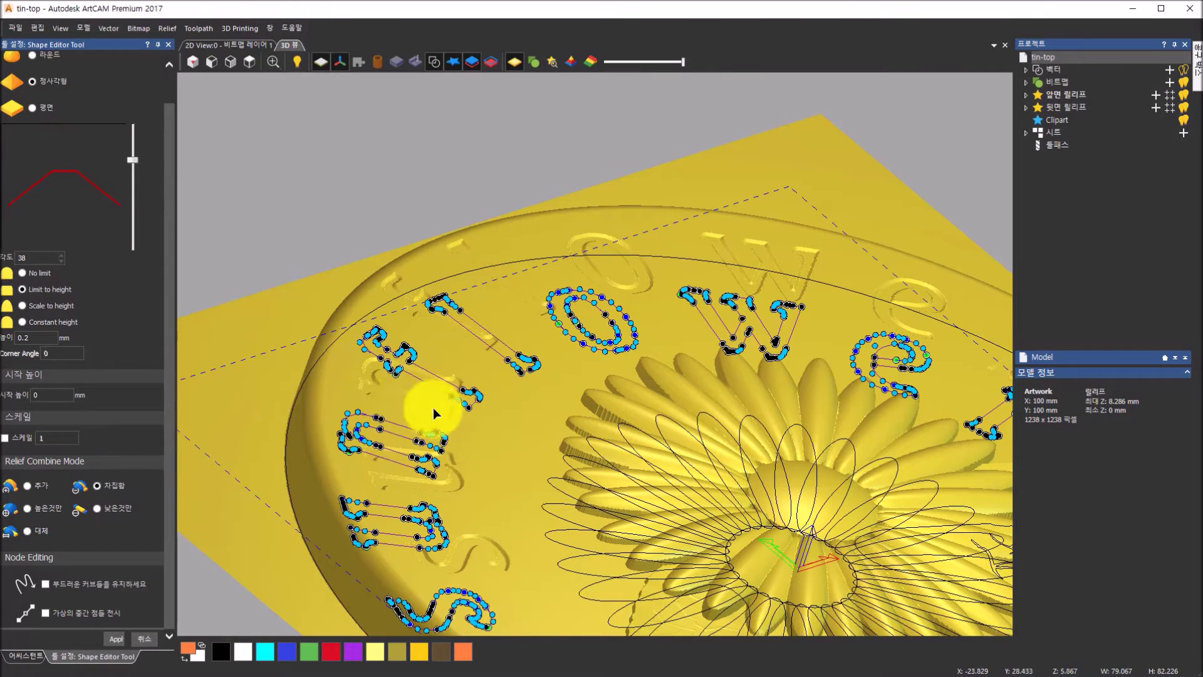
Try angles of -45 and -36 degrees for the lettering, and compare subtracting its shape with adding it.
{"action": "left_click_drag", "start_coordinate": [133, 159], "coordinate": [132, 217]}
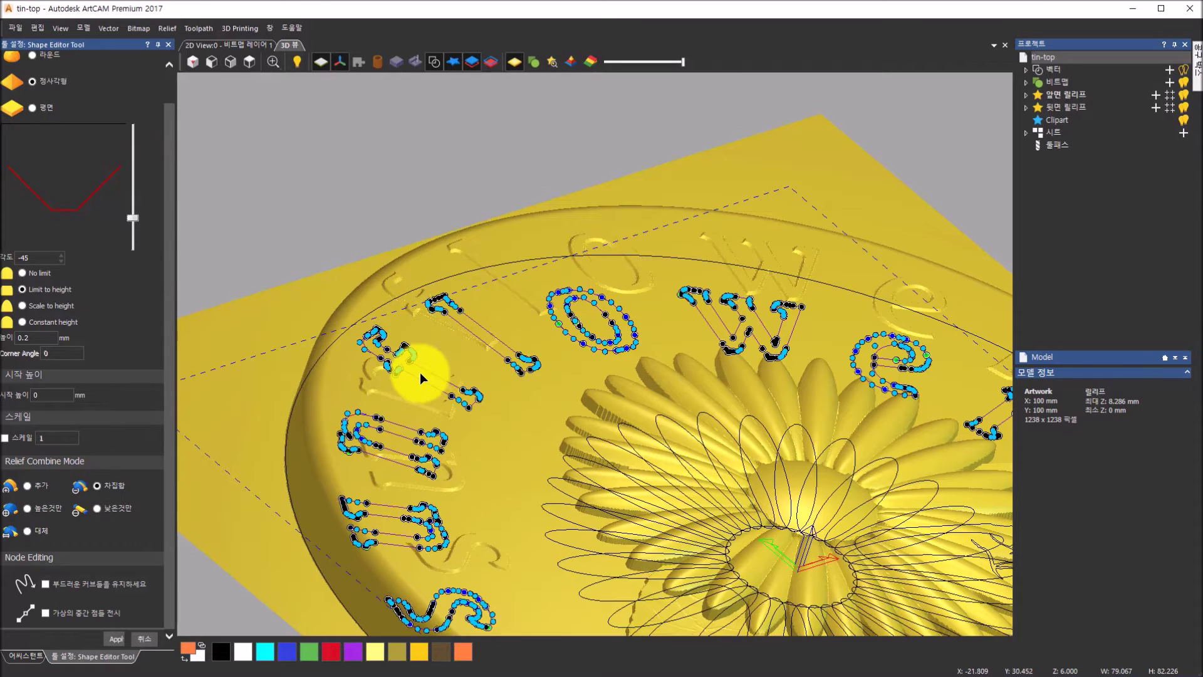
{"action": "left_click", "coordinate": [132, 217]}
{"action": "left_click_drag", "start_coordinate": [134, 186], "coordinate": [132, 212]}
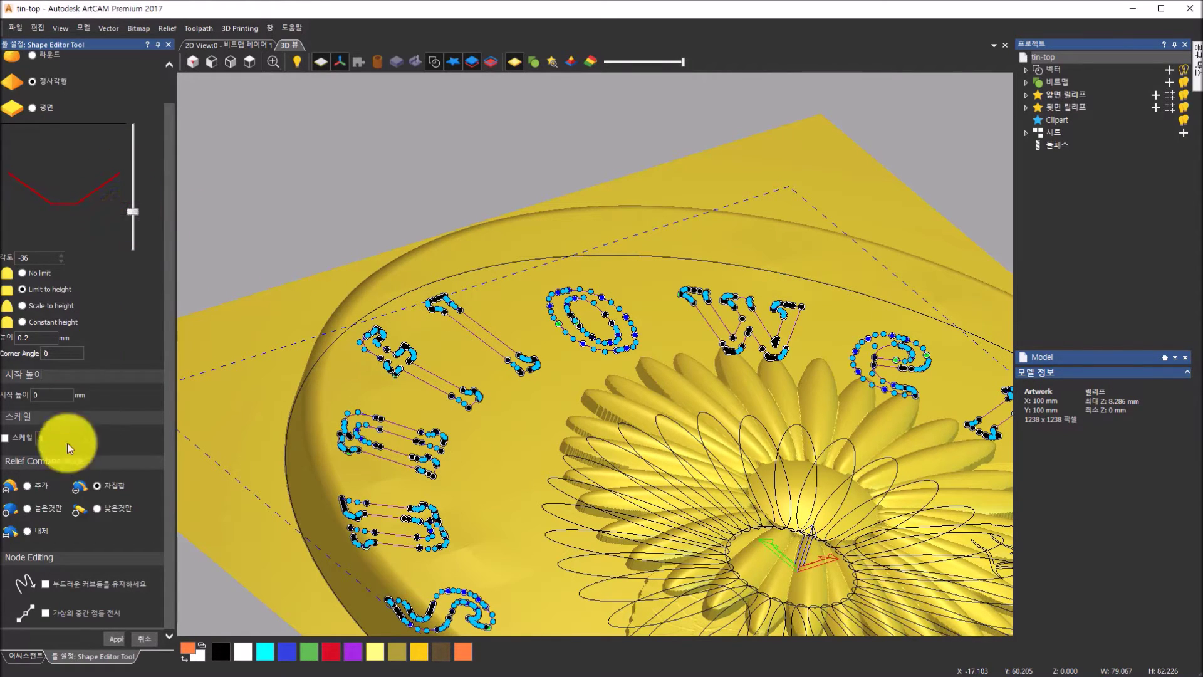
{"action": "left_click", "coordinate": [27, 486]}
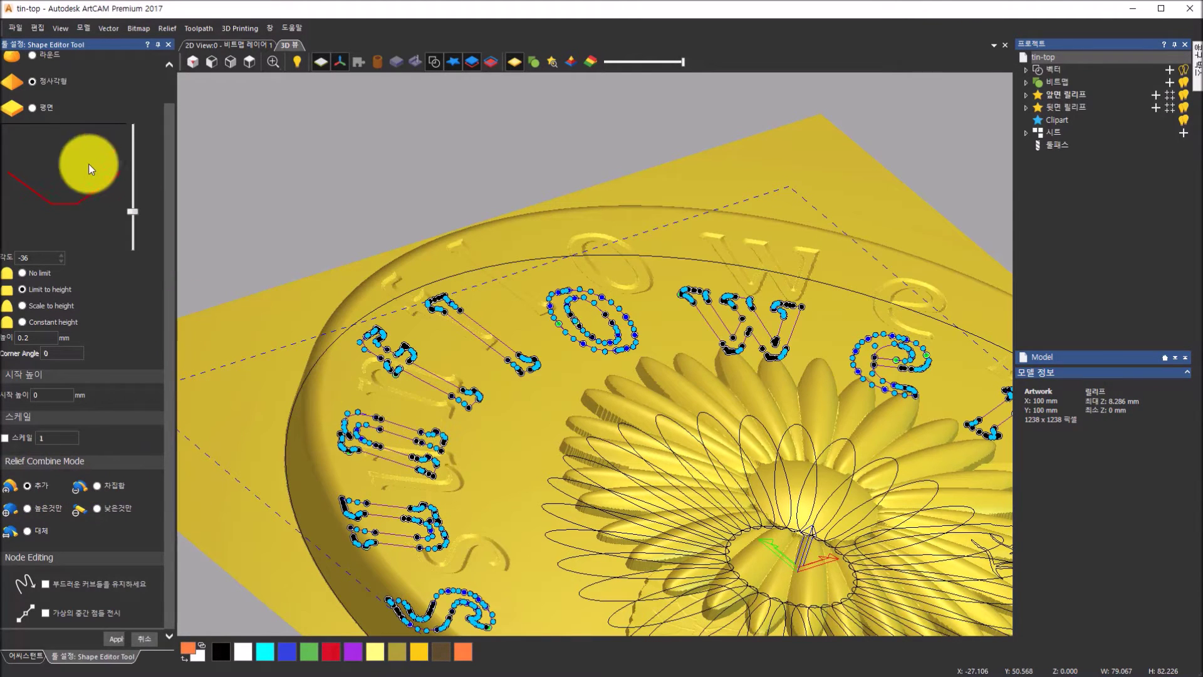
{"action": "left_click_drag", "start_coordinate": [500, 439], "coordinate": [456, 411]}
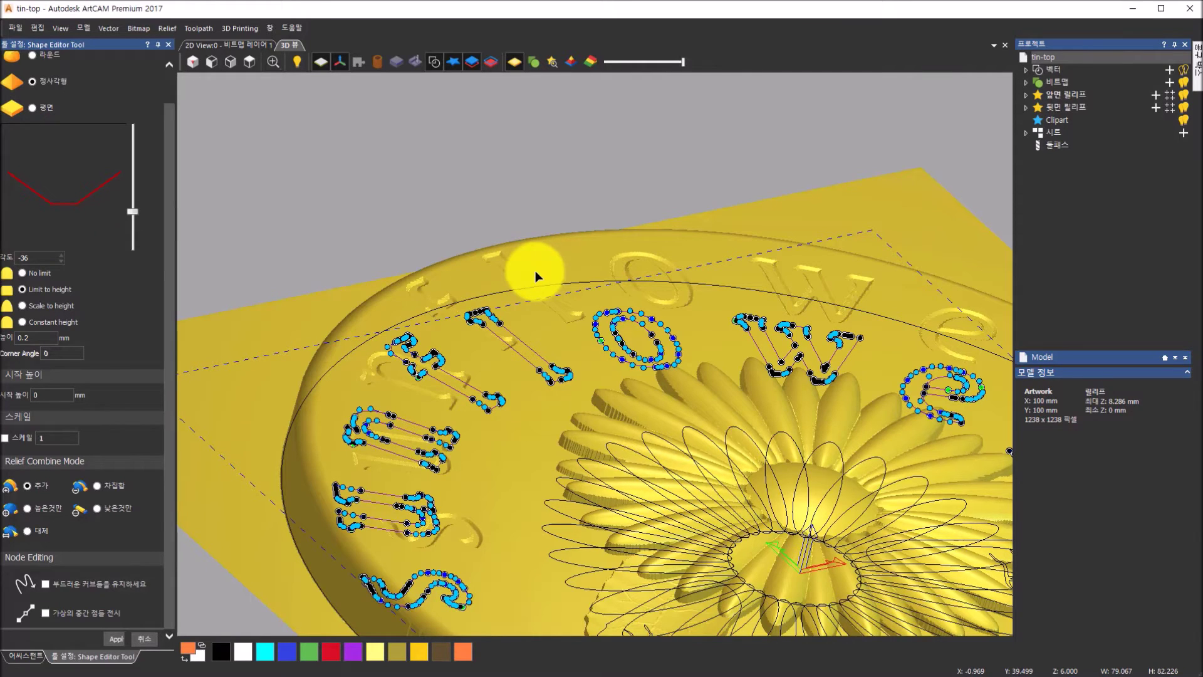
Set the lettering's angle to 44 degrees, compare its Add mode up close, and switch the combine mode to Subtract.
{"action": "left_click_drag", "start_coordinate": [131, 213], "coordinate": [133, 152]}
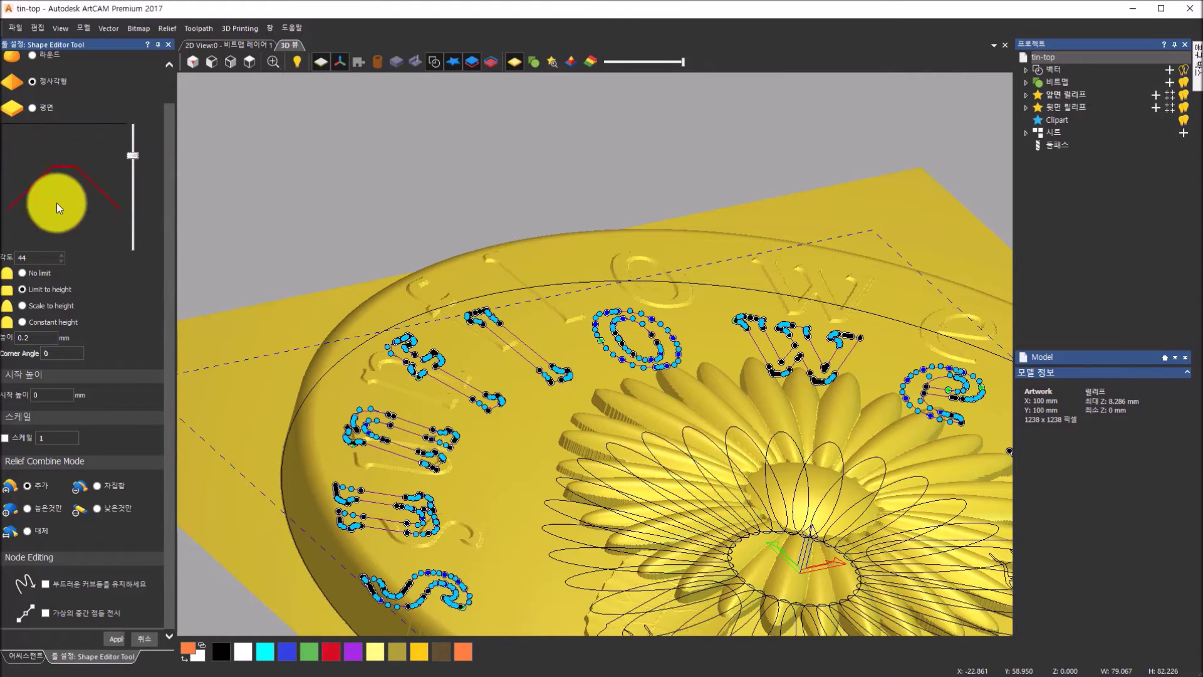
{"action": "left_click", "coordinate": [26, 486]}
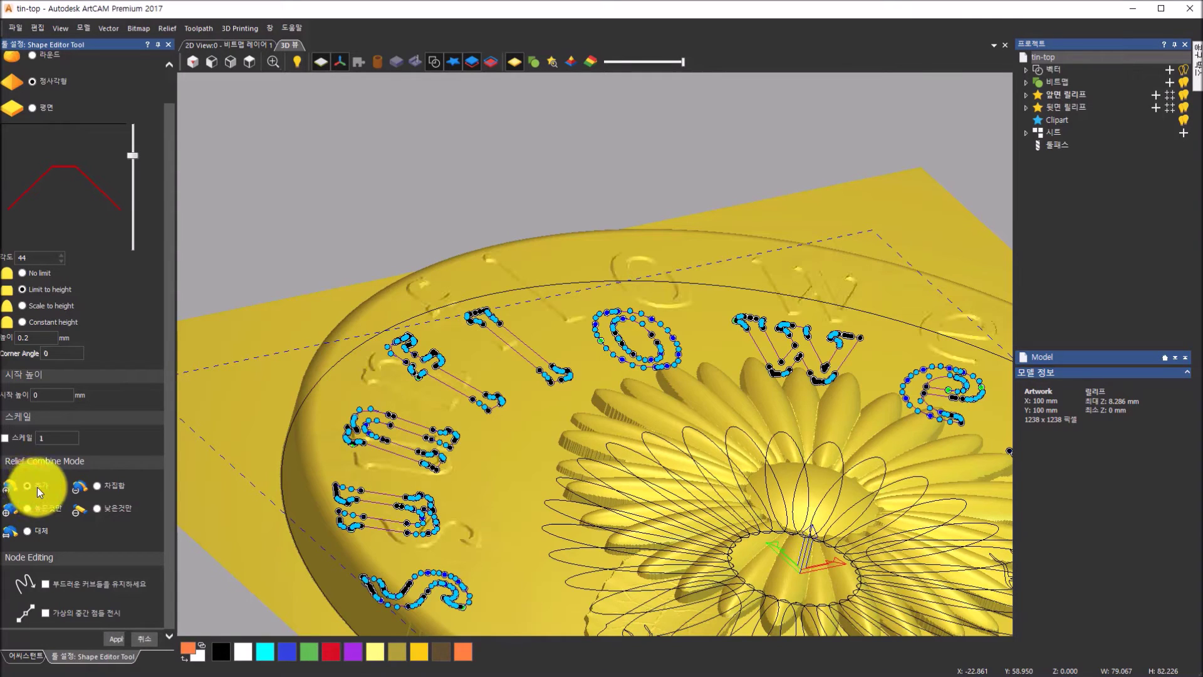
{"action": "scroll", "coordinate": [394, 408], "scroll_direction": "up", "scroll_amount": 3}
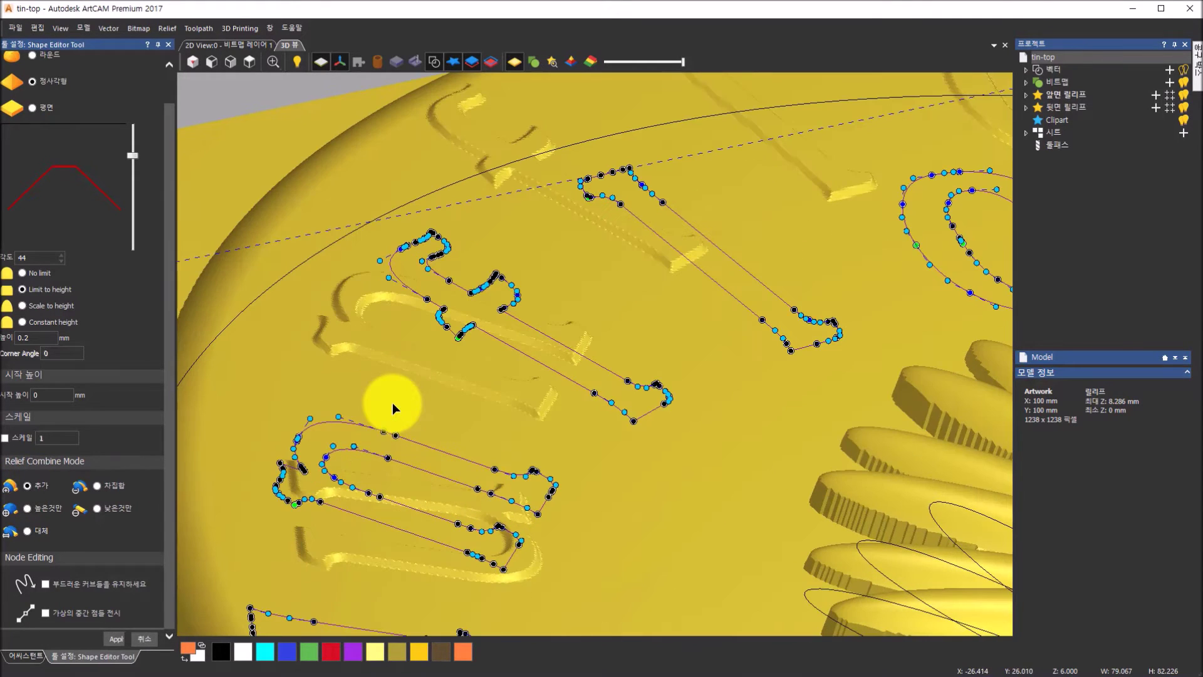
{"action": "left_click", "coordinate": [97, 486]}
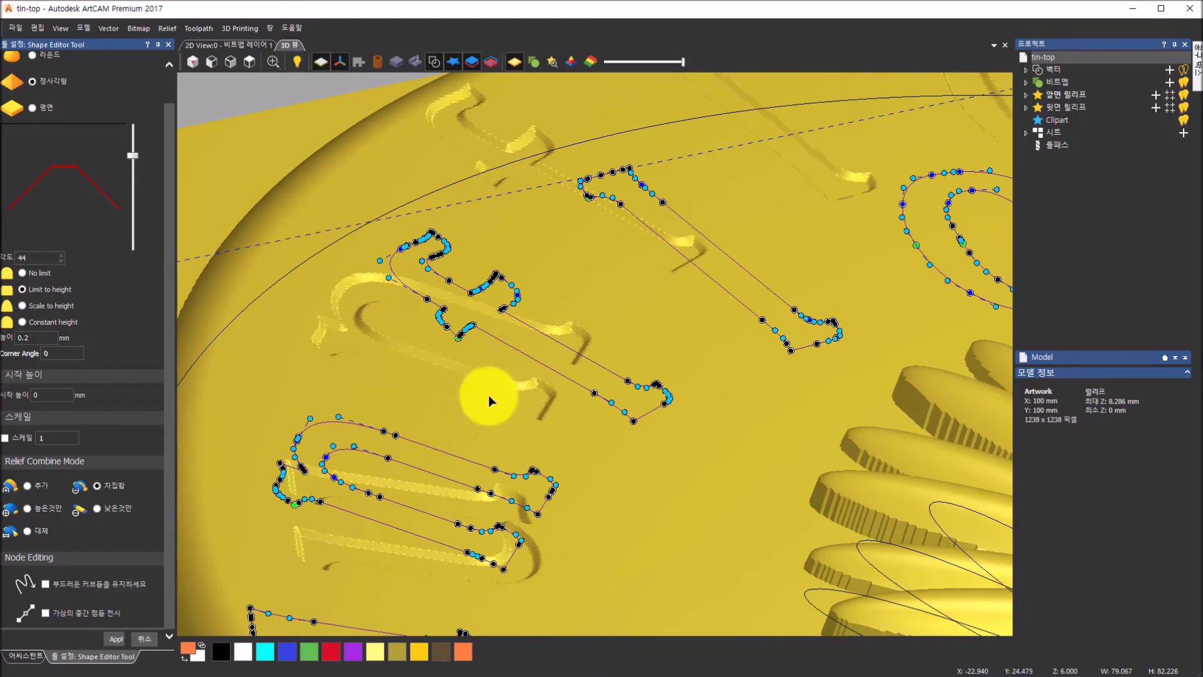
Inspect the lettering over the whole disc, keep its 0.2 mm height limit and 44-degree angle, and apply its shape.
{"action": "left_click", "coordinate": [248, 62]}
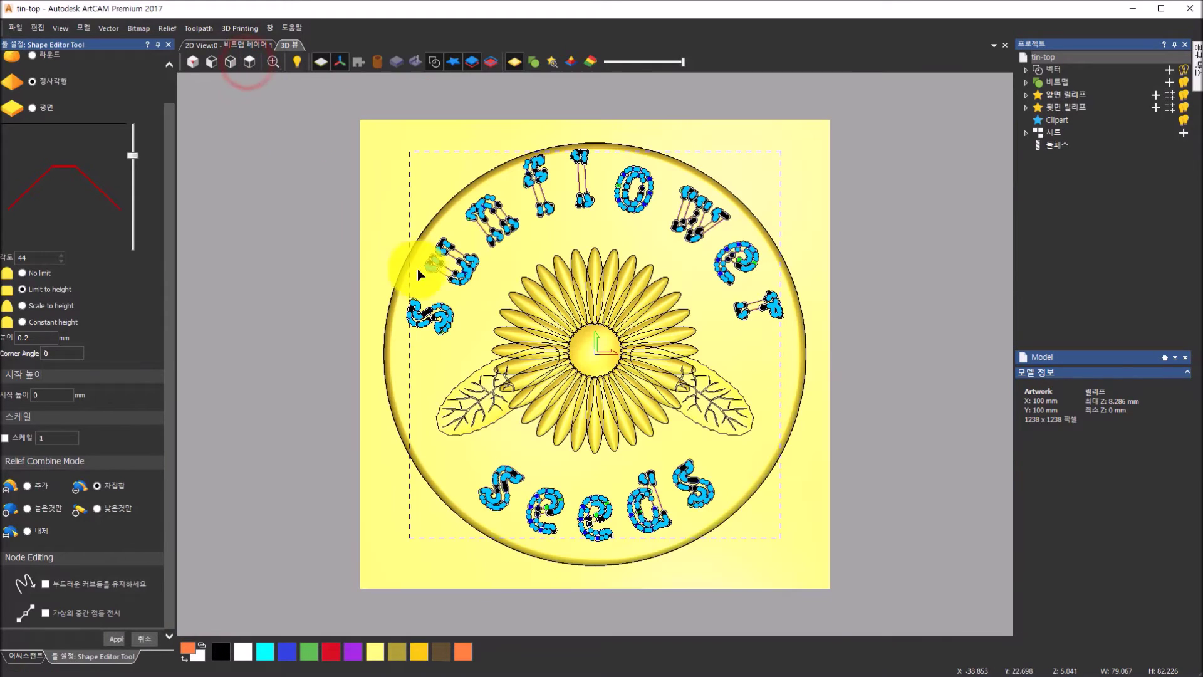
{"action": "left_click_drag", "start_coordinate": [618, 346], "coordinate": [641, 260]}
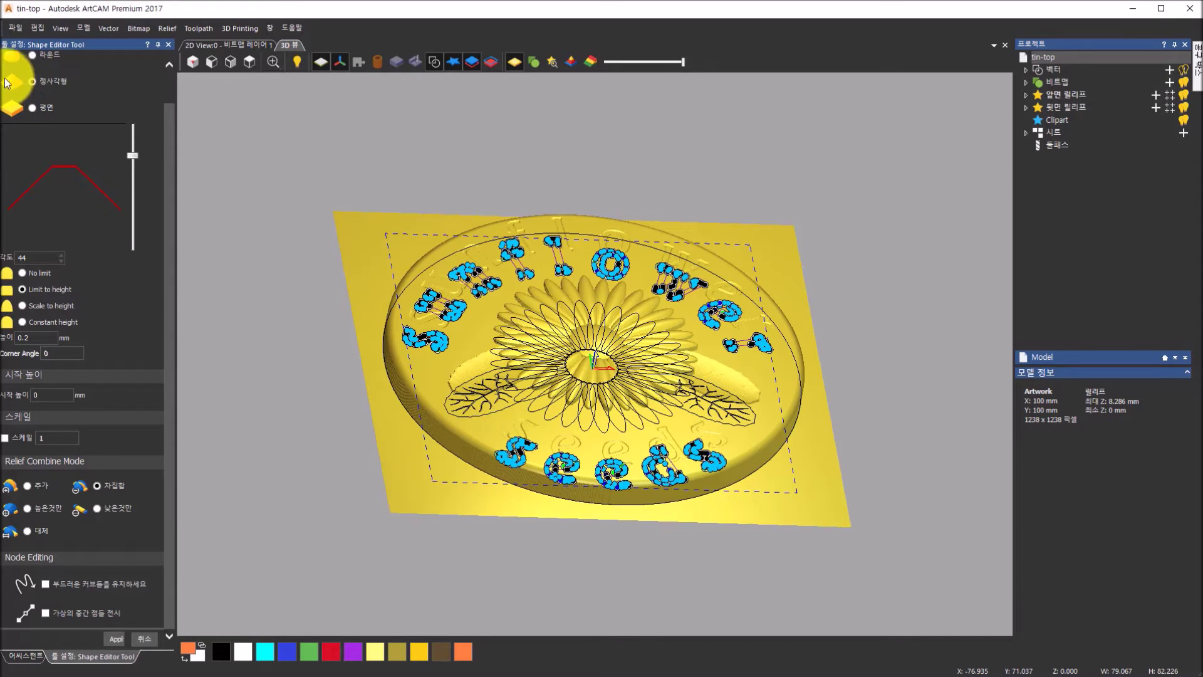
{"action": "scroll", "coordinate": [454, 276], "scroll_direction": "up", "scroll_amount": 3}
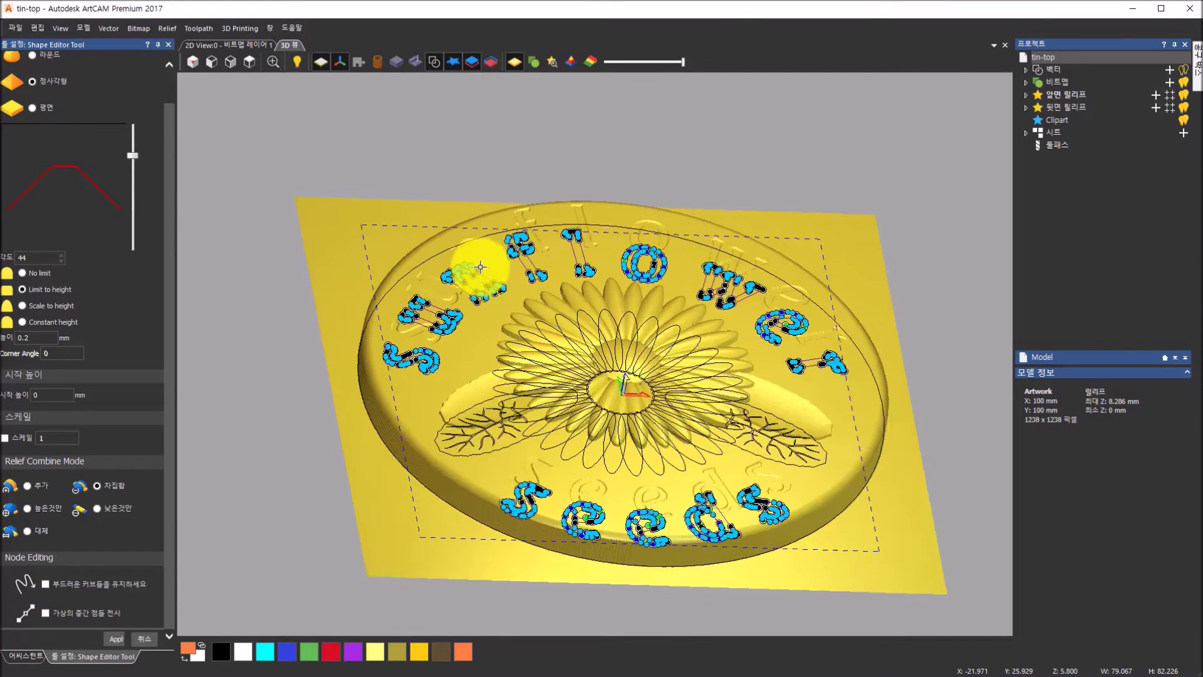
{"action": "left_click", "coordinate": [39, 339]}
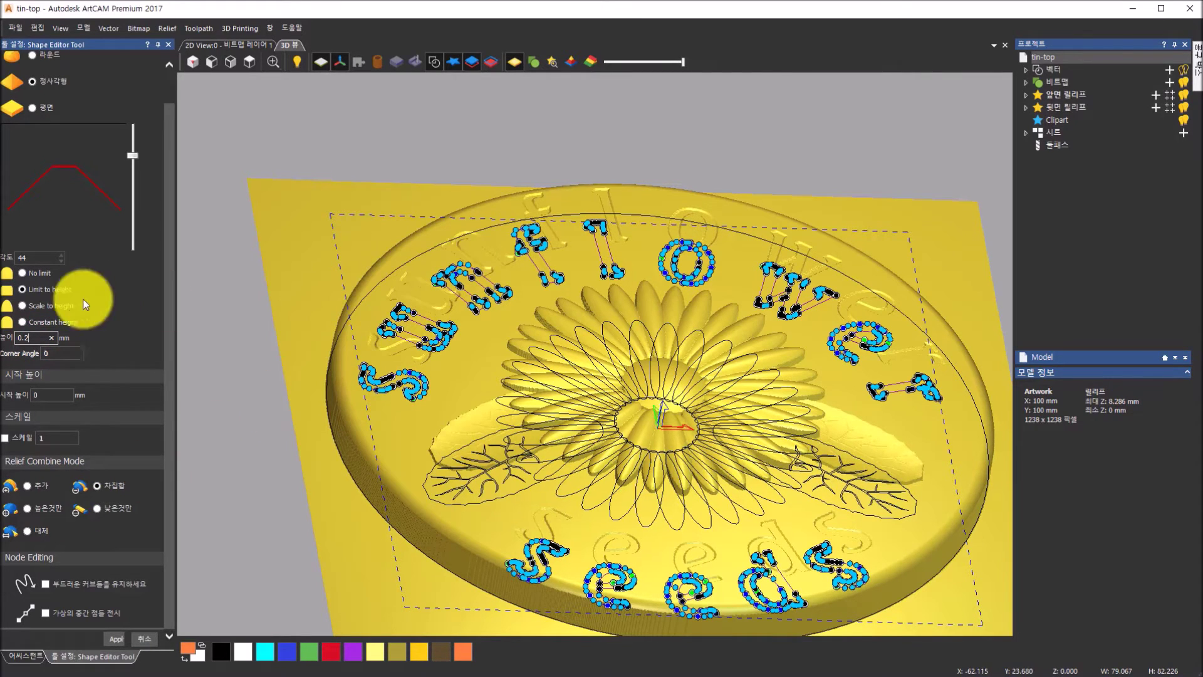
{"action": "left_click", "coordinate": [35, 257]}
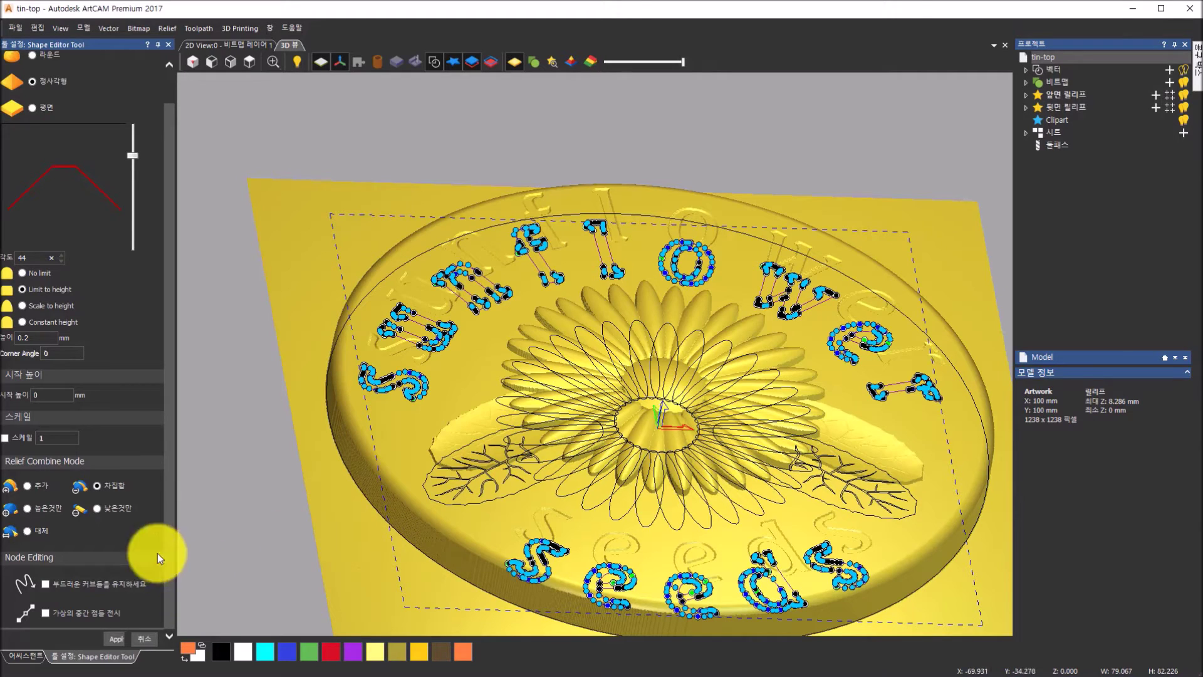
{"action": "left_click", "coordinate": [116, 639]}
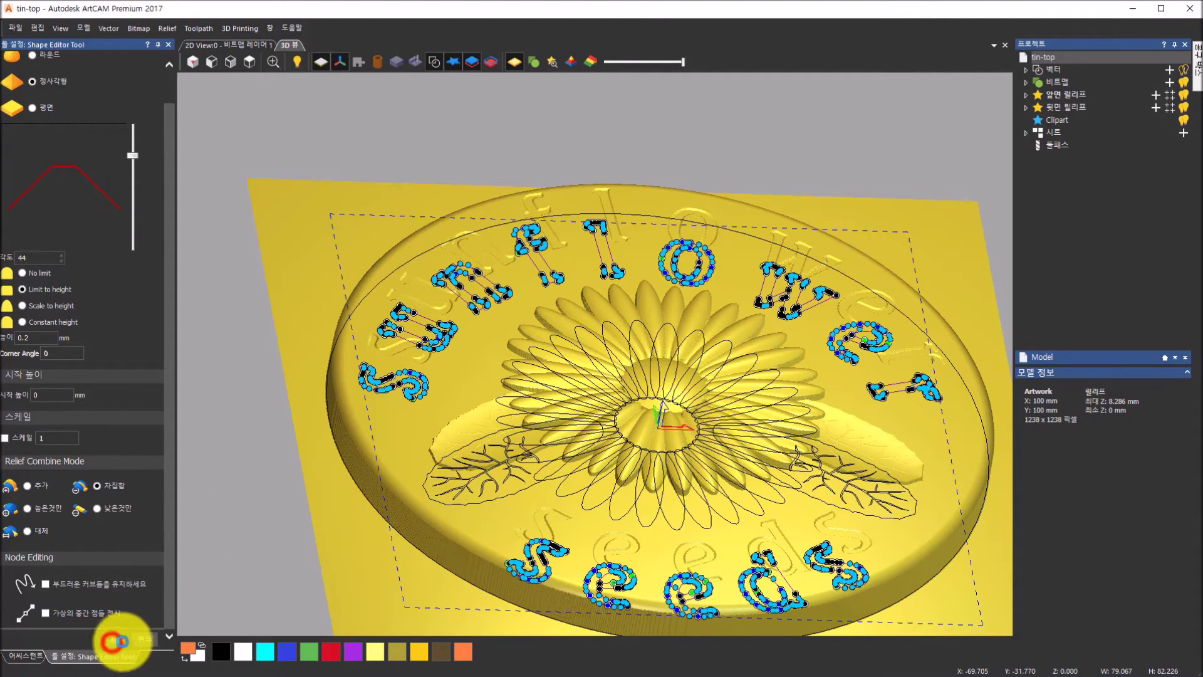
Deselect the lettering and clear the 3D view by hiding the vectors, the origin axes and the zero plane around the disc.
{"action": "left_click", "coordinate": [218, 587]}
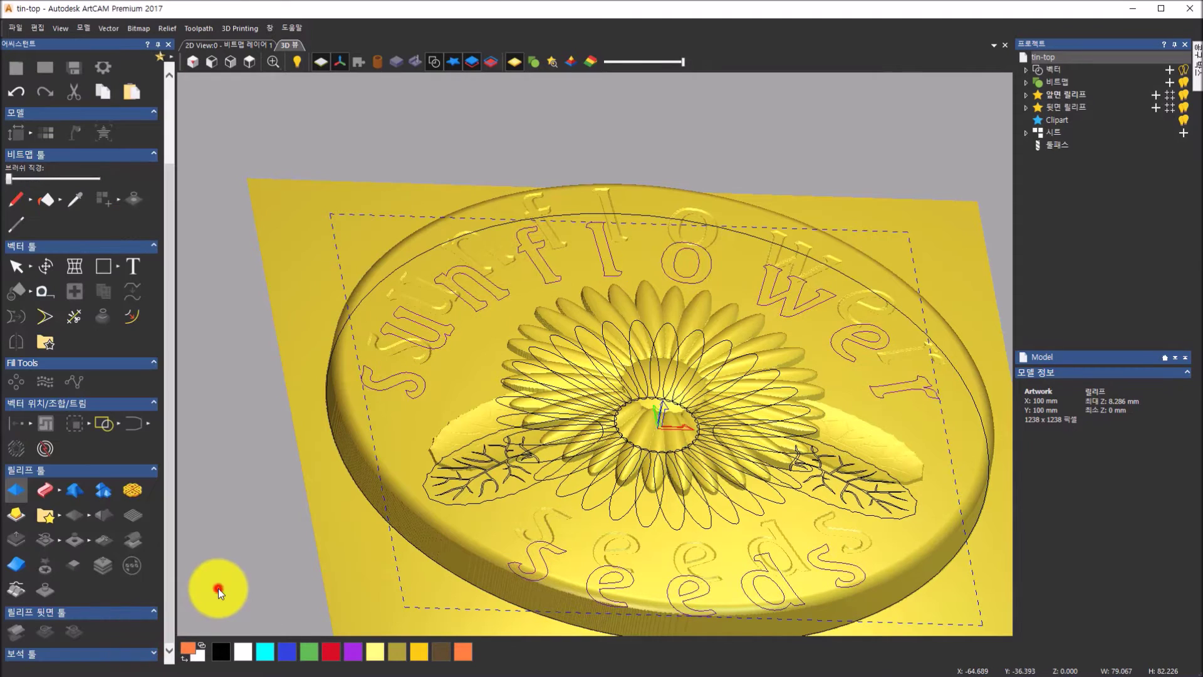
{"action": "left_click", "coordinate": [242, 60]}
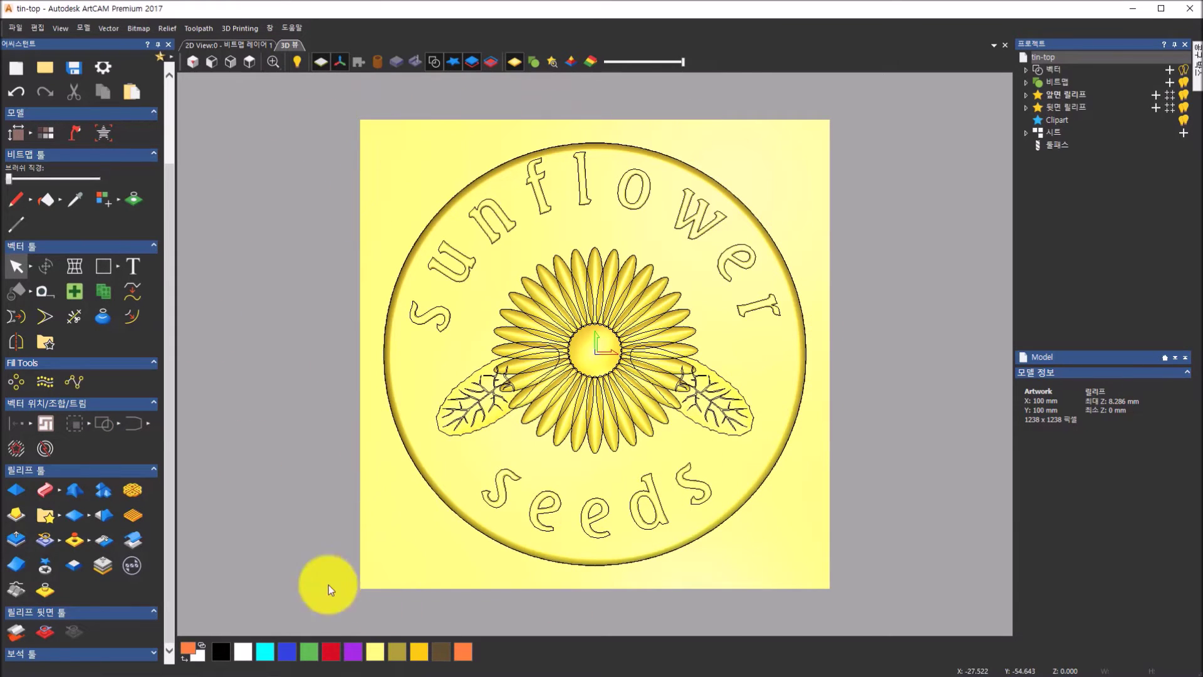
{"action": "left_click", "coordinate": [431, 60]}
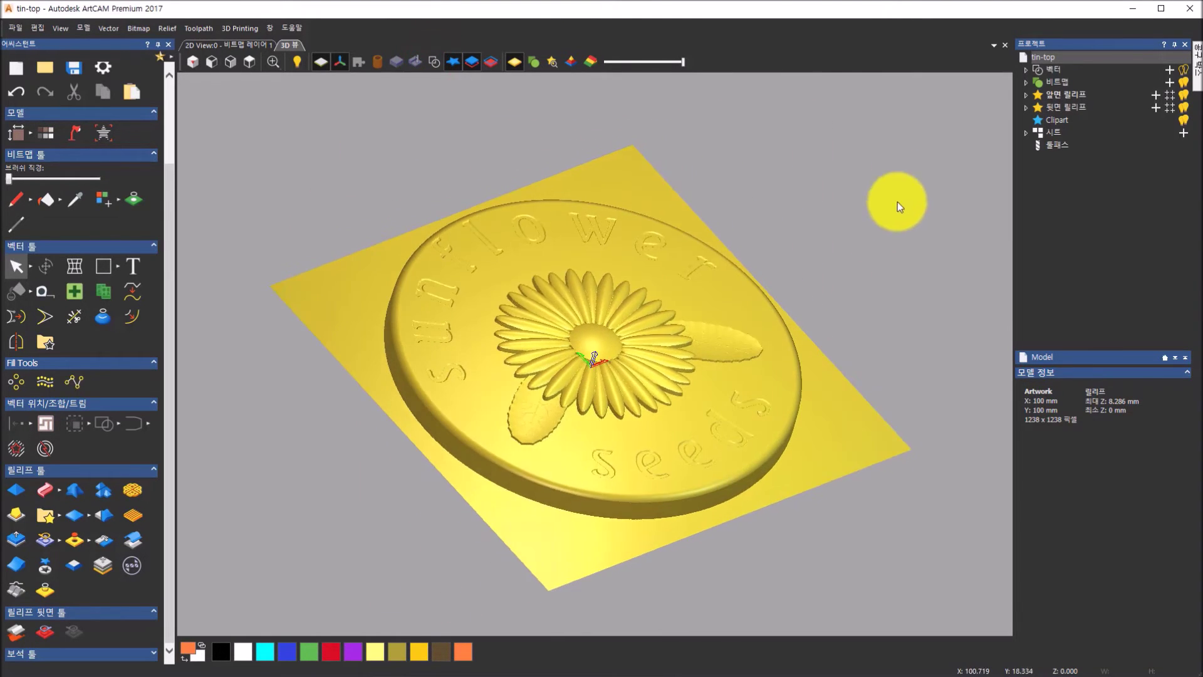
{"action": "scroll", "coordinate": [795, 290], "scroll_direction": "up", "scroll_amount": 5}
{"action": "mouse_move", "coordinate": [641, 411]}
{"action": "left_mouse_down"}
{"action": "mouse_move", "coordinate": [629, 405]}
{"action": "mouse_move", "coordinate": [649, 404]}
{"action": "left_mouse_up"}
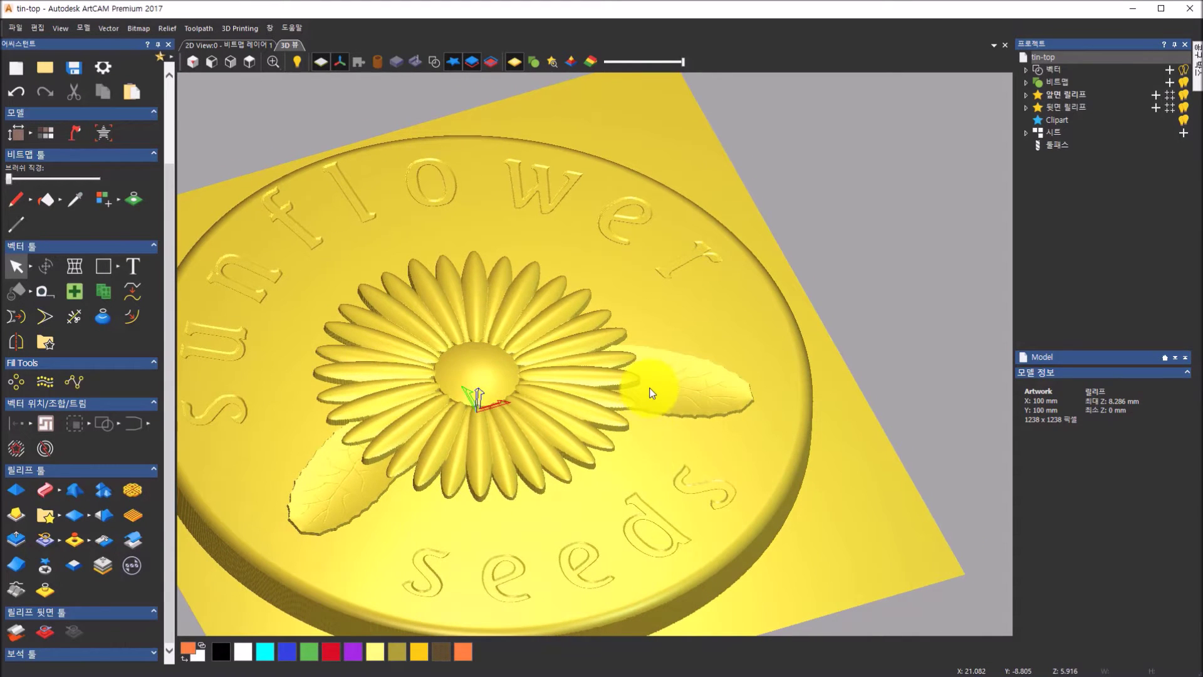
{"action": "left_click", "coordinate": [340, 62]}
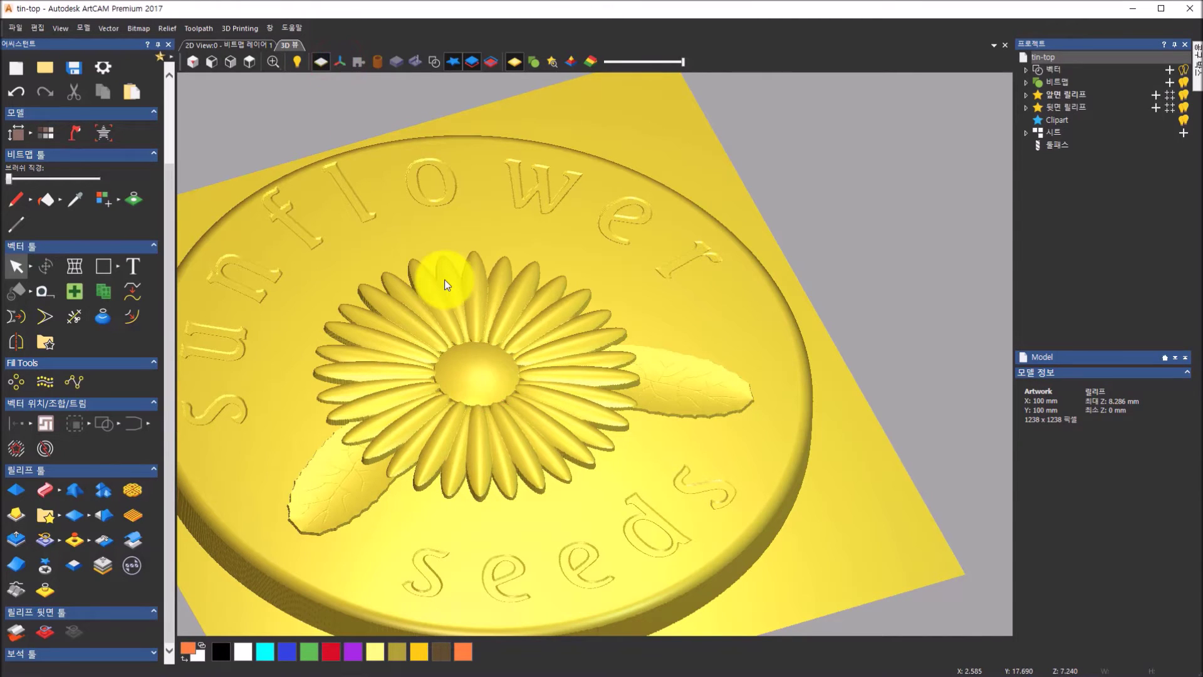
{"action": "left_click", "coordinate": [324, 63]}
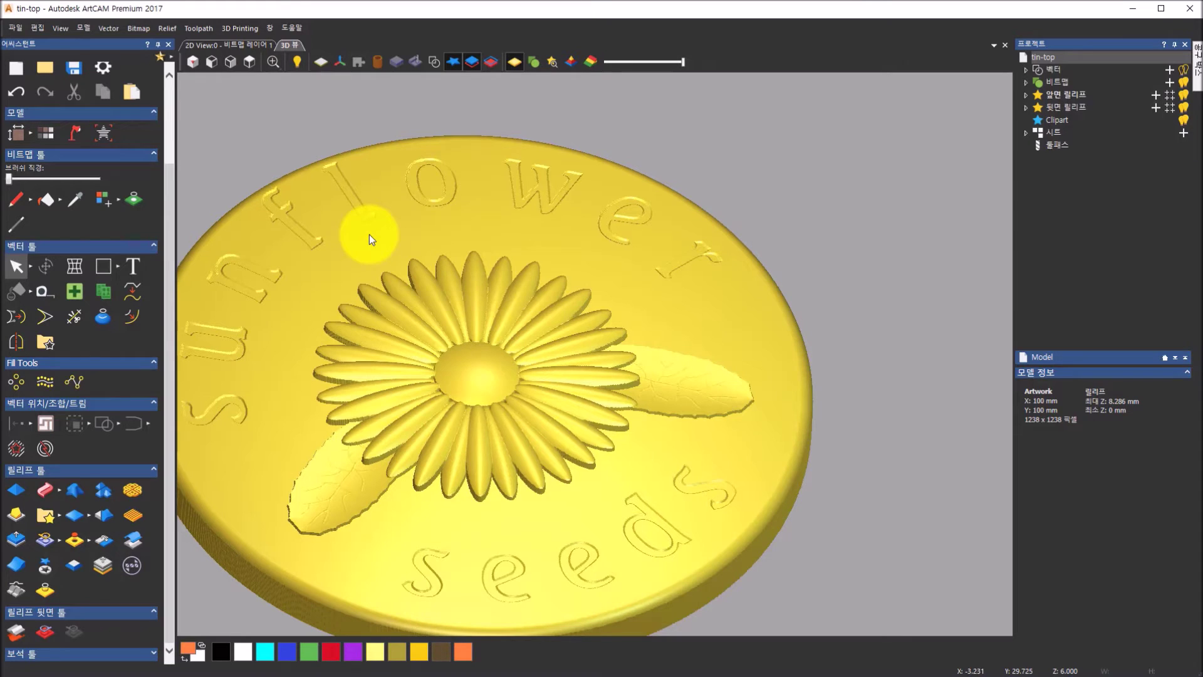
Examine the finished disc relief from oblique, isometric and overhead angles.
{"action": "left_click_drag", "start_coordinate": [473, 379], "coordinate": [561, 310]}
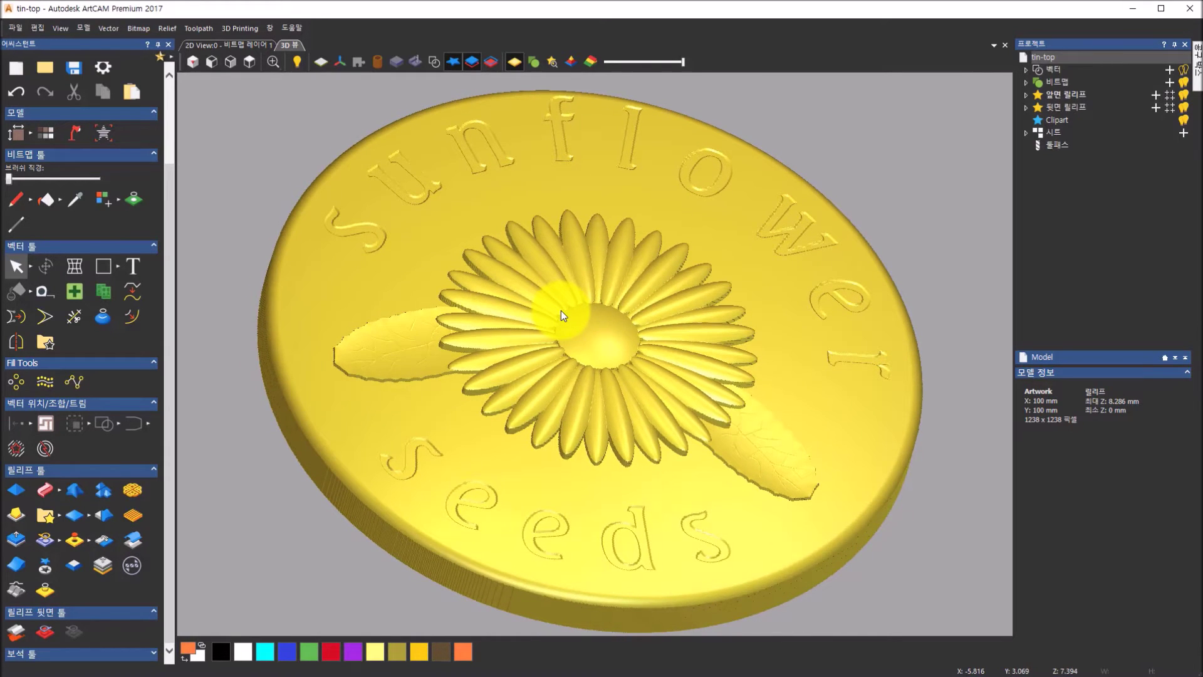
{"action": "mouse_move", "coordinate": [561, 310]}
{"action": "right_mouse_down"}
{"action": "mouse_move", "coordinate": [576, 285]}
{"action": "mouse_move", "coordinate": [576, 313]}
{"action": "right_mouse_up"}
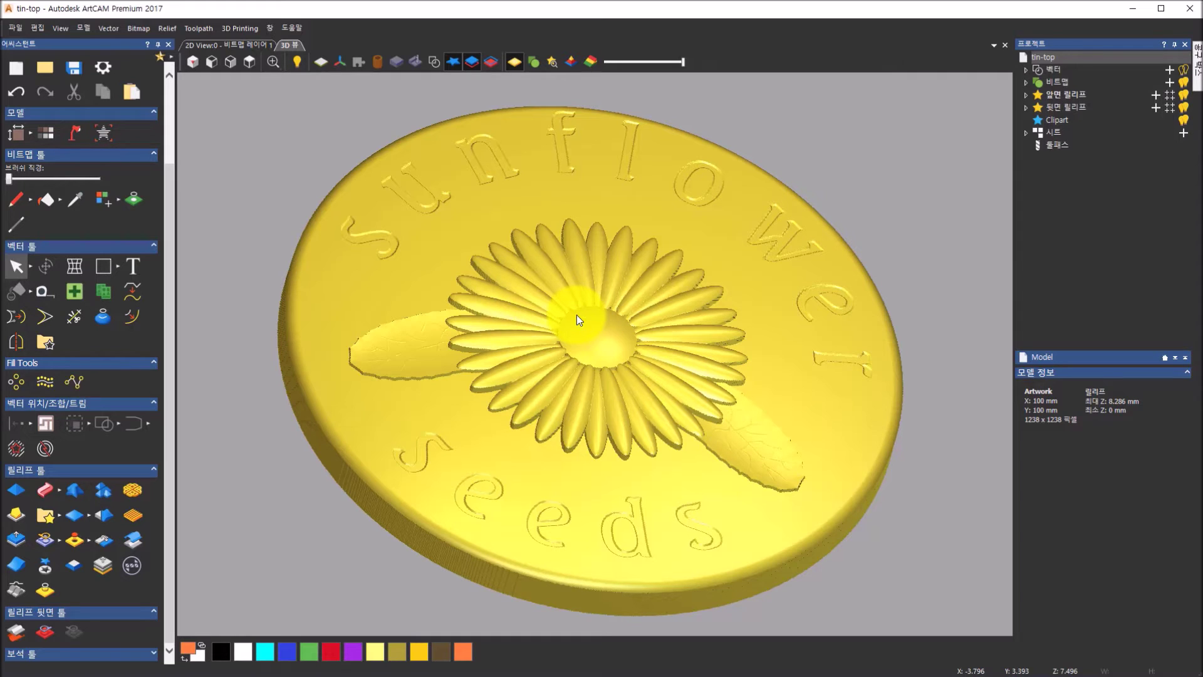
{"action": "left_click", "coordinate": [192, 62]}
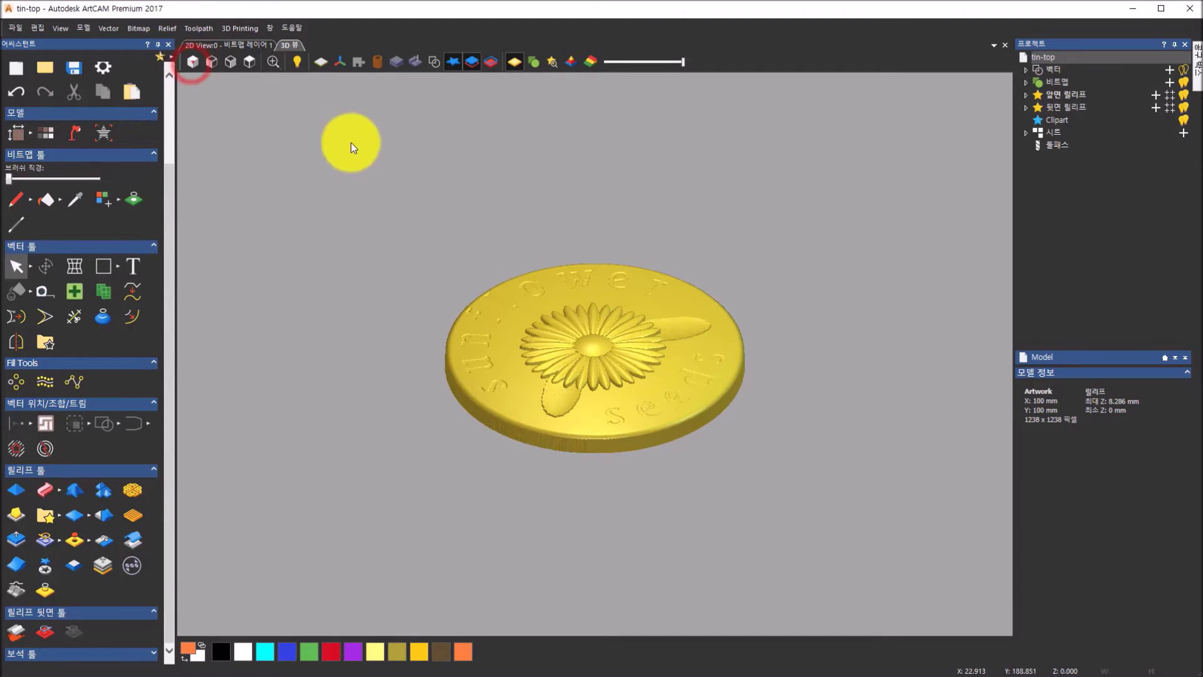
{"action": "left_click_drag", "start_coordinate": [662, 324], "coordinate": [645, 536]}
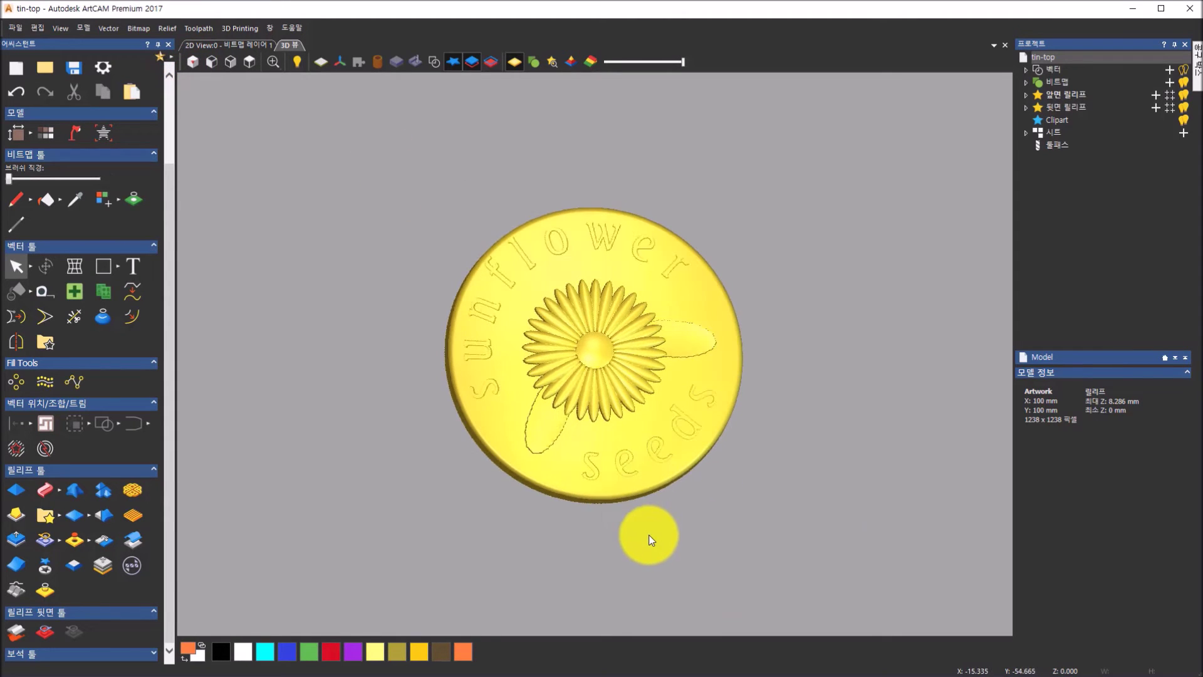
{"action": "scroll", "coordinate": [581, 483], "scroll_direction": "up", "scroll_amount": 3}
{"action": "scroll", "coordinate": [581, 480], "scroll_direction": "up", "scroll_amount": 2}
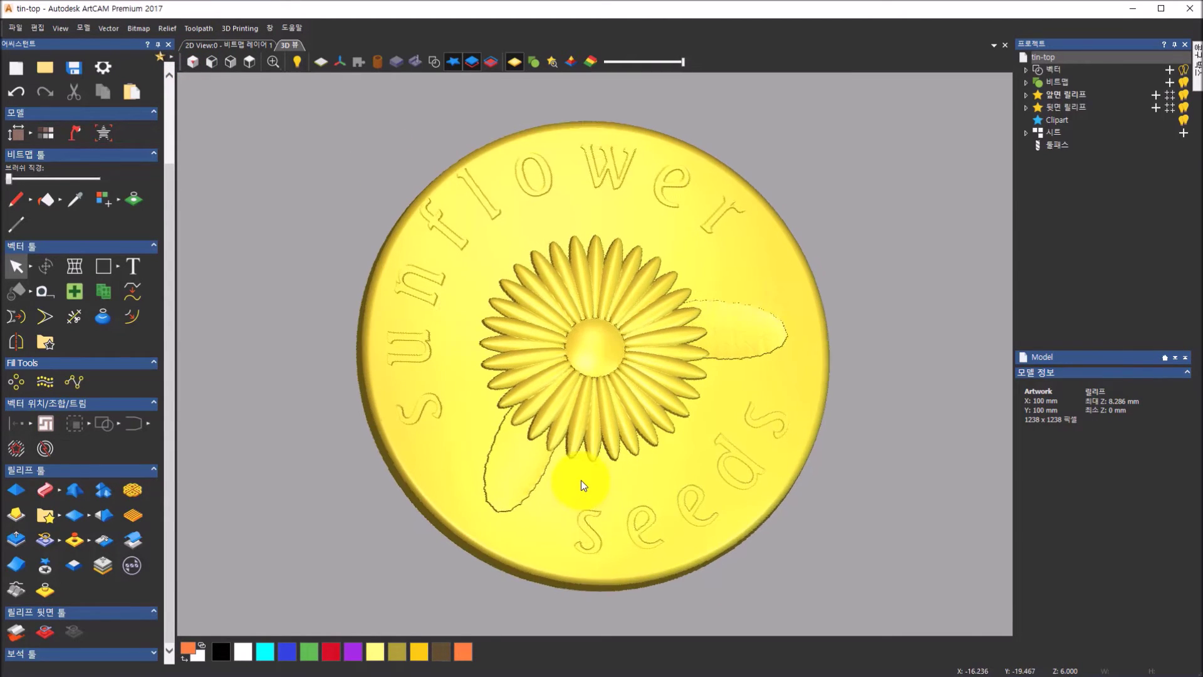
{"action": "scroll", "coordinate": [583, 476], "scroll_direction": "up", "scroll_amount": 2}
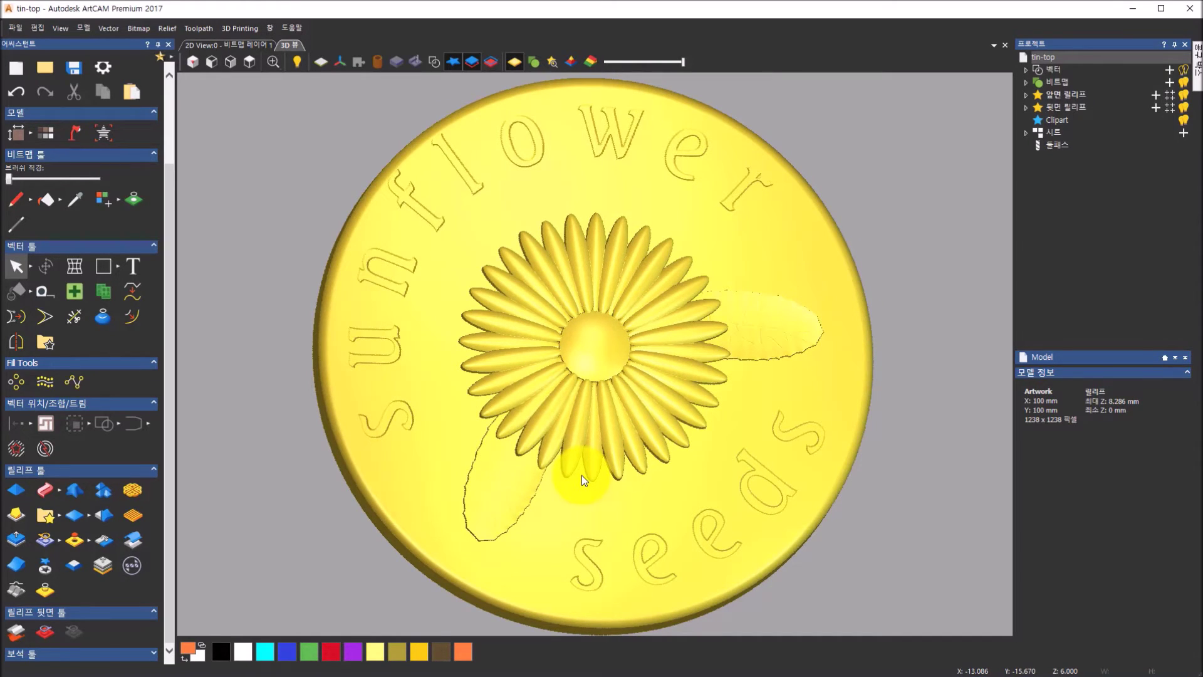
{"action": "left_click_drag", "start_coordinate": [581, 475], "coordinate": [1148, 631]}
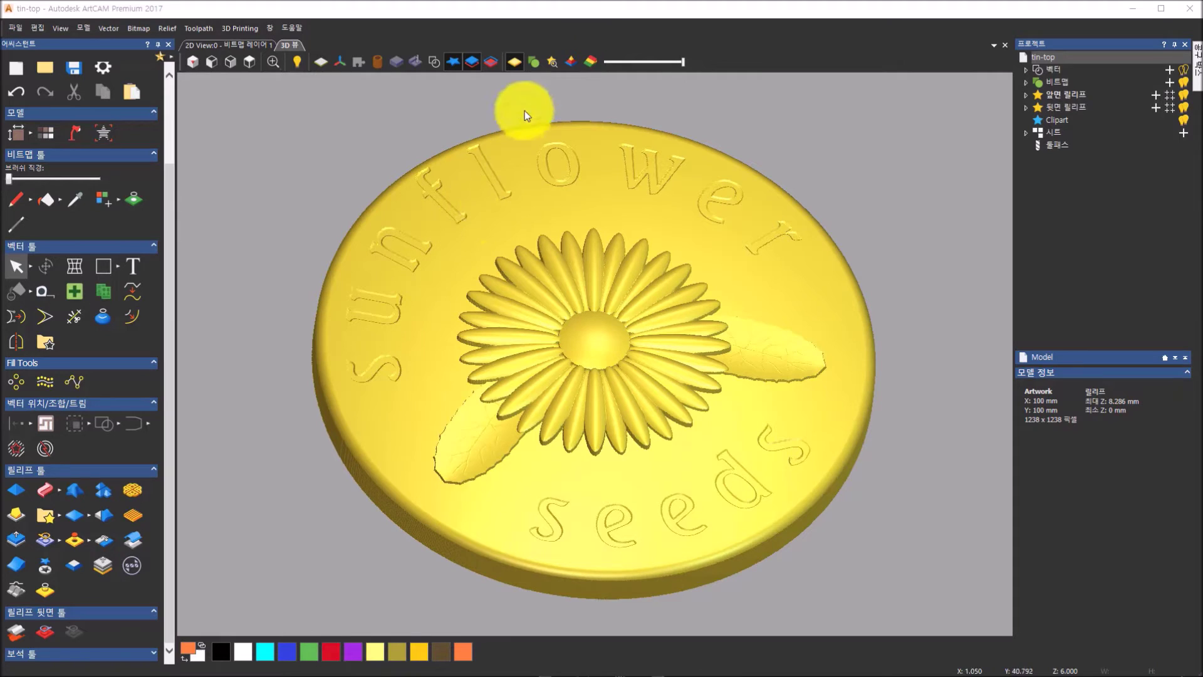
Compare the disc relief shaded with the bitmap colours against the plain gold material from several angles.
{"action": "left_click", "coordinate": [540, 65]}
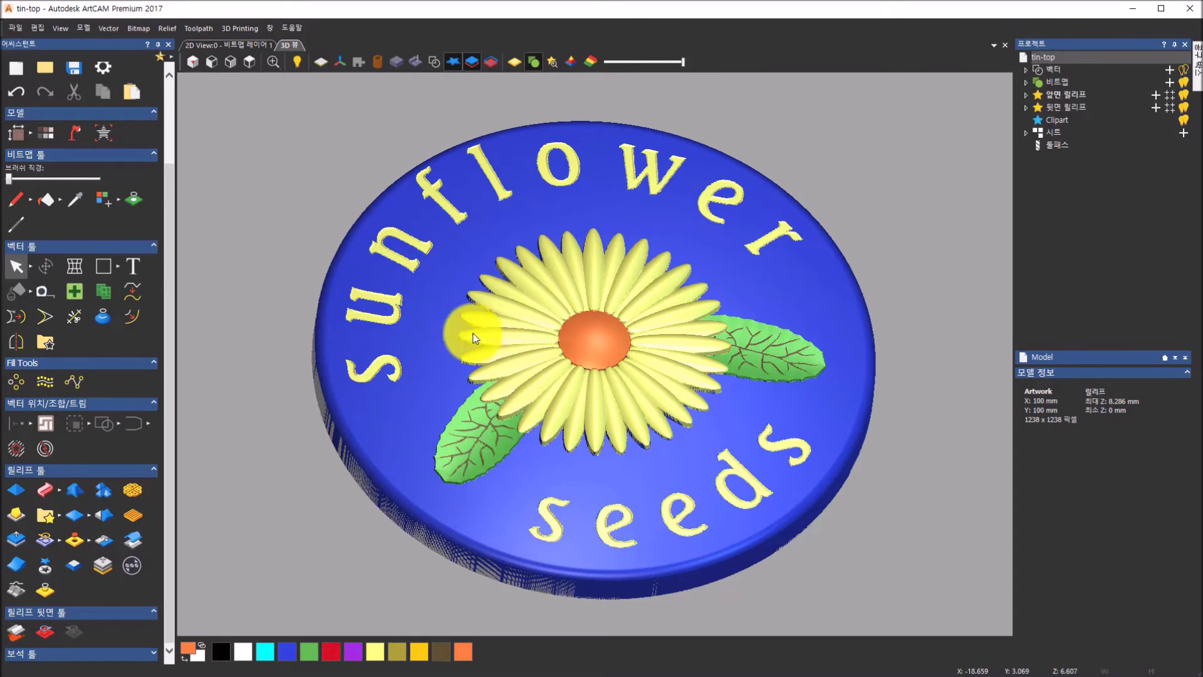
{"action": "left_click_drag", "start_coordinate": [564, 441], "coordinate": [630, 392]}
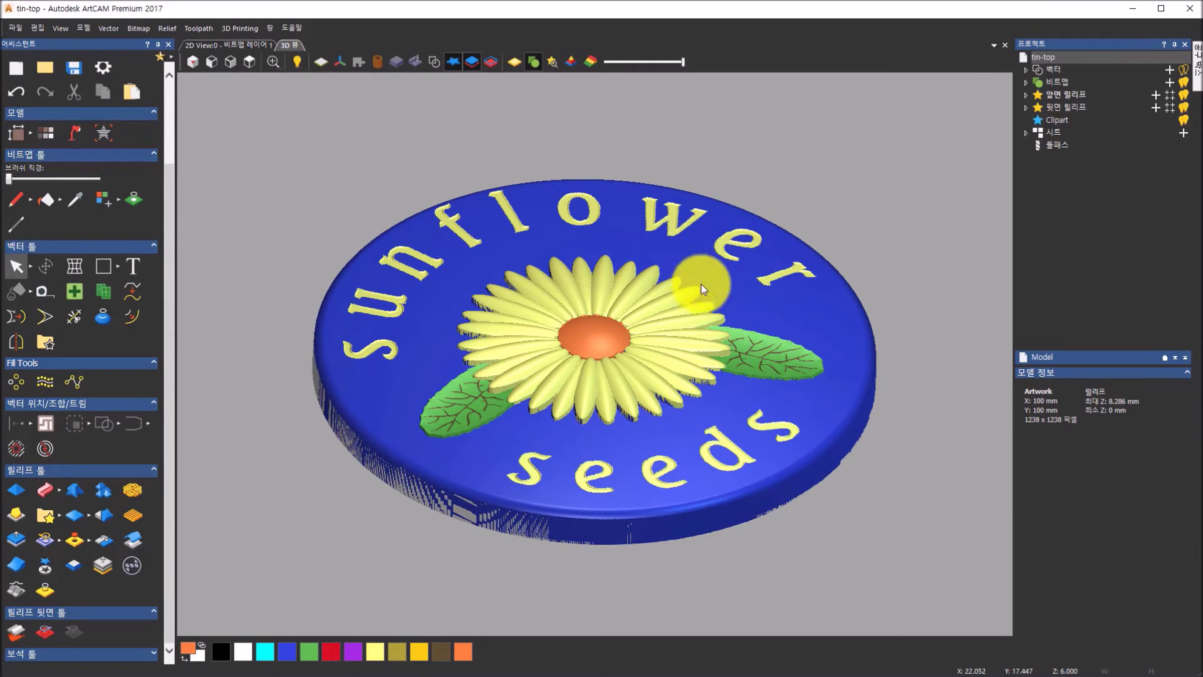
{"action": "left_click", "coordinate": [510, 64]}
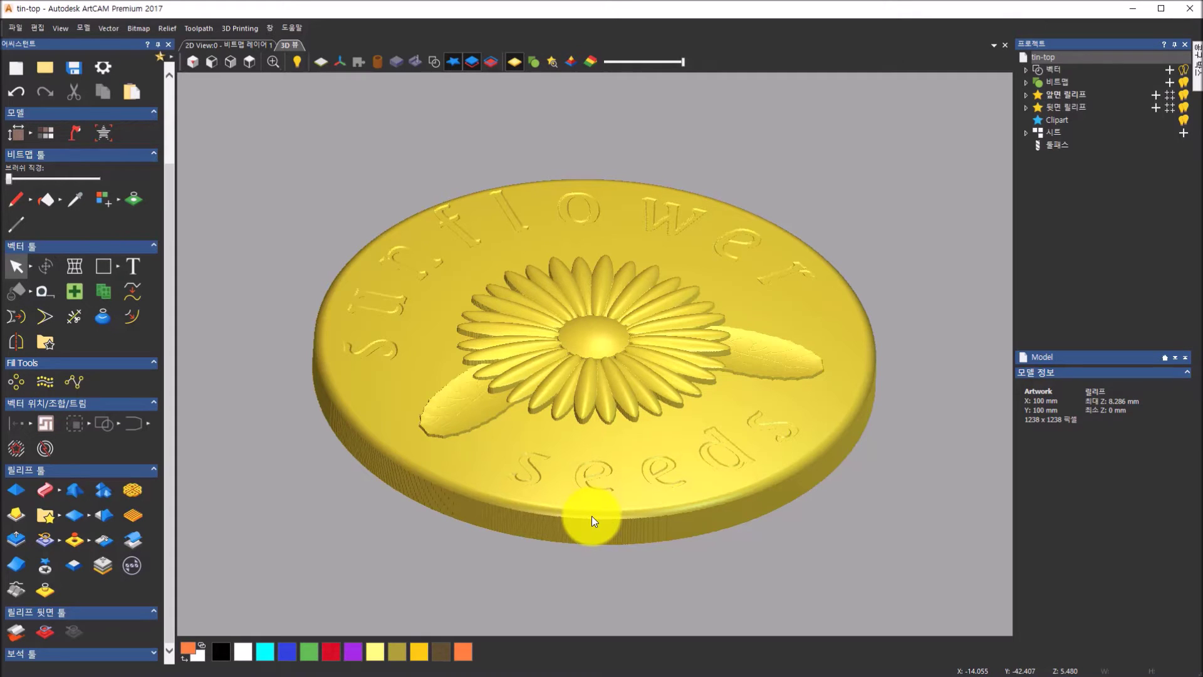
{"action": "left_click", "coordinate": [532, 69]}
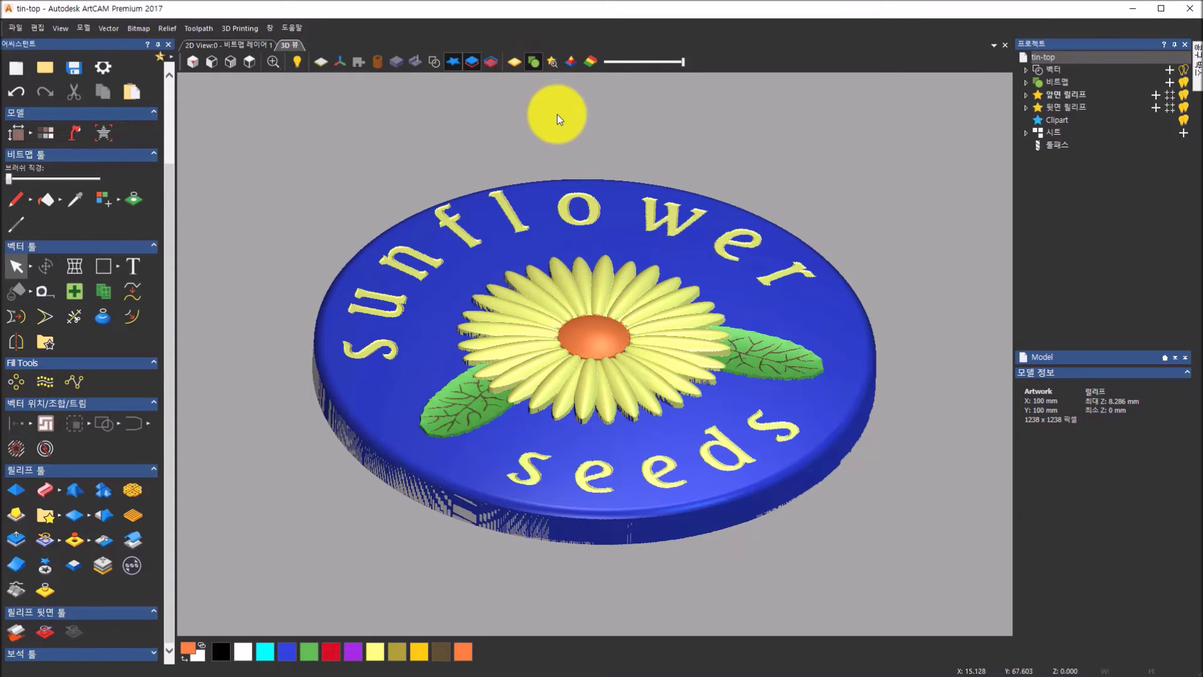
{"action": "left_click_drag", "start_coordinate": [658, 264], "coordinate": [569, 362]}
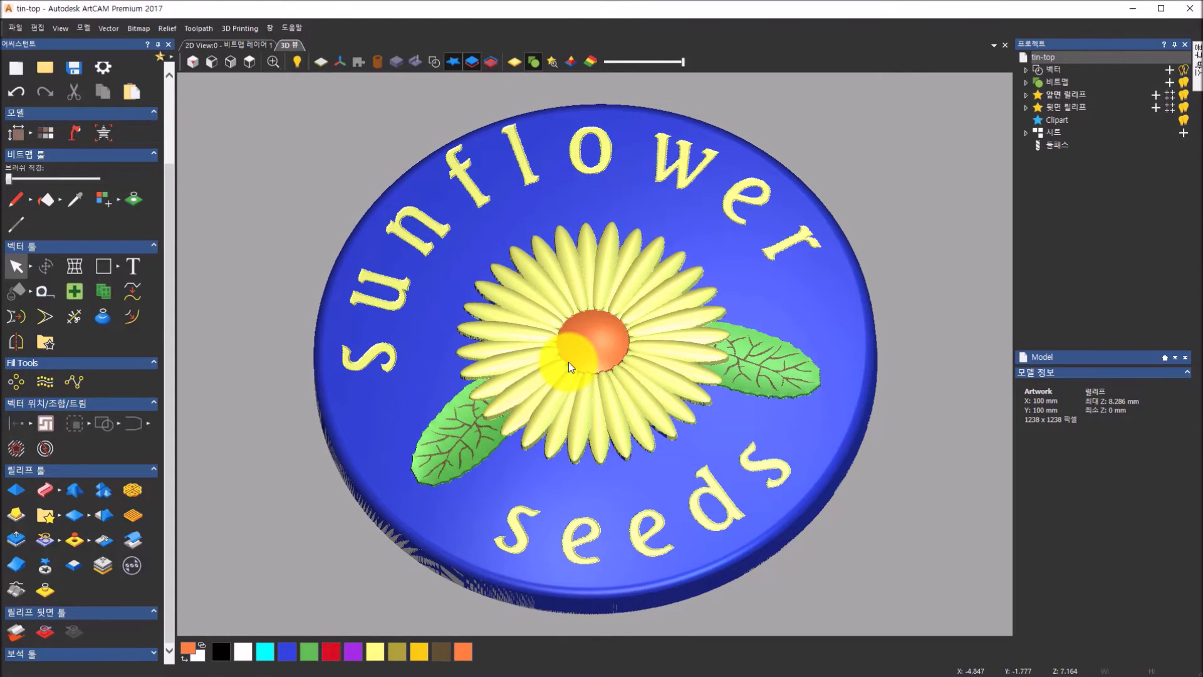
{"action": "left_click", "coordinate": [516, 62]}
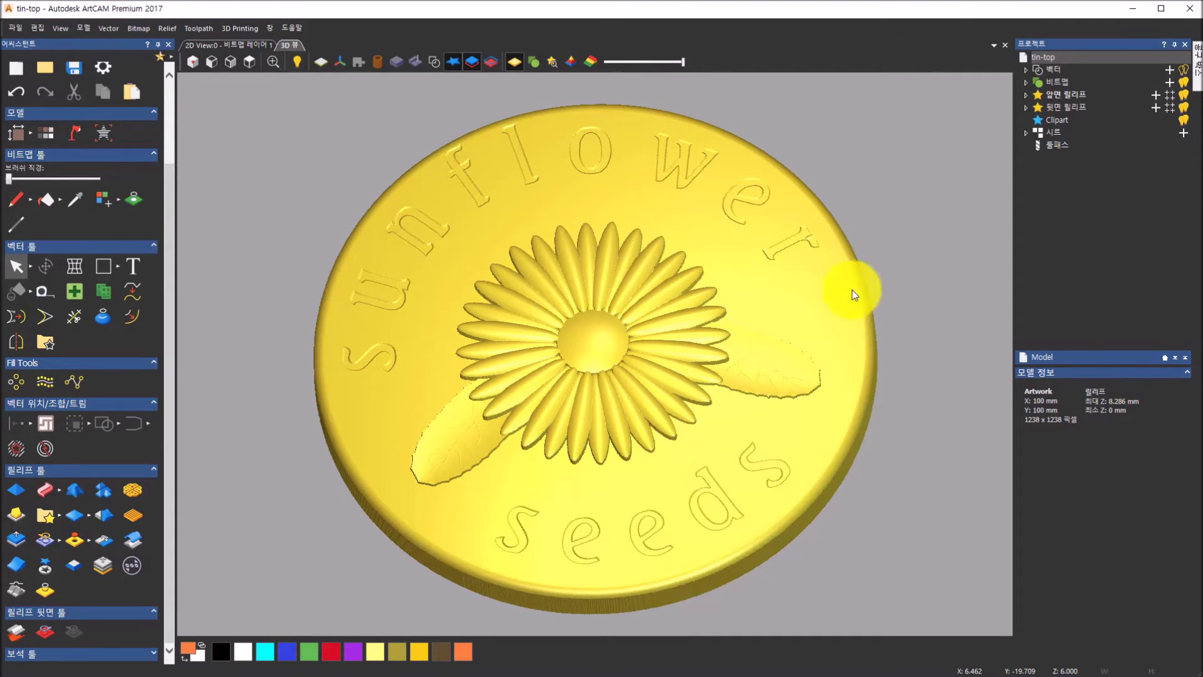
Display the vectors over the relief again and select the disc's outer circle.
{"action": "left_click", "coordinate": [1025, 97]}
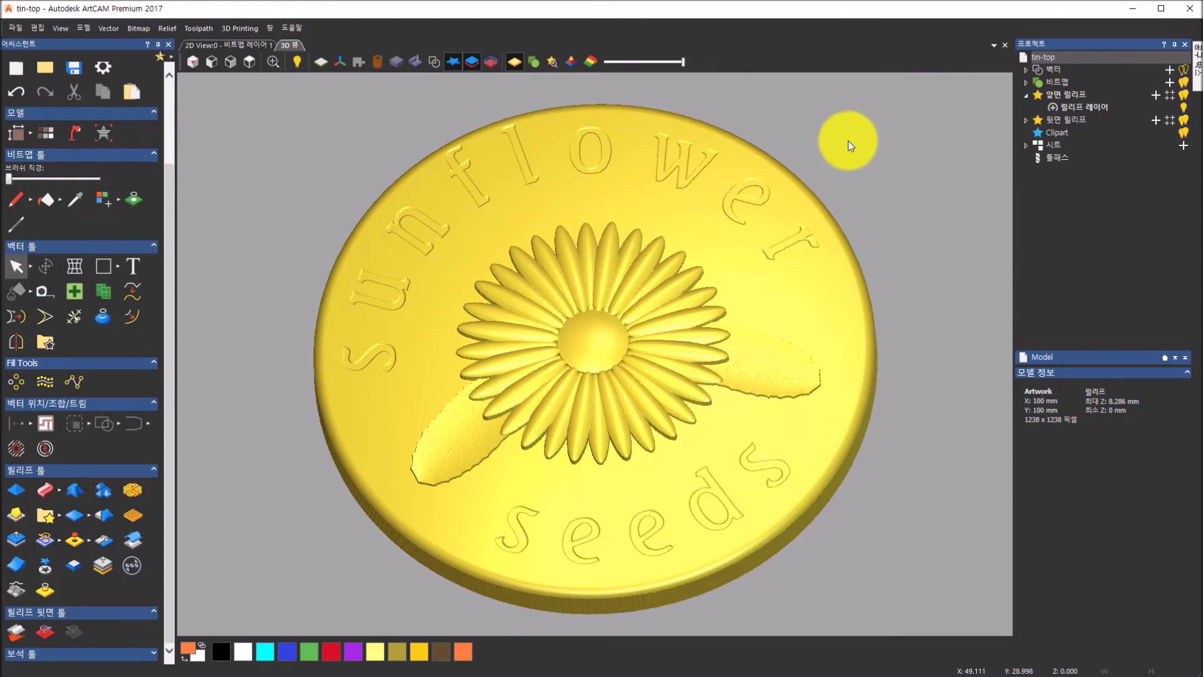
{"action": "left_click", "coordinate": [807, 186]}
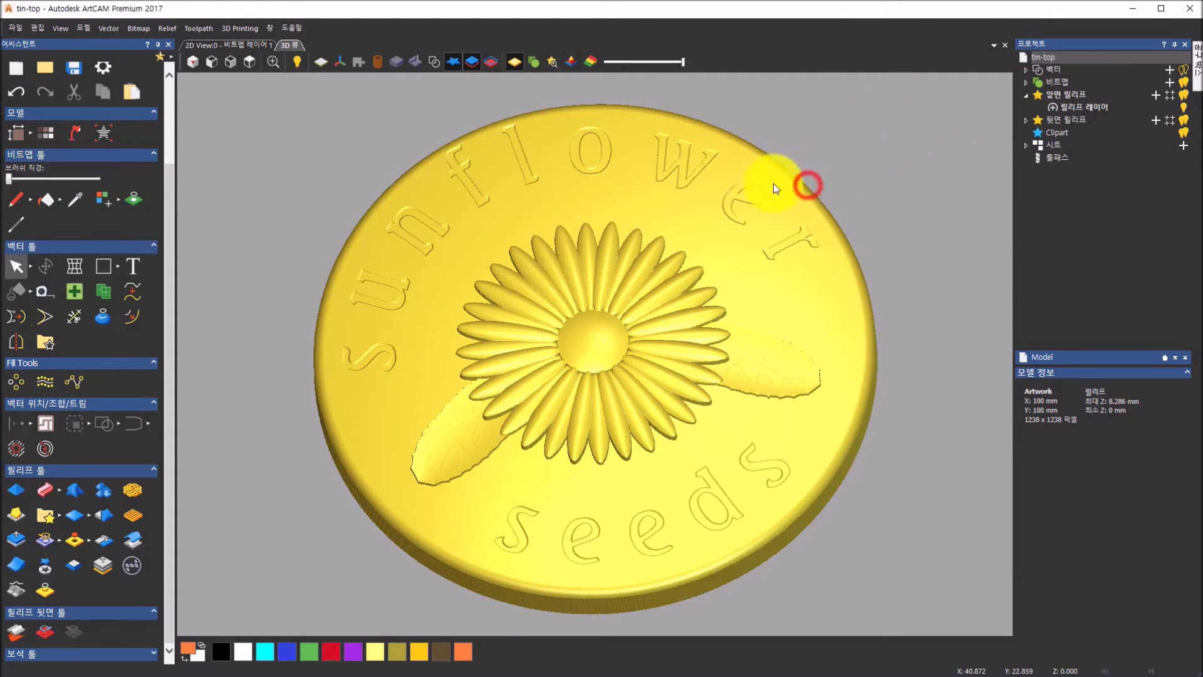
{"action": "left_click", "coordinate": [427, 62]}
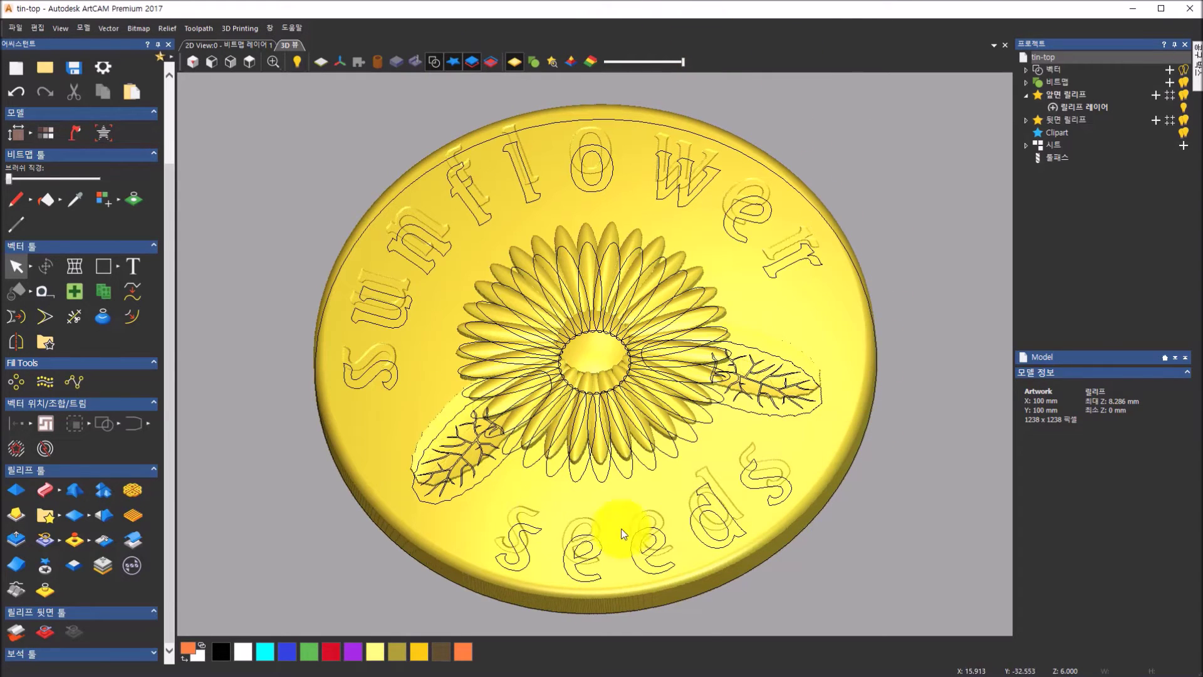
{"action": "left_click", "coordinate": [550, 123]}
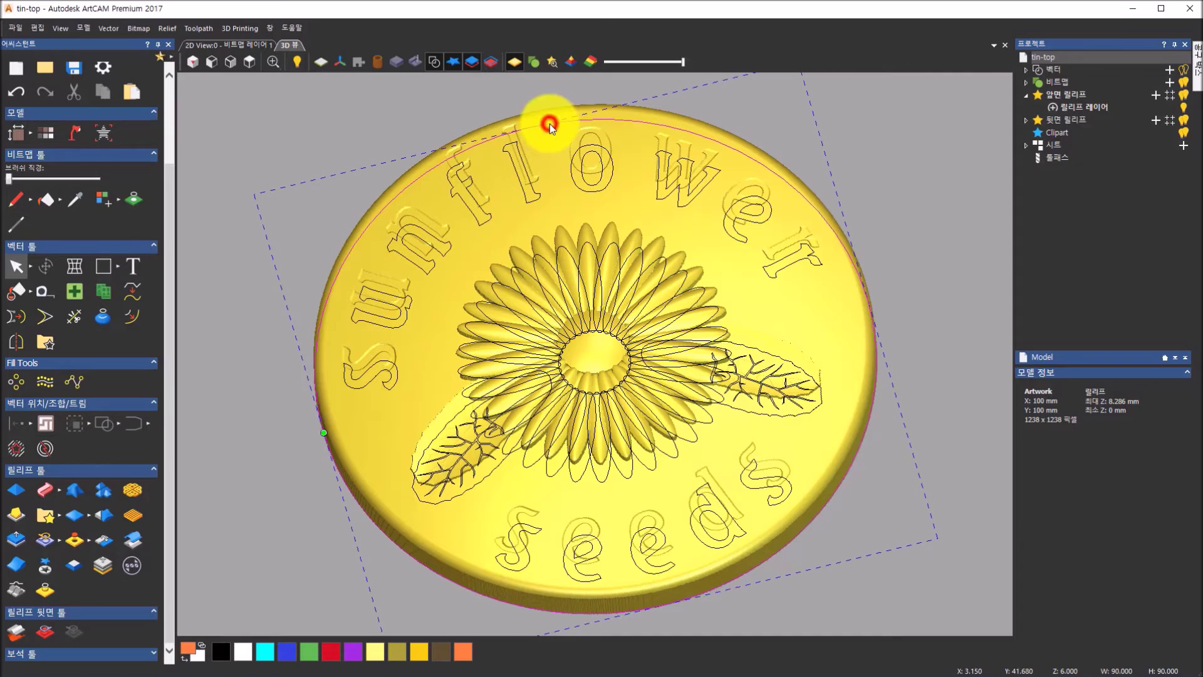
{"action": "left_click", "coordinate": [246, 58]}
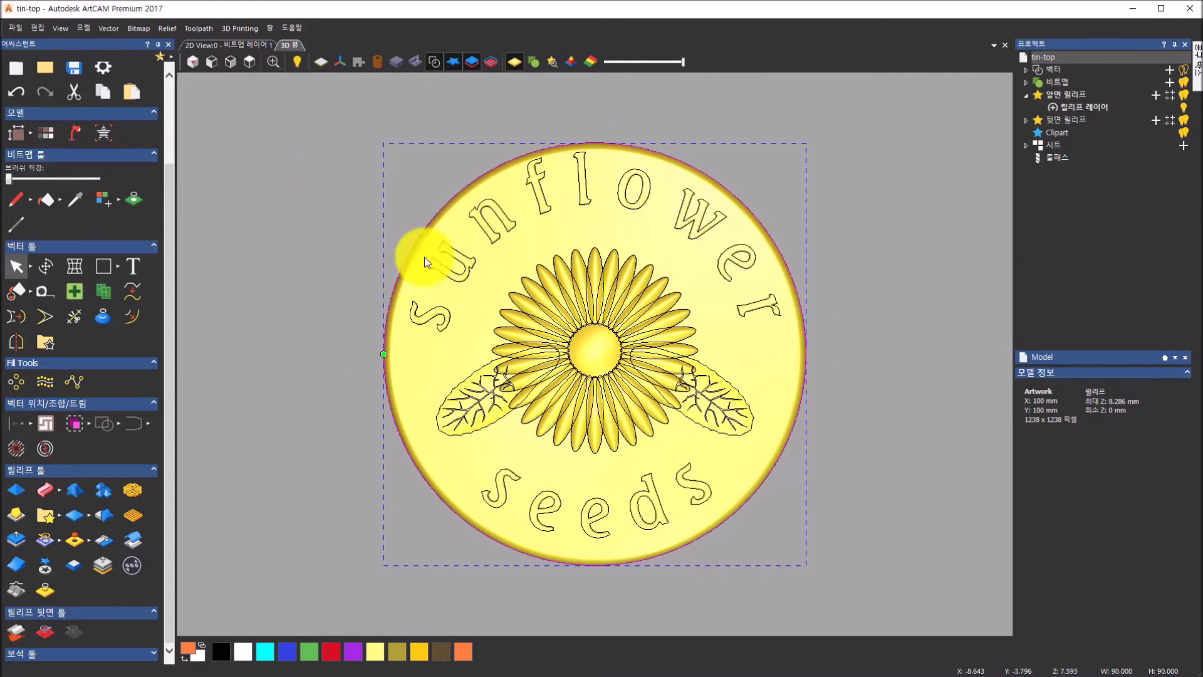
Copy the relief inside the selected circle and paste it as relief clipart over the disc.
{"action": "left_click", "coordinate": [45, 29]}
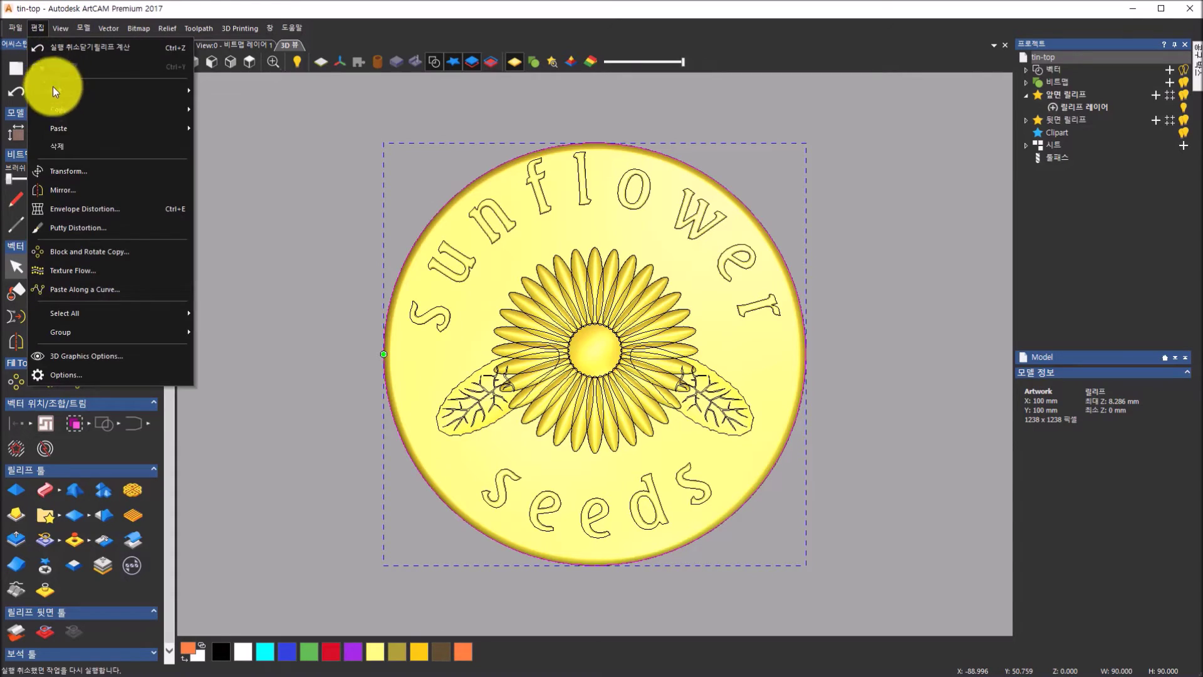
{"action": "mouse_move", "coordinate": [59, 111]}
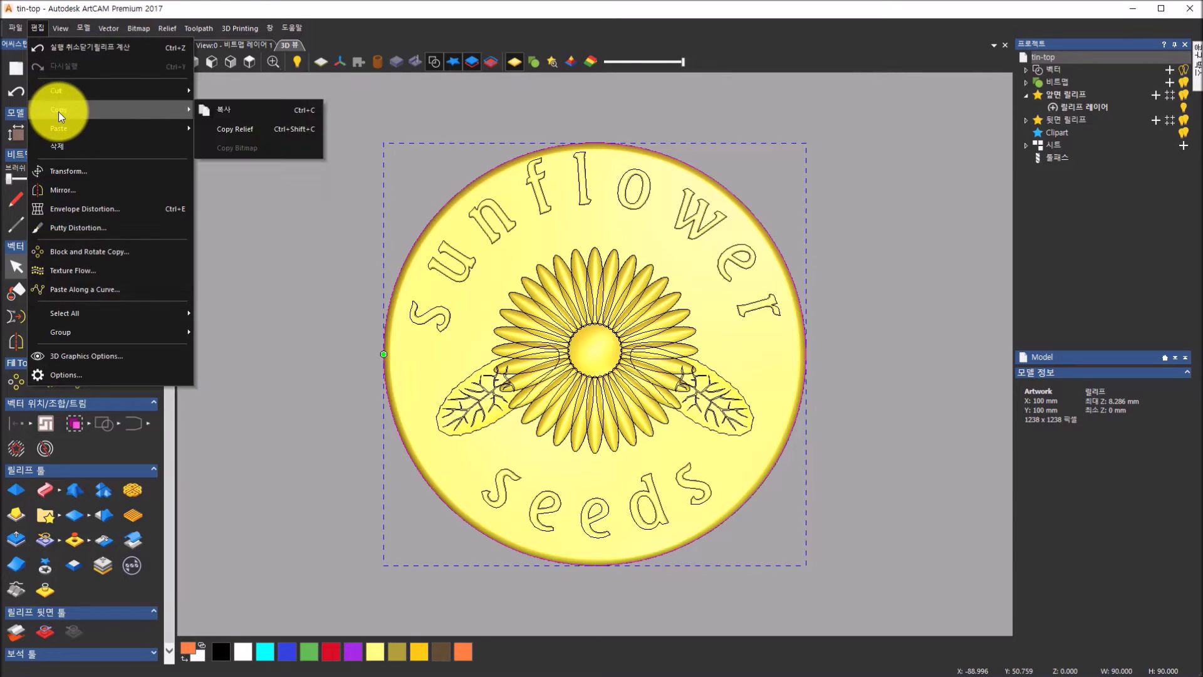
{"action": "left_click", "coordinate": [257, 128]}
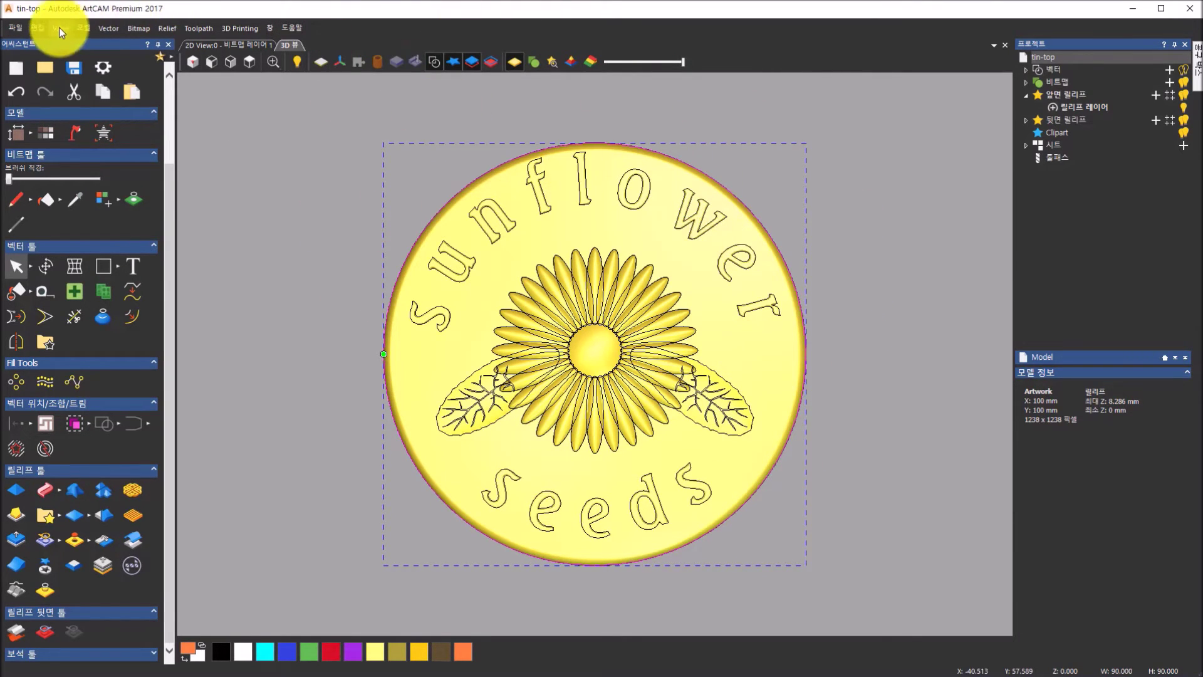
{"action": "left_click", "coordinate": [33, 31]}
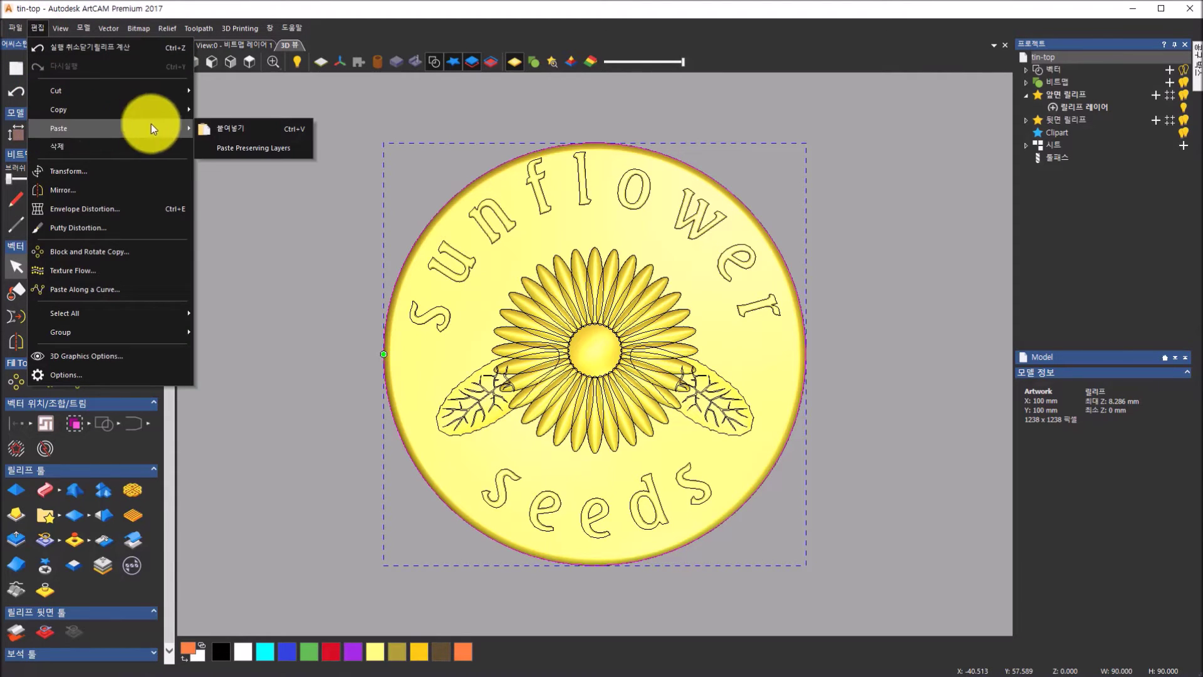
{"action": "left_click", "coordinate": [218, 125]}
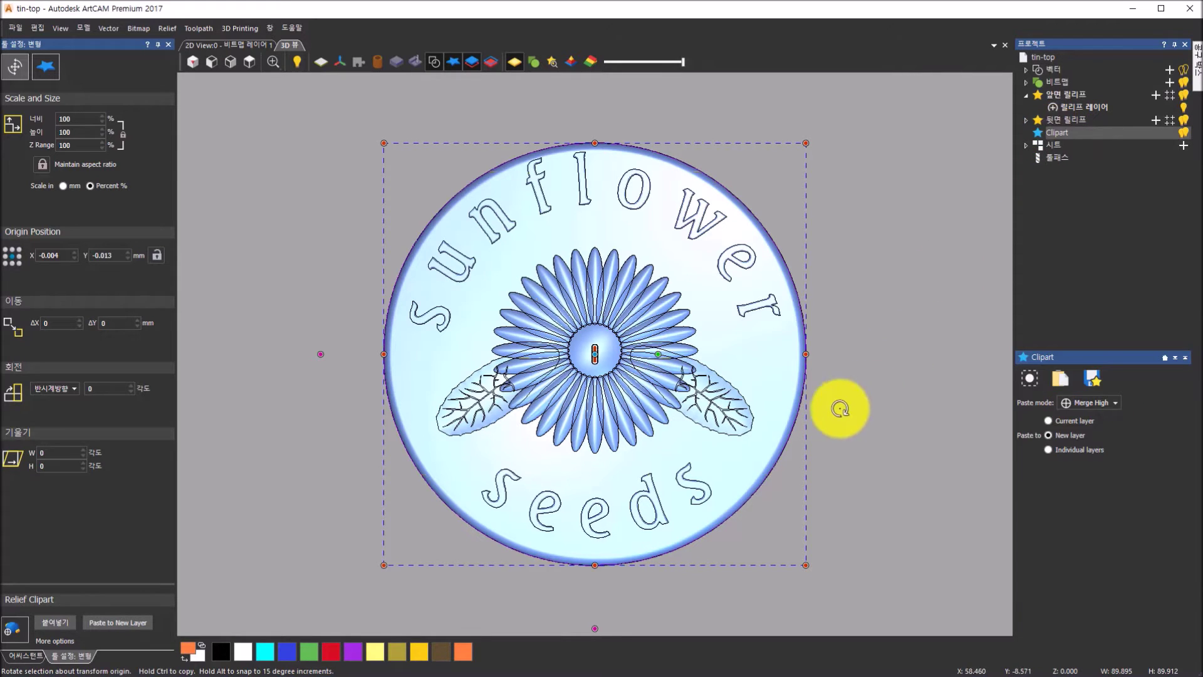
Start Envelope Distortion on the disc clipart and bulge the envelope's upper and right edges outward near their shared corner.
{"action": "left_click", "coordinate": [8, 656]}
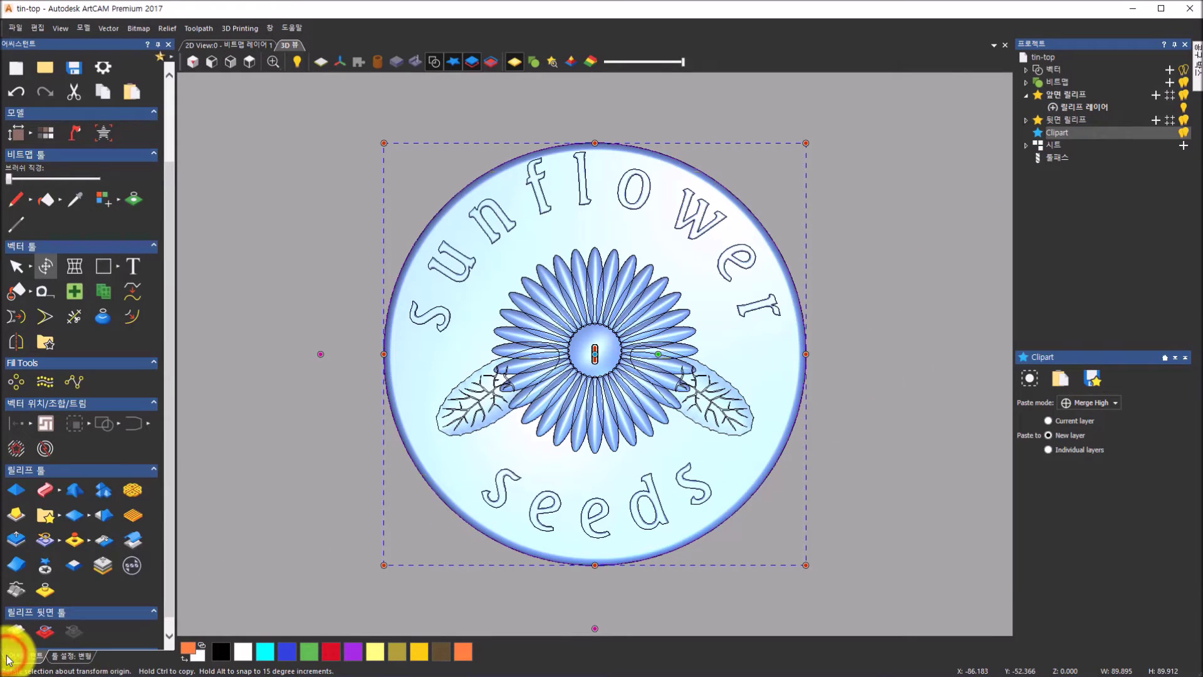
{"action": "left_click", "coordinate": [69, 265]}
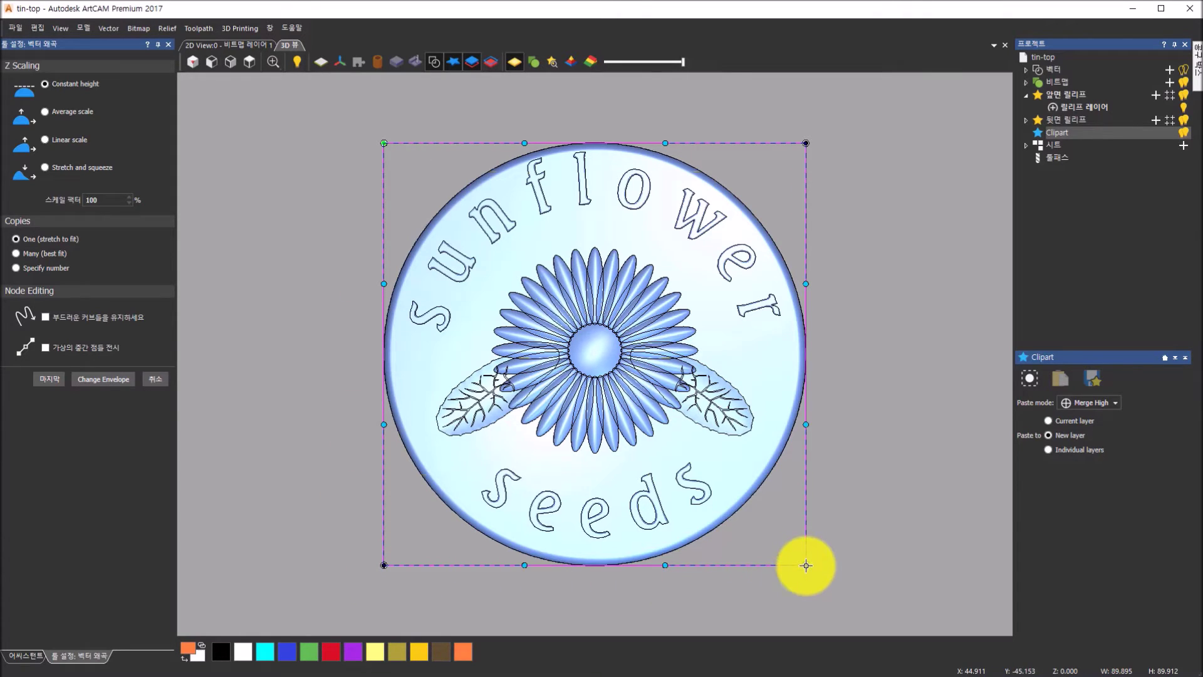
{"action": "mouse_move", "coordinate": [665, 143]}
{"action": "left_mouse_down"}
{"action": "mouse_move", "coordinate": [675, 123]}
{"action": "mouse_move", "coordinate": [695, 118]}
{"action": "left_mouse_up"}
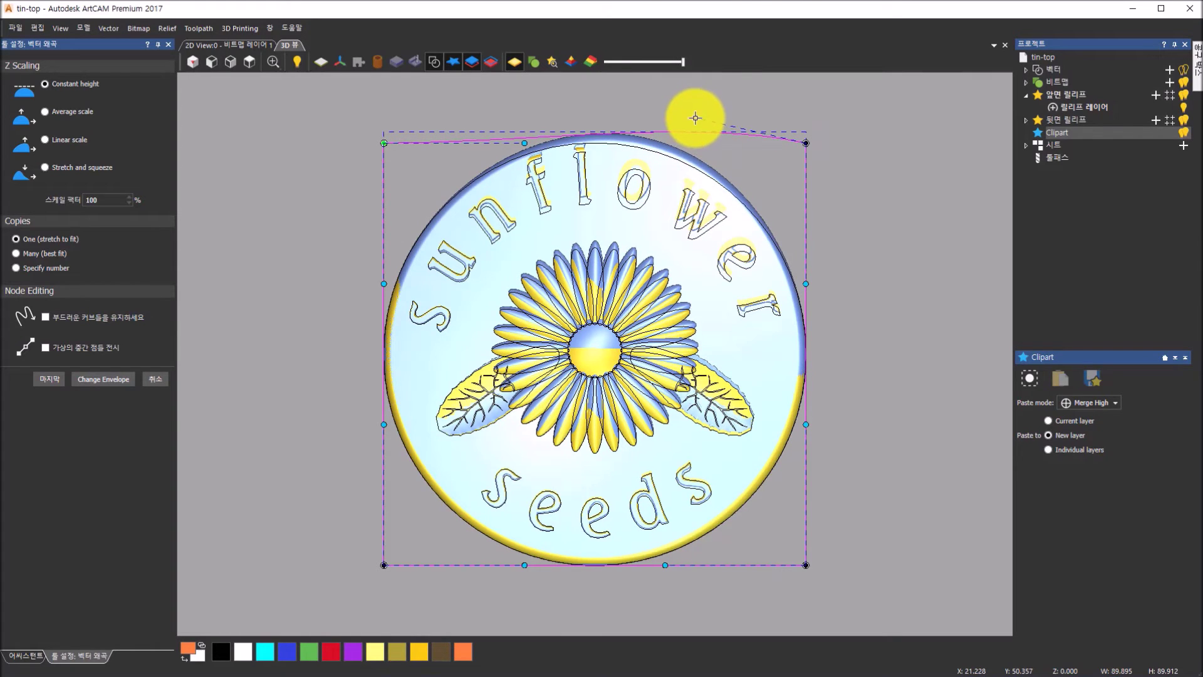
{"action": "left_click_drag", "start_coordinate": [807, 285], "coordinate": [857, 311]}
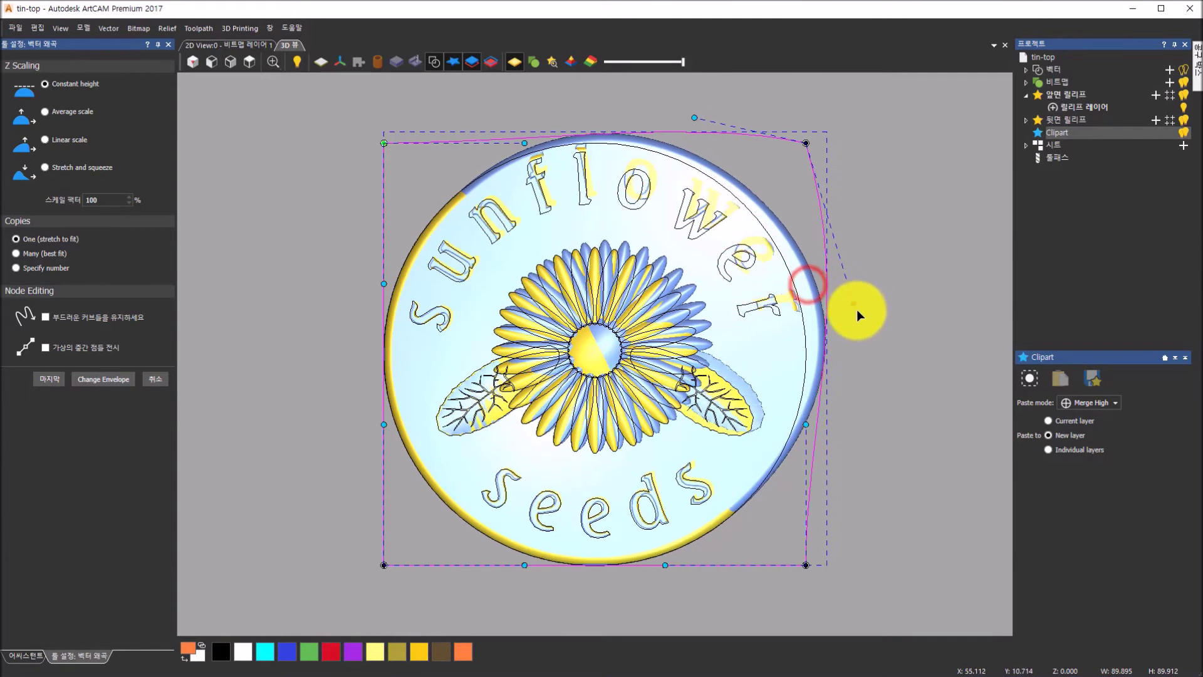
Curve the envelope's upper, right and lower edges inward so the disc clipart is squeezed on those sides.
{"action": "left_click_drag", "start_coordinate": [524, 143], "coordinate": [523, 210]}
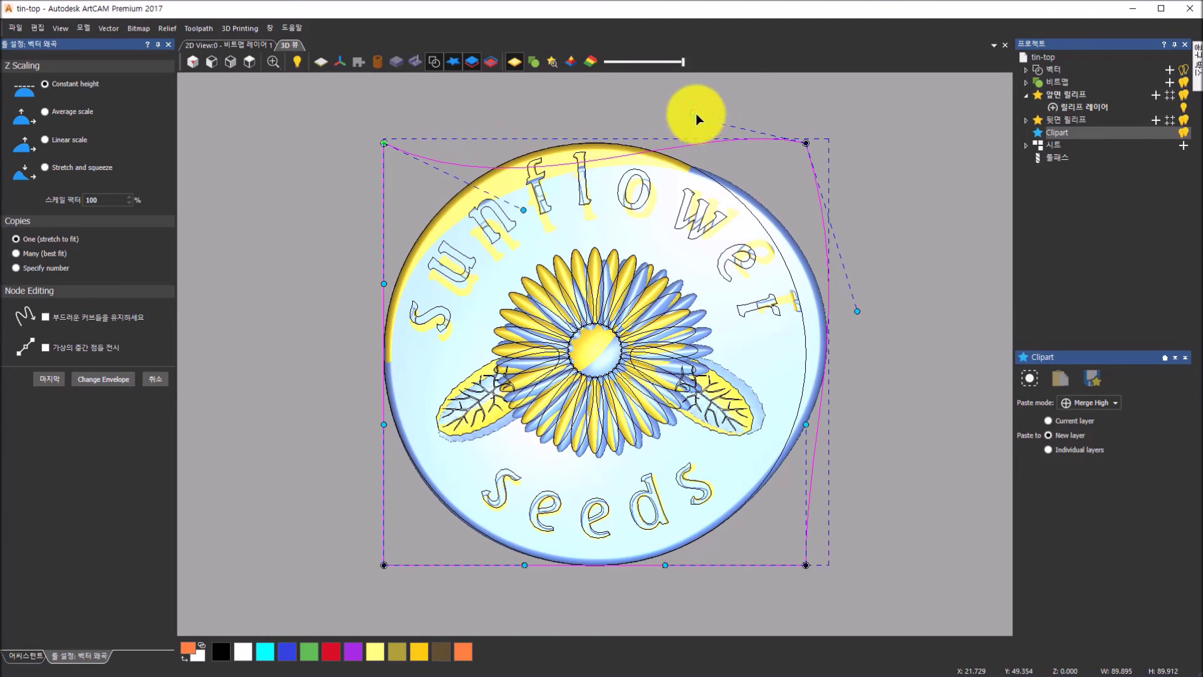
{"action": "left_click_drag", "start_coordinate": [694, 118], "coordinate": [696, 182]}
{"action": "left_click_drag", "start_coordinate": [856, 312], "coordinate": [749, 295]}
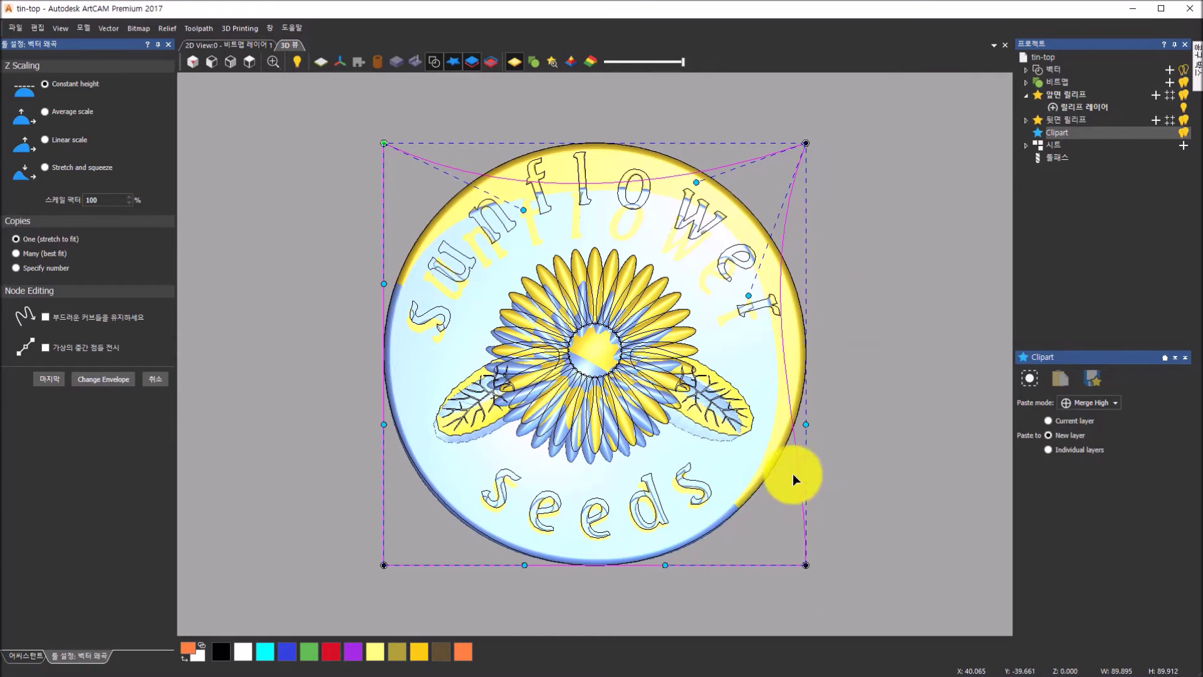
{"action": "left_click_drag", "start_coordinate": [664, 565], "coordinate": [667, 543]}
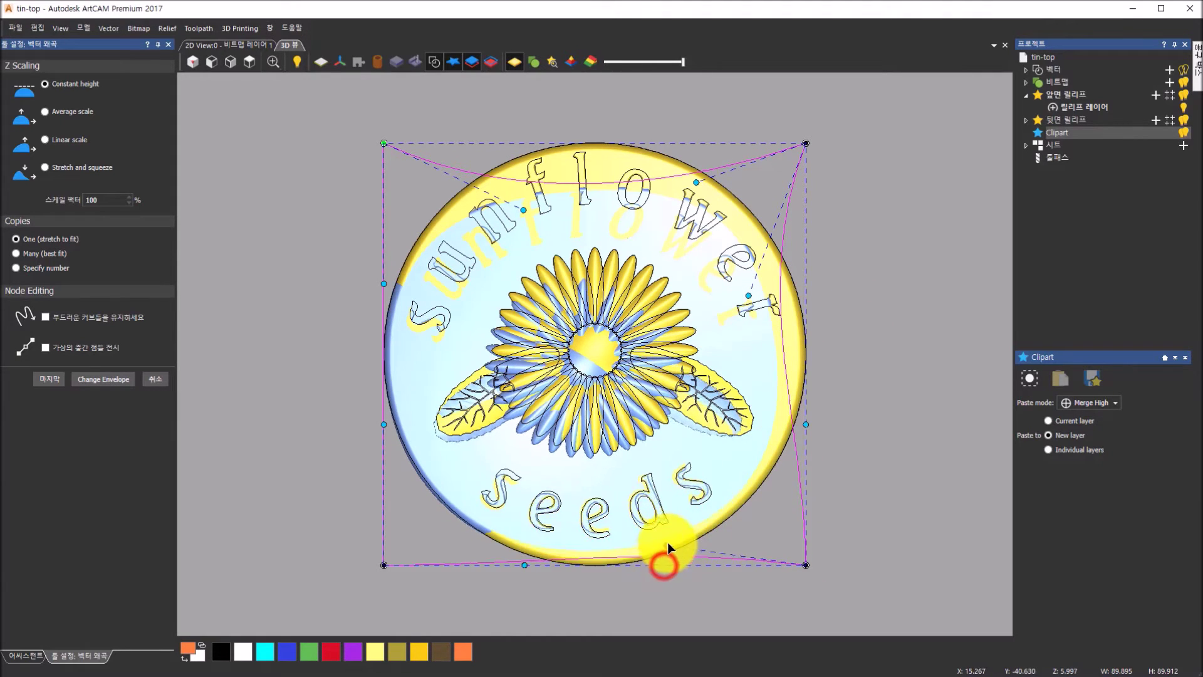
{"action": "left_click_drag", "start_coordinate": [525, 563], "coordinate": [523, 537]}
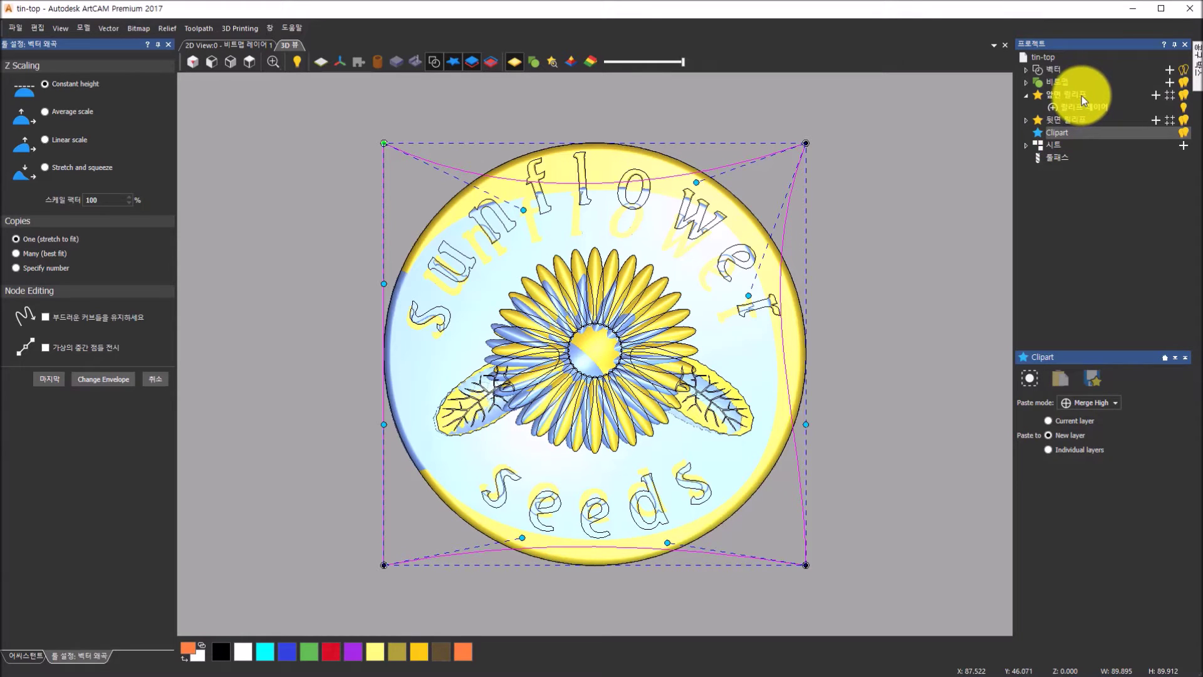
Hide the original relief layer and curve the envelope's left edge inward to give the disc a rounded-square outline.
{"action": "left_click", "coordinate": [1185, 106]}
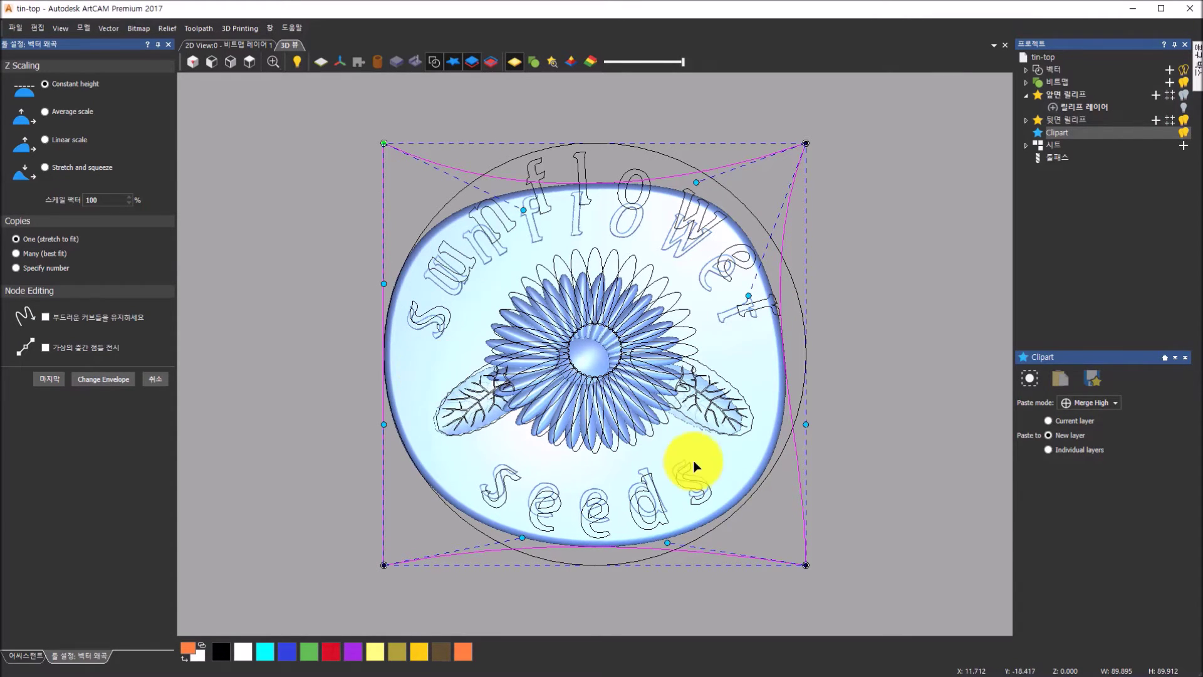
{"action": "left_click_drag", "start_coordinate": [704, 478], "coordinate": [896, 288]}
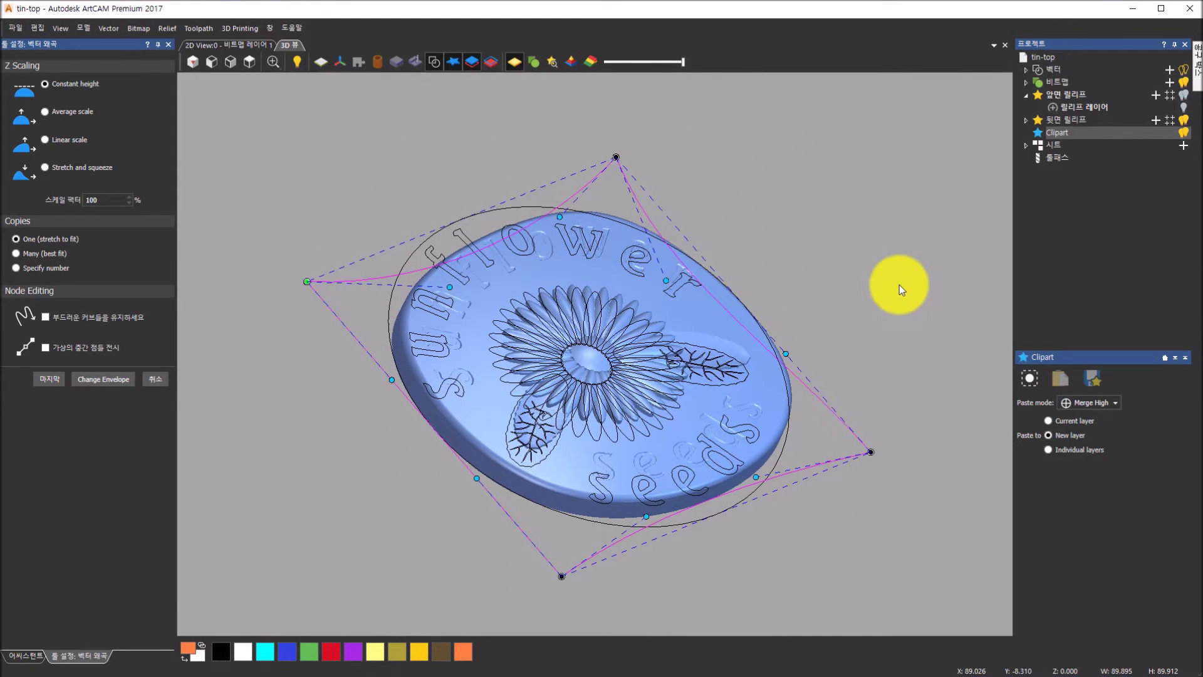
{"action": "left_click_drag", "start_coordinate": [394, 380], "coordinate": [410, 361]}
{"action": "left_click_drag", "start_coordinate": [475, 480], "coordinate": [488, 461]}
{"action": "left_click_drag", "start_coordinate": [827, 440], "coordinate": [524, 389]}
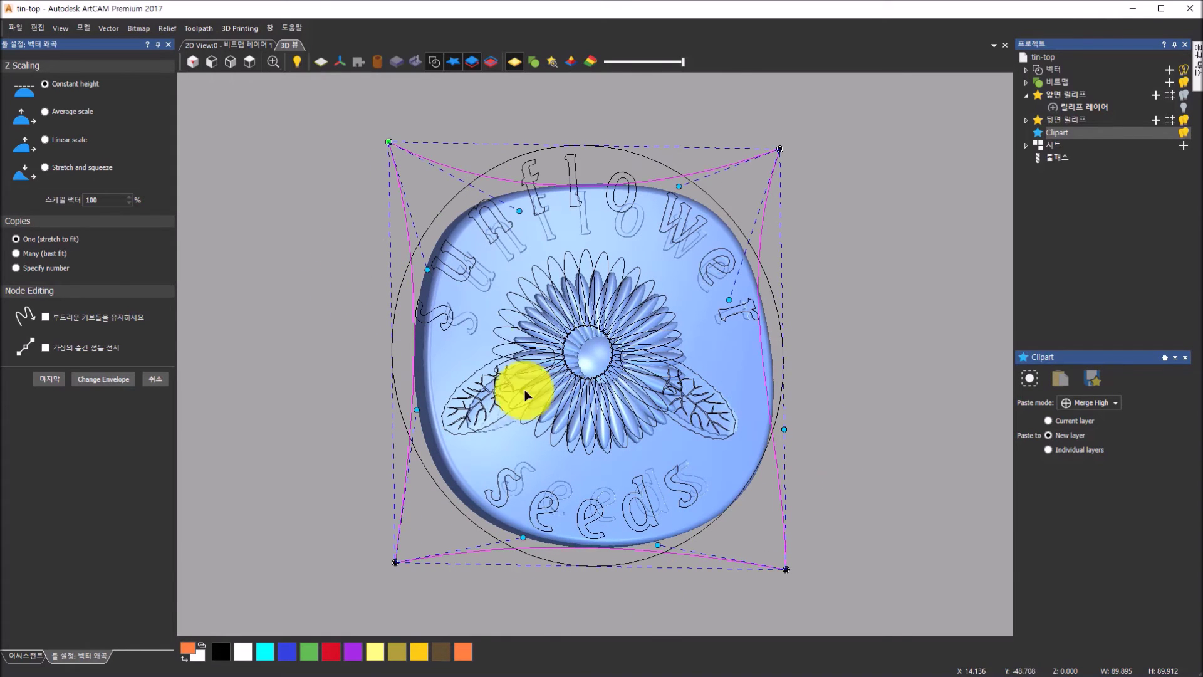
Apply the envelope distortion from the overhead view and paste the reshaped clipart to a new relief layer.
{"action": "left_click", "coordinate": [251, 61]}
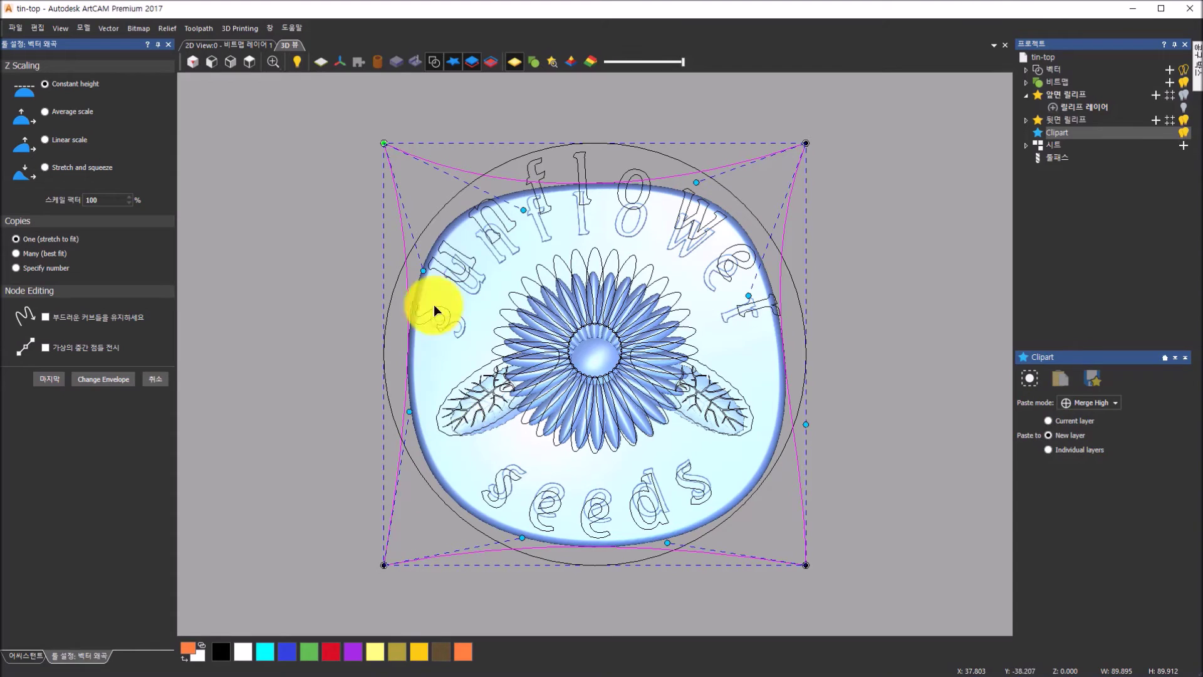
{"action": "left_click", "coordinate": [52, 384]}
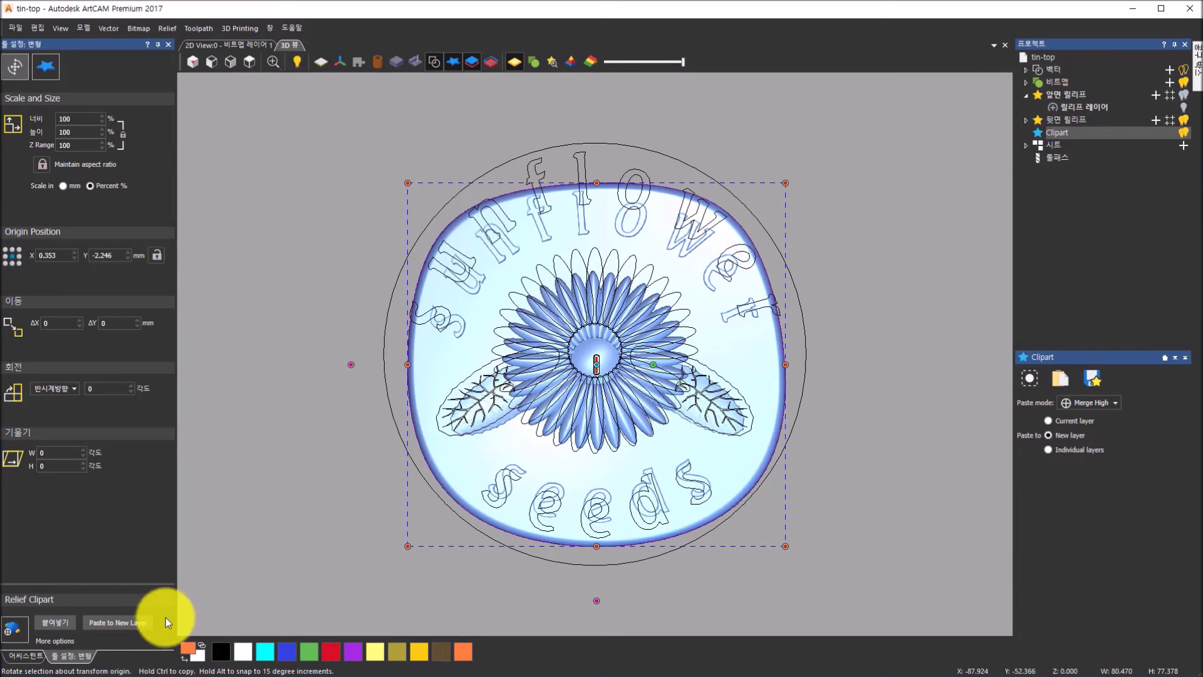
{"action": "left_click", "coordinate": [114, 622]}
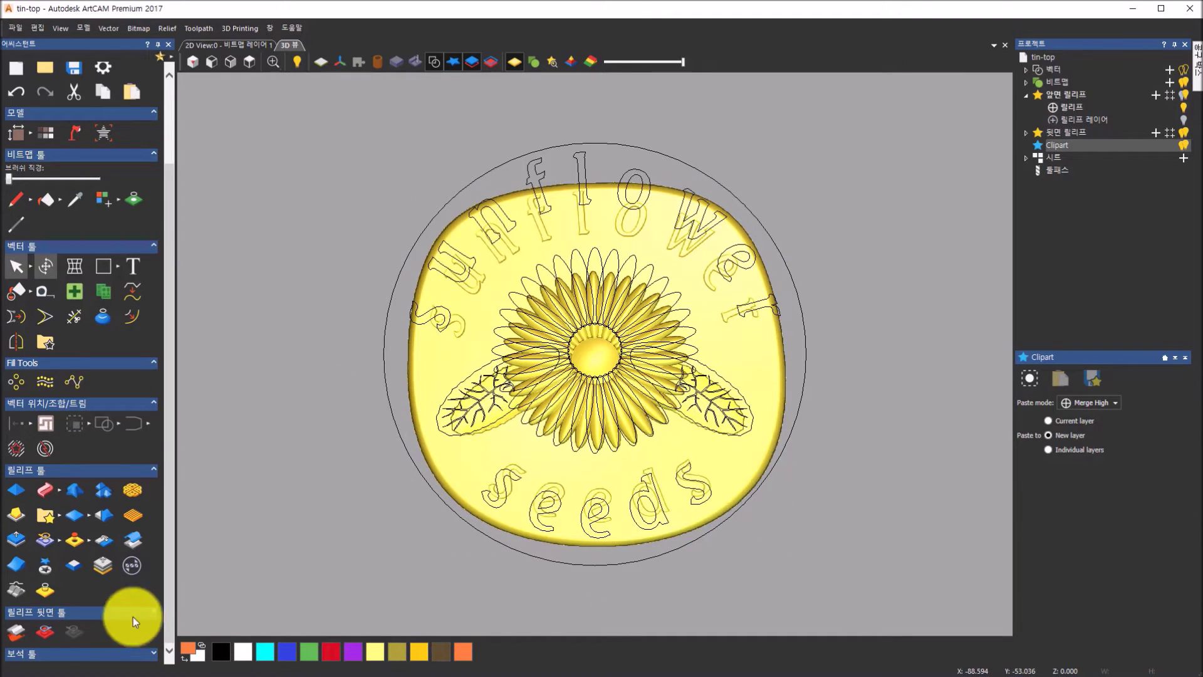
Select the pasted relief layer and toggle its visibility to check what it contains.
{"action": "left_click", "coordinate": [1077, 114]}
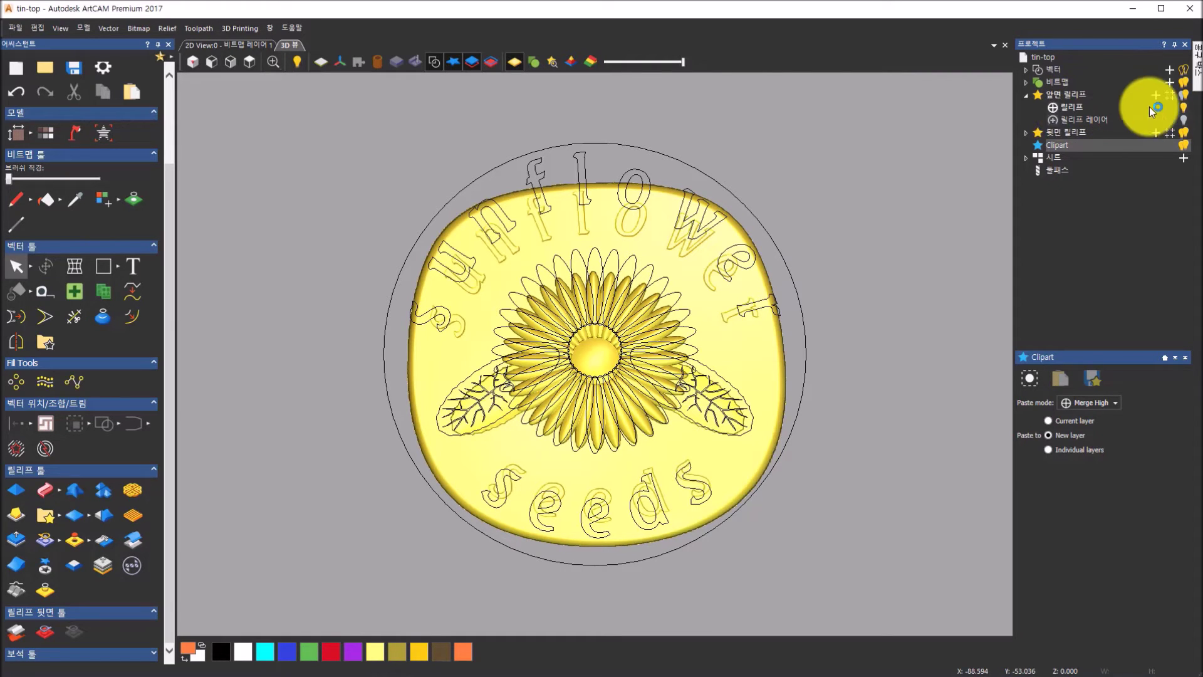
{"action": "left_click", "coordinate": [1181, 108]}
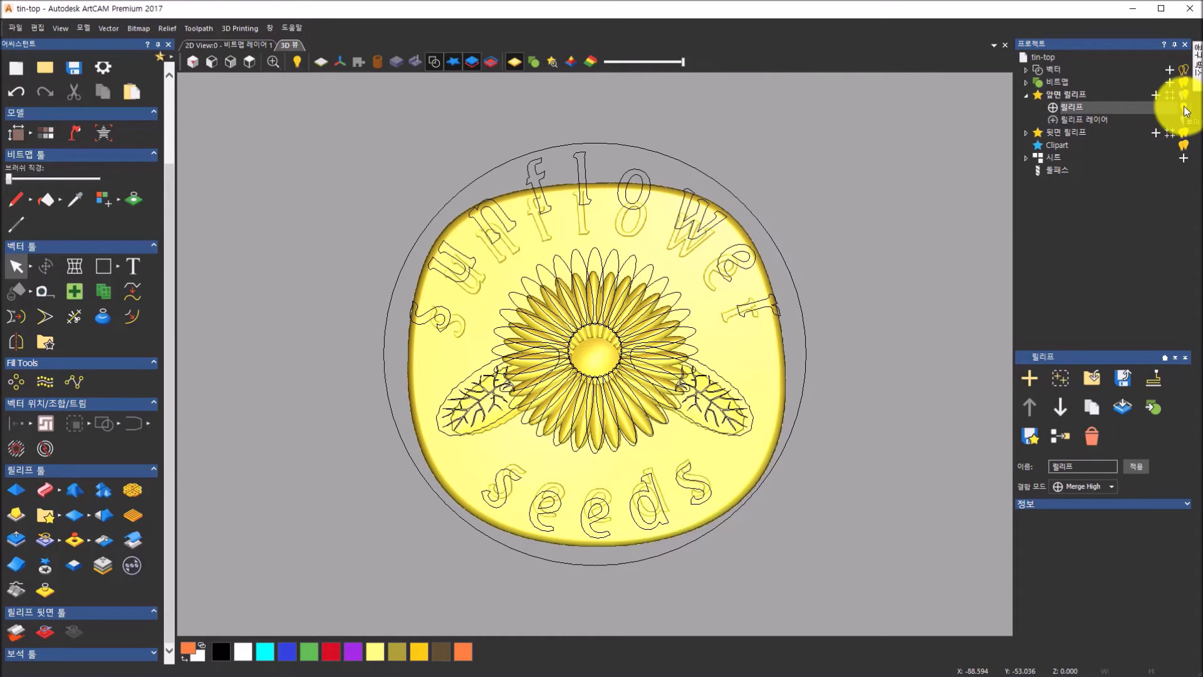
{"action": "left_click", "coordinate": [1184, 108]}
{"action": "left_click", "coordinate": [1184, 109]}
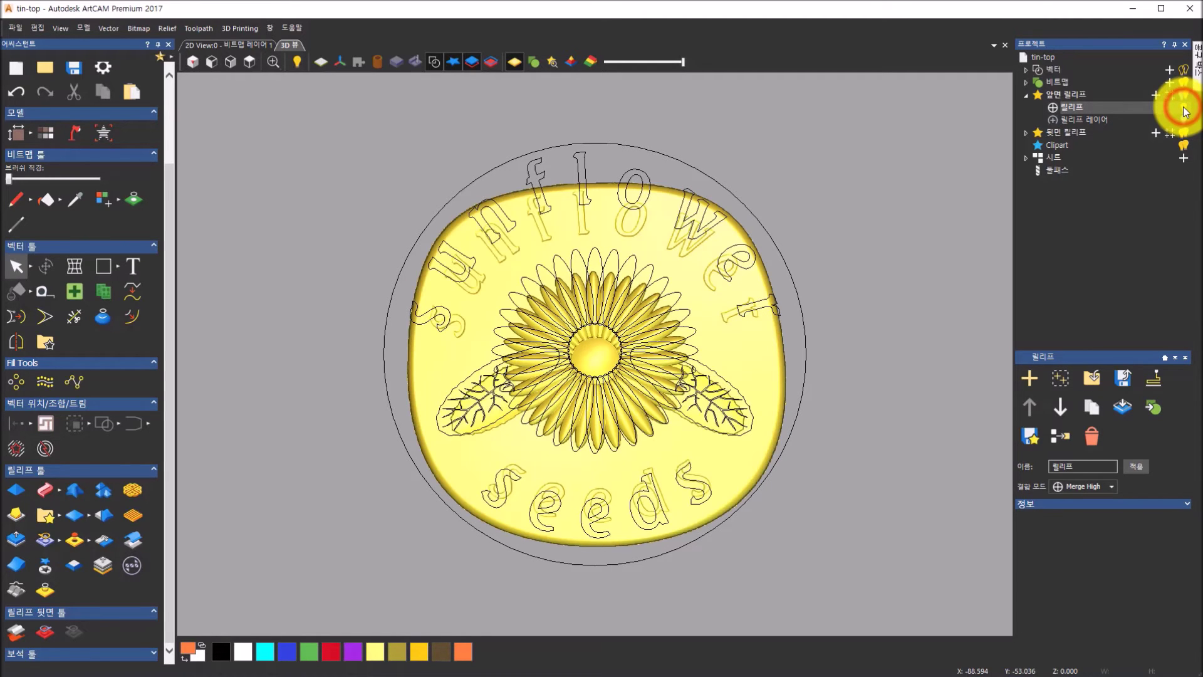
{"action": "left_click", "coordinate": [1184, 109]}
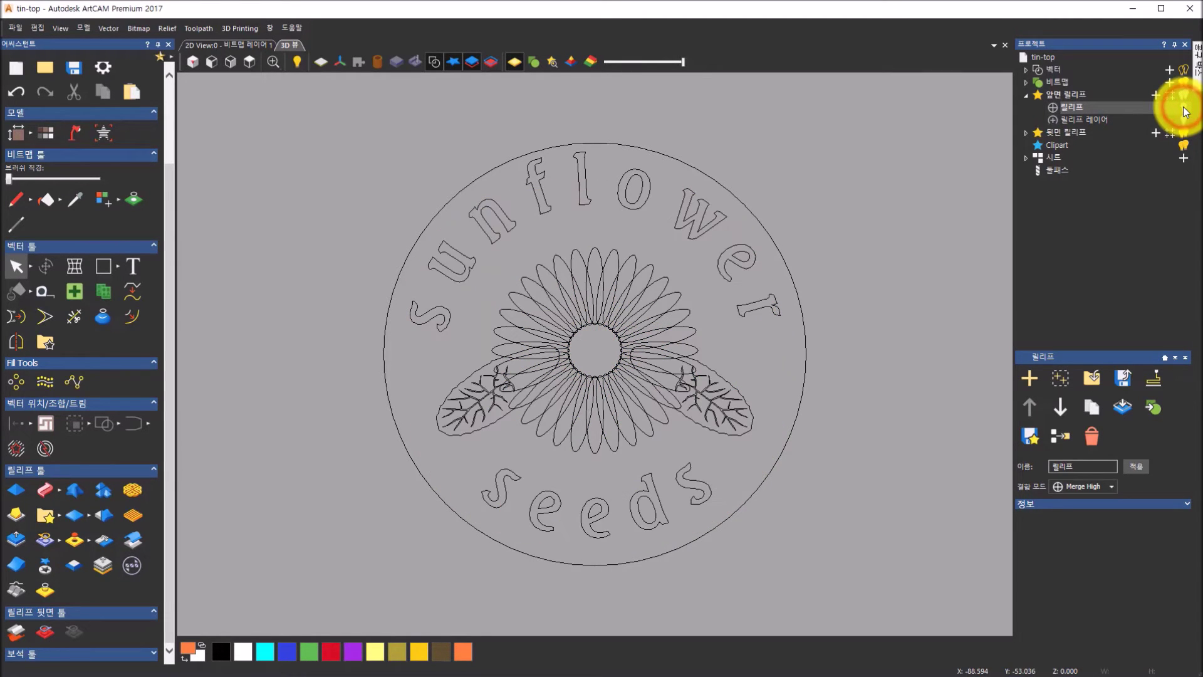
{"action": "left_click", "coordinate": [1183, 109]}
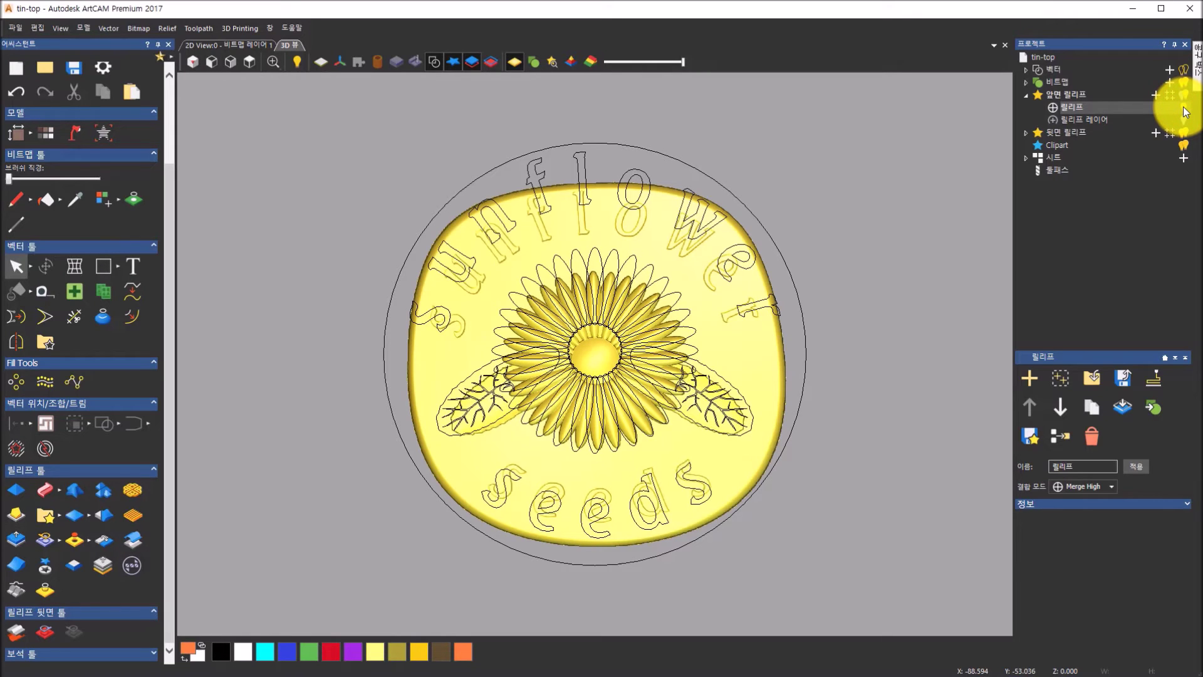
{"action": "left_click", "coordinate": [1184, 109]}
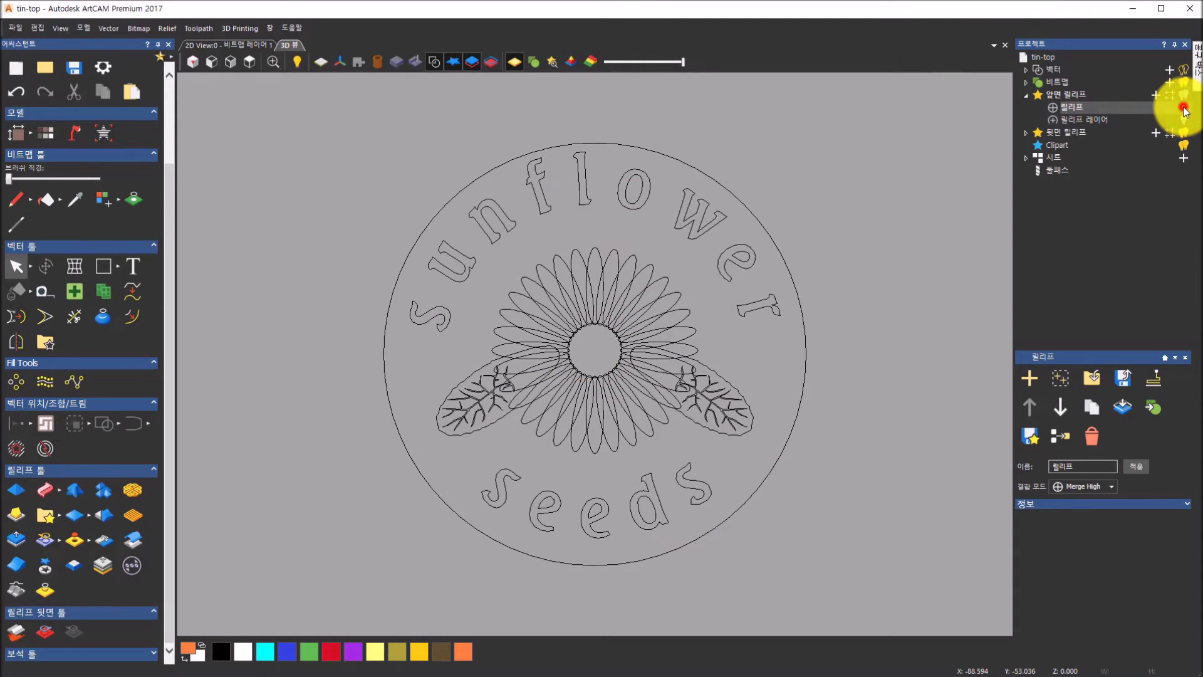
{"action": "left_click", "coordinate": [1184, 110]}
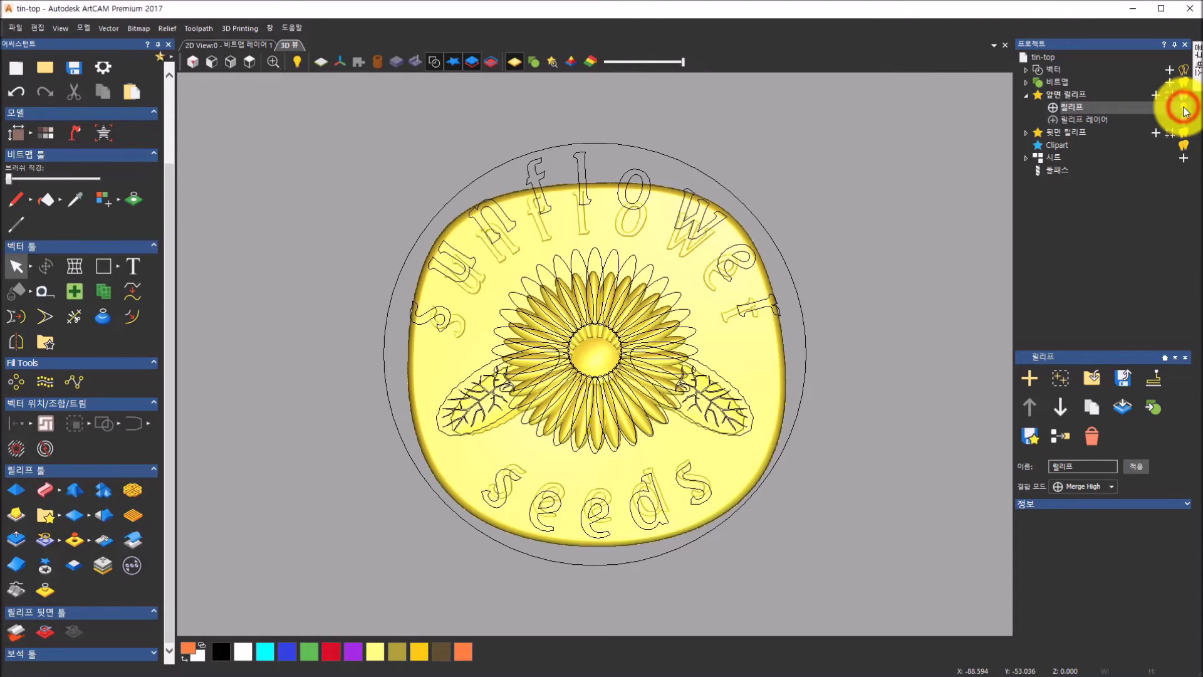
Hide the vectors in the 3D view and examine the distorted relief from oblique and overhead angles.
{"action": "left_click", "coordinate": [434, 63]}
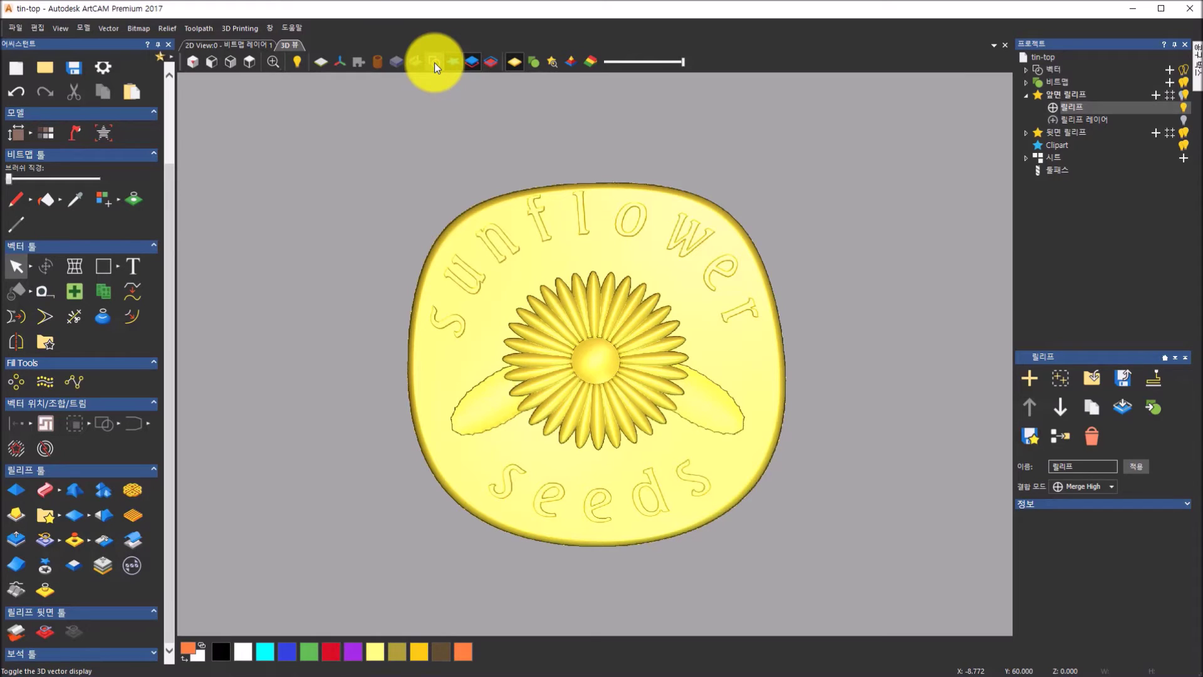
{"action": "left_click", "coordinate": [1183, 108]}
{"action": "left_click", "coordinate": [1183, 107]}
{"action": "left_click_drag", "start_coordinate": [600, 499], "coordinate": [411, 134]}
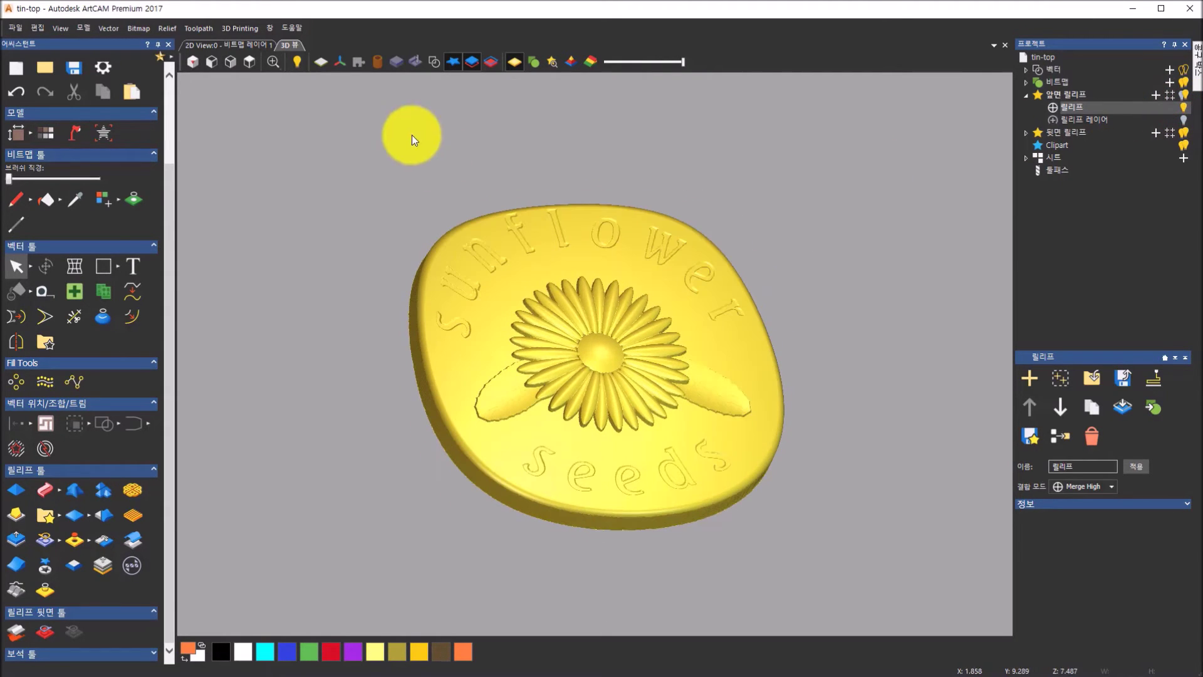
{"action": "left_click", "coordinate": [253, 65]}
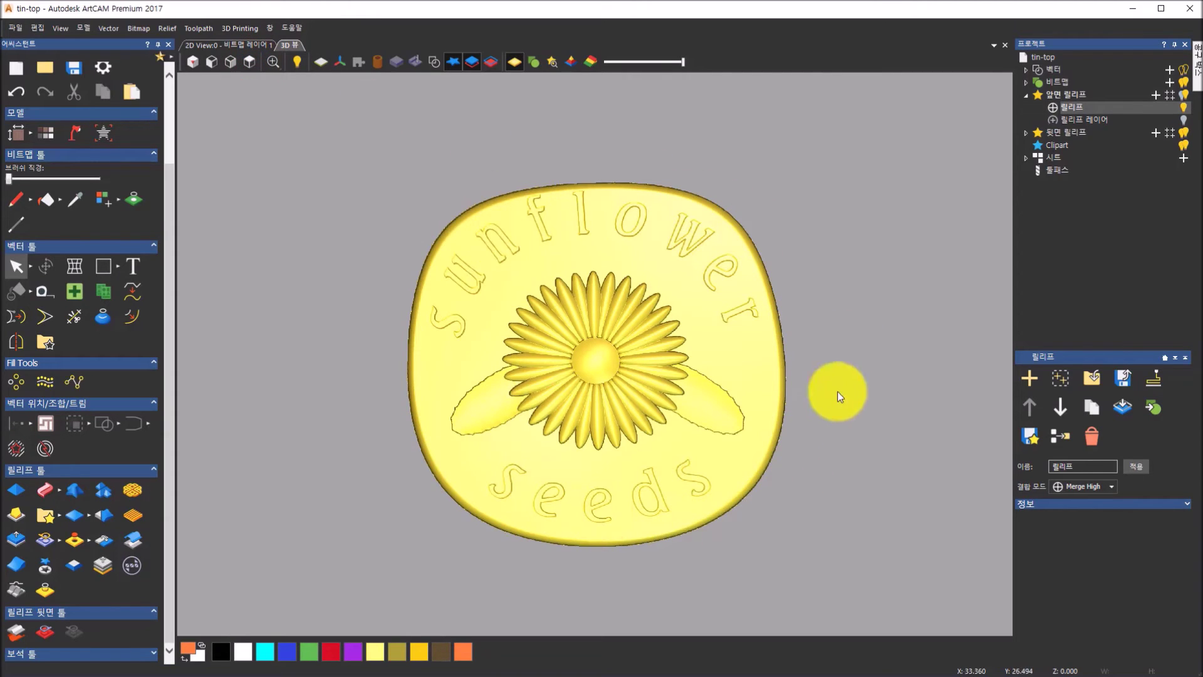
Hide the distorted relief layer and display the original round disc relief layer again.
{"action": "left_click", "coordinate": [1184, 108]}
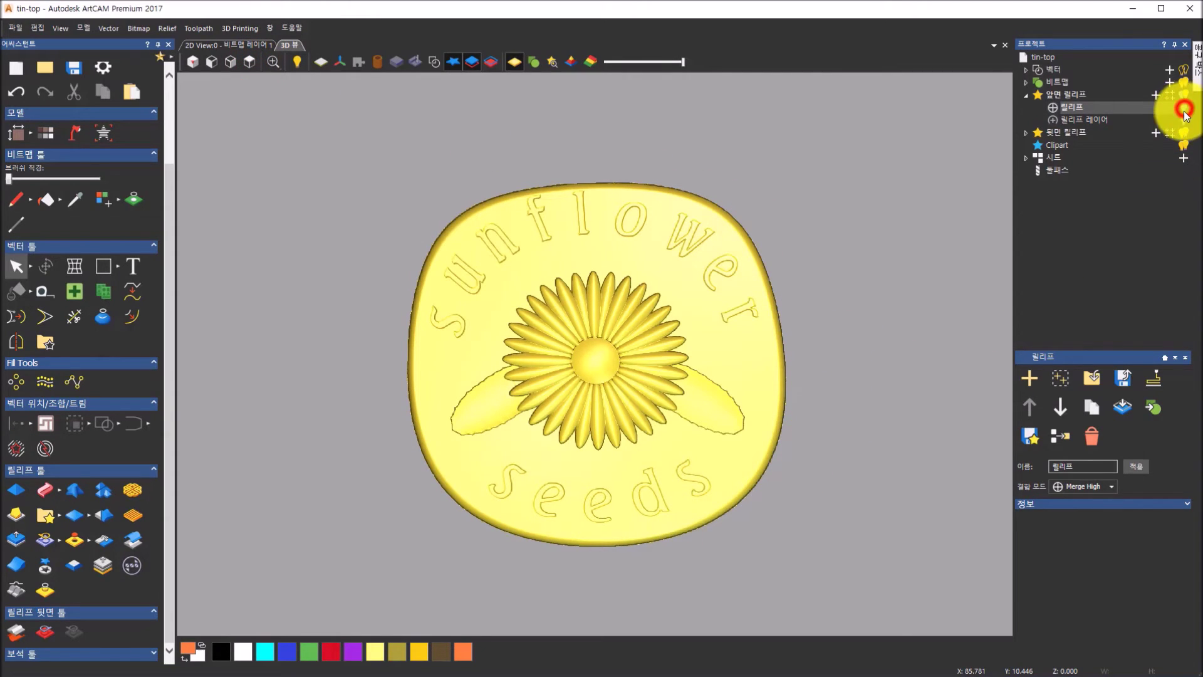
{"action": "left_click", "coordinate": [1183, 121]}
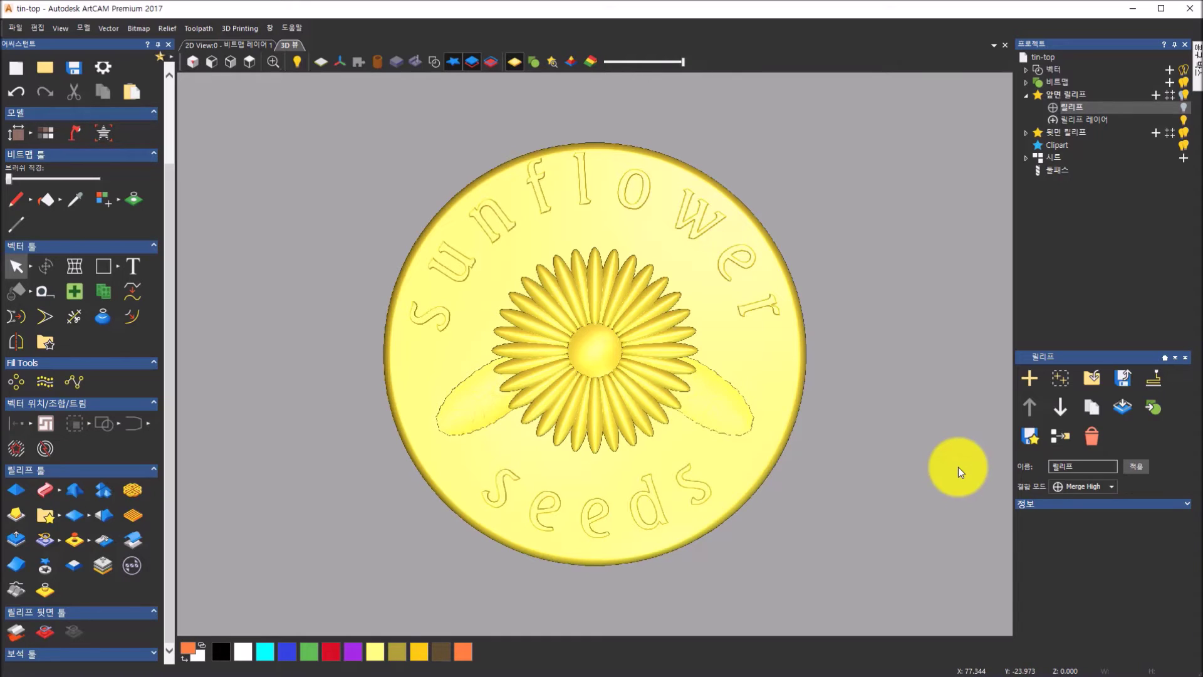
{"action": "key", "text": "ctrl+z"}
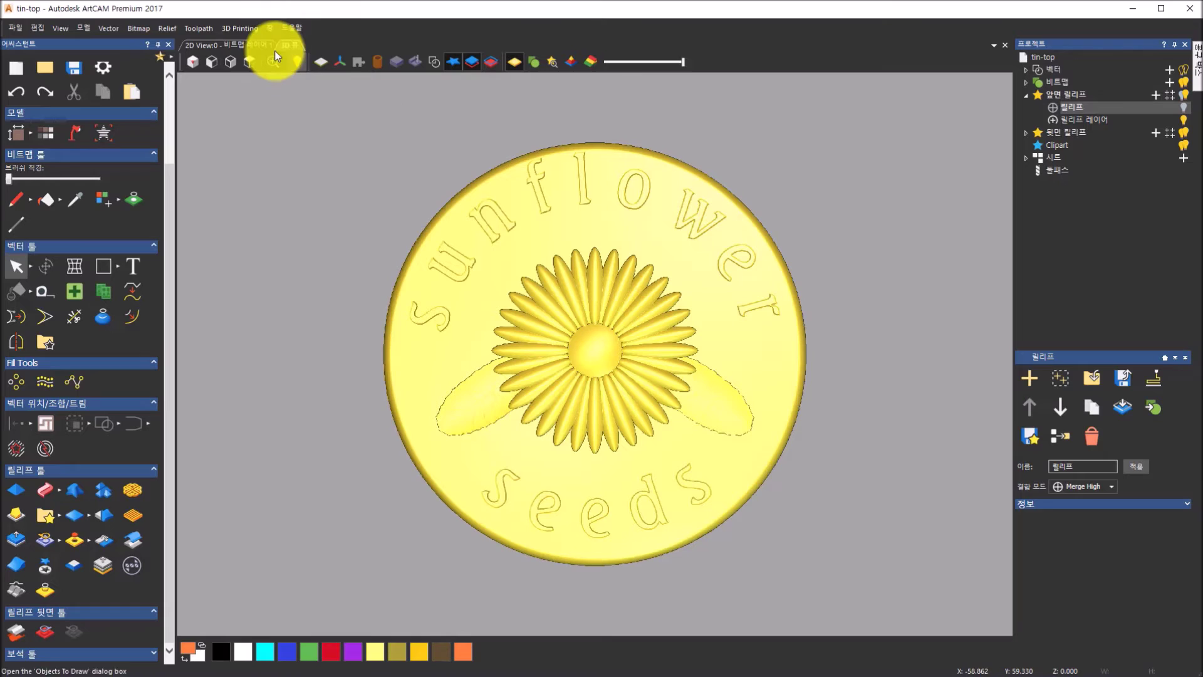
Create a greyscale bitmap layer from the original disc relief layer and display it in the 2D view.
{"action": "left_click", "coordinate": [257, 44]}
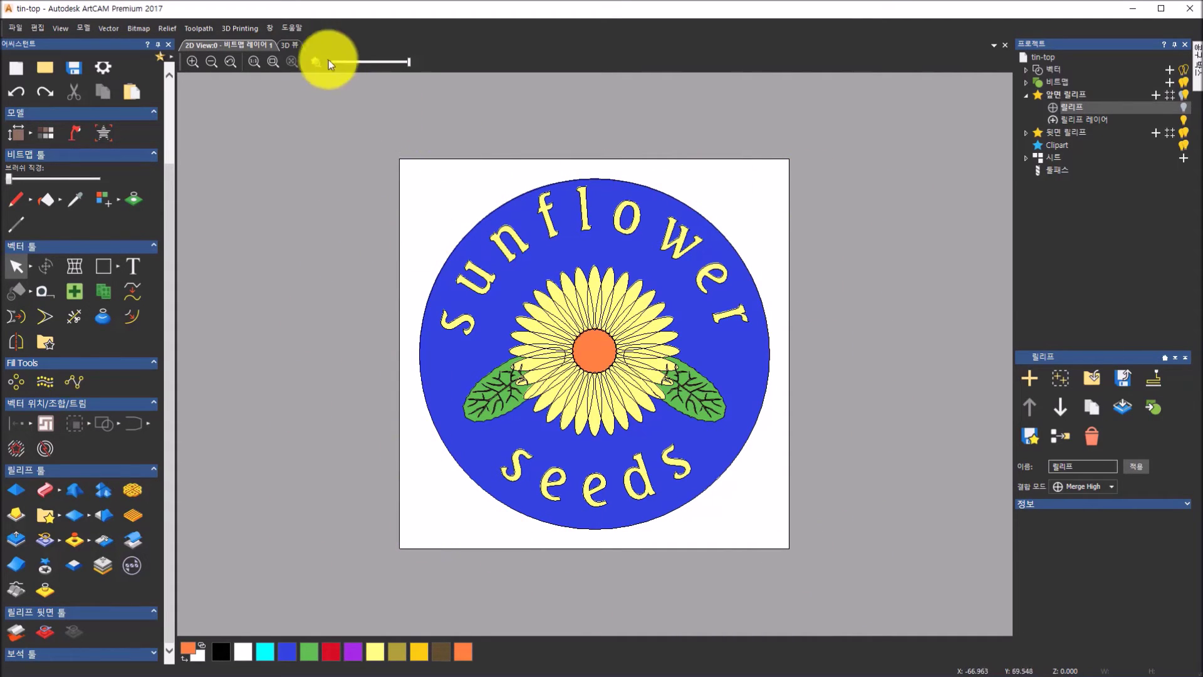
{"action": "left_click", "coordinate": [289, 46]}
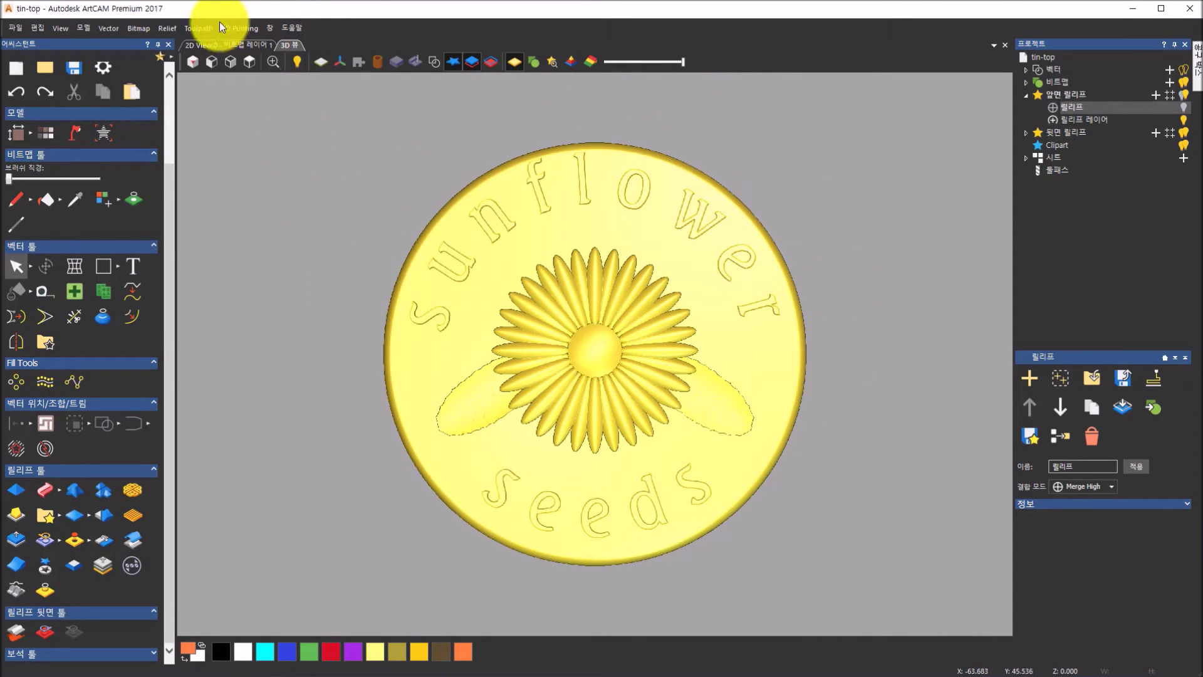
{"action": "left_click", "coordinate": [220, 43]}
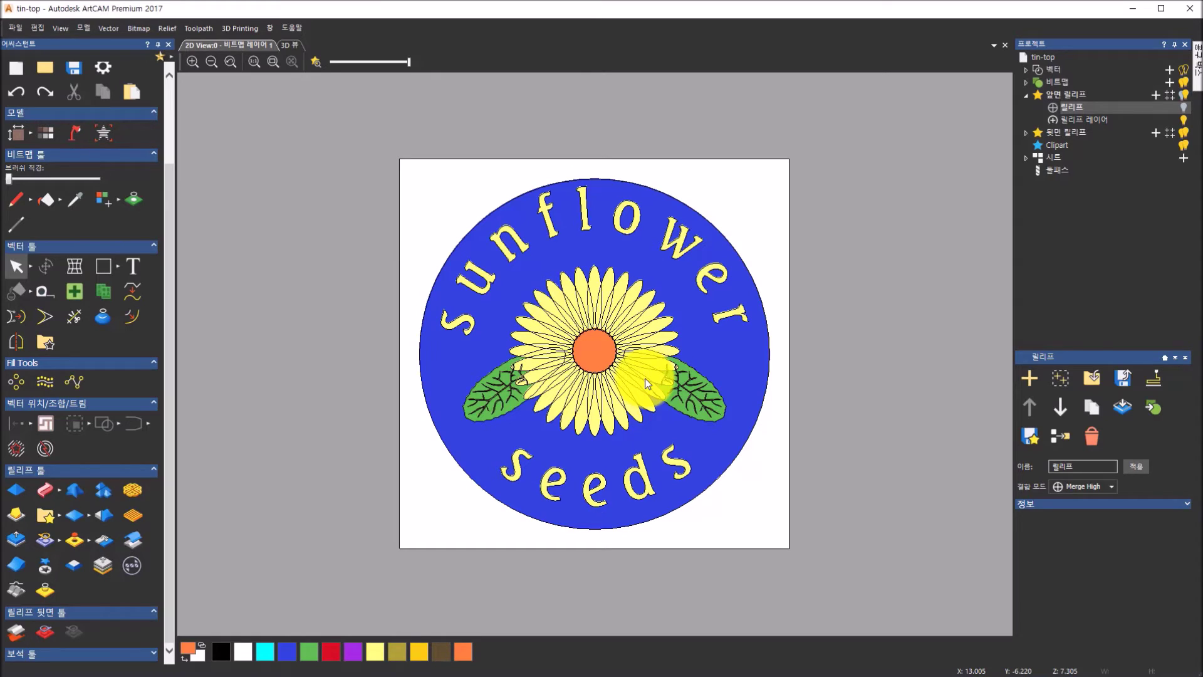
{"action": "left_click", "coordinate": [1089, 119]}
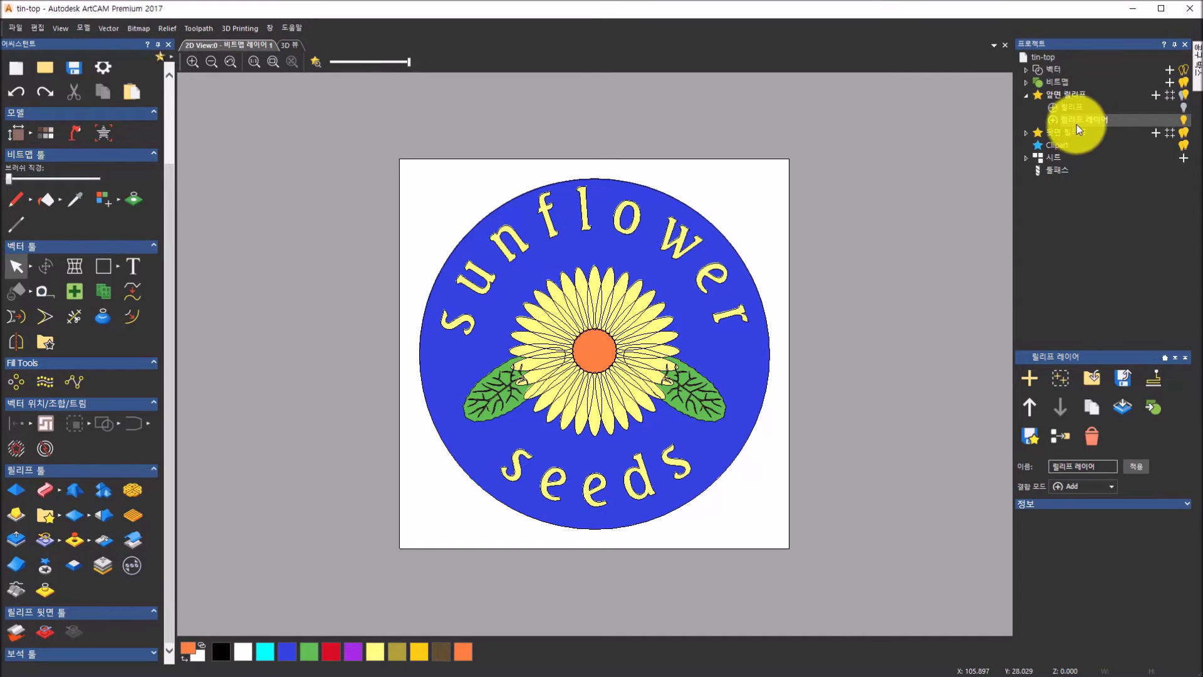
{"action": "left_click", "coordinate": [1151, 408]}
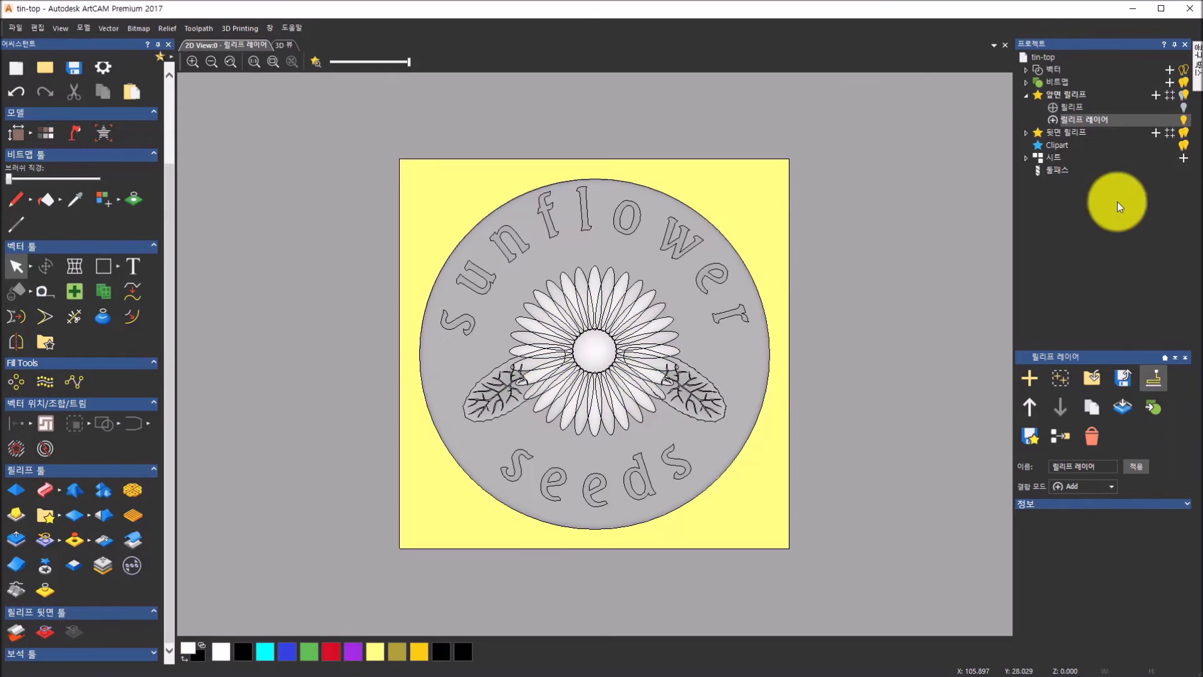
Expand the bitmap layers and compare the greyscale relief bitmap with the coloured artwork bitmap.
{"action": "left_click", "coordinate": [1027, 82]}
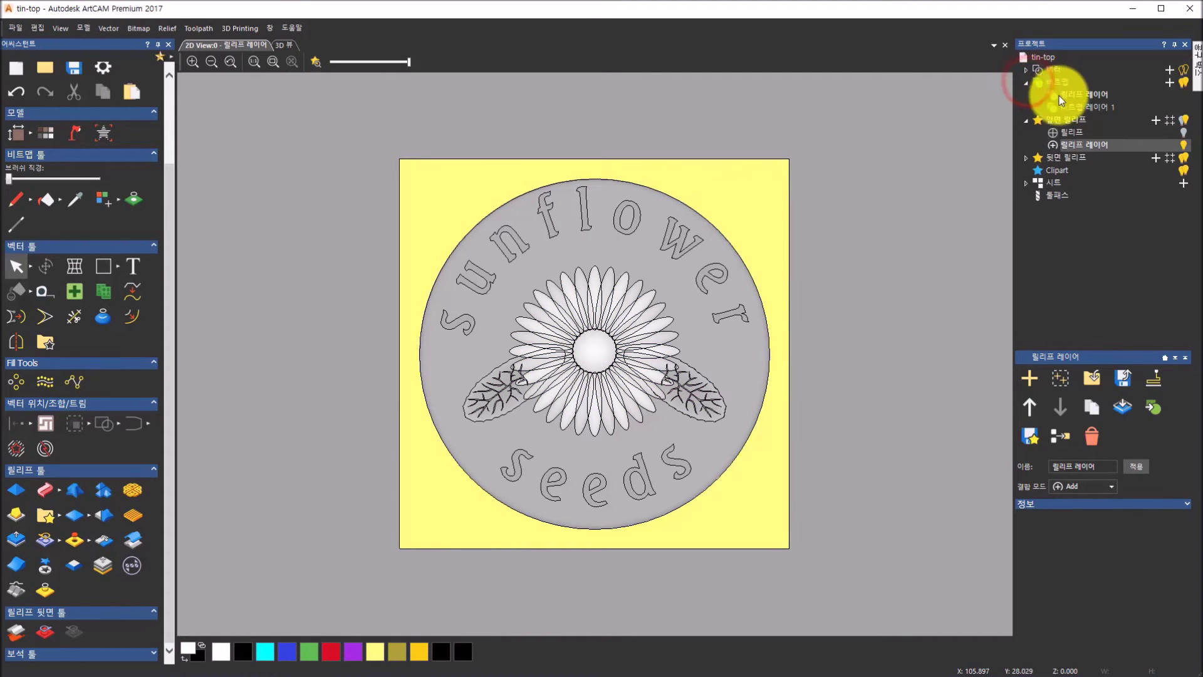
{"action": "left_click", "coordinate": [1079, 102]}
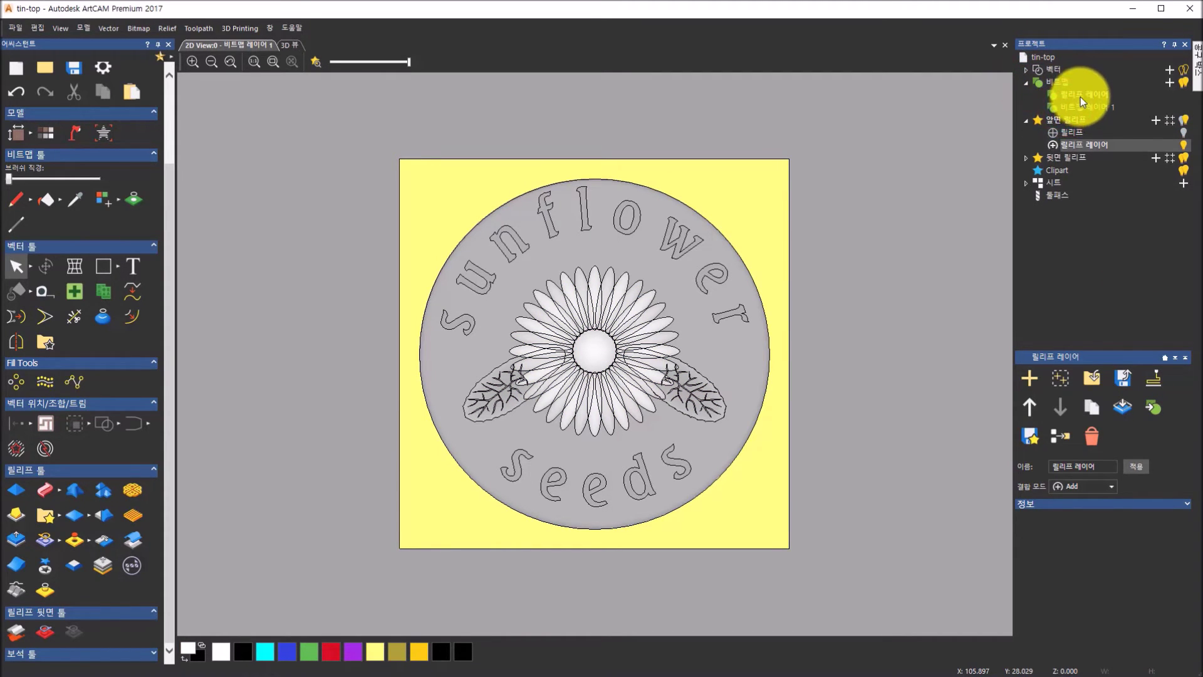
{"action": "left_click", "coordinate": [1081, 95]}
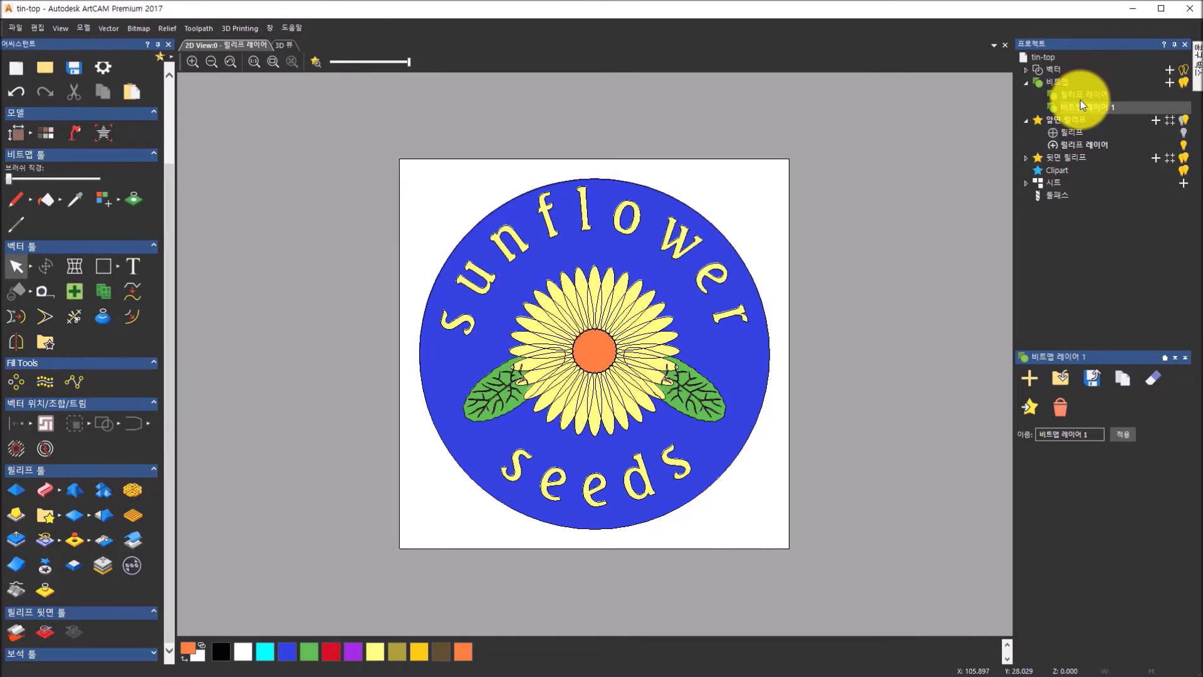
Display the greyscale bitmap of the original disc relief and examine the shading of its petals, leaves and centre up close.
{"action": "left_click", "coordinate": [1080, 107]}
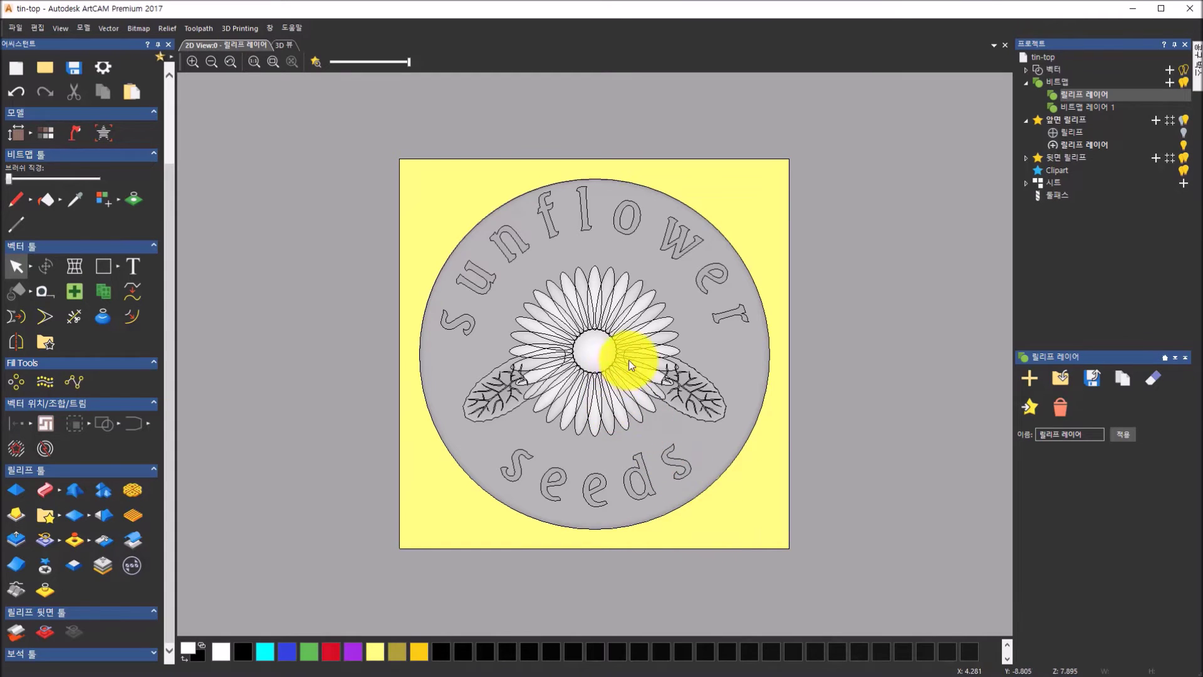
{"action": "scroll", "coordinate": [633, 356], "scroll_direction": "up", "scroll_amount": 2}
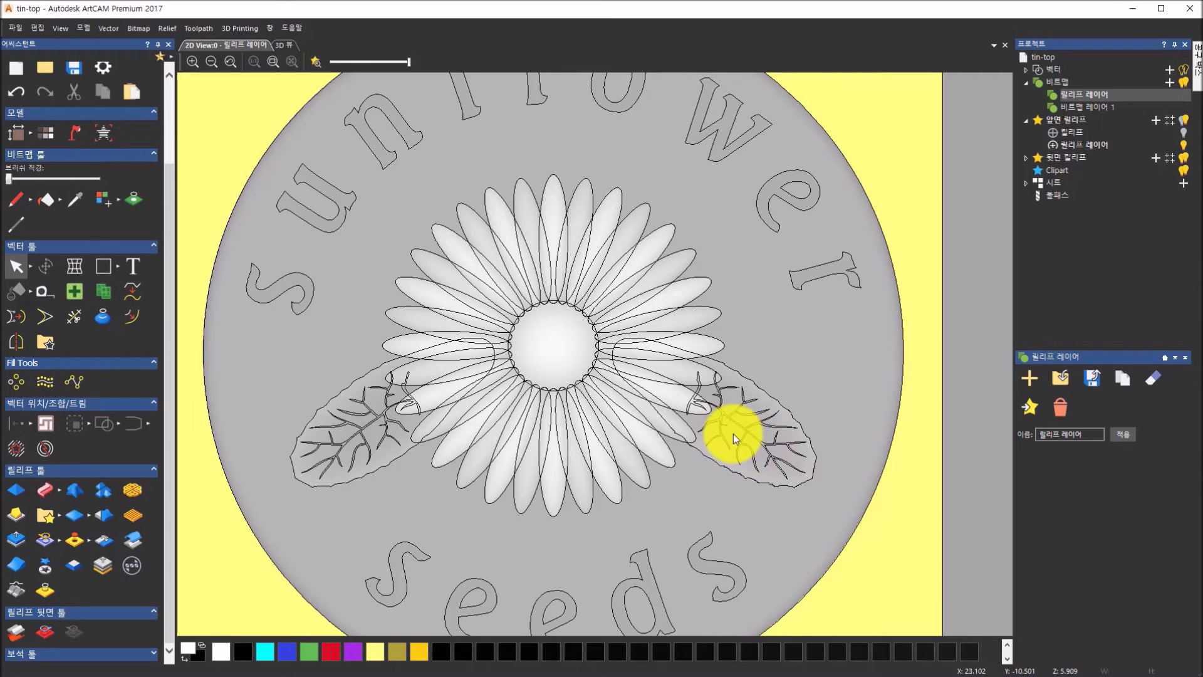
{"action": "scroll", "coordinate": [733, 434], "scroll_direction": "down", "scroll_amount": 1}
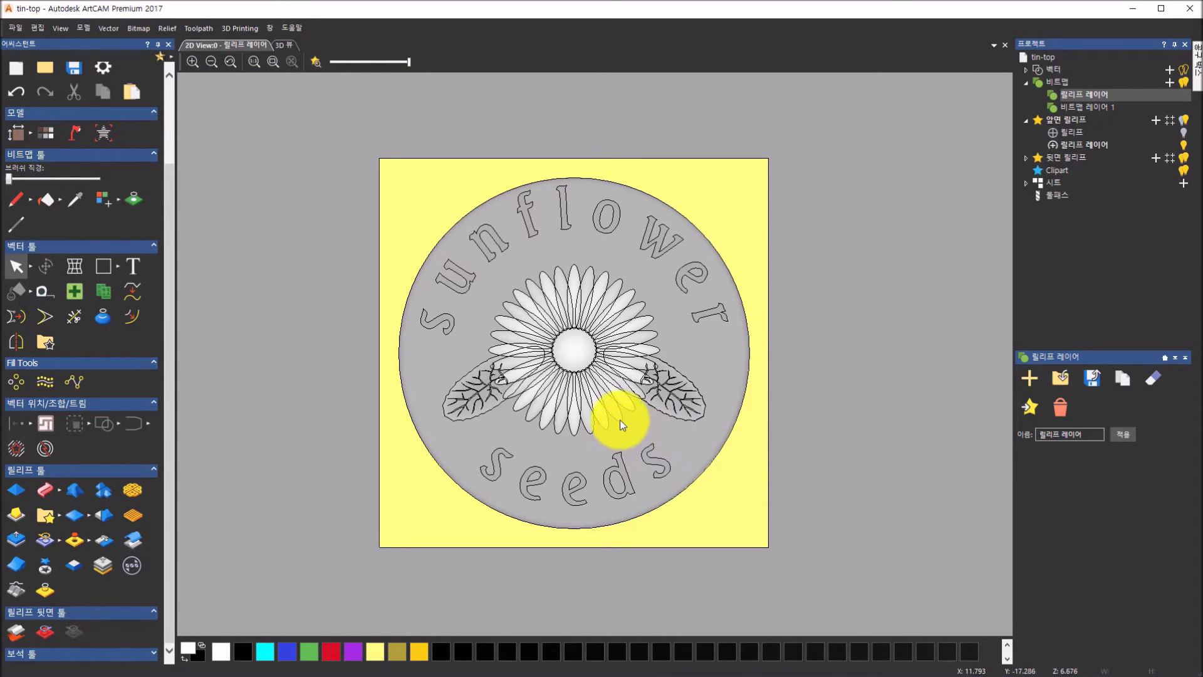
{"action": "scroll", "coordinate": [584, 373], "scroll_direction": "up", "scroll_amount": 1}
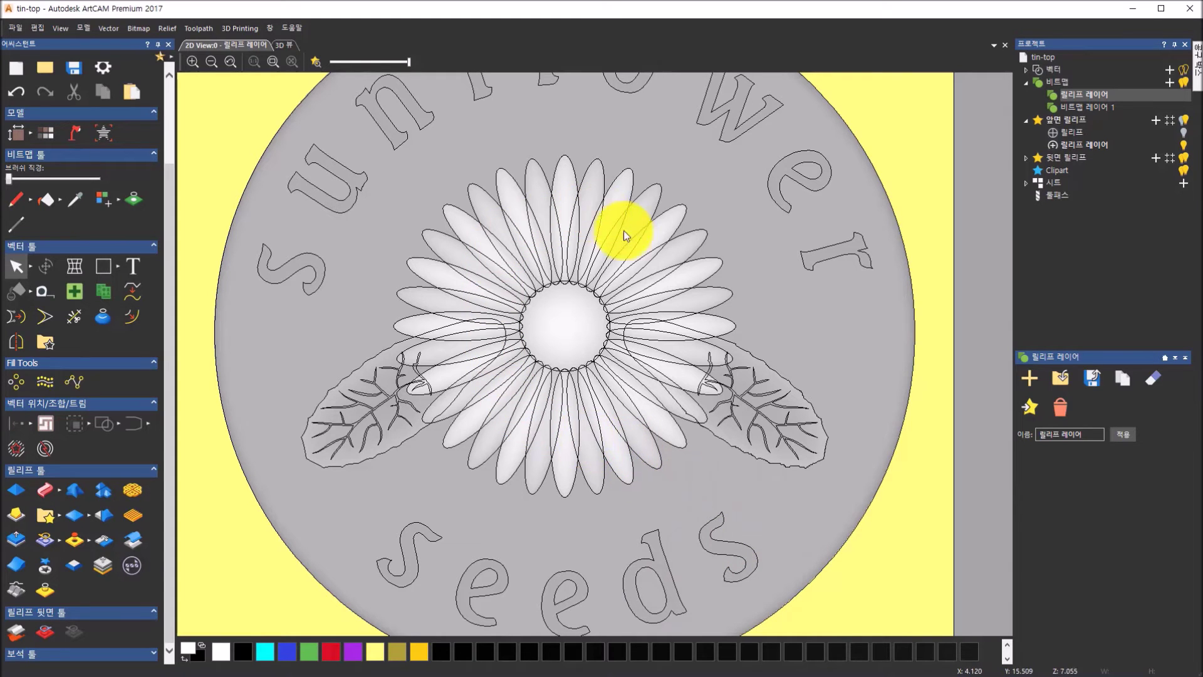
{"action": "scroll", "coordinate": [532, 395], "scroll_direction": "up", "scroll_amount": 4}
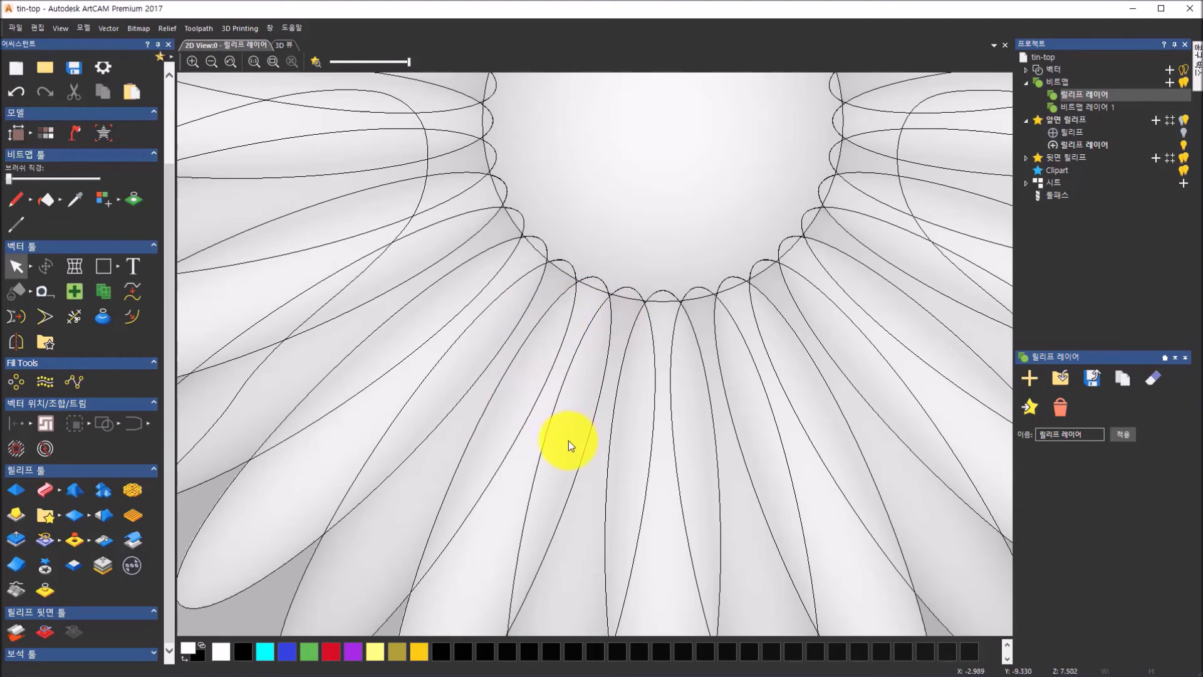
{"action": "scroll", "coordinate": [569, 441], "scroll_direction": "down", "scroll_amount": 5}
{"action": "scroll", "coordinate": [577, 407], "scroll_direction": "up", "scroll_amount": 3}
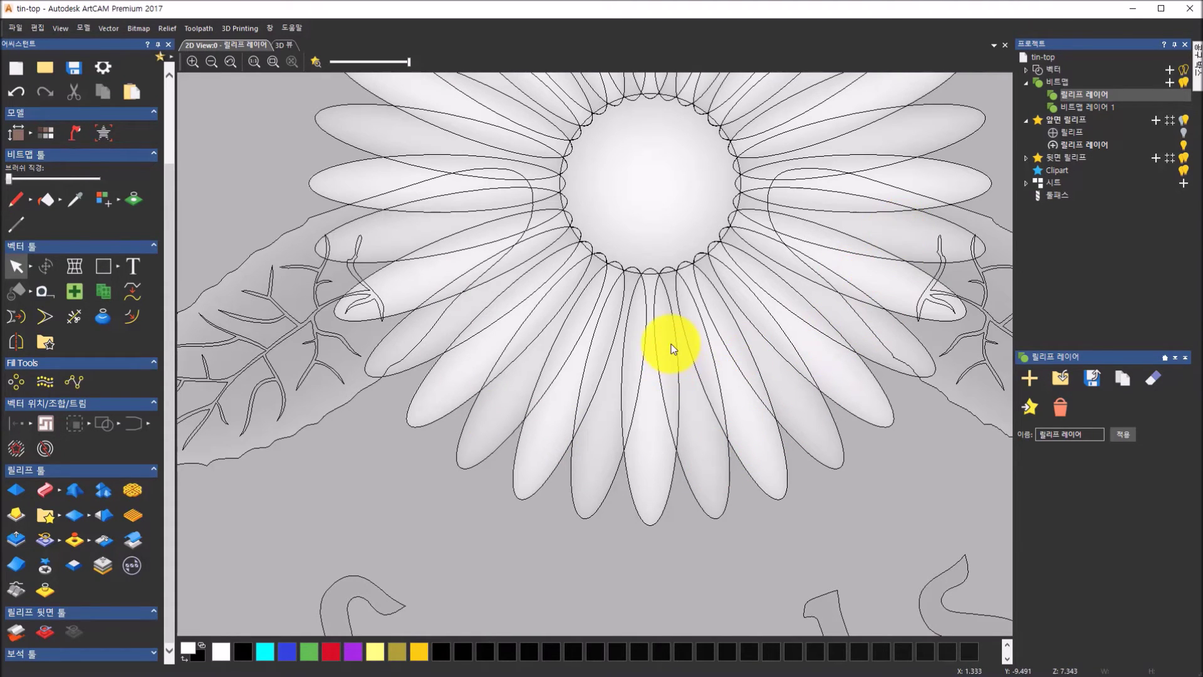
{"action": "scroll", "coordinate": [671, 348], "scroll_direction": "down", "scroll_amount": 2}
{"action": "scroll", "coordinate": [671, 347], "scroll_direction": "down", "scroll_amount": 2}
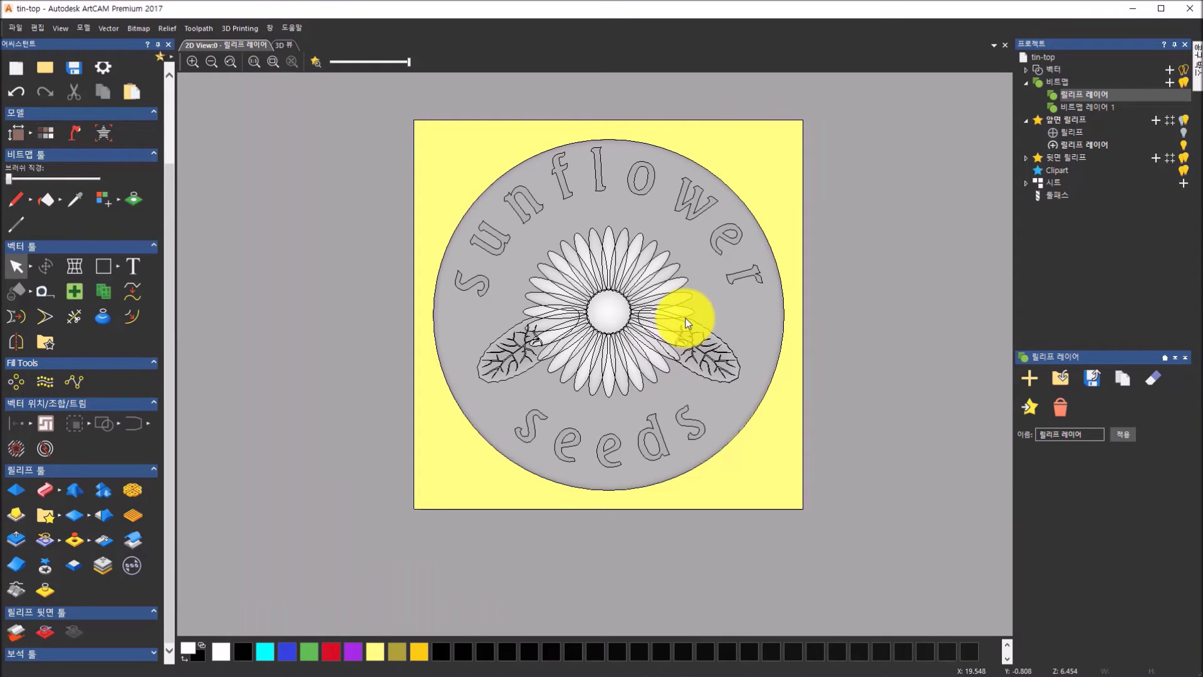
{"action": "scroll", "coordinate": [685, 318], "scroll_direction": "up", "scroll_amount": 2}
{"action": "scroll", "coordinate": [697, 309], "scroll_direction": "down", "scroll_amount": 2}
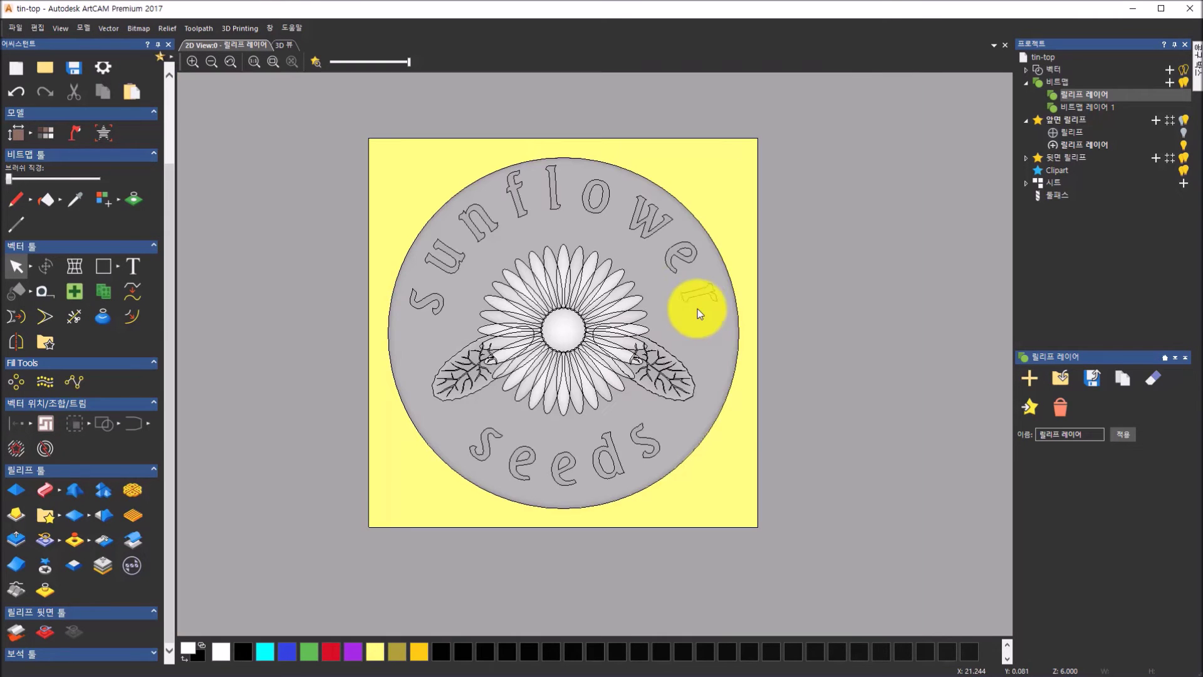
Create a greyscale bitmap layer from the hidden distorted relief layer.
{"action": "left_click", "coordinate": [1070, 133]}
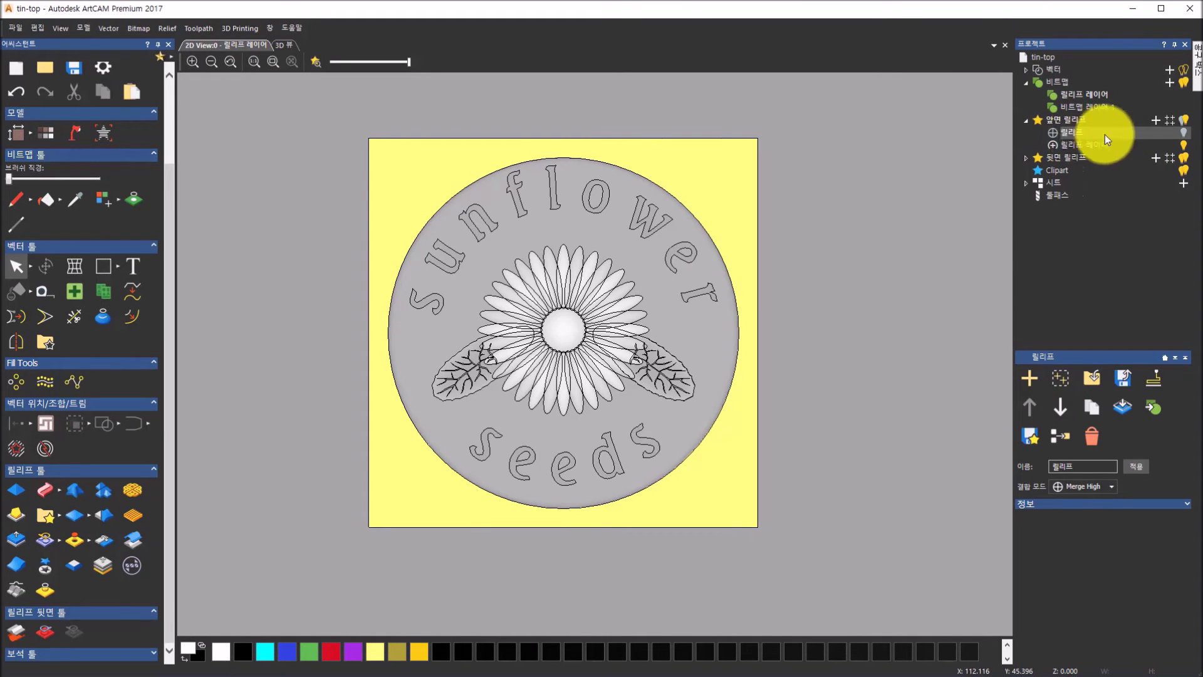
{"action": "left_click", "coordinate": [1153, 411]}
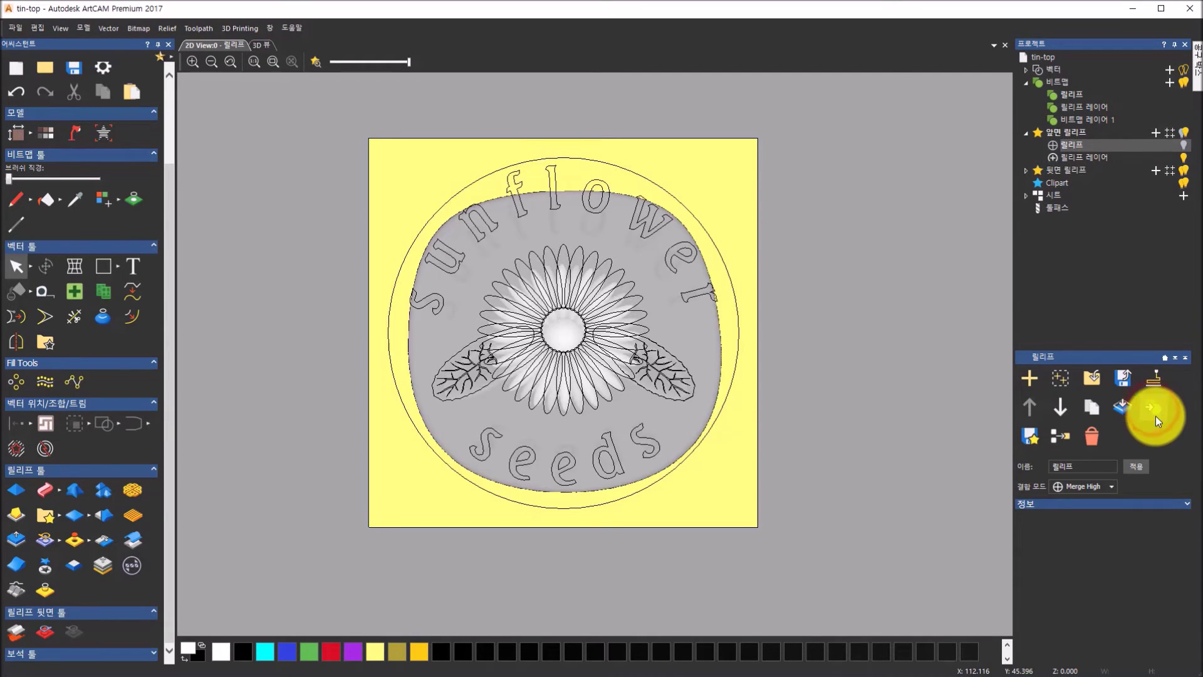
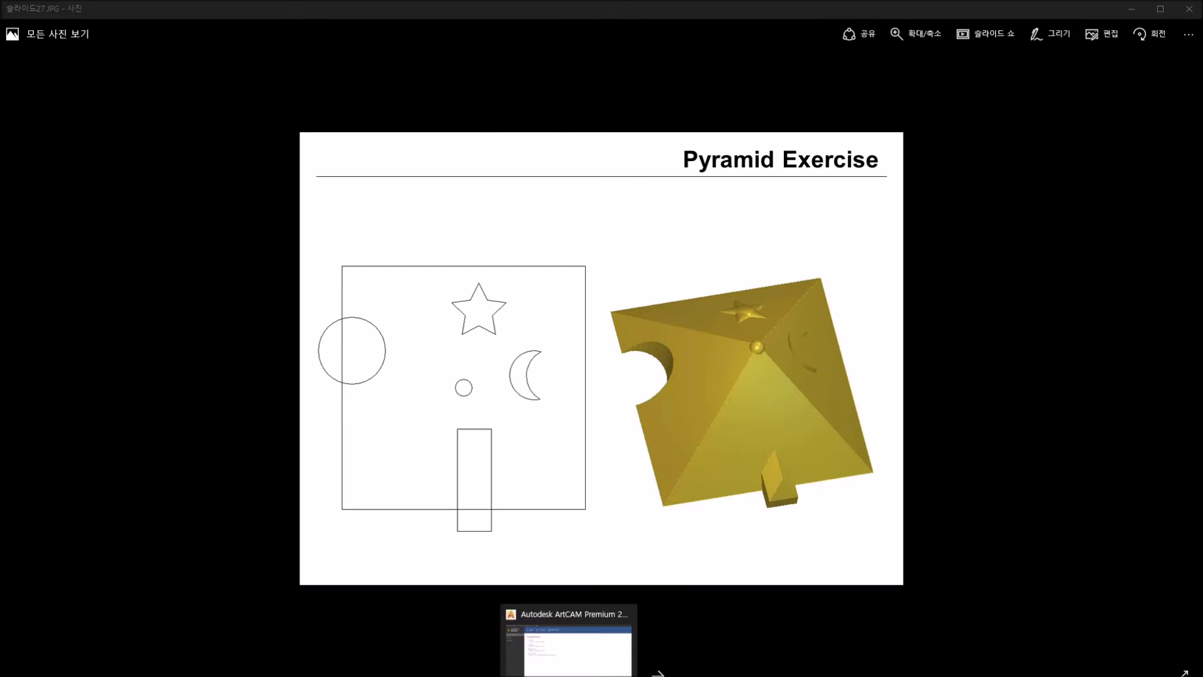
Switch to ArtCAM, create a new 100 x 100 mm model in millimetres with a central origin, and show its 2D view.
{"action": "left_click", "coordinate": [569, 674]}
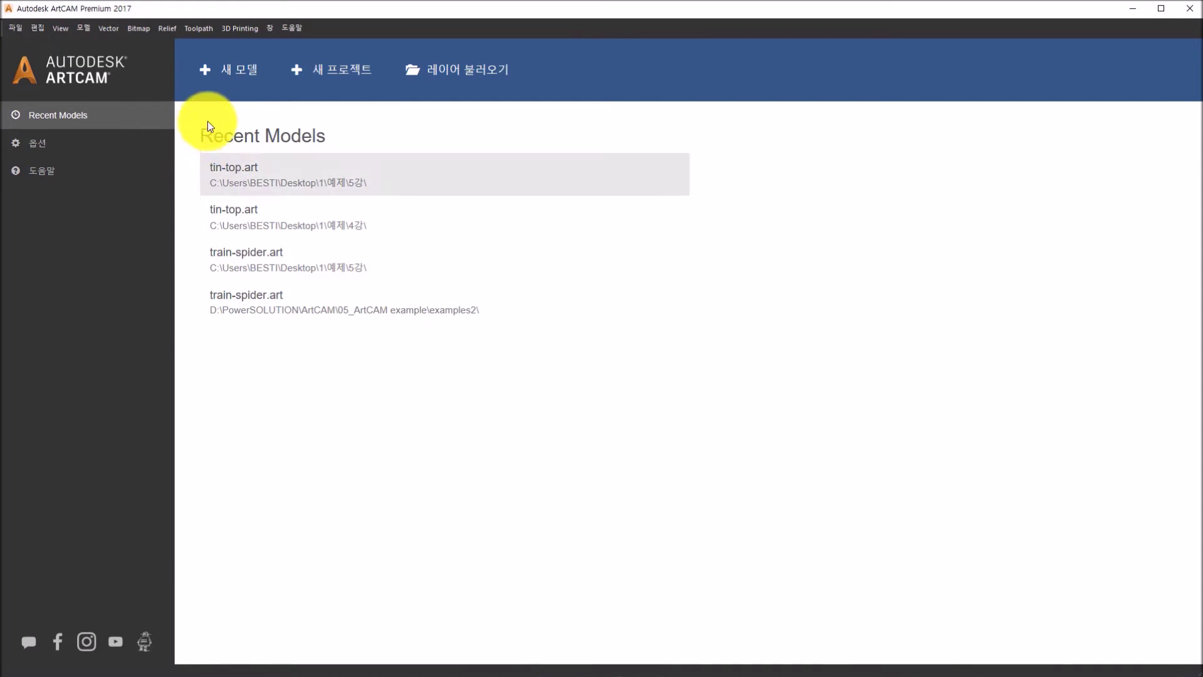
{"action": "left_click", "coordinate": [227, 75]}
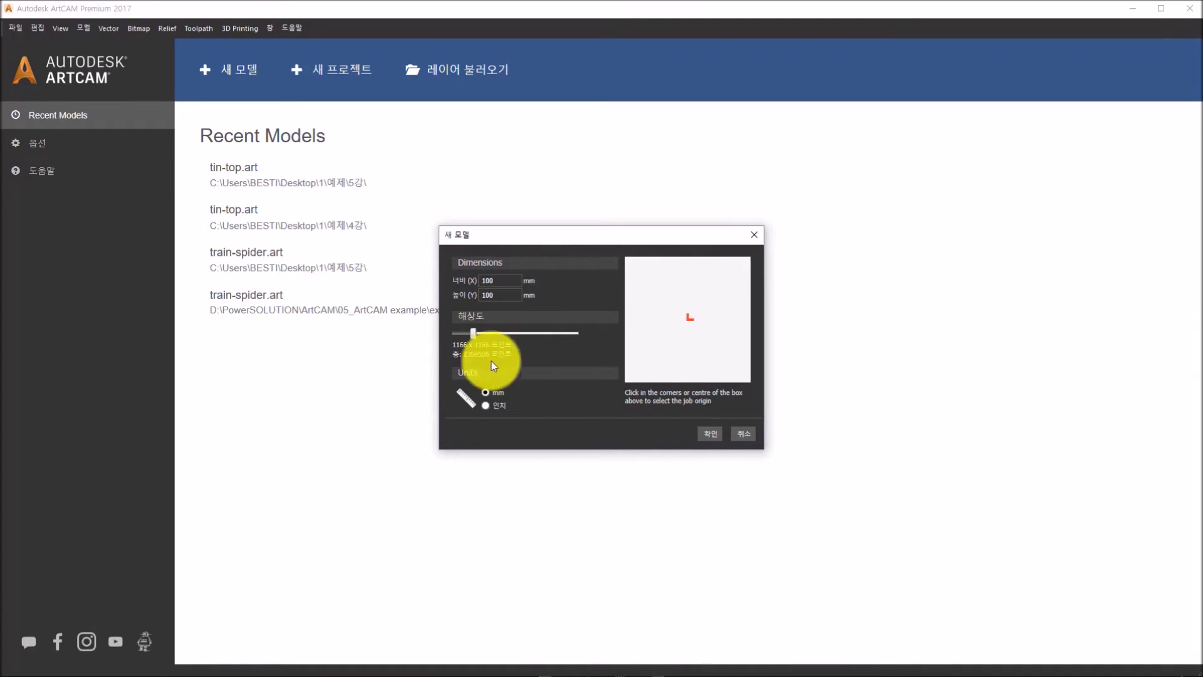
{"action": "left_click", "coordinate": [712, 433]}
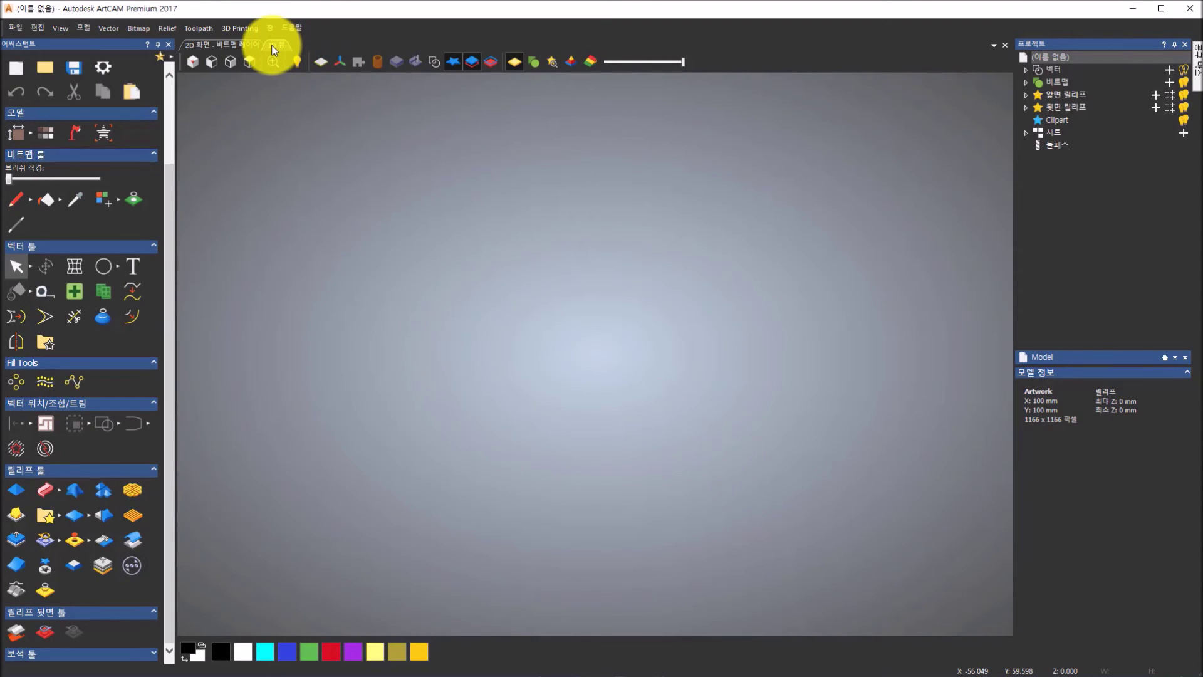
{"action": "left_click", "coordinate": [248, 46]}
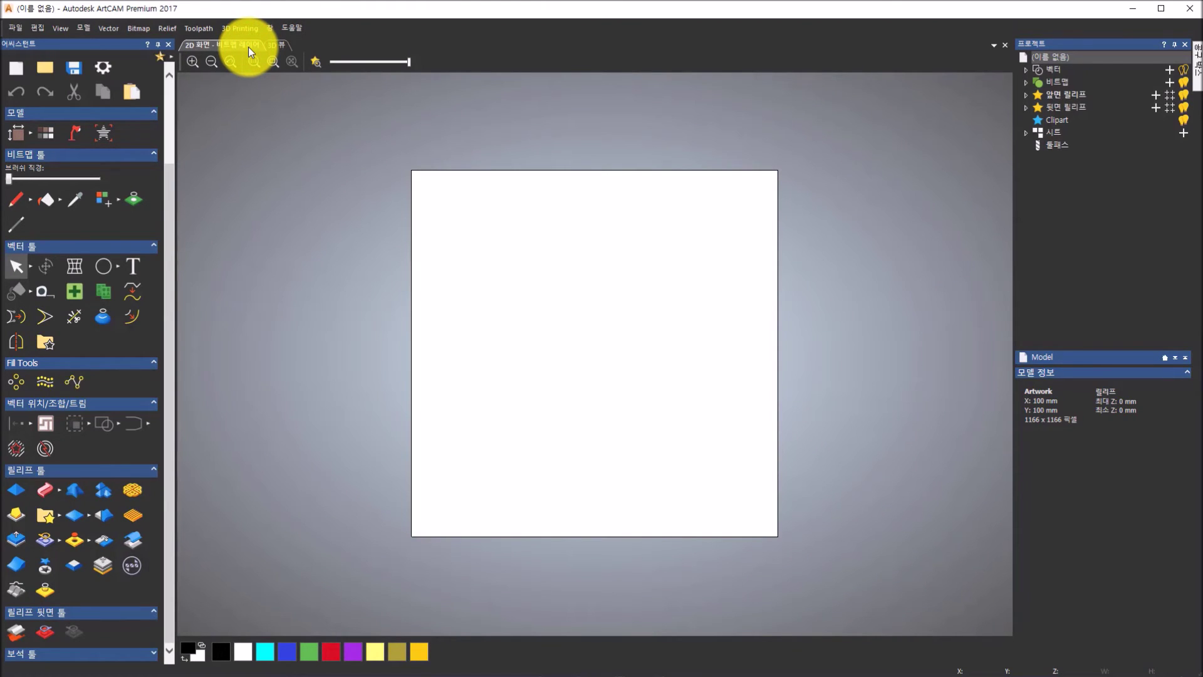
Create an 80 mm square vector centred at X 0, Y 0.
{"action": "left_click", "coordinate": [116, 272]}
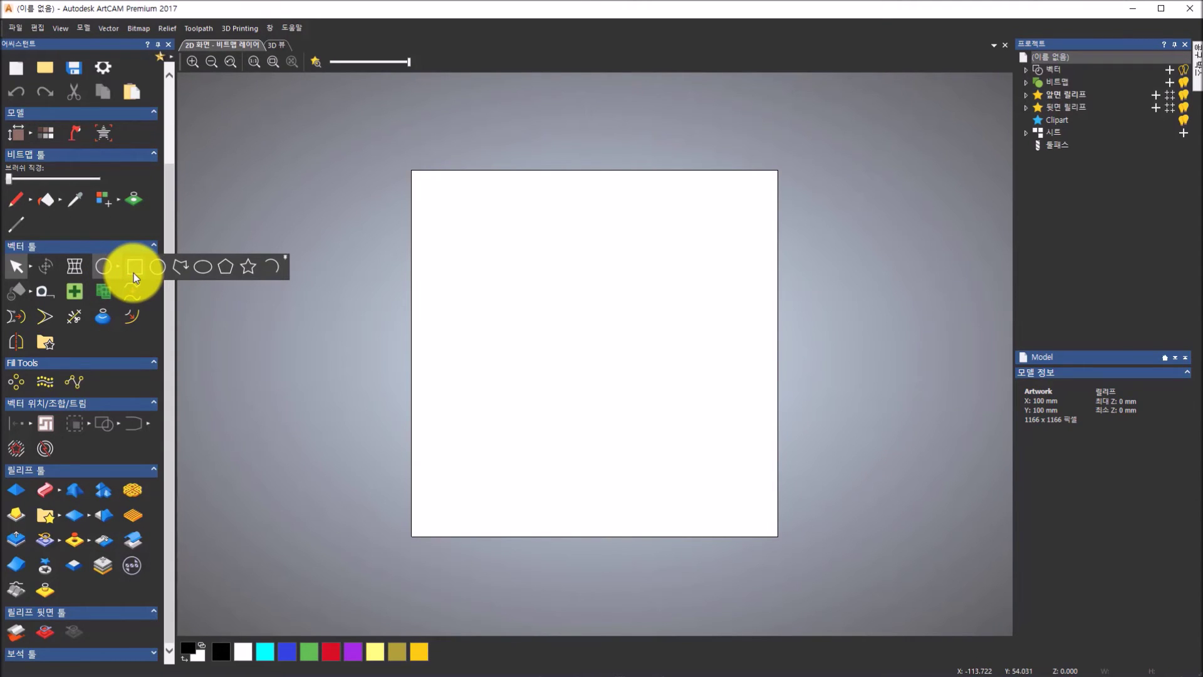
{"action": "left_click", "coordinate": [134, 273]}
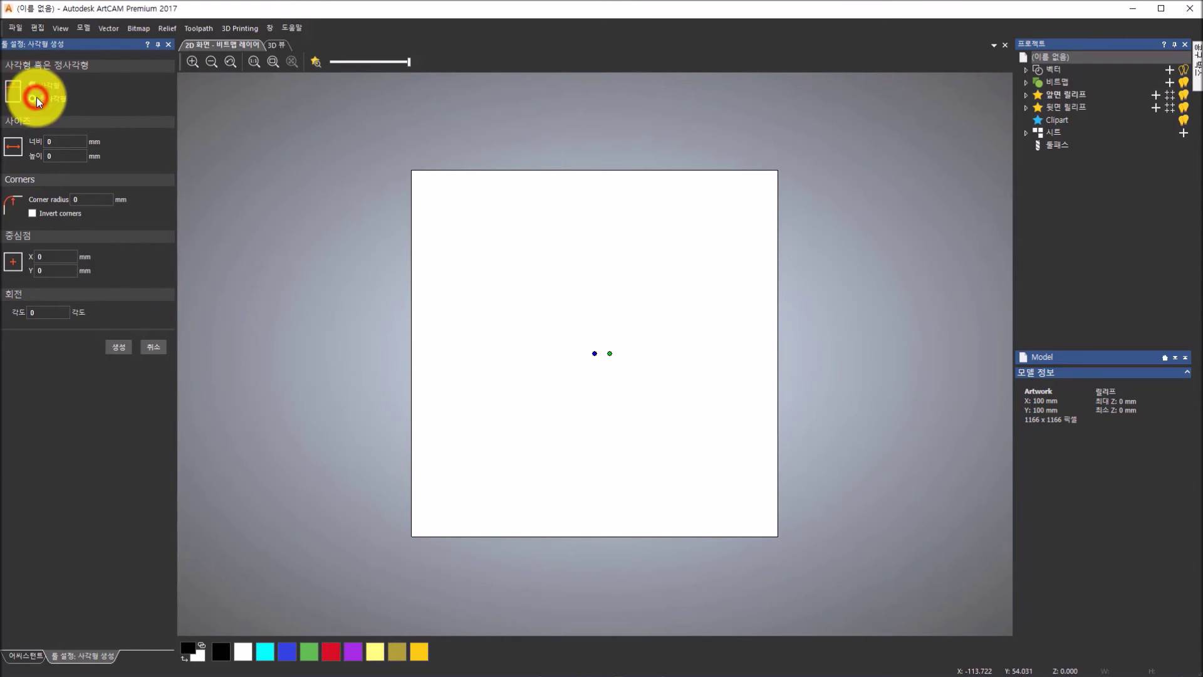
{"action": "left_click", "coordinate": [36, 95]}
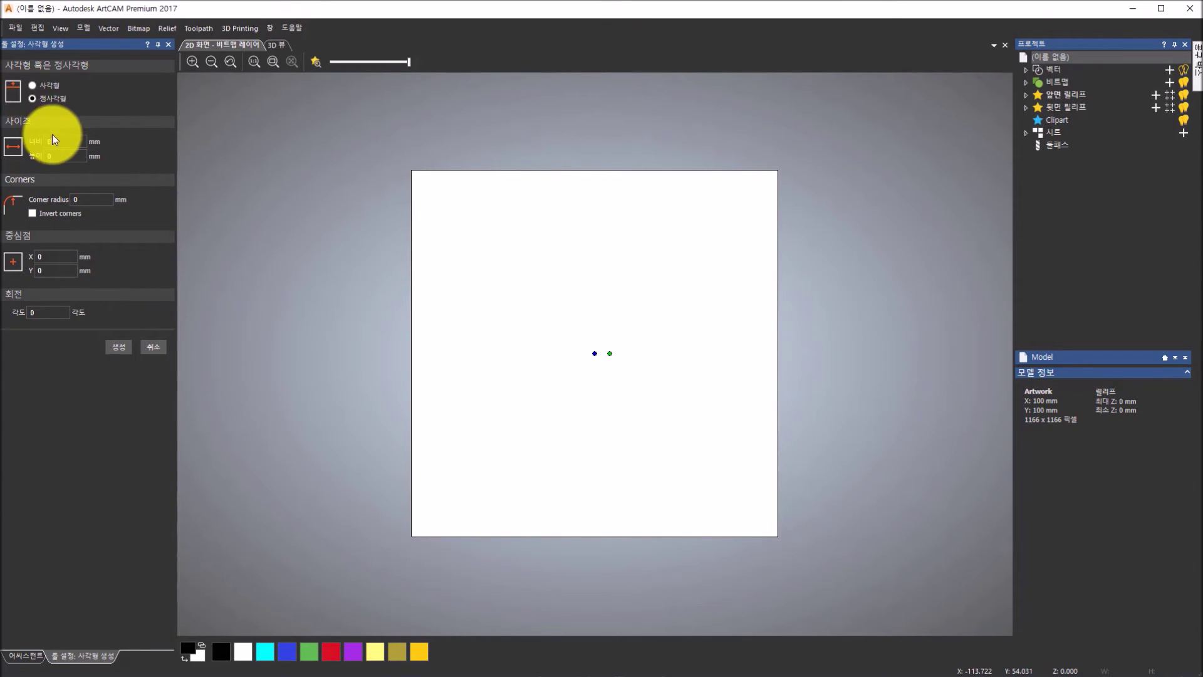
{"action": "left_click", "coordinate": [61, 141]}
{"action": "type", "text": "80"}
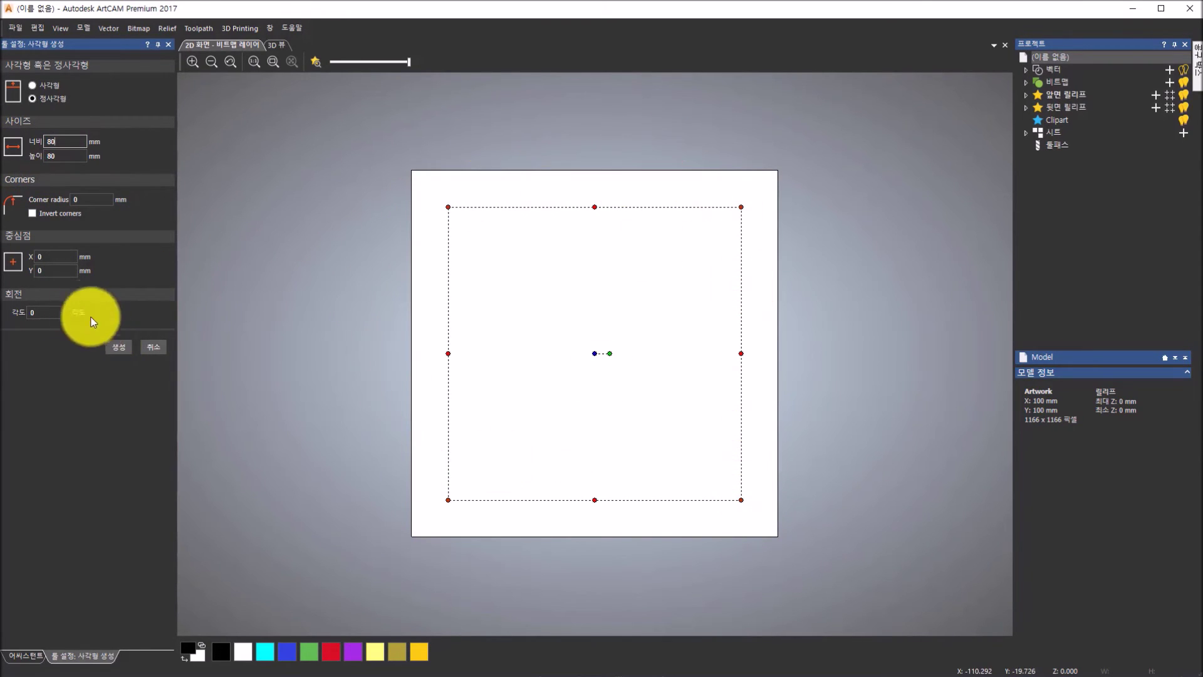
{"action": "left_click", "coordinate": [60, 258]}
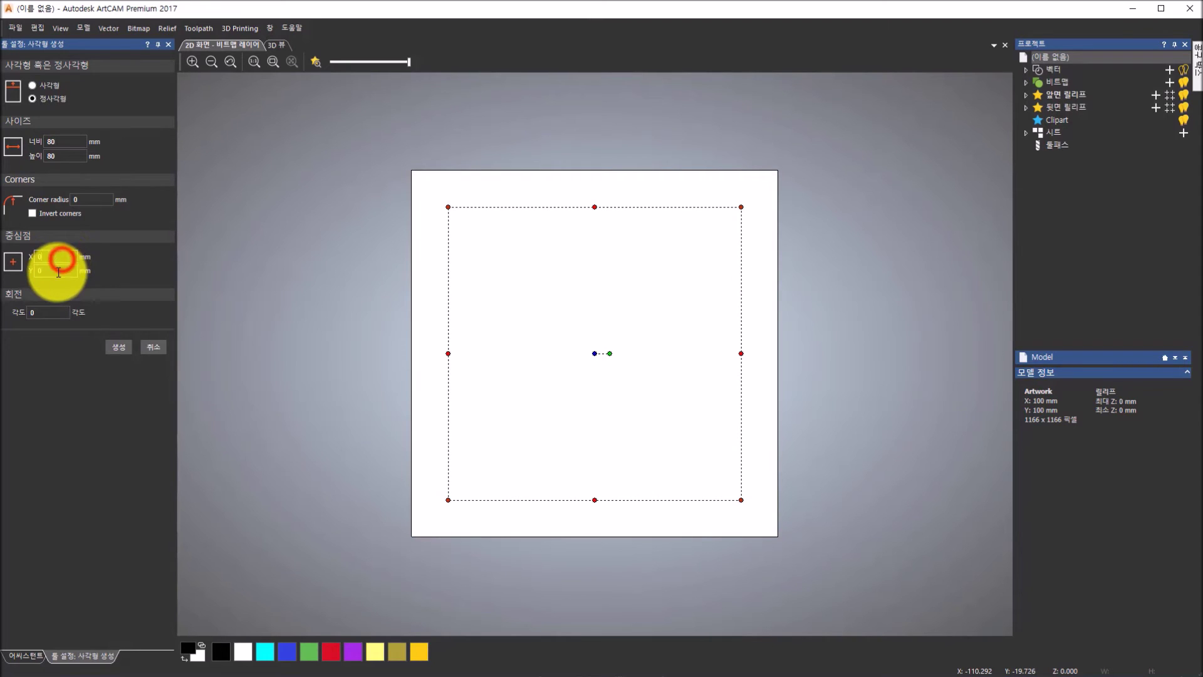
{"action": "left_click", "coordinate": [115, 346]}
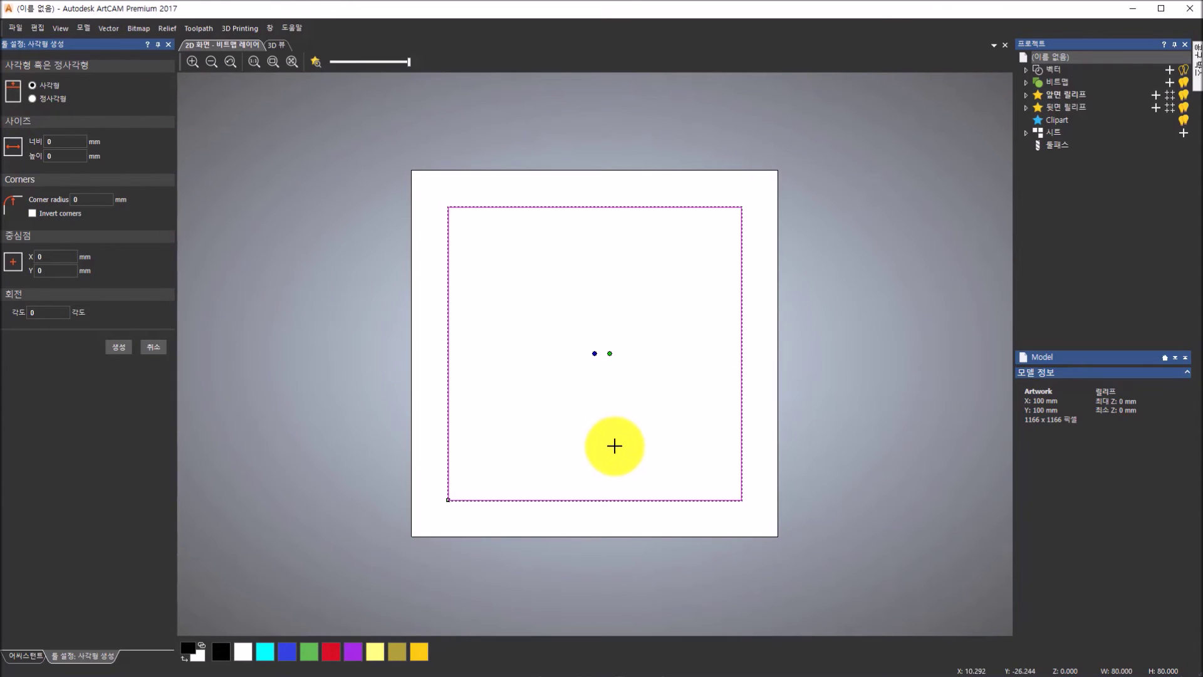
Draw an upright rectangle about 13 mm wide and 27 mm high crossing the square's lower edge, right of its centre.
{"action": "left_click", "coordinate": [607, 428]}
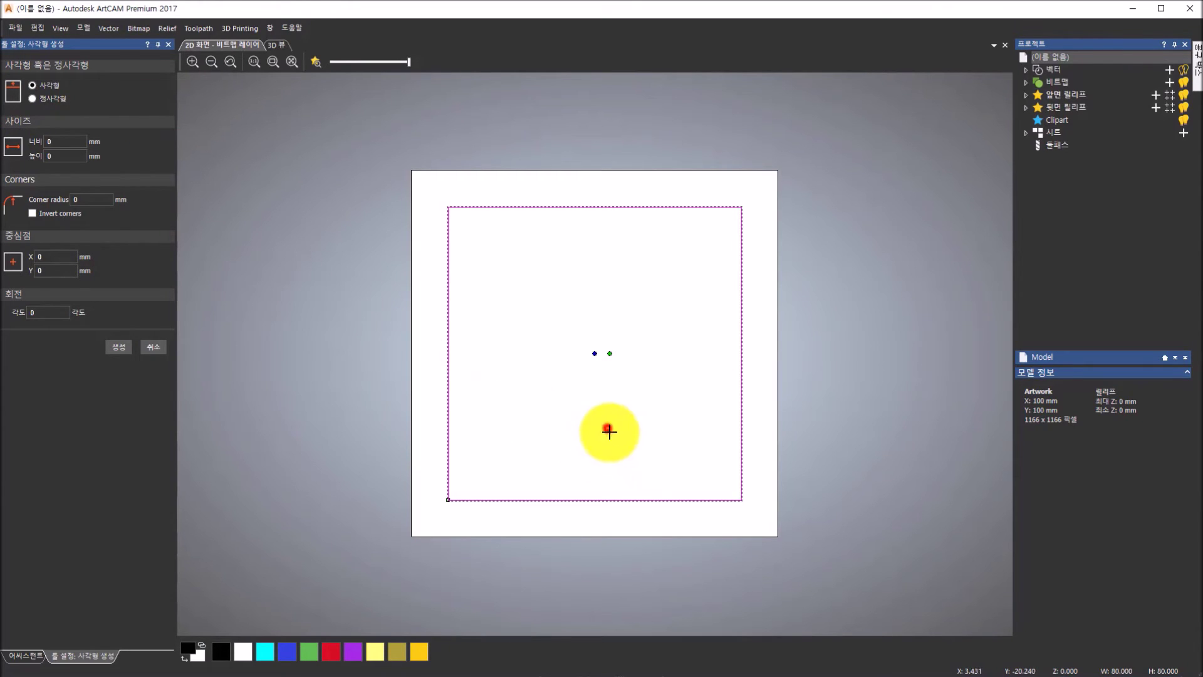
{"action": "left_click", "coordinate": [656, 529]}
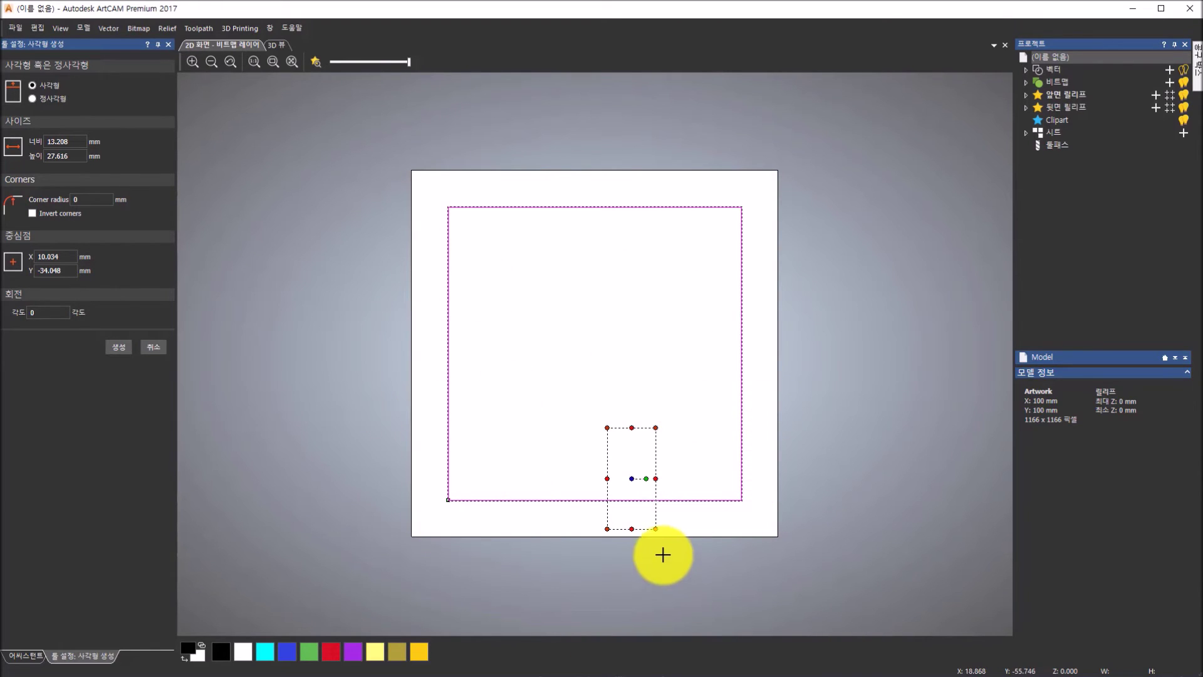
{"action": "mouse_move", "coordinate": [632, 428]}
{"action": "left_mouse_down"}
{"action": "mouse_move", "coordinate": [632, 414]}
{"action": "mouse_move", "coordinate": [634, 432]}
{"action": "left_mouse_up"}
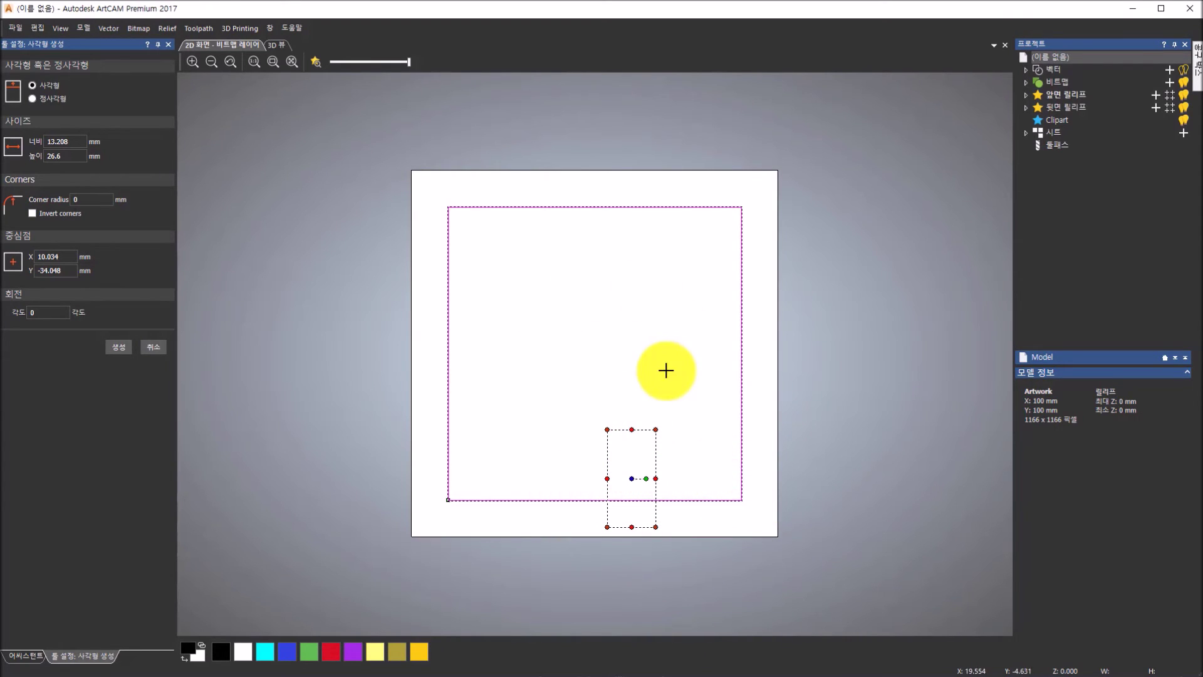
{"action": "key", "text": "Return"}
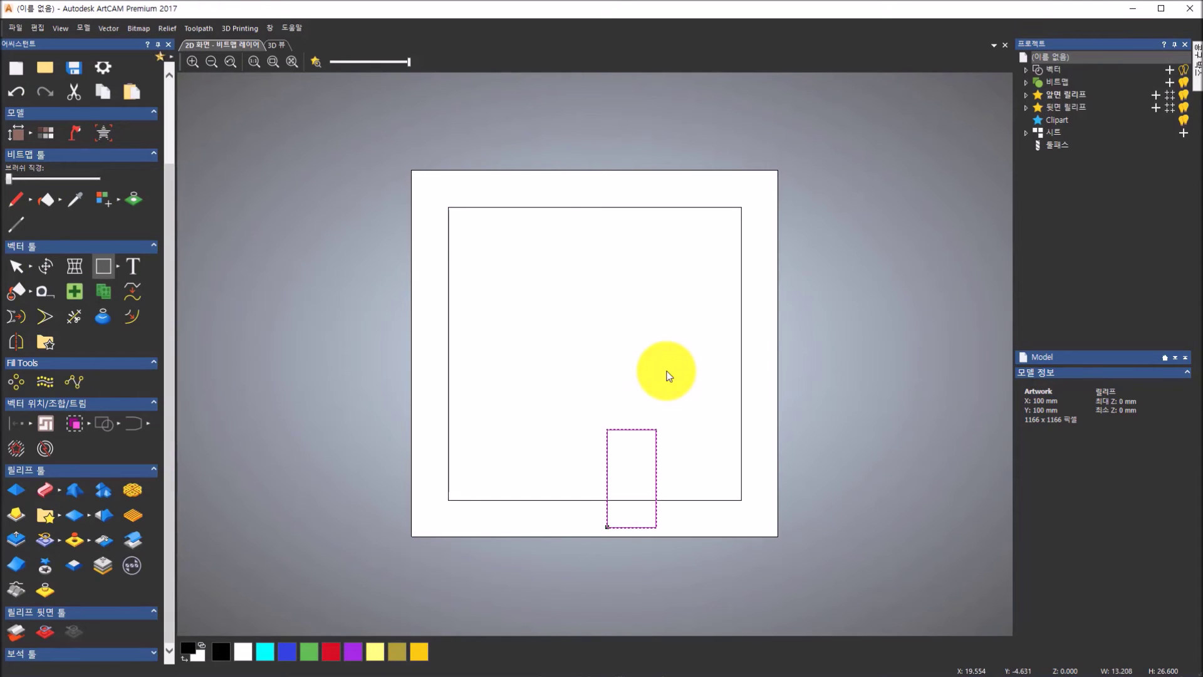
{"action": "scroll", "coordinate": [667, 371], "scroll_direction": "up", "scroll_amount": 1}
{"action": "scroll", "coordinate": [665, 374], "scroll_direction": "down", "scroll_amount": 1}
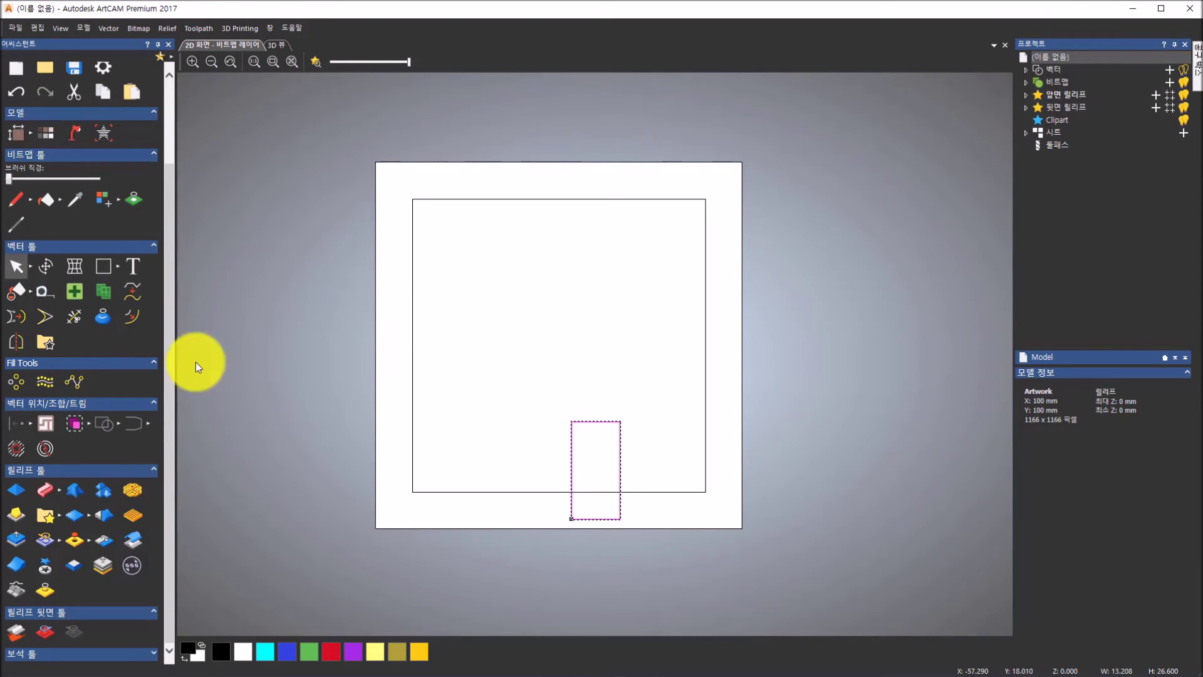
Draw a circle of about 12.5 mm radius overlapping the square's left edge, centred slightly above mid-height.
{"action": "left_click", "coordinate": [114, 272]}
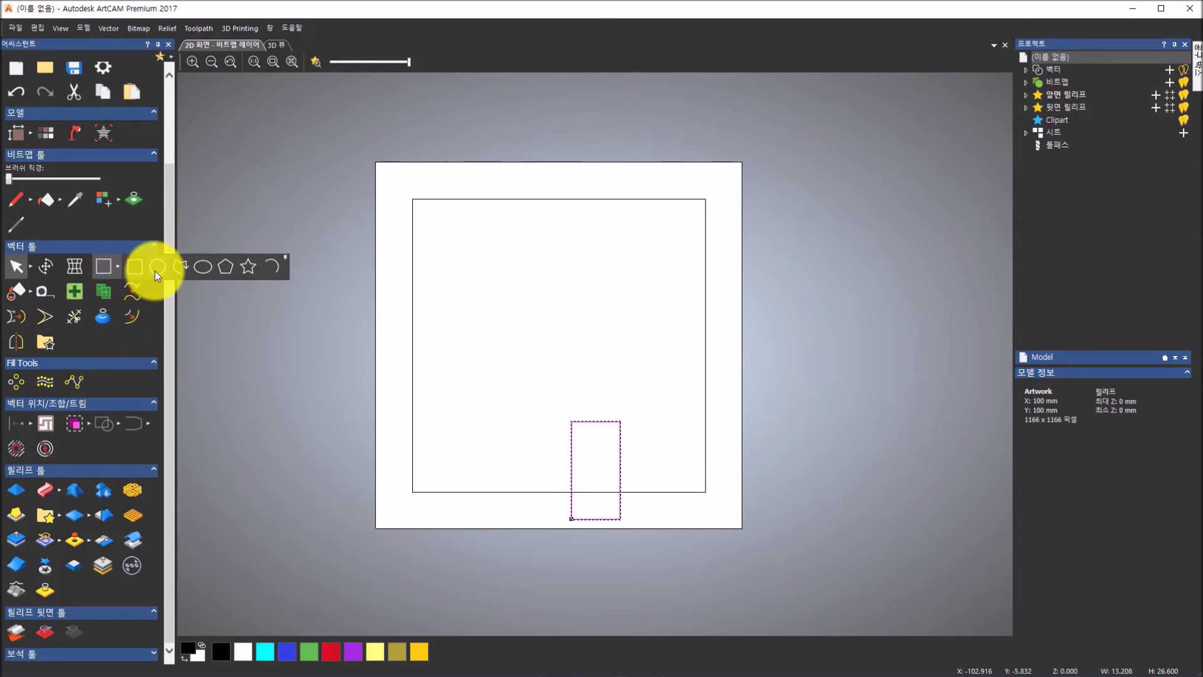
{"action": "left_click", "coordinate": [157, 267]}
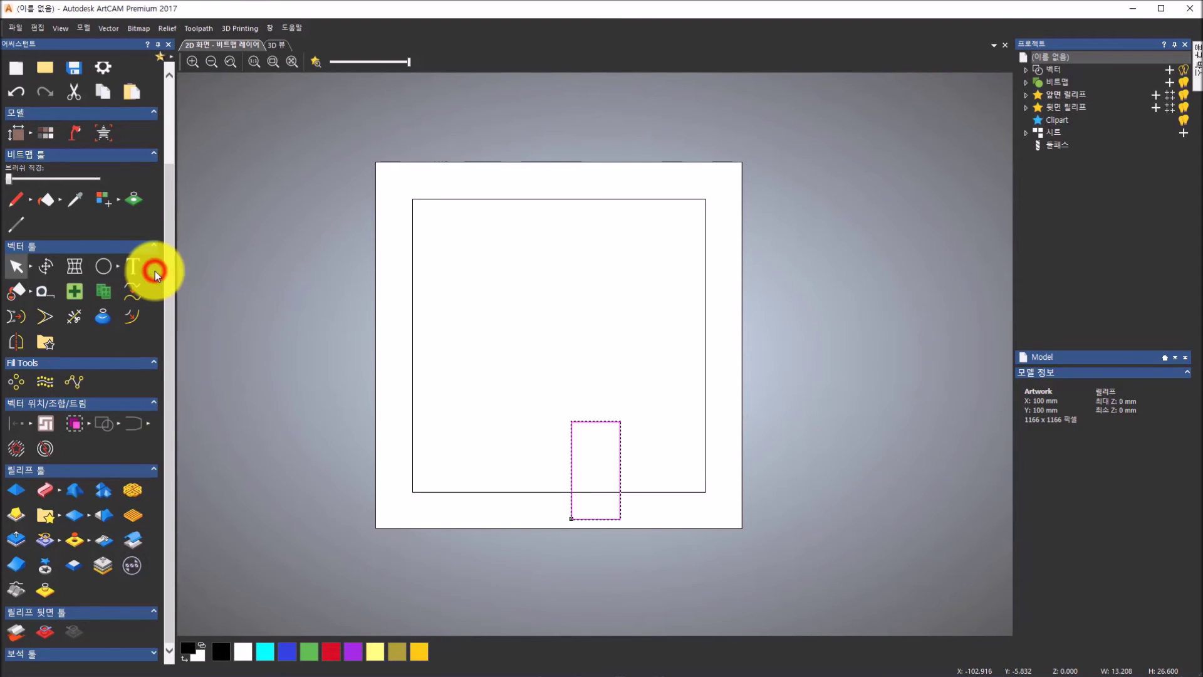
{"action": "left_click", "coordinate": [436, 274]}
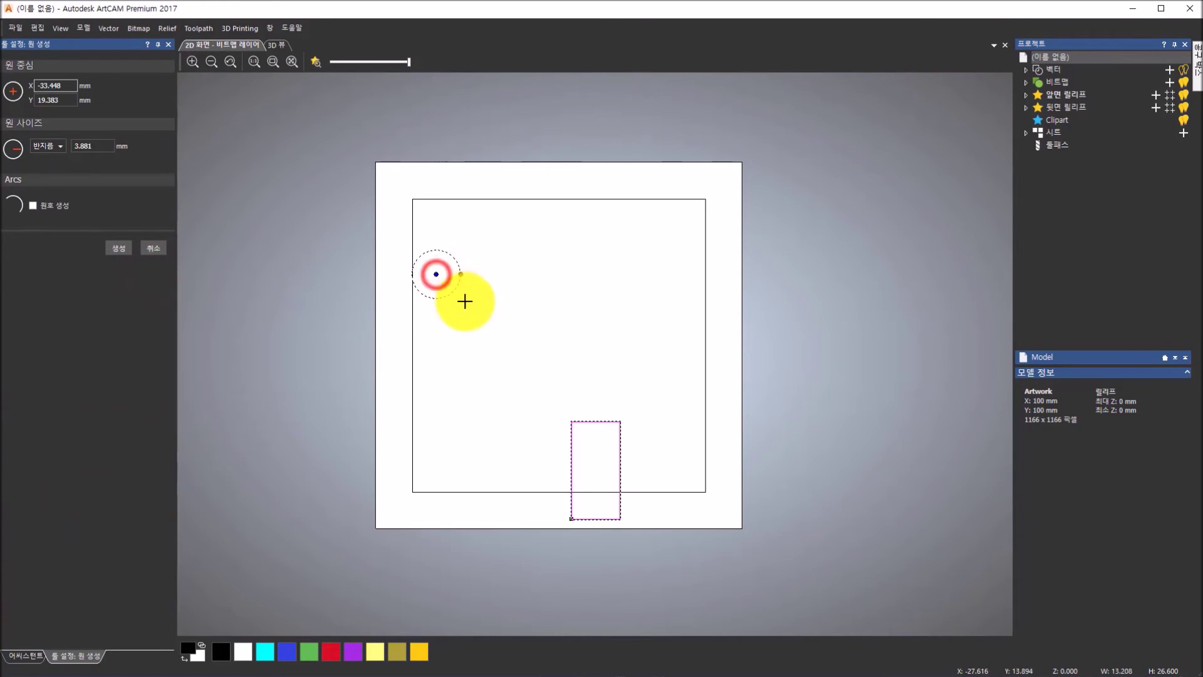
{"action": "left_click", "coordinate": [469, 306]}
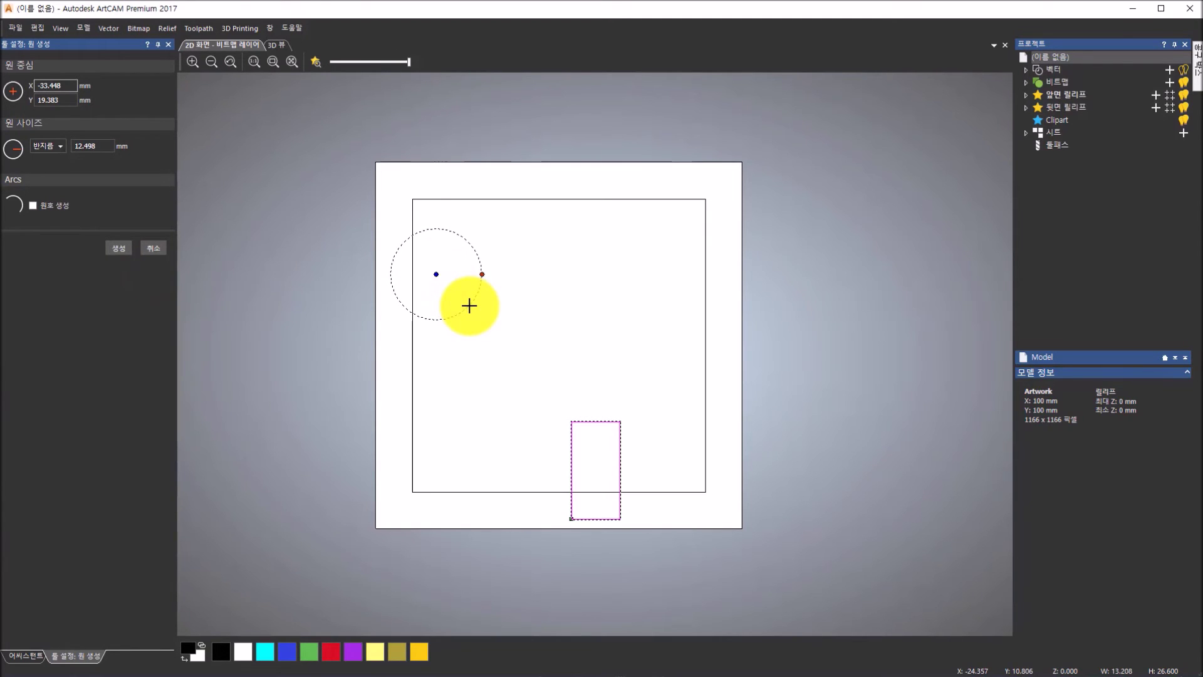
{"action": "left_click_drag", "start_coordinate": [483, 276], "coordinate": [479, 274]}
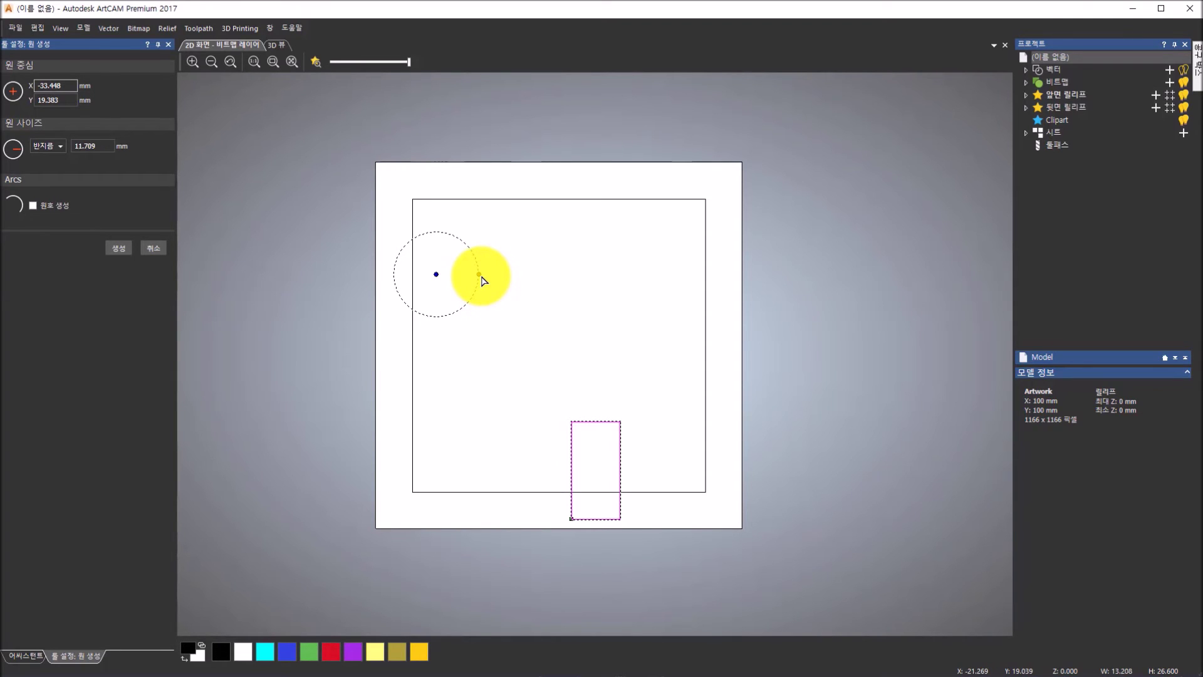
{"action": "left_click_drag", "start_coordinate": [481, 276], "coordinate": [439, 308]}
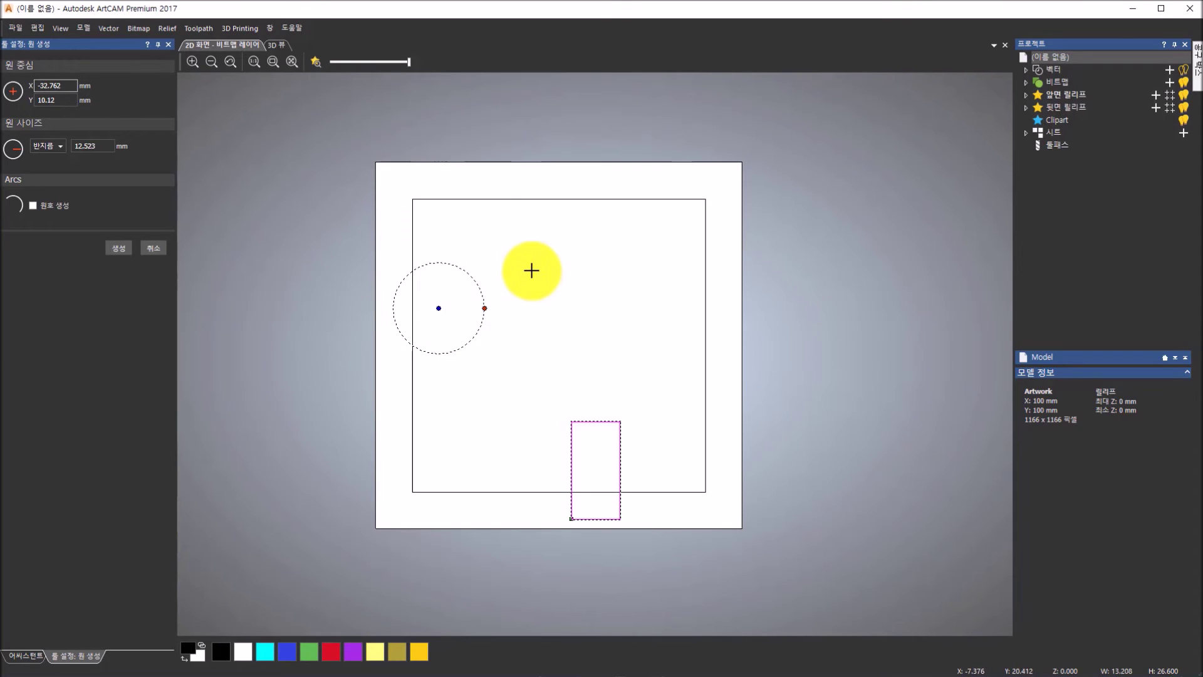
{"action": "right_click", "coordinate": [651, 280]}
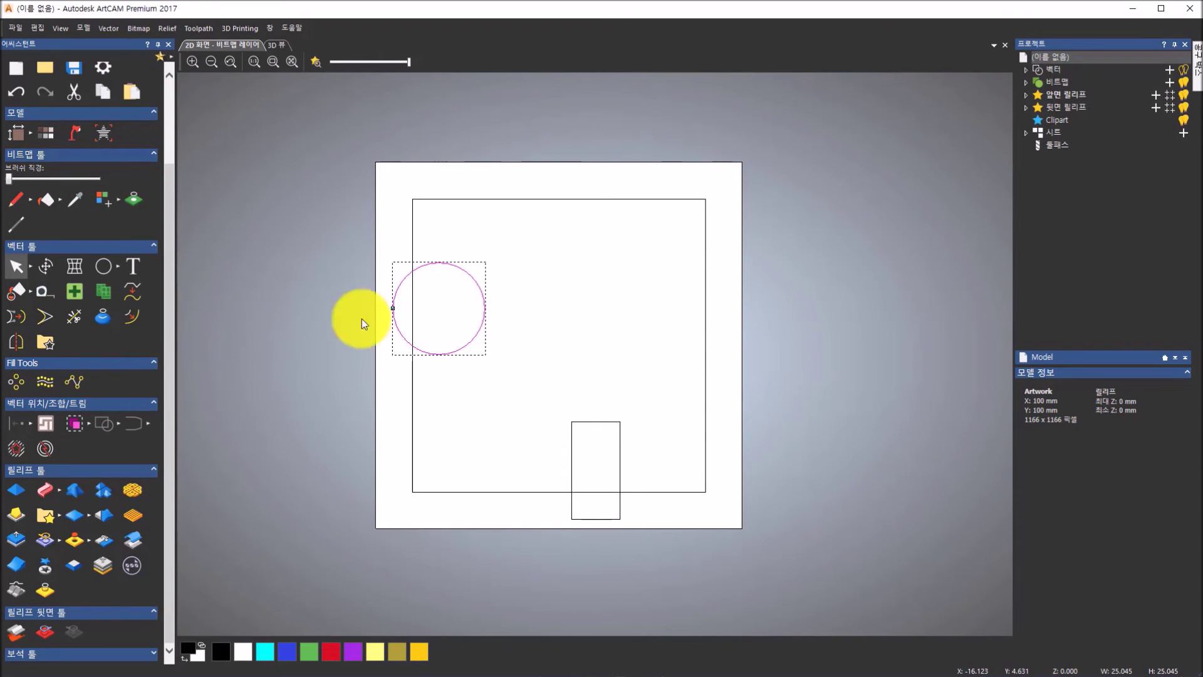
Create a circle of 3 mm radius centred at X 0, Y 0.
{"action": "left_click", "coordinate": [104, 271]}
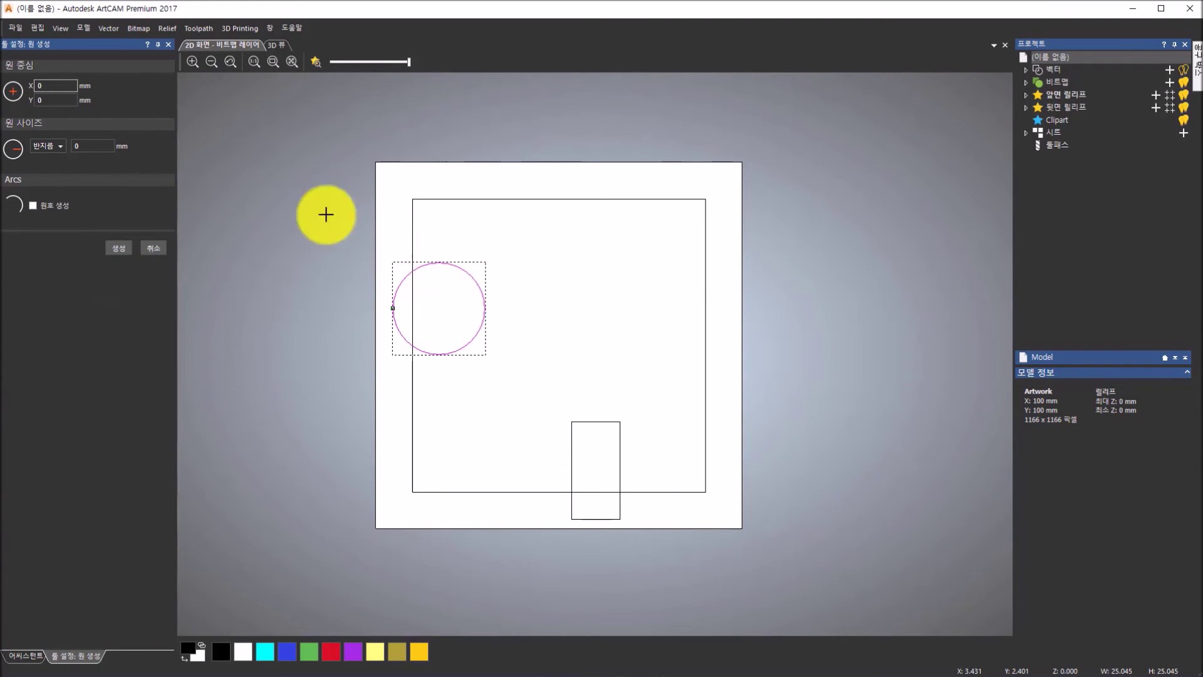
{"action": "left_click", "coordinate": [58, 85]}
{"action": "left_click", "coordinate": [59, 102]}
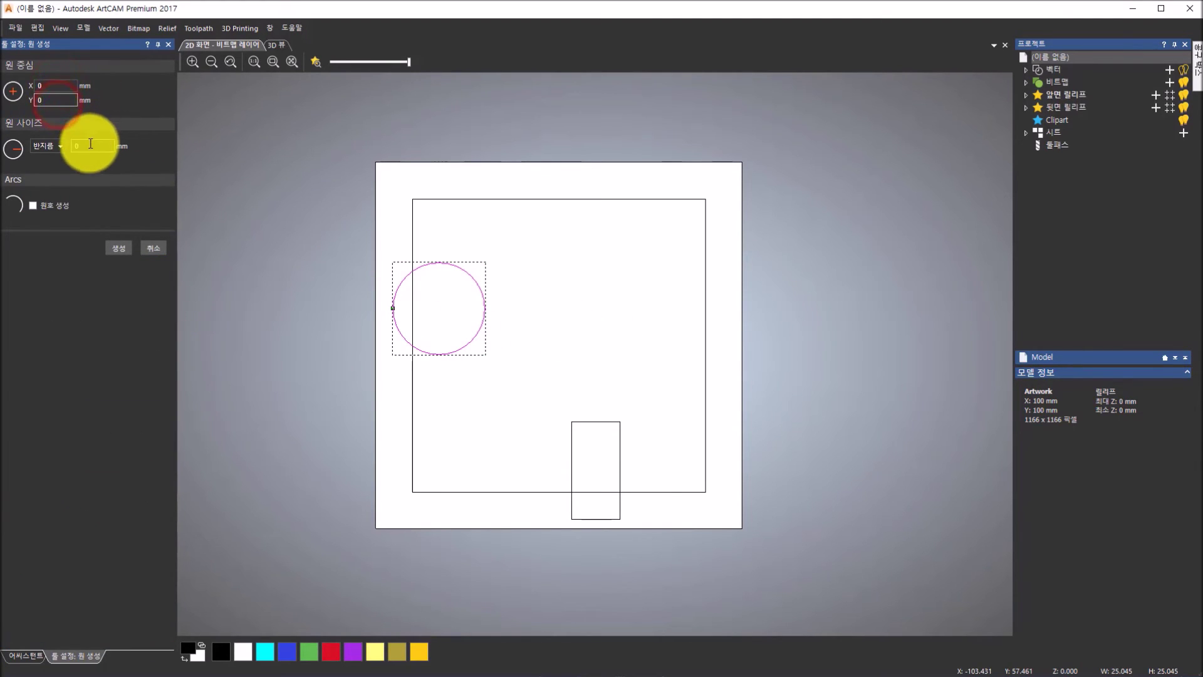
{"action": "left_click", "coordinate": [91, 144]}
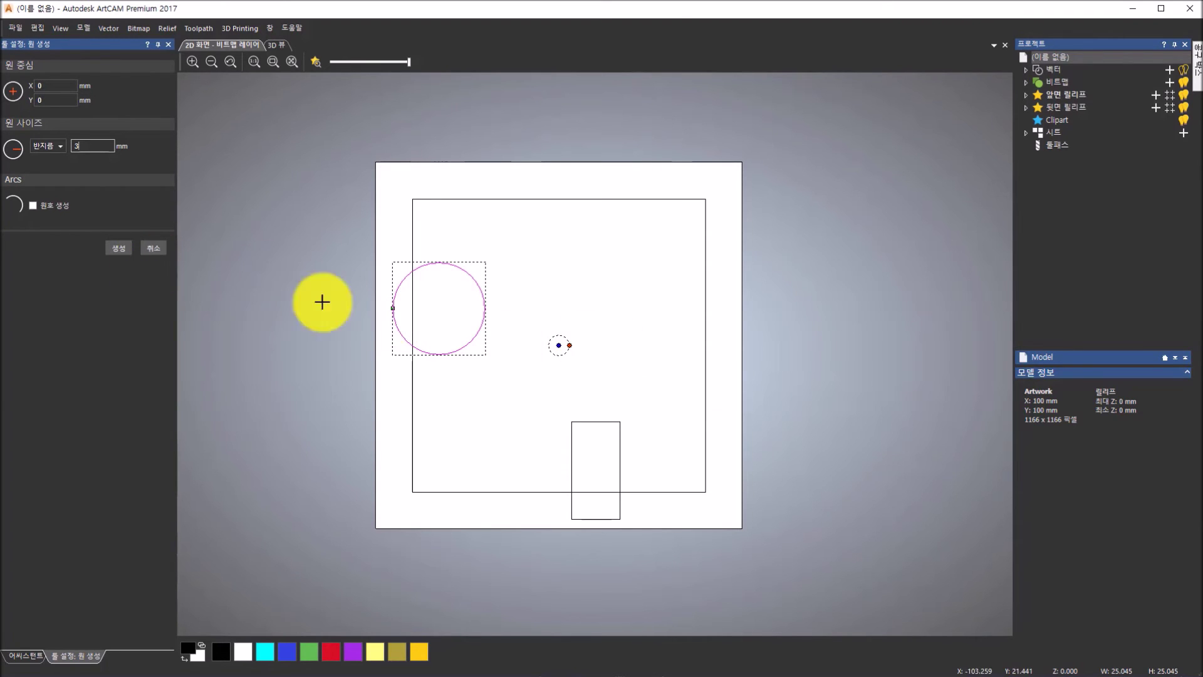
{"action": "left_click", "coordinate": [638, 326]}
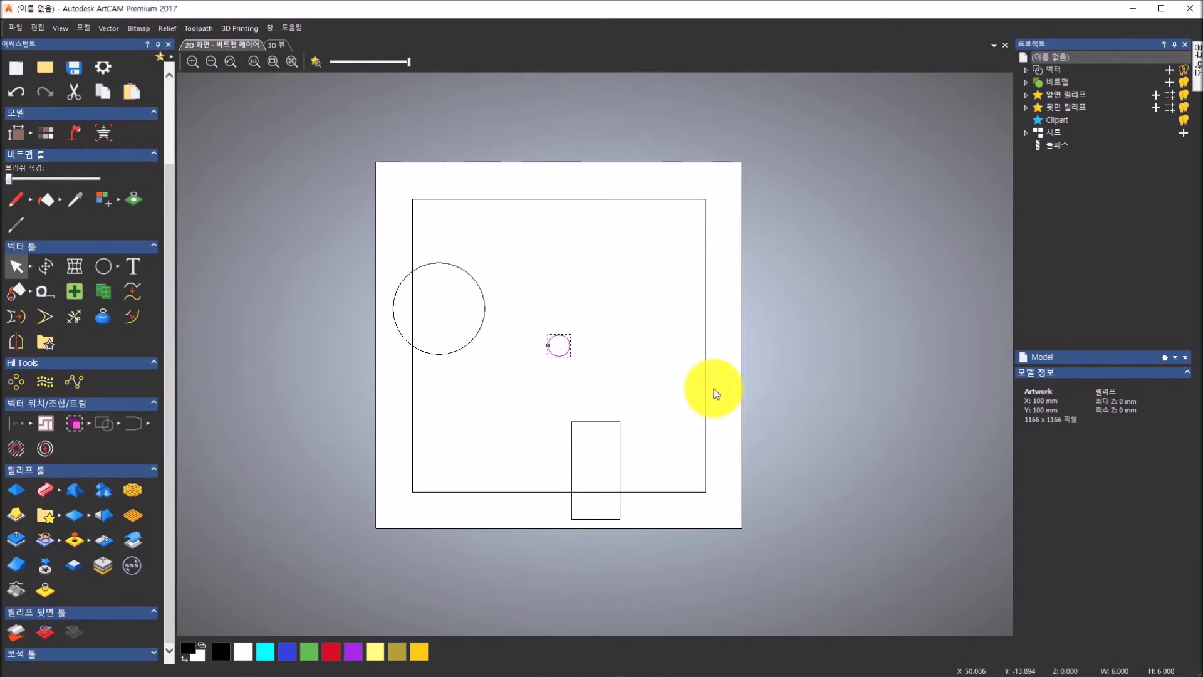
Draw a five-pointed star near the square's upper edge, with outer radius about 7 mm and inner radius about 3.6 mm.
{"action": "left_click", "coordinate": [119, 267]}
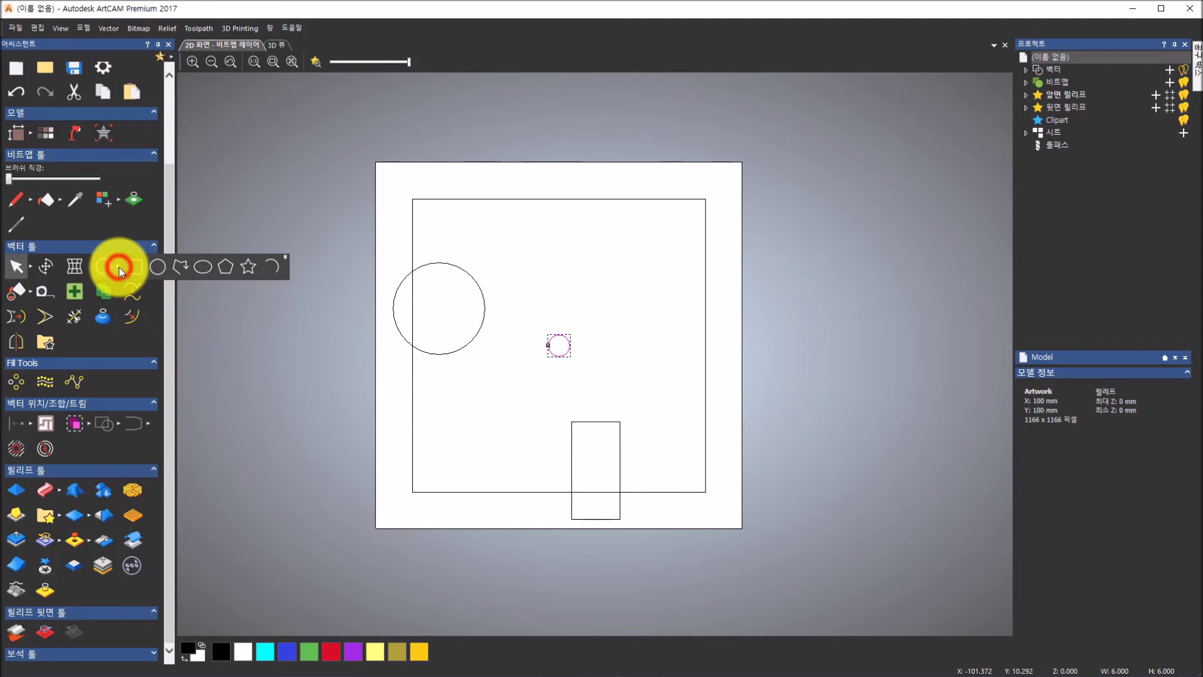
{"action": "left_click", "coordinate": [247, 270]}
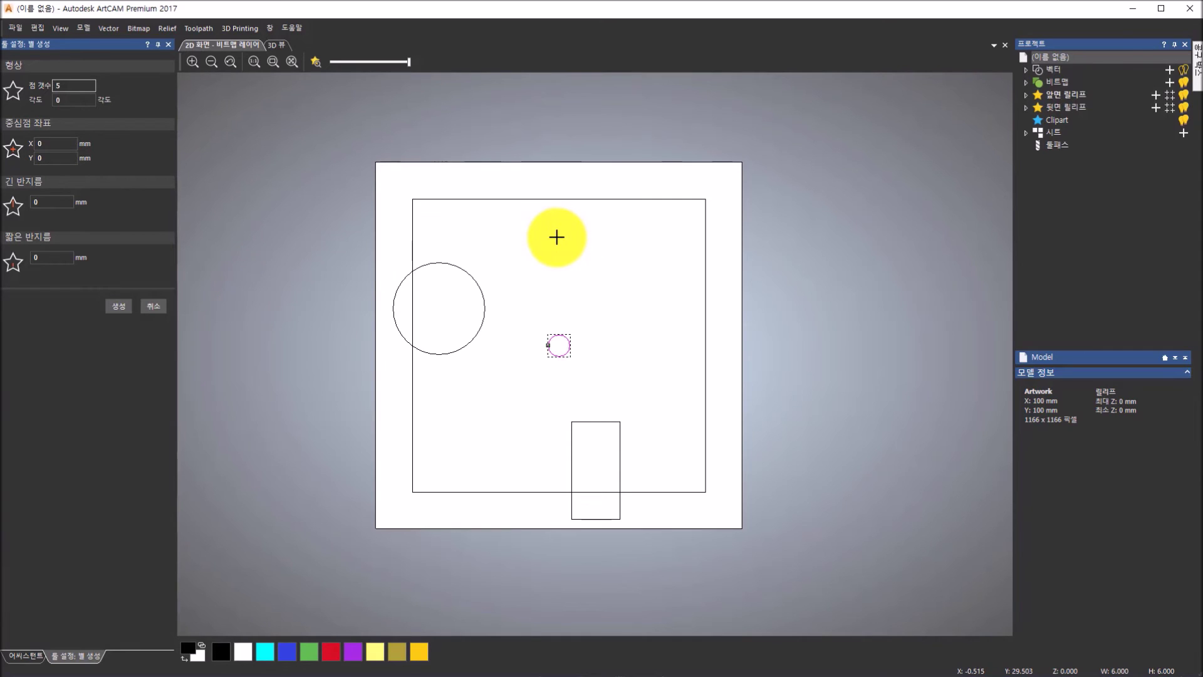
{"action": "left_click_drag", "start_coordinate": [556, 237], "coordinate": [578, 262]}
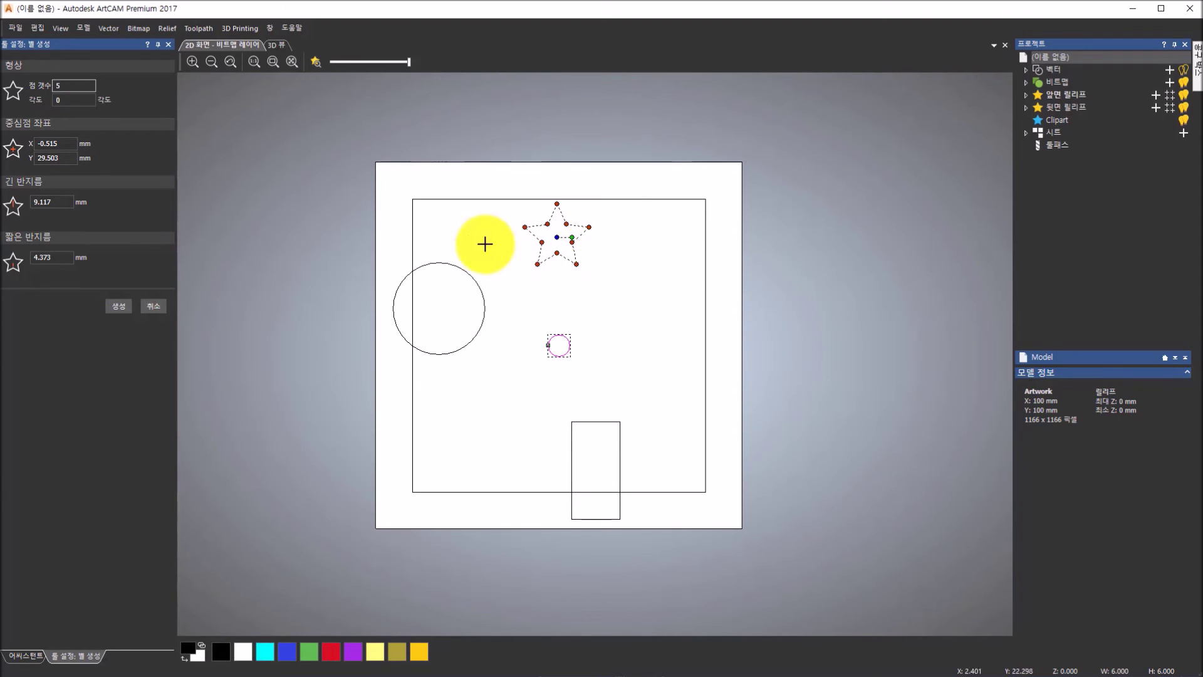
{"action": "left_click_drag", "start_coordinate": [557, 238], "coordinate": [567, 244]}
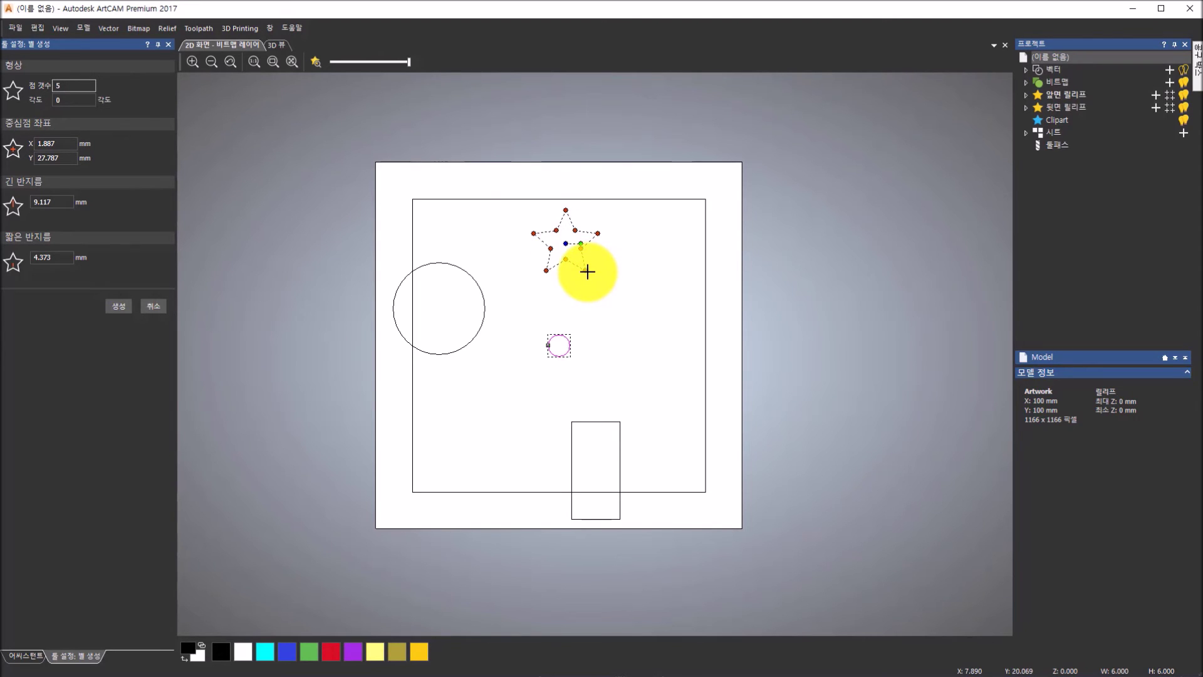
{"action": "mouse_move", "coordinate": [586, 271]}
{"action": "left_mouse_down"}
{"action": "mouse_move", "coordinate": [609, 276]}
{"action": "mouse_move", "coordinate": [587, 258]}
{"action": "mouse_move", "coordinate": [567, 260]}
{"action": "left_mouse_up"}
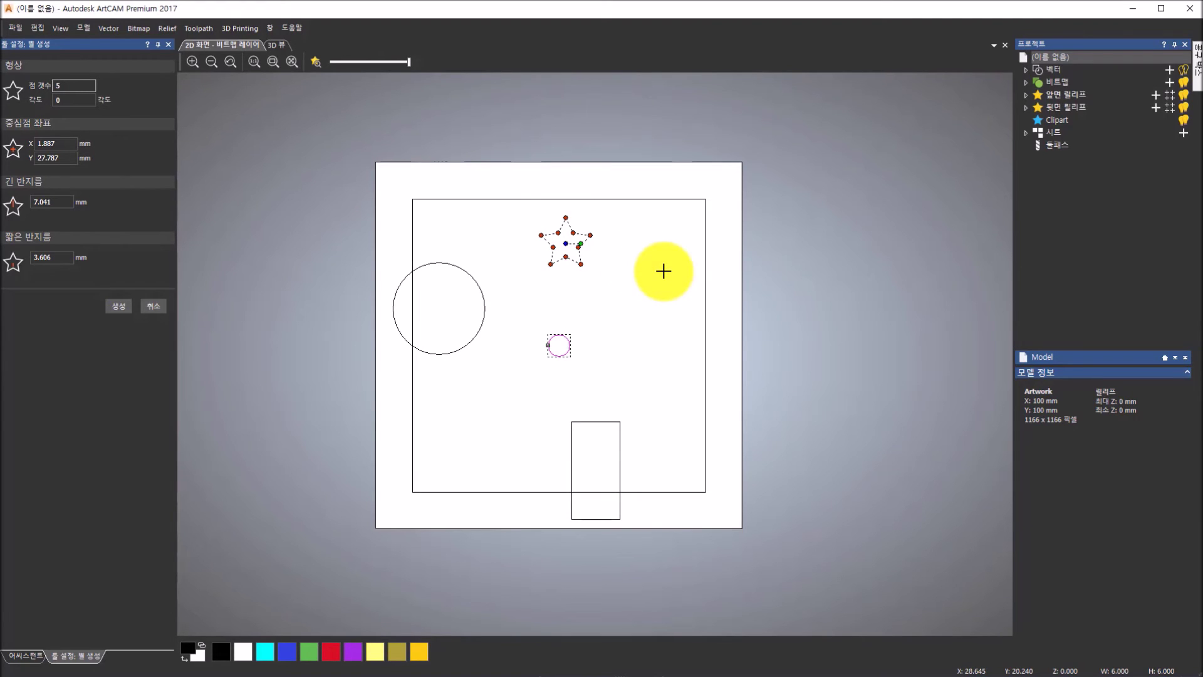
{"action": "key", "text": "Return"}
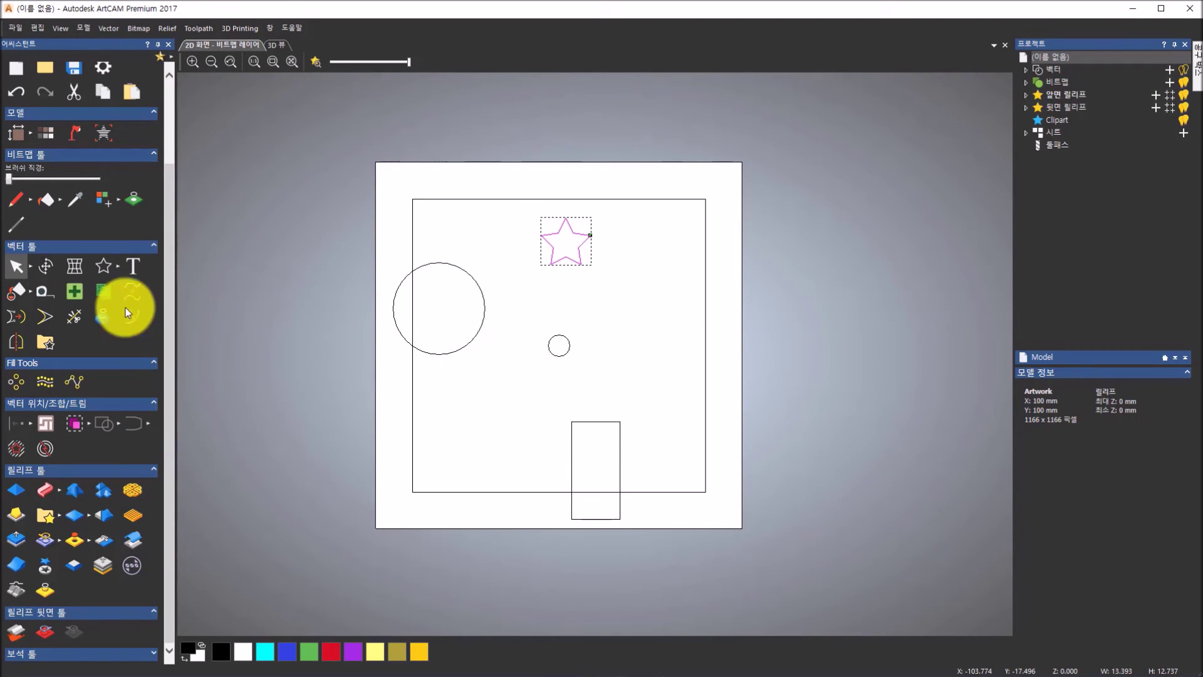
Draw two overlapping circles of about 12.3 mm radius side by side in the right half of the square.
{"action": "left_click", "coordinate": [119, 274]}
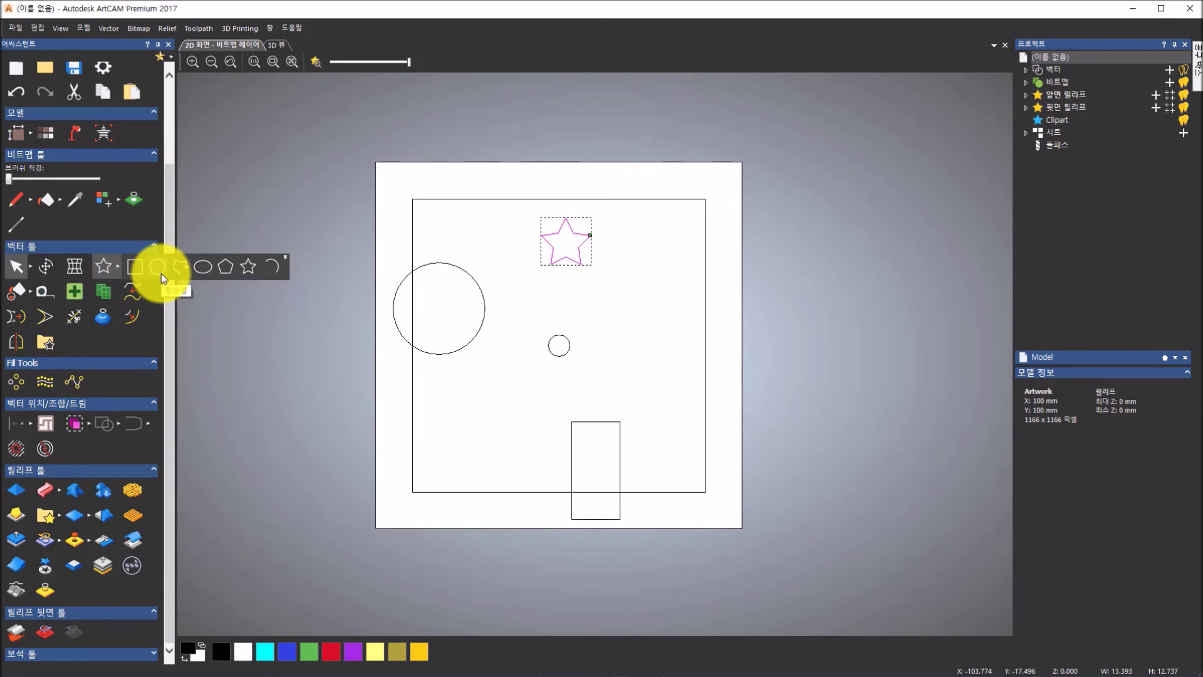
{"action": "left_click", "coordinate": [160, 274]}
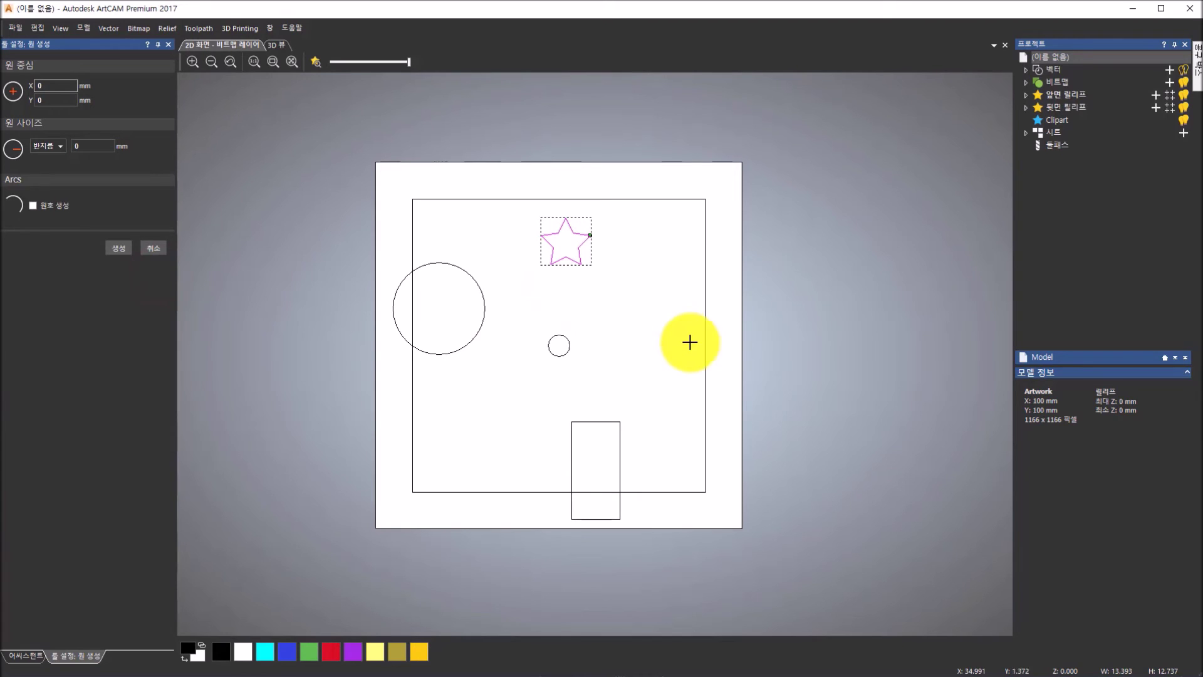
{"action": "left_click", "coordinate": [637, 321]}
{"action": "left_click_drag", "start_coordinate": [662, 353], "coordinate": [668, 351]}
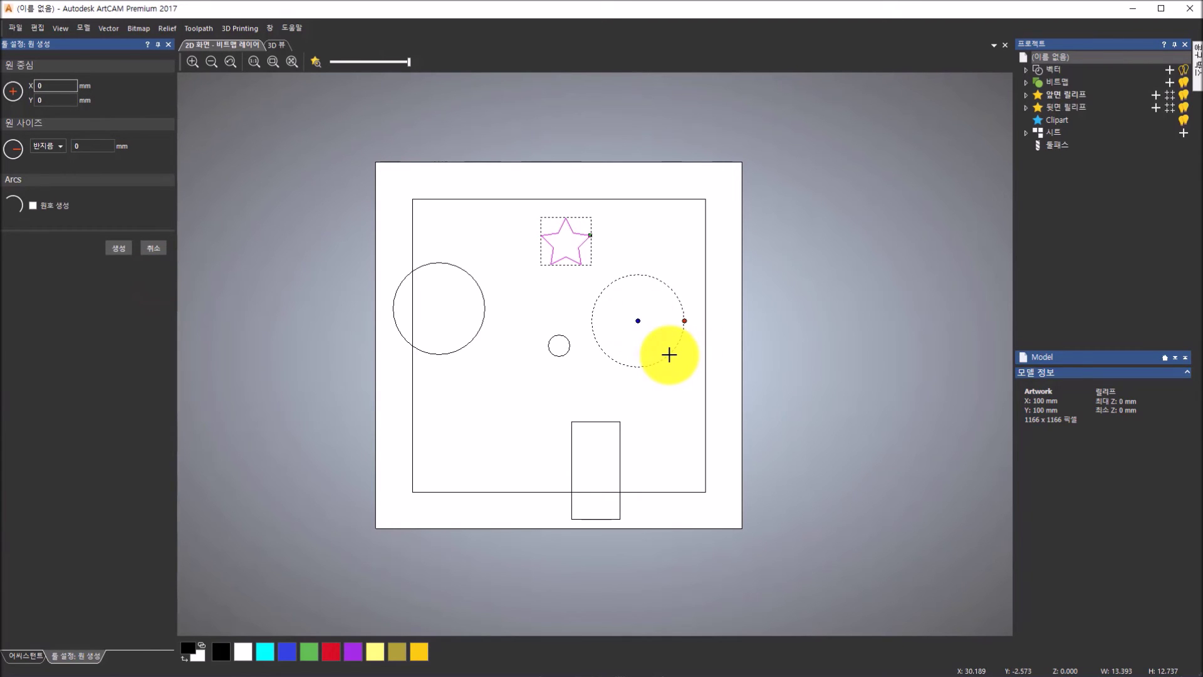
{"action": "left_click", "coordinate": [669, 318]}
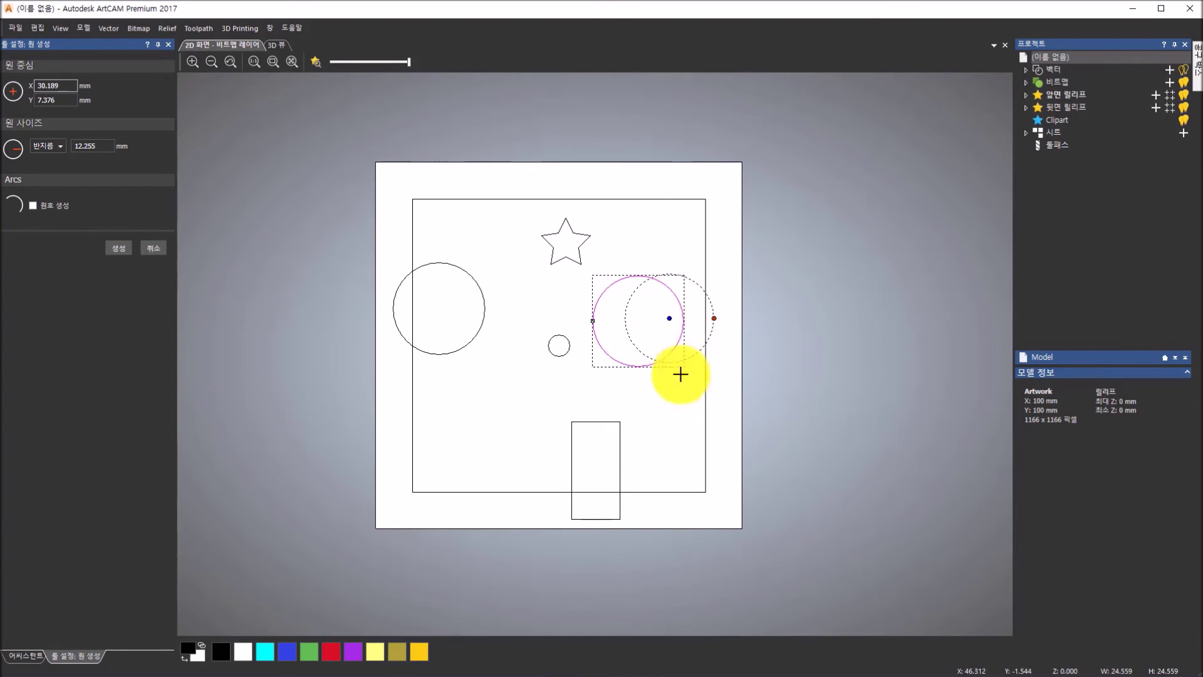
{"action": "right_click", "coordinate": [742, 368]}
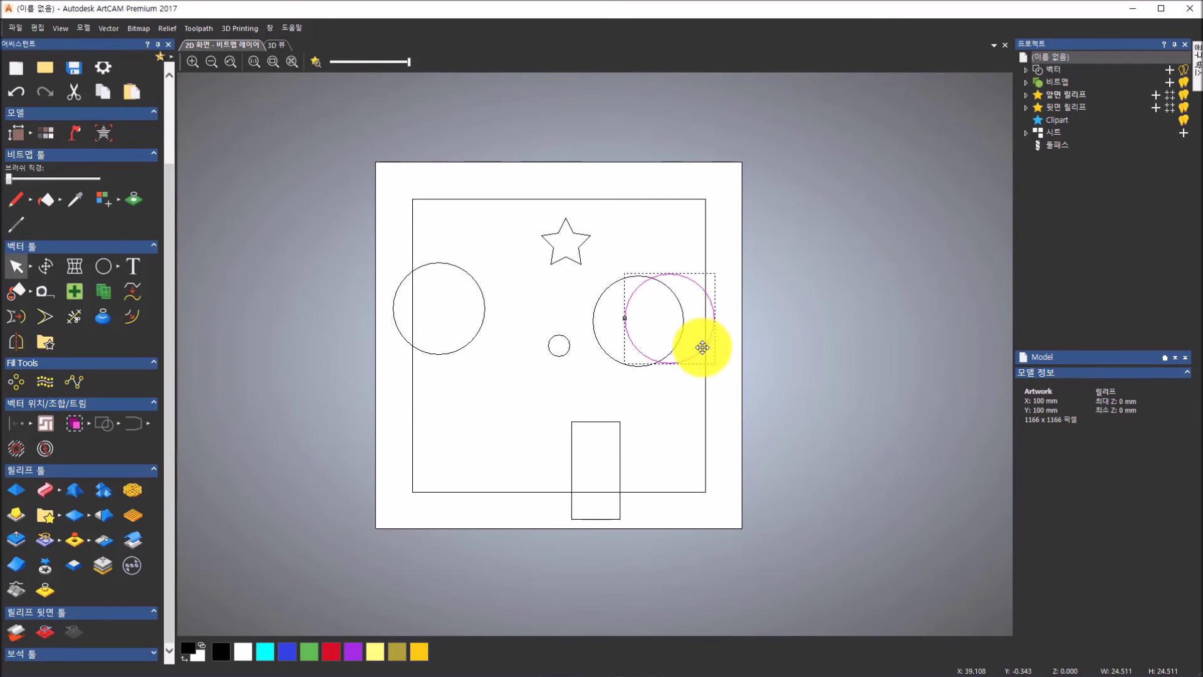
Shift the outer of the two overlapping circles slightly so it sits level with the inner one.
{"action": "left_click", "coordinate": [702, 348]}
{"action": "left_click_drag", "start_coordinate": [702, 348], "coordinate": [706, 349]}
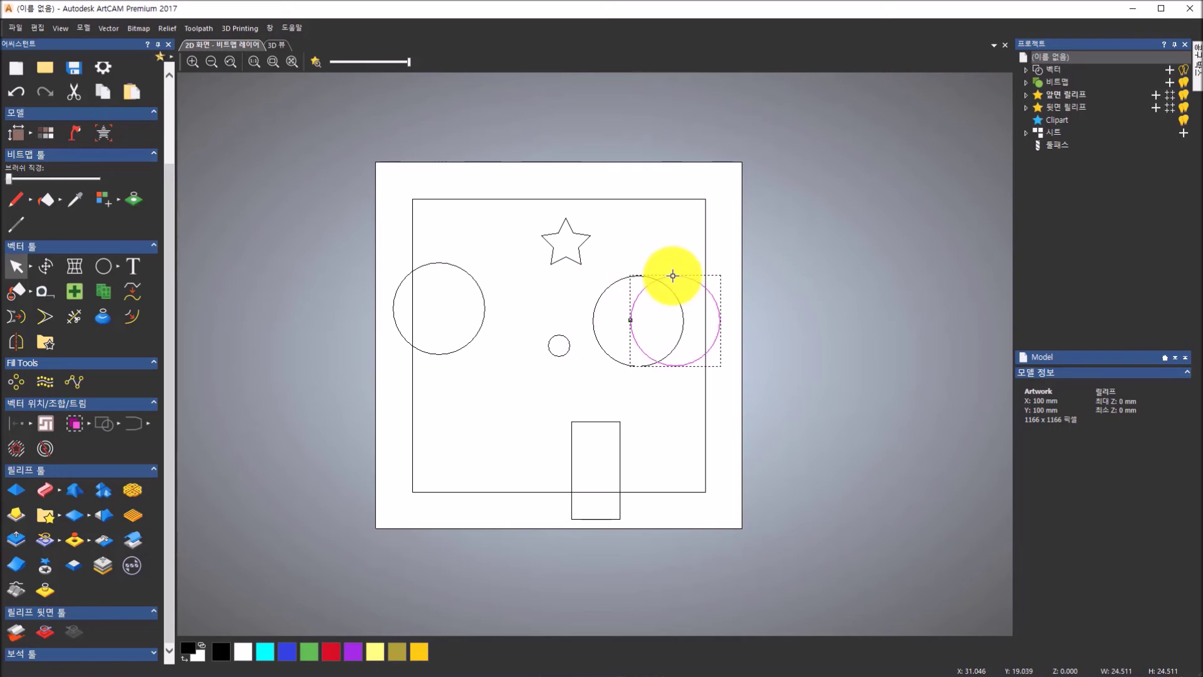
{"action": "left_click", "coordinate": [596, 338]}
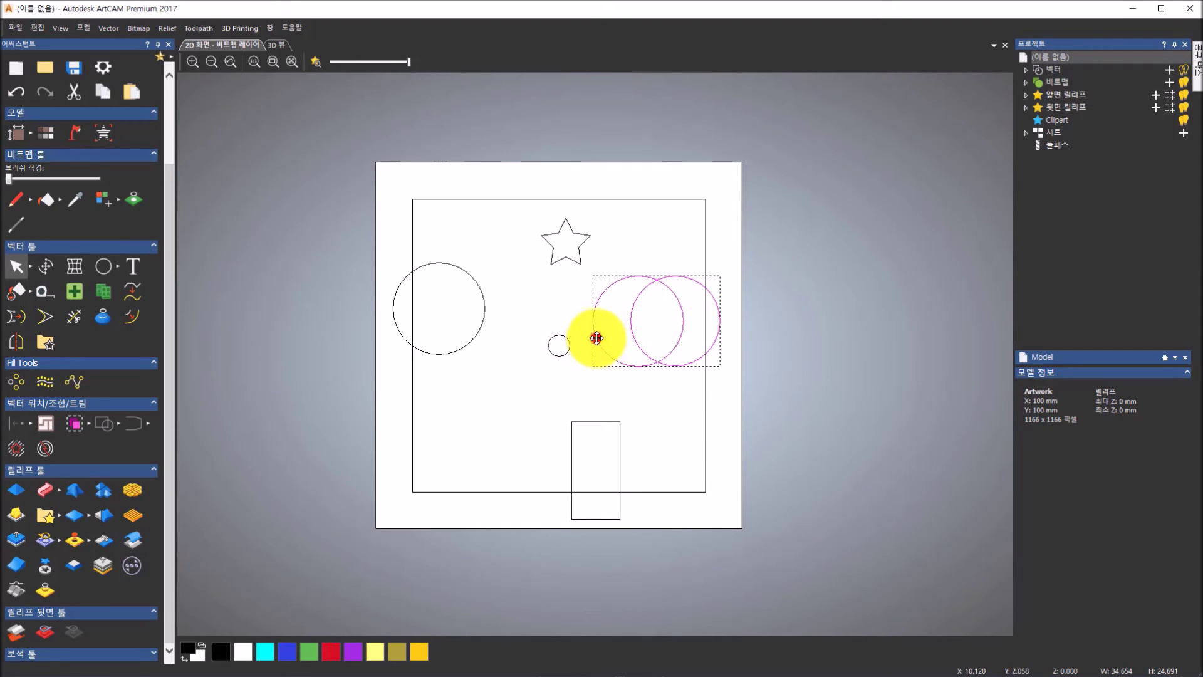
{"action": "left_click", "coordinate": [632, 404]}
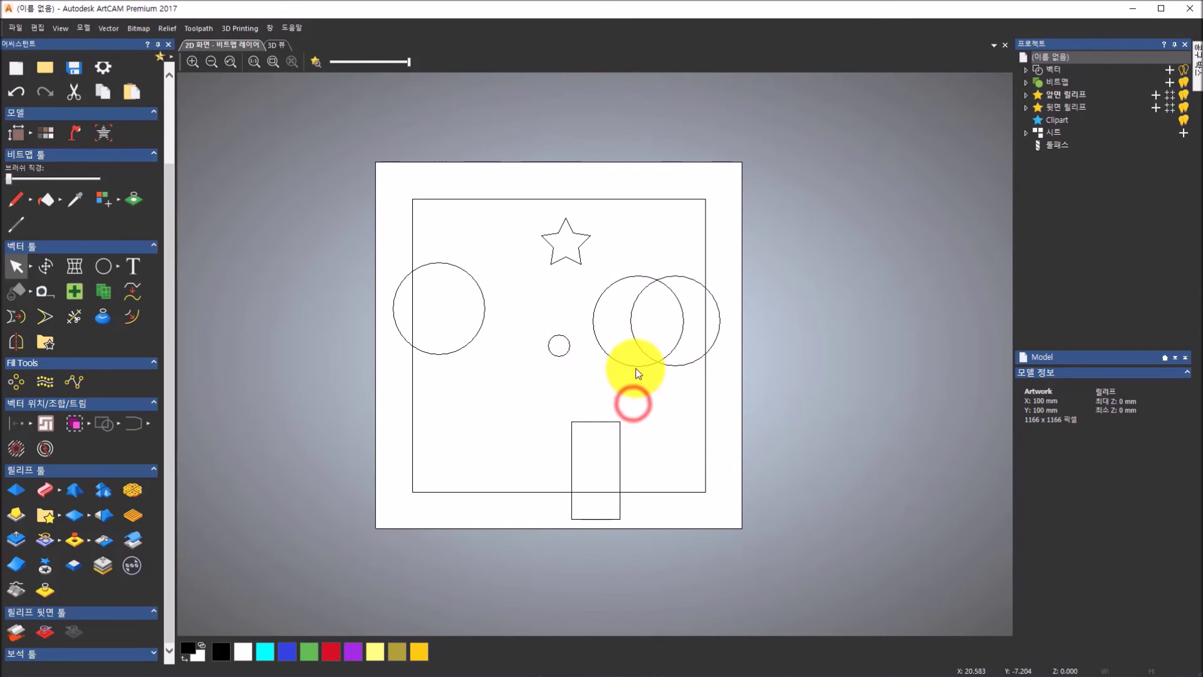
Subtract the outer circle from the inner one to form a crescent, and move it to mid-height near the square's right edge.
{"action": "left_click", "coordinate": [115, 425]}
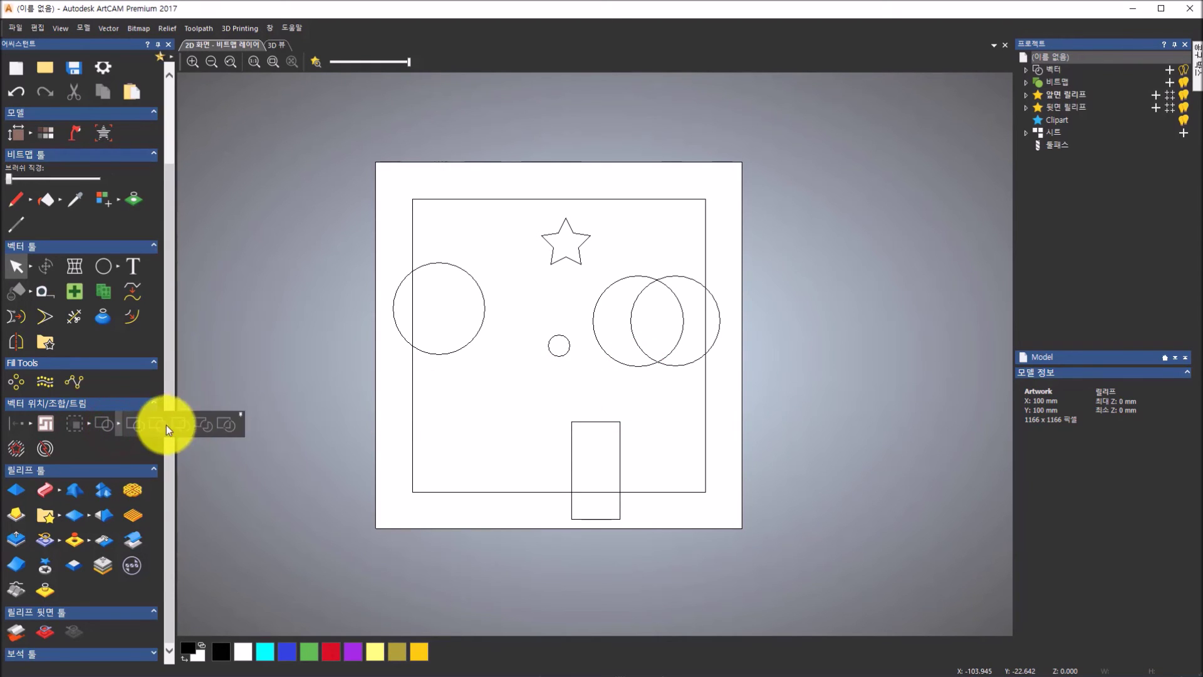
{"action": "left_click", "coordinate": [608, 355]}
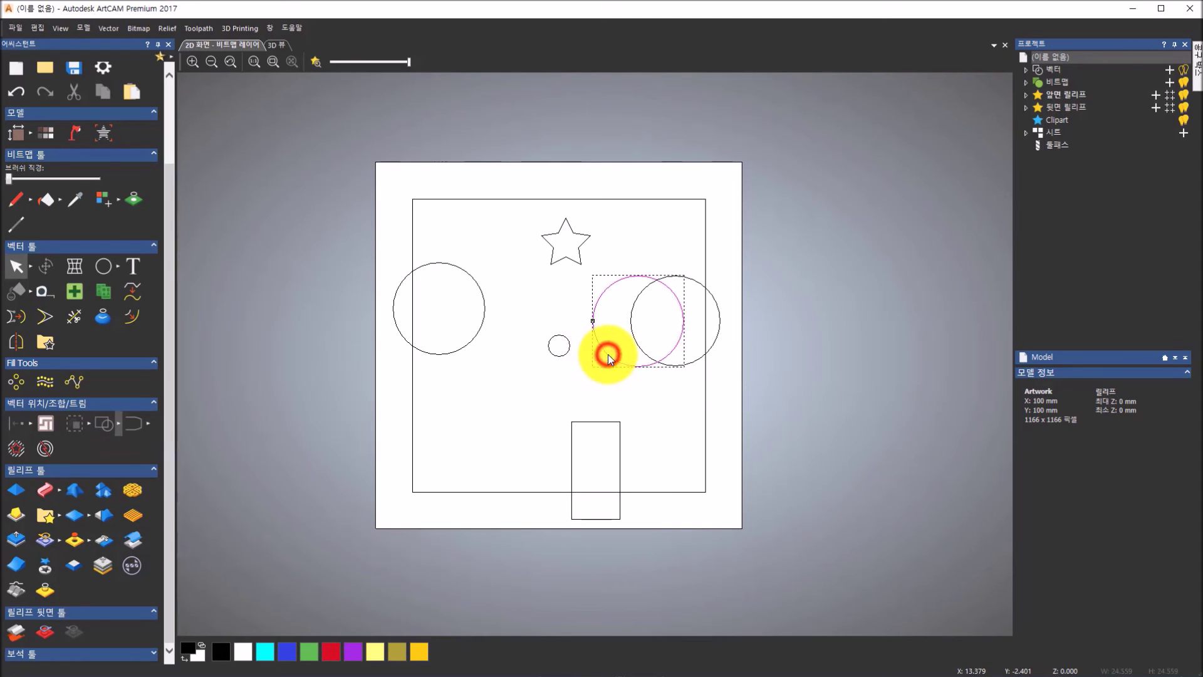
{"action": "left_click", "coordinate": [717, 341], "text": "shift"}
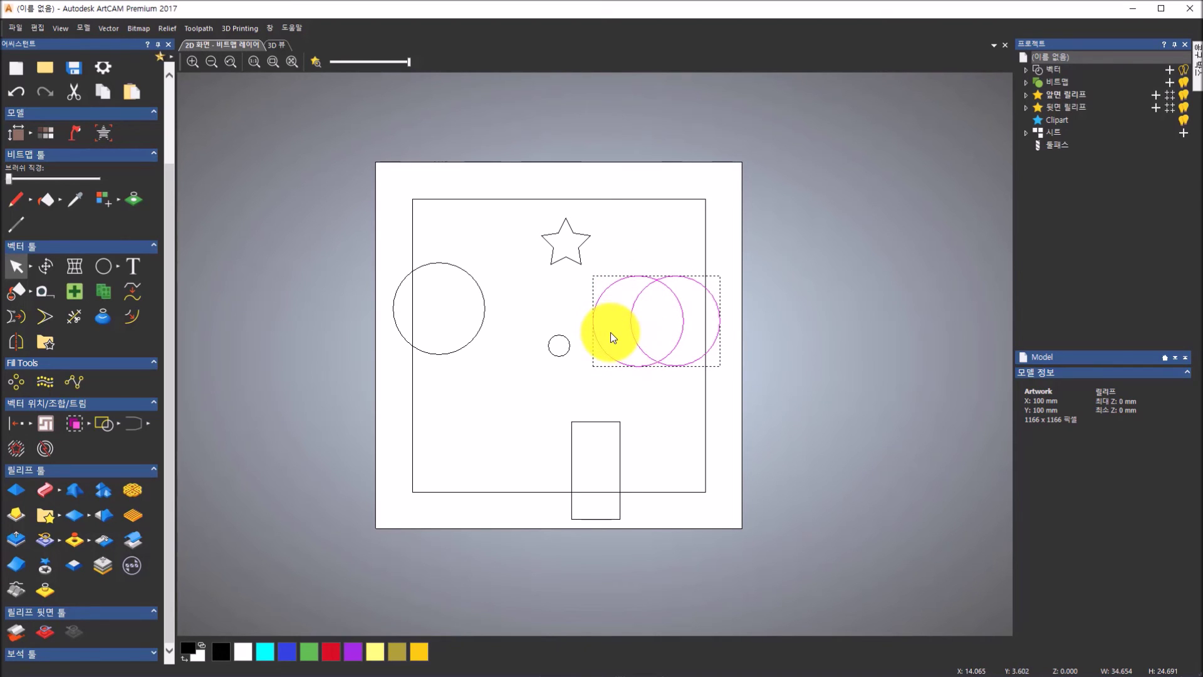
{"action": "left_click", "coordinate": [645, 389]}
{"action": "left_click", "coordinate": [647, 366]}
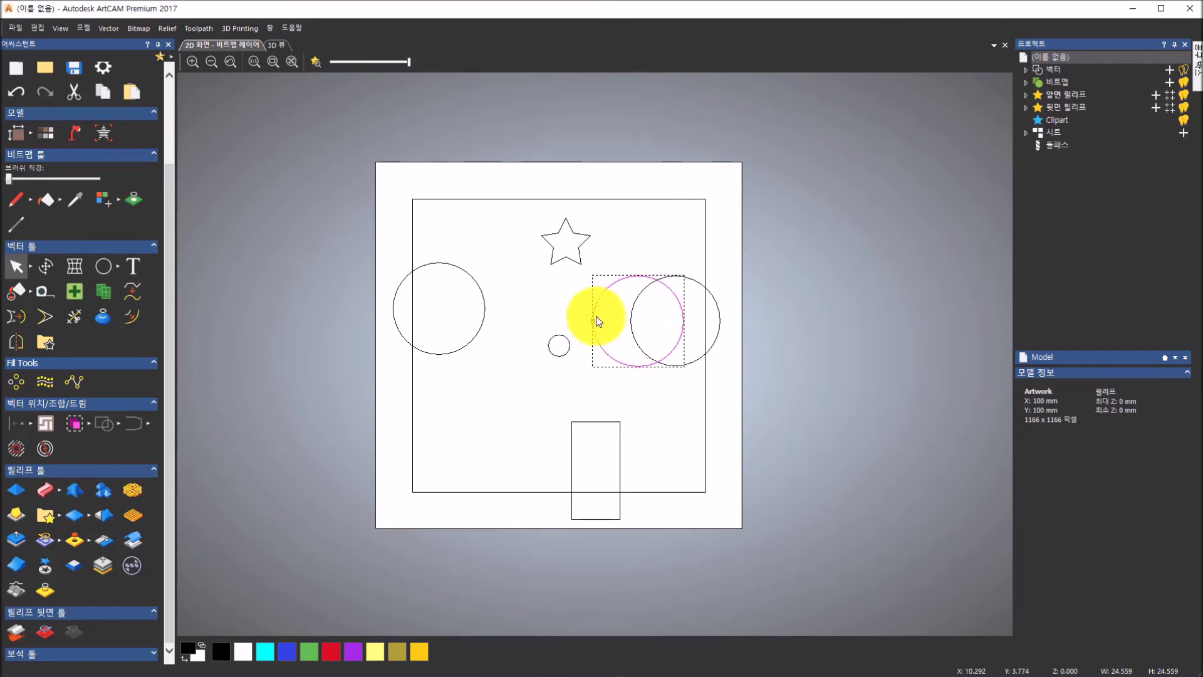
{"action": "left_click", "coordinate": [720, 313], "text": "shift"}
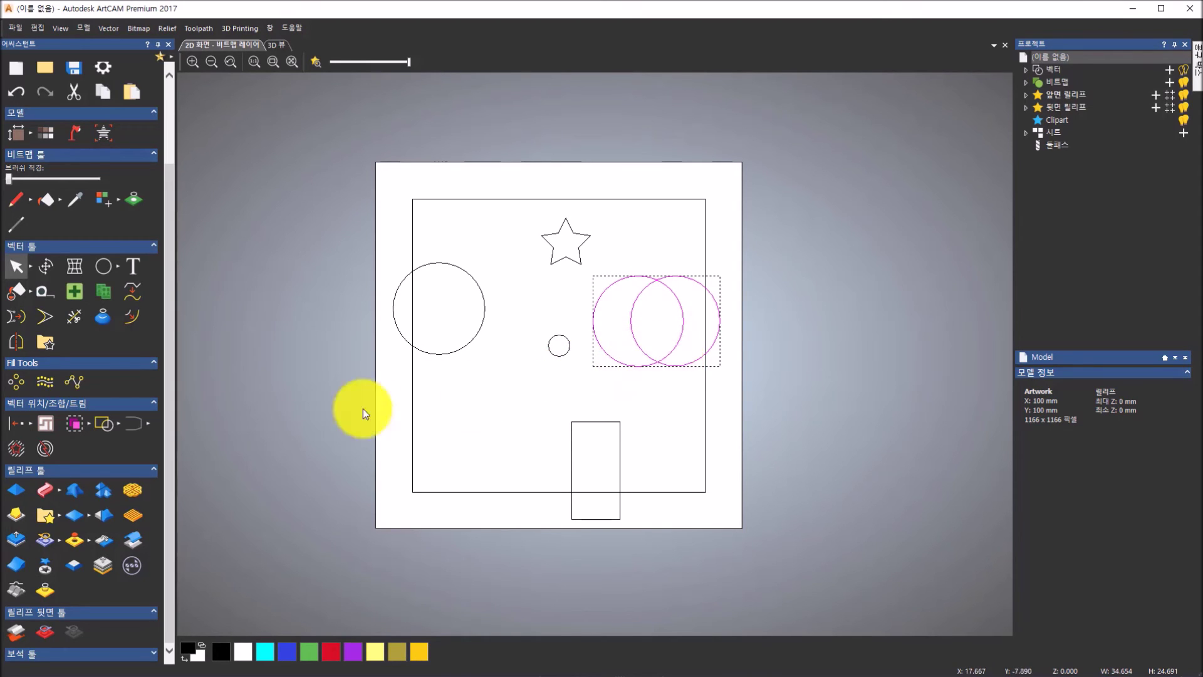
{"action": "left_click", "coordinate": [119, 424]}
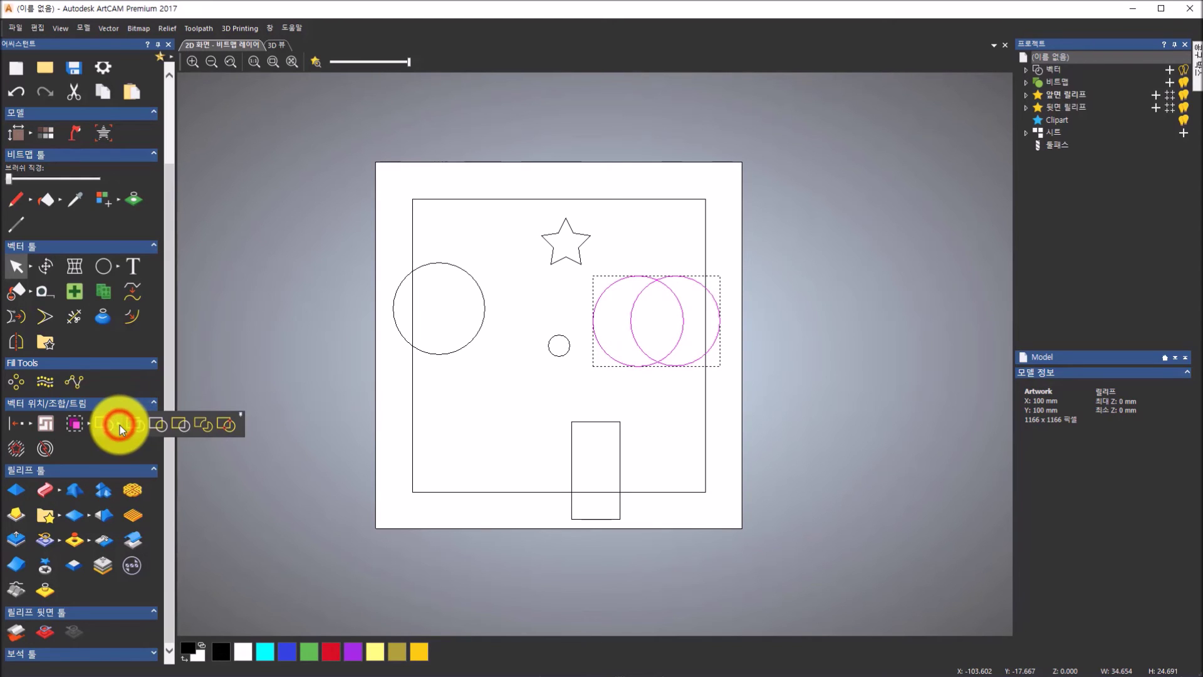
{"action": "left_click", "coordinate": [186, 426]}
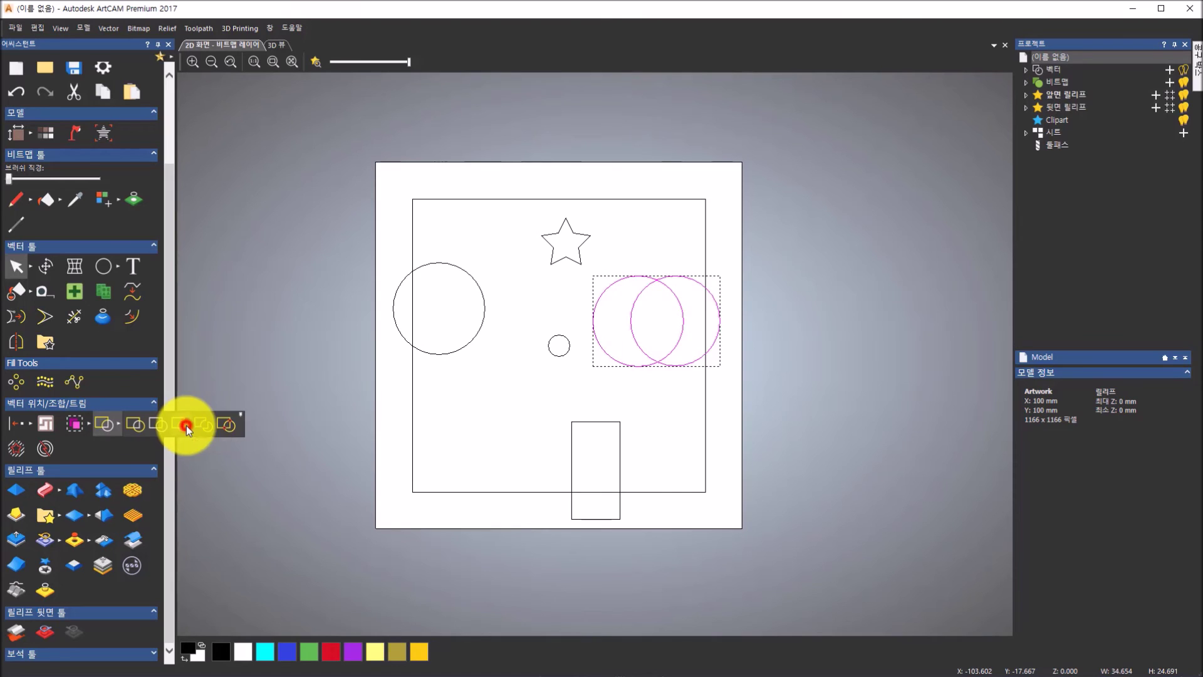
{"action": "left_click", "coordinate": [302, 393]}
{"action": "left_click", "coordinate": [644, 366]}
{"action": "left_click_drag", "start_coordinate": [643, 365], "coordinate": [671, 389]}
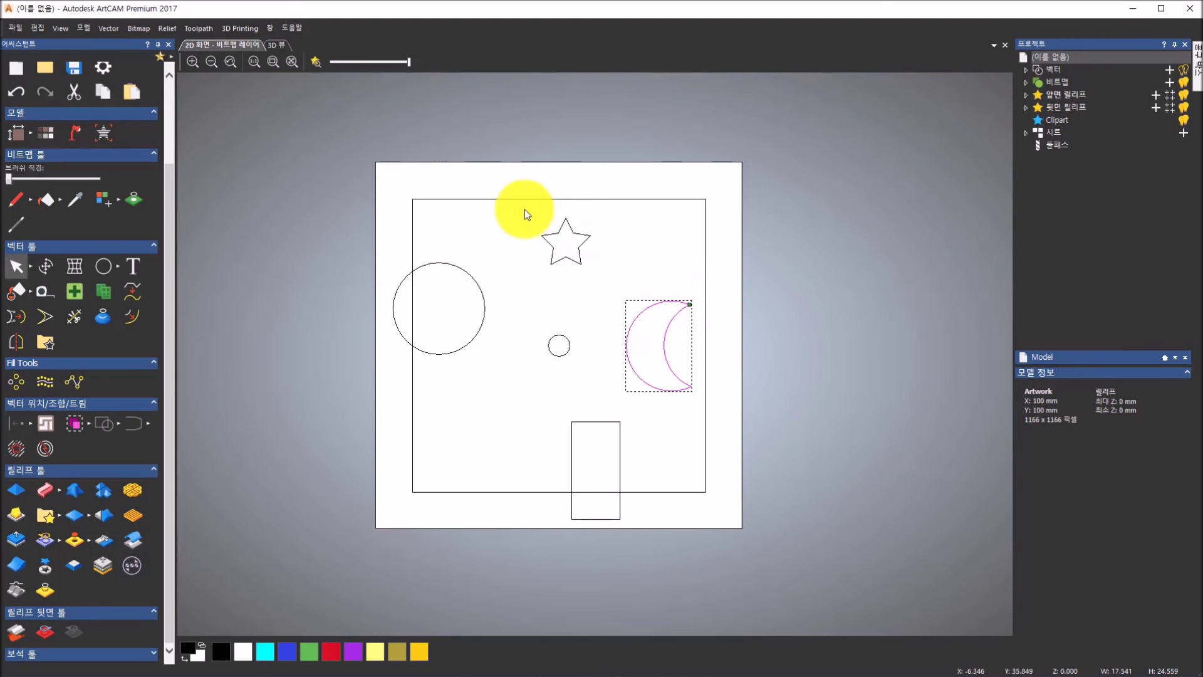
Switch to the 3D view, display the zero plane and the vectors, and clear the crescent selection.
{"action": "left_click", "coordinate": [268, 43]}
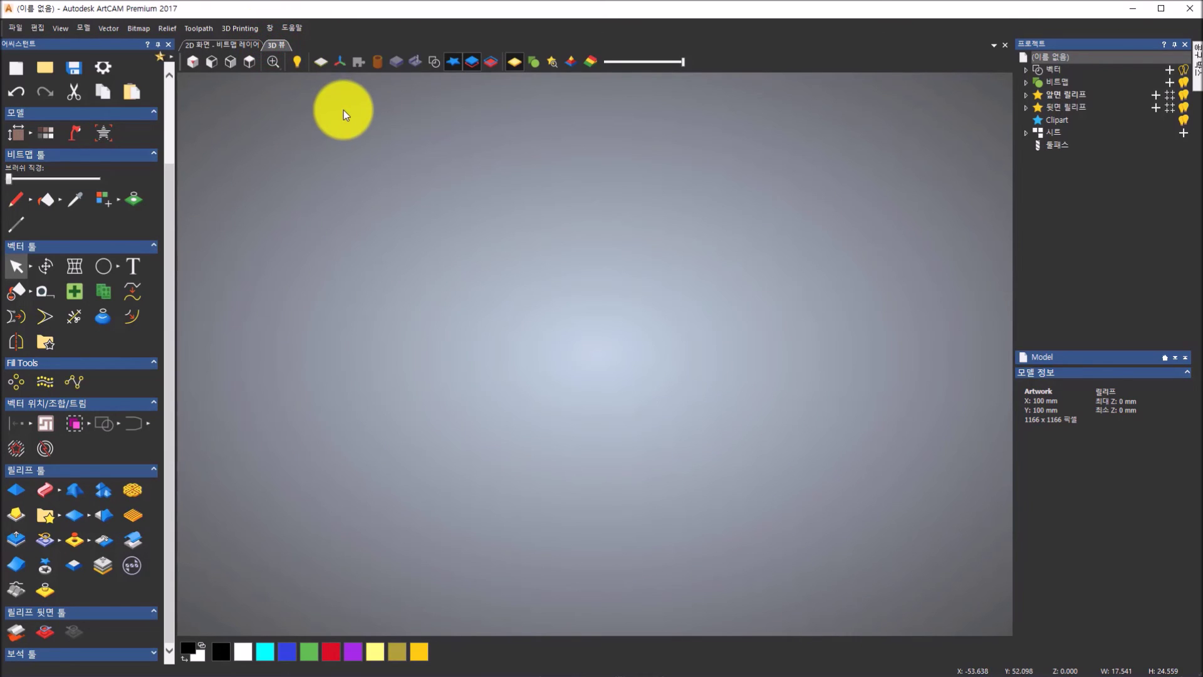
{"action": "left_click", "coordinate": [321, 63]}
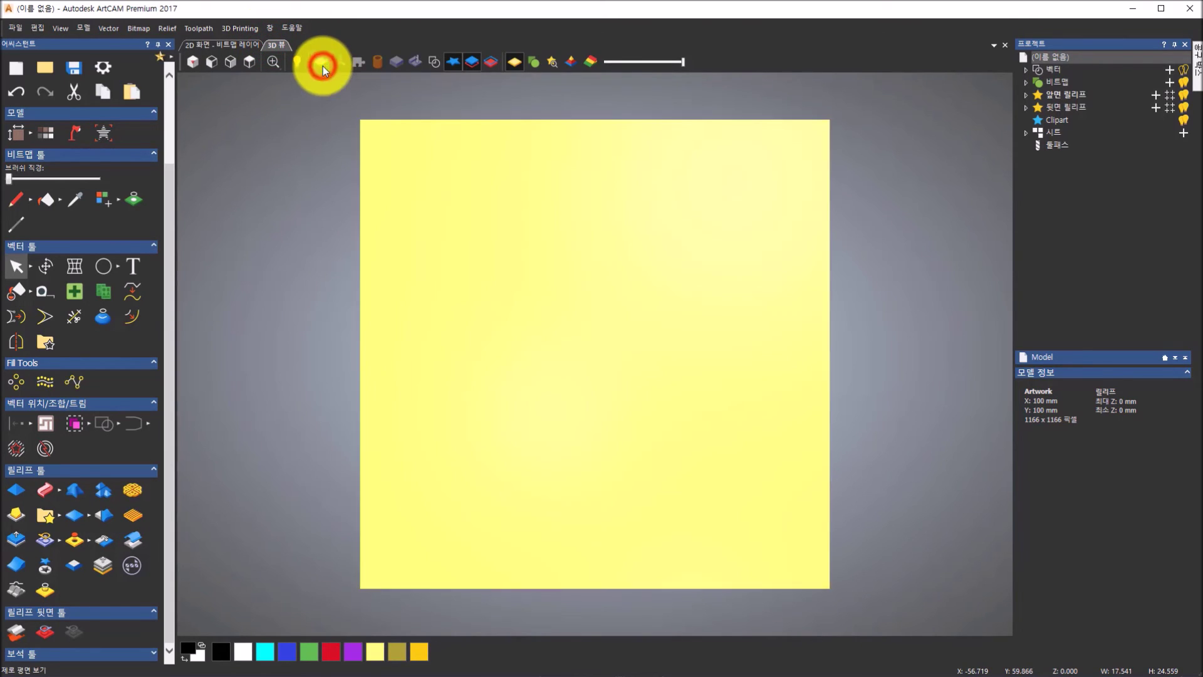
{"action": "left_click", "coordinate": [430, 66]}
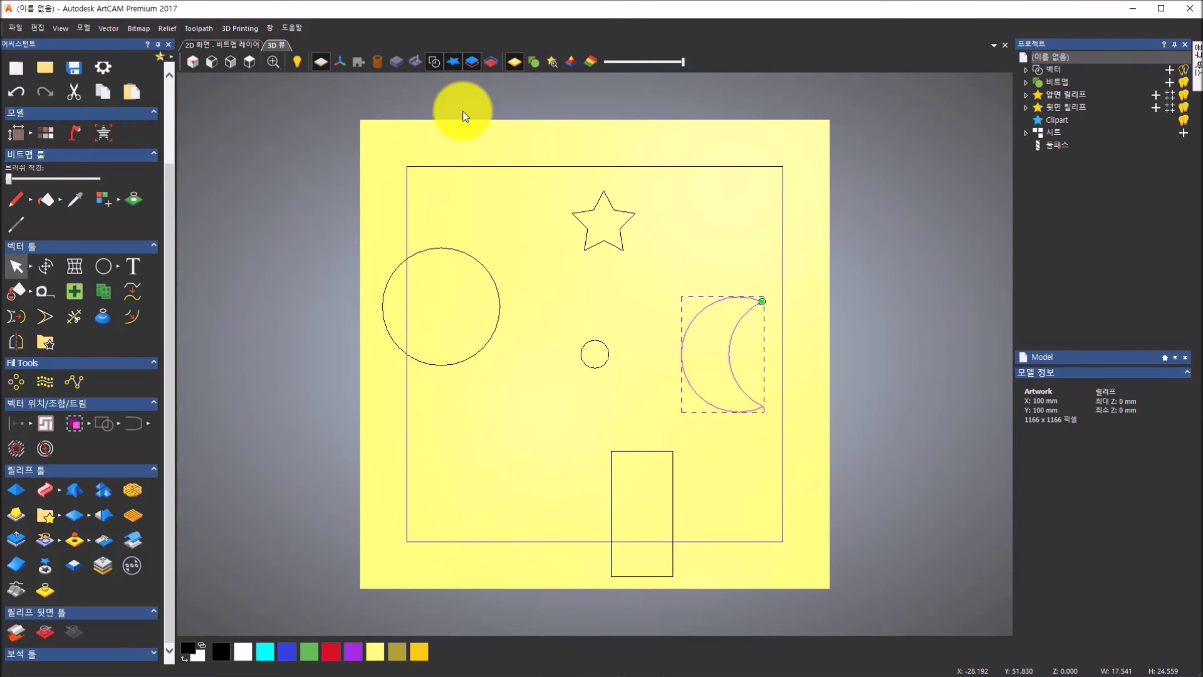
{"action": "left_click_drag", "start_coordinate": [626, 502], "coordinate": [748, 312]}
{"action": "left_click", "coordinate": [840, 344]}
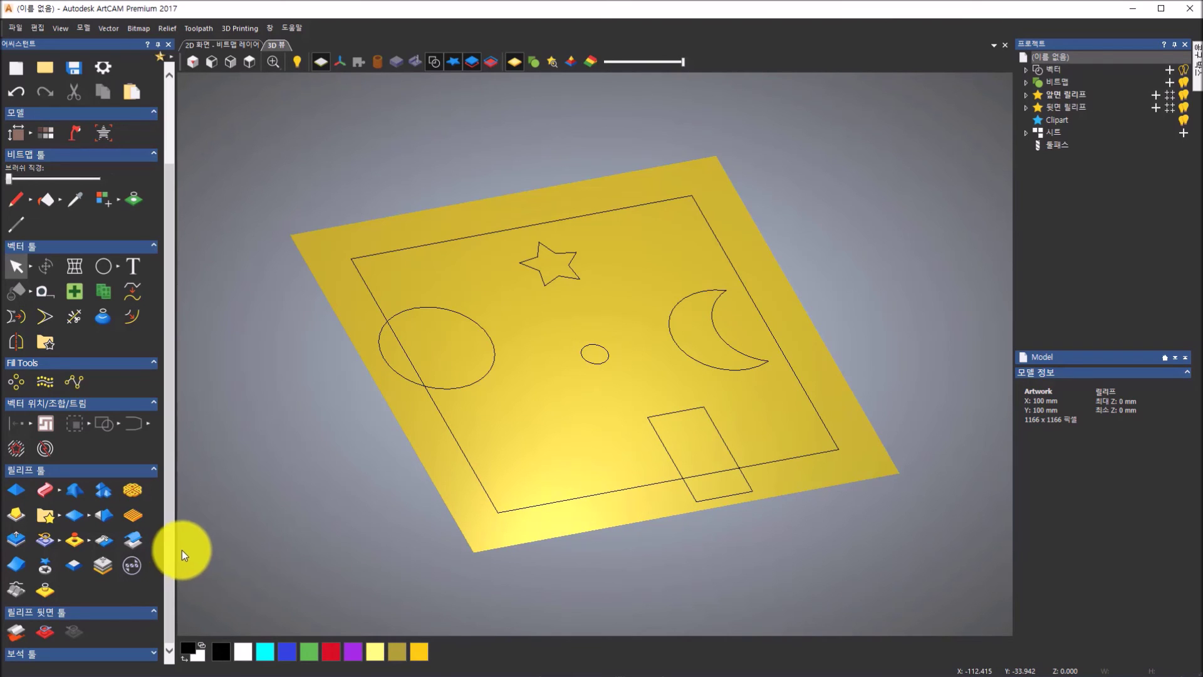
Open the Shape Editor on the large 80 mm square and give it the angular profile to raise a pyramid.
{"action": "left_click", "coordinate": [471, 466]}
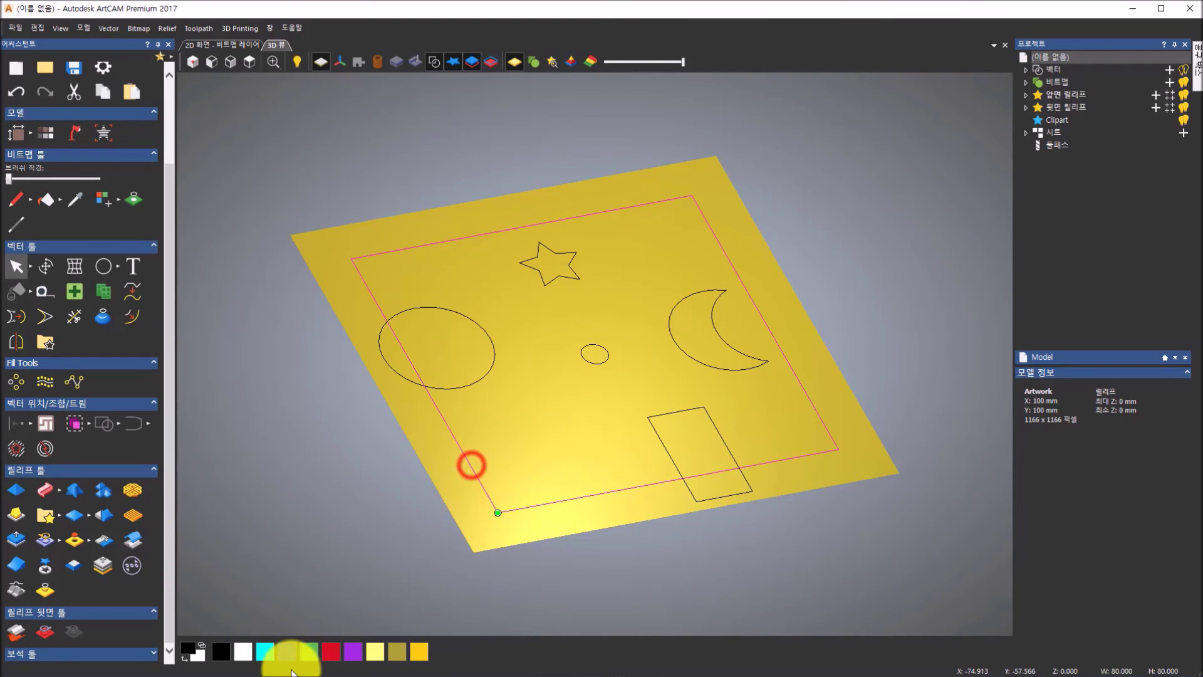
{"action": "left_click", "coordinate": [26, 493]}
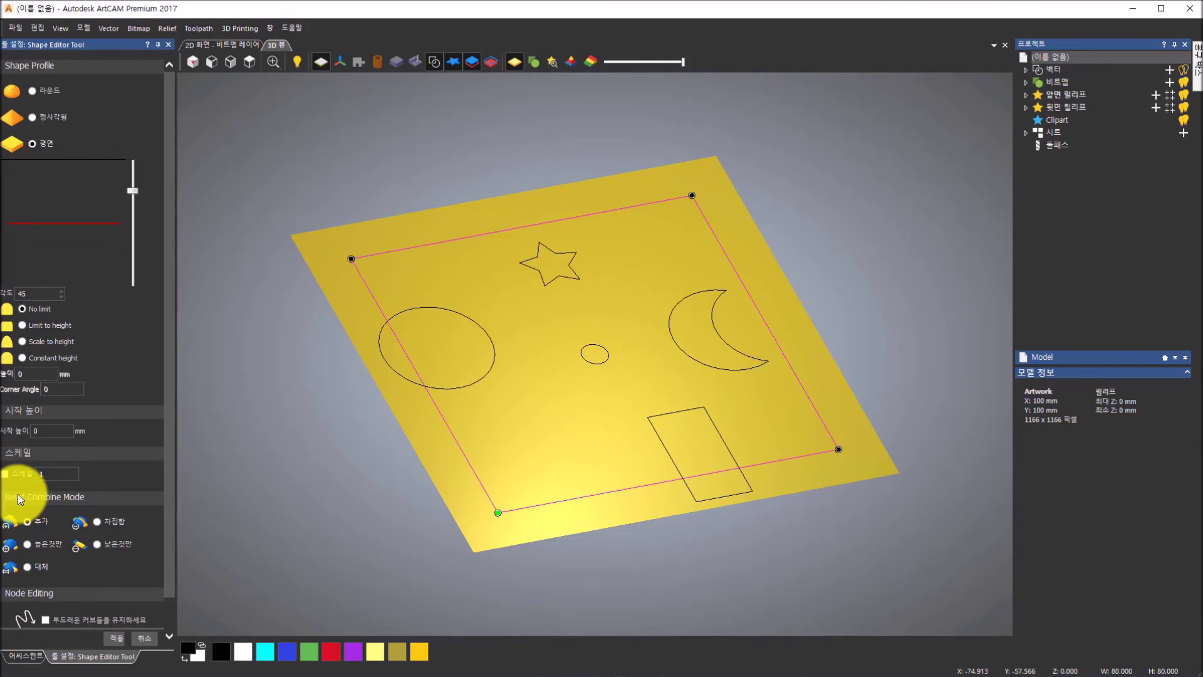
{"action": "left_click", "coordinate": [32, 89]}
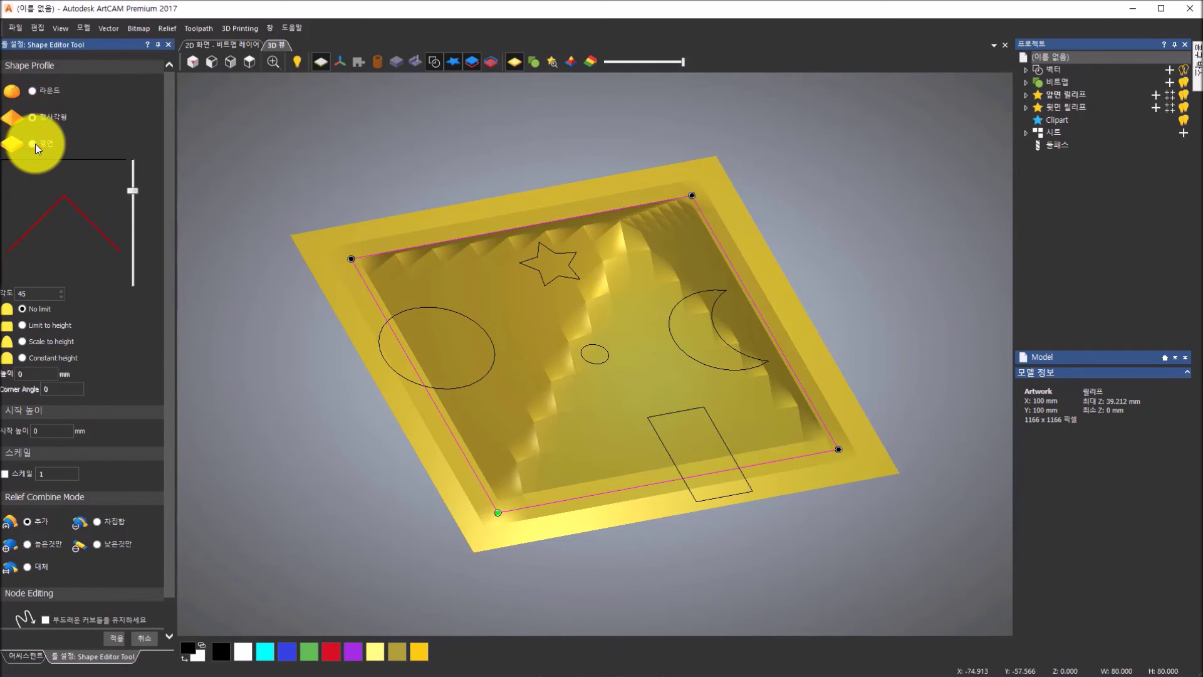
{"action": "left_click", "coordinate": [34, 144]}
{"action": "left_click", "coordinate": [33, 114]}
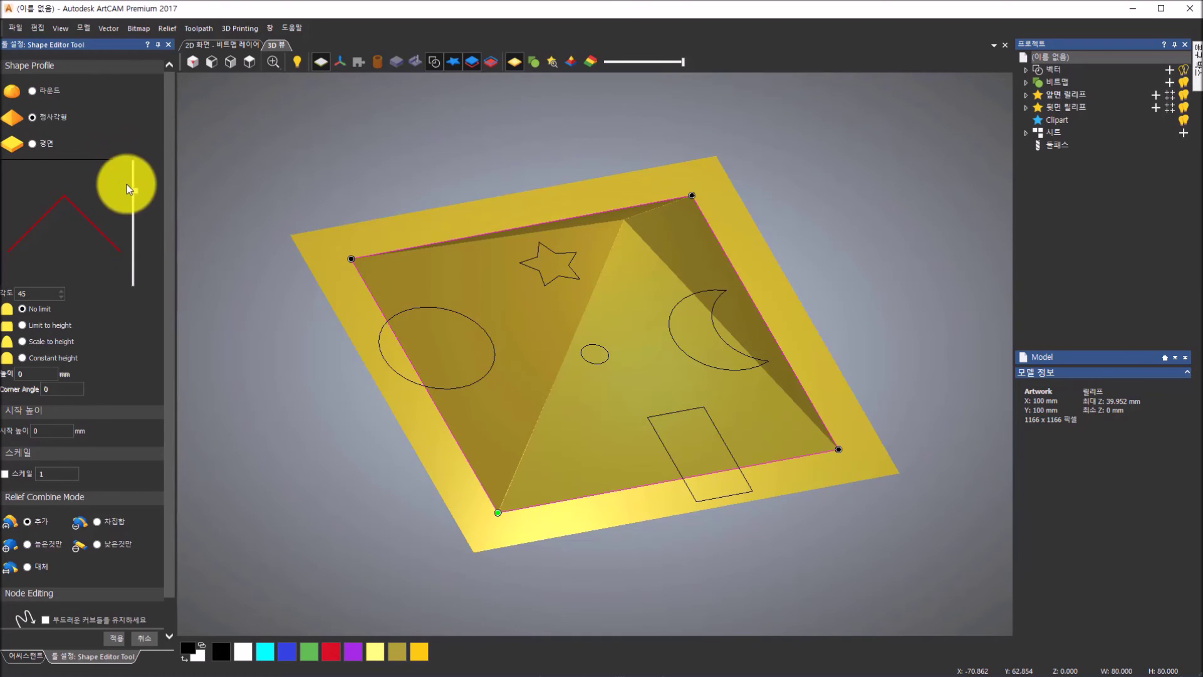
Set the pyramid's profile angle to 23 degrees and apply the relief in Add mode.
{"action": "left_click_drag", "start_coordinate": [134, 199], "coordinate": [134, 207]}
{"action": "left_click_drag", "start_coordinate": [431, 422], "coordinate": [460, 443]}
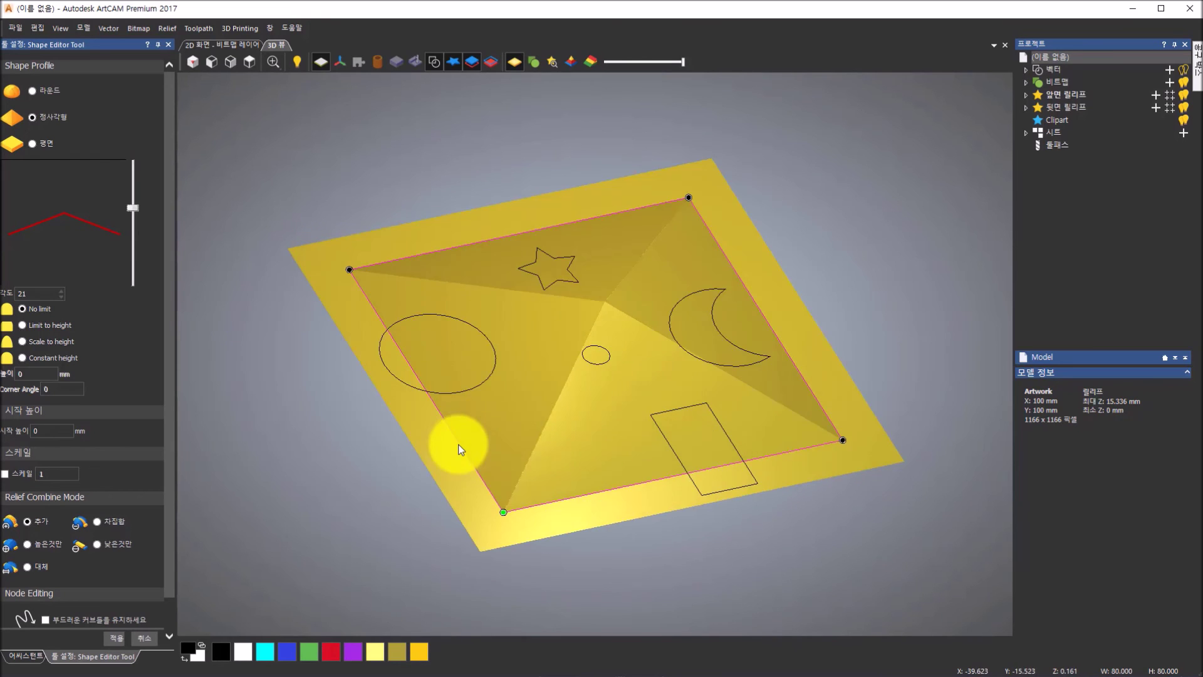
{"action": "left_click_drag", "start_coordinate": [133, 208], "coordinate": [133, 206]}
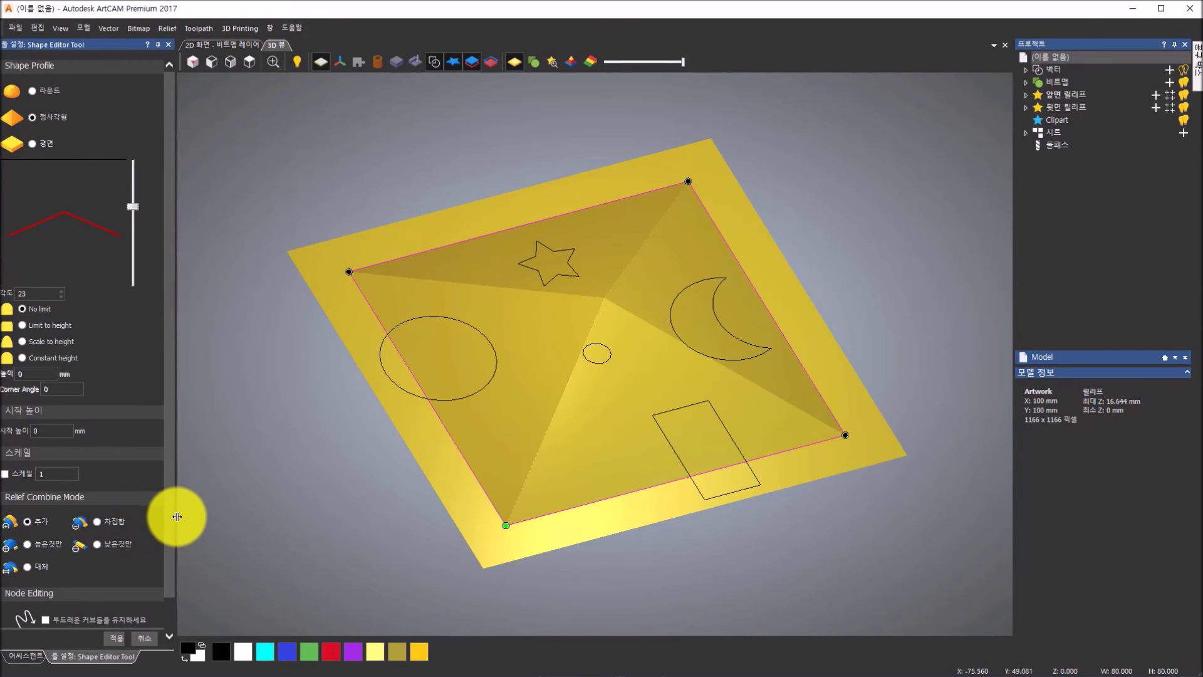
{"action": "left_click_drag", "start_coordinate": [169, 537], "coordinate": [168, 578]}
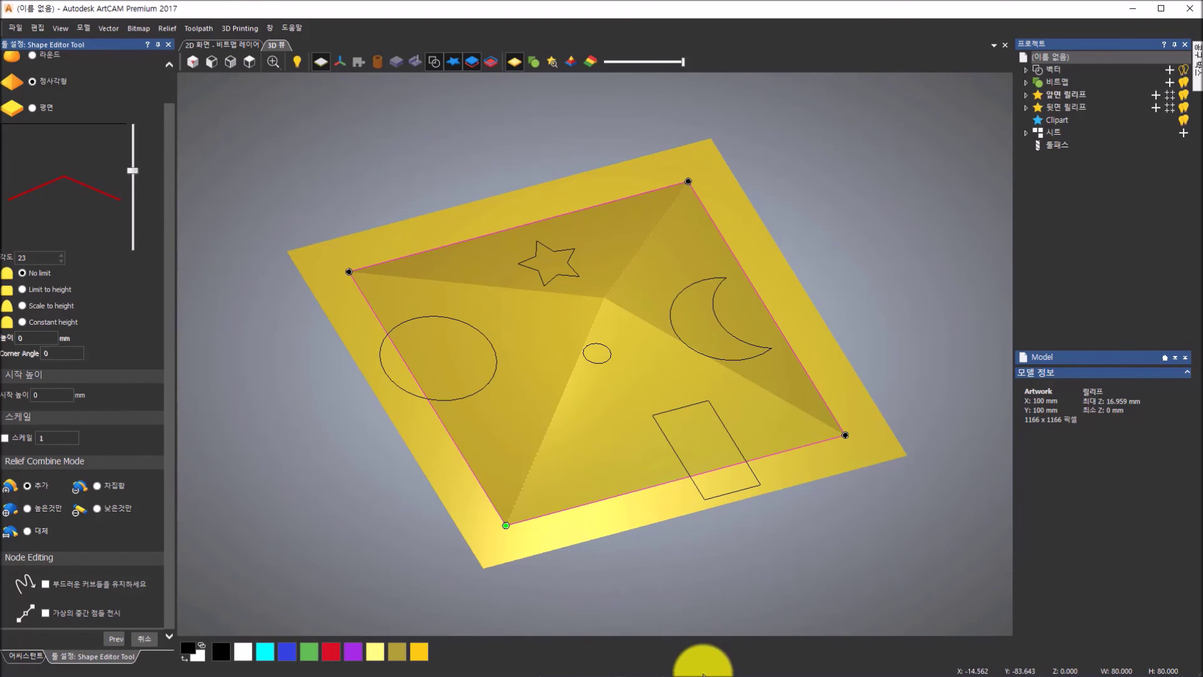
Check the Pyramid Exercise reference picture and preview the large circle as a flat cut with the merge-low (낮은것만) combine mode.
{"action": "left_click", "coordinate": [702, 673]}
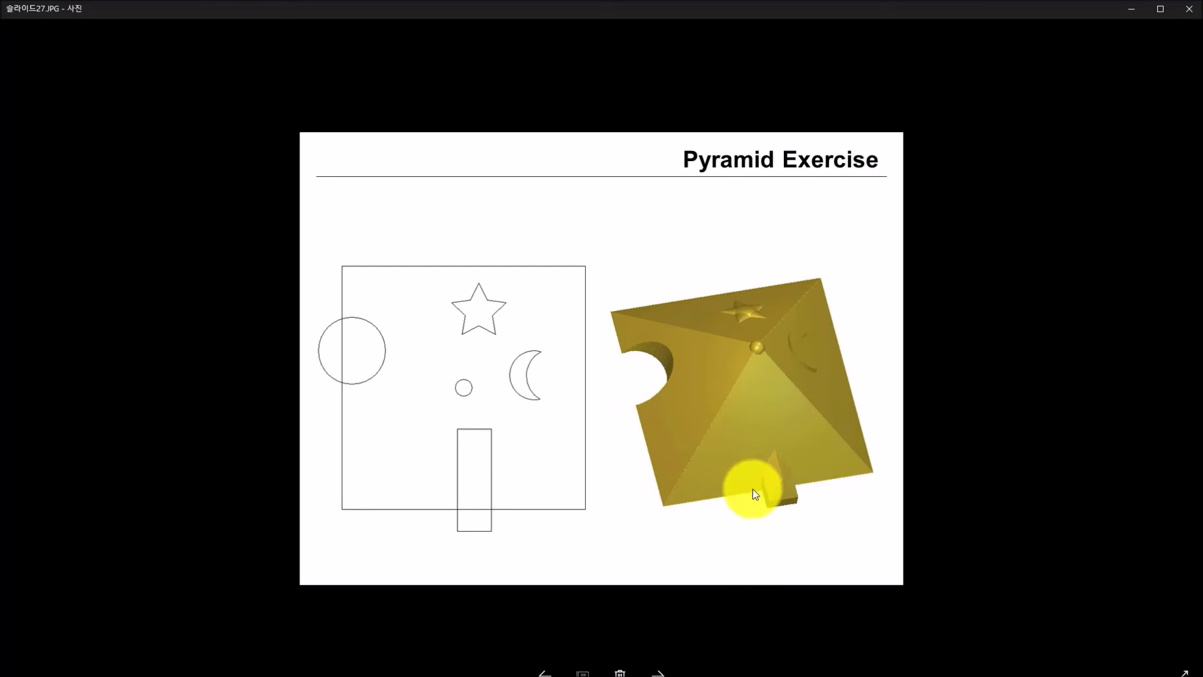
{"action": "left_click", "coordinate": [608, 676]}
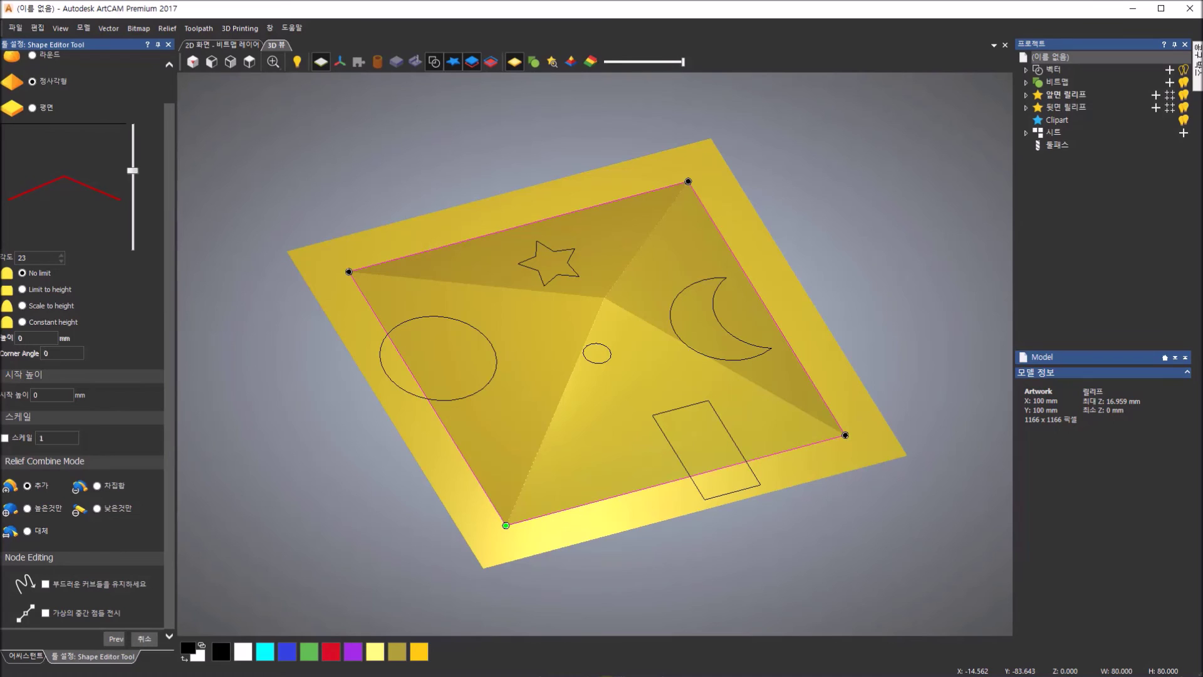
{"action": "left_click", "coordinate": [416, 396]}
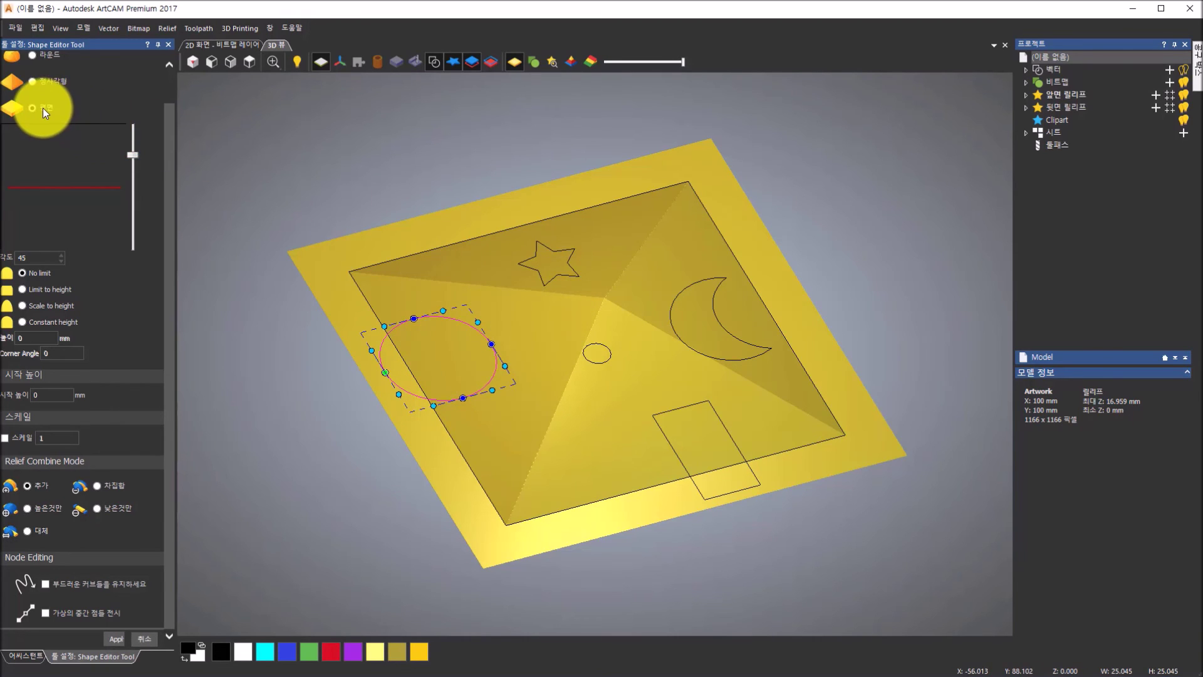
{"action": "left_click", "coordinate": [96, 486]}
{"action": "left_click", "coordinate": [28, 507]}
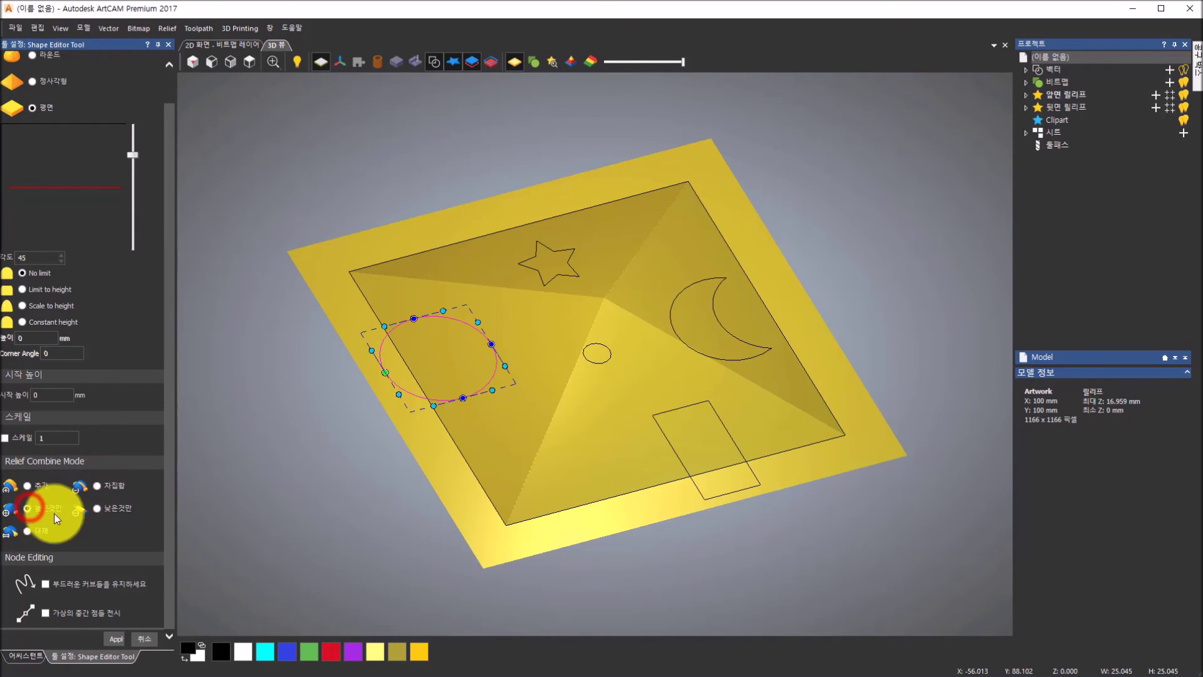
{"action": "left_click", "coordinate": [99, 508]}
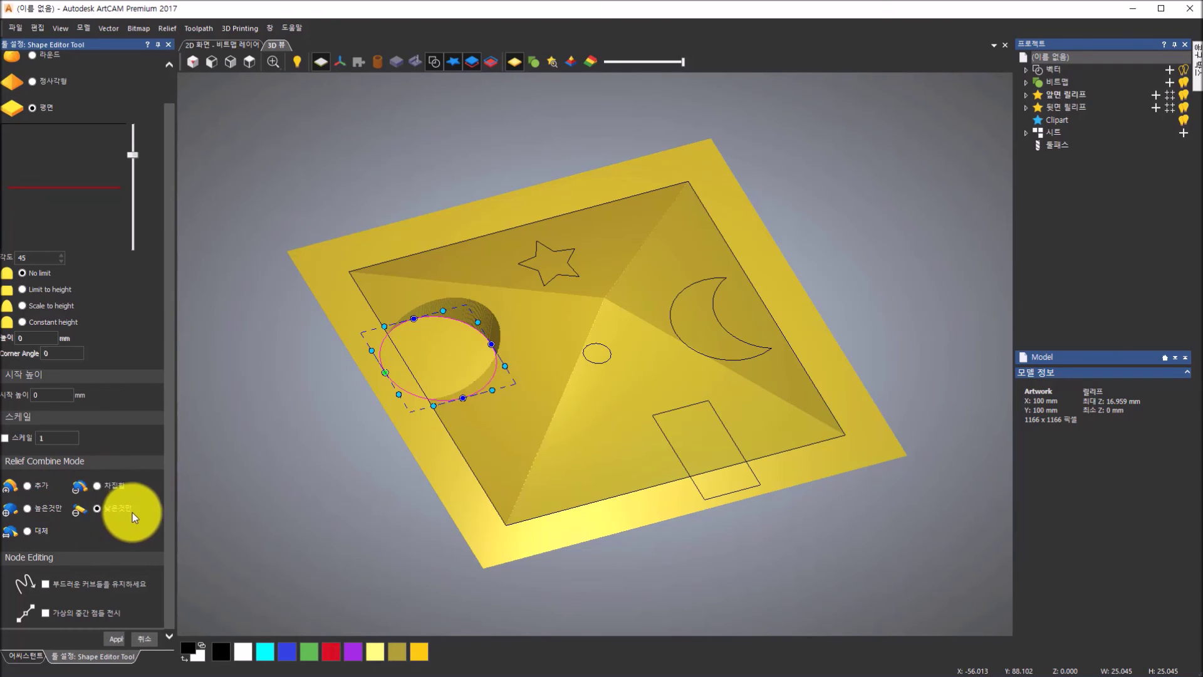
{"action": "left_click_drag", "start_coordinate": [645, 351], "coordinate": [645, 378]}
{"action": "scroll", "coordinate": [626, 357], "scroll_direction": "up", "scroll_amount": 3}
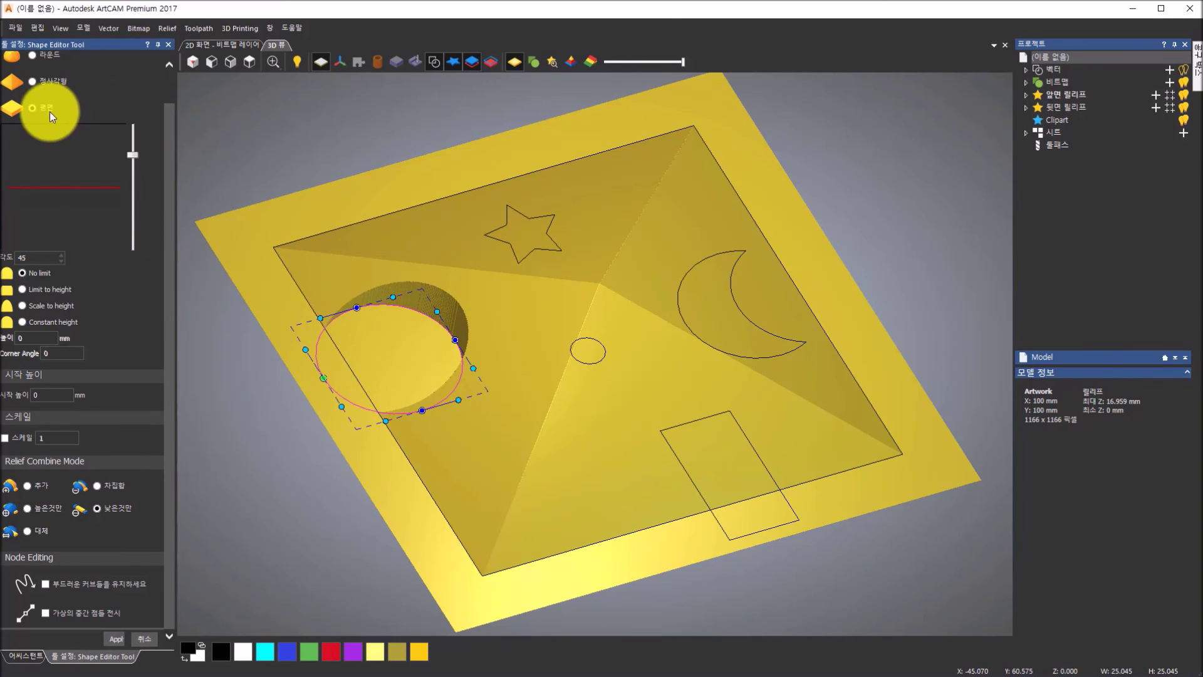
Apply the large circle's flat cut to the pyramid with a start height of 0 mm.
{"action": "left_click", "coordinate": [41, 394]}
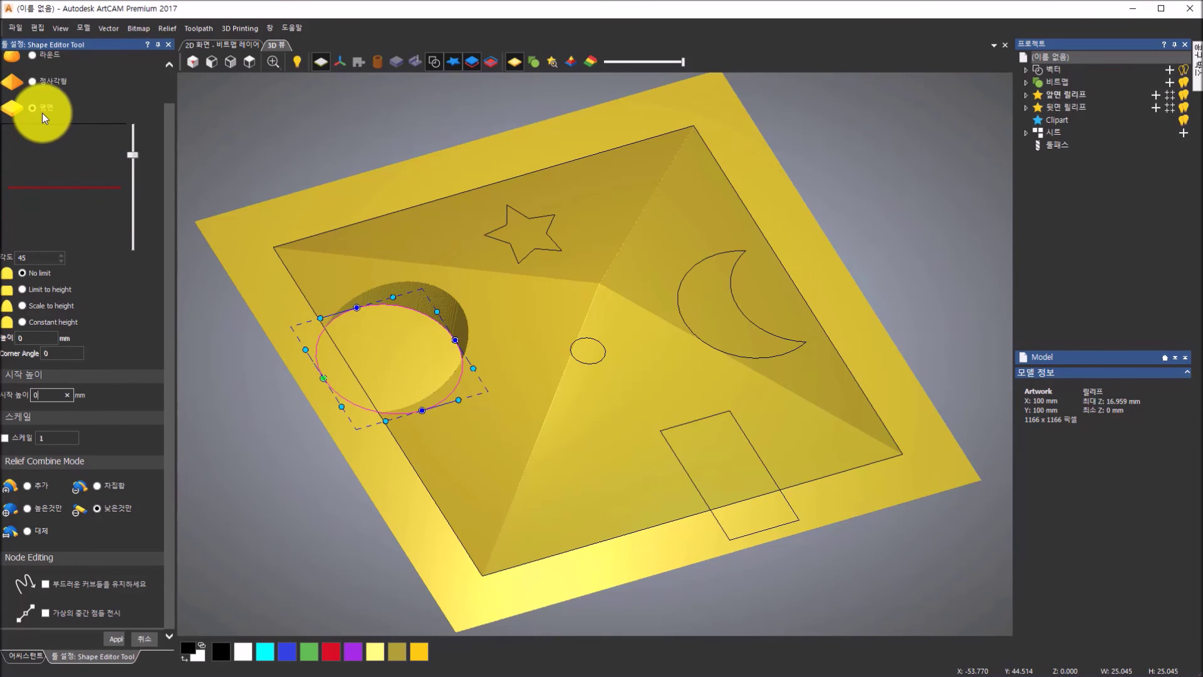
{"action": "left_click", "coordinate": [53, 394]}
{"action": "left_click", "coordinate": [125, 513]}
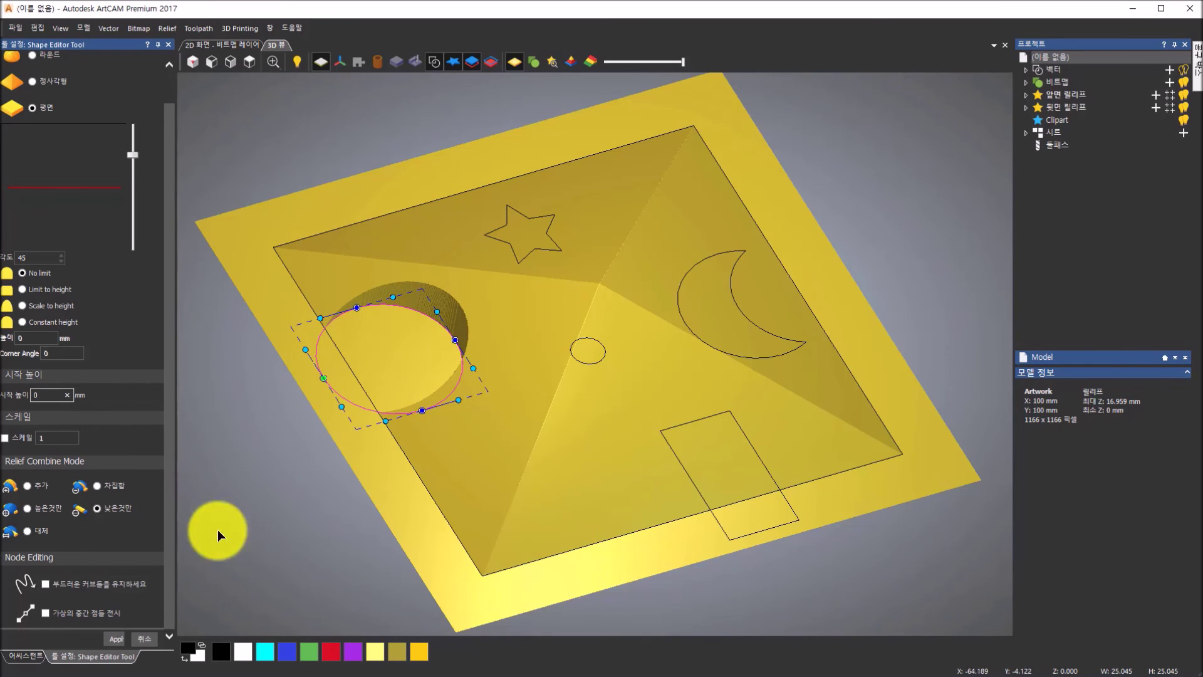
{"action": "left_click", "coordinate": [118, 640]}
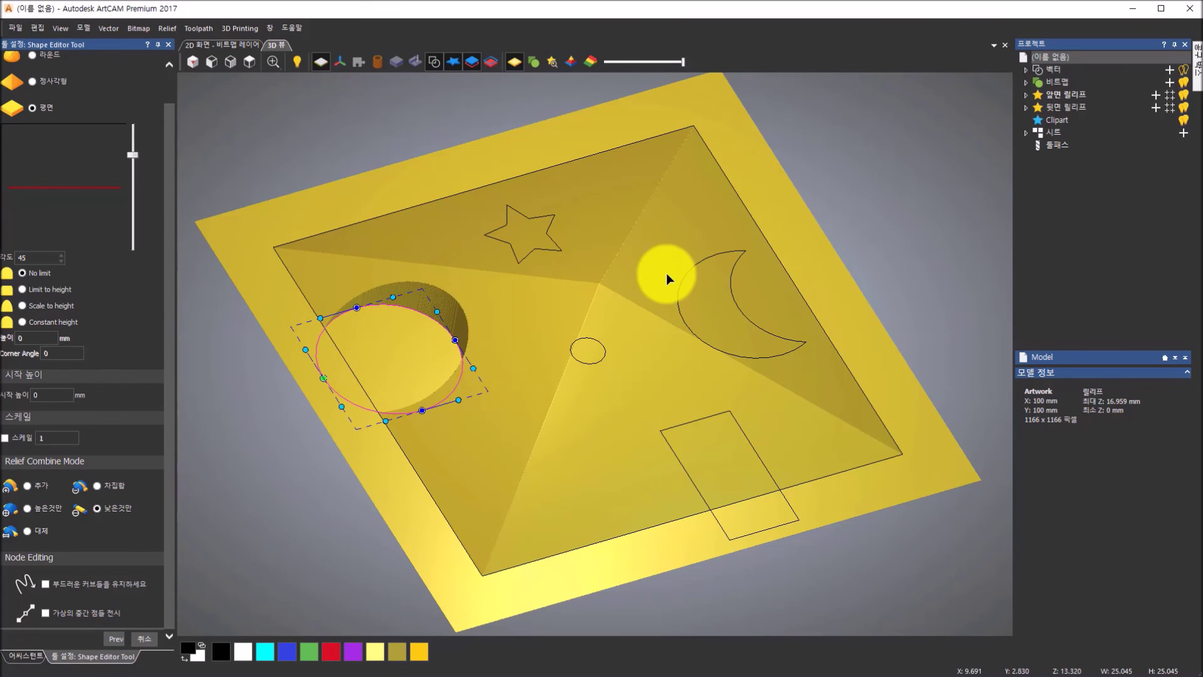
Select the star and give it a round profile with the Add (추가) combine mode on the pyramid face.
{"action": "left_click_drag", "start_coordinate": [666, 267], "coordinate": [666, 290]}
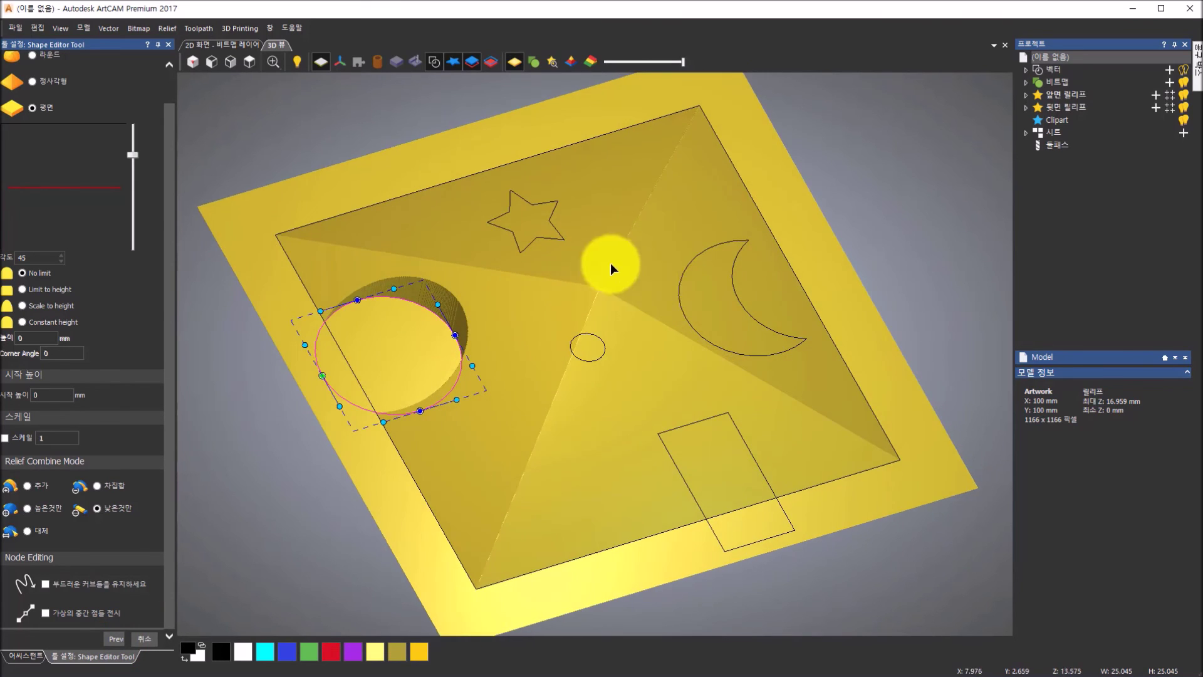
{"action": "left_click", "coordinate": [549, 236]}
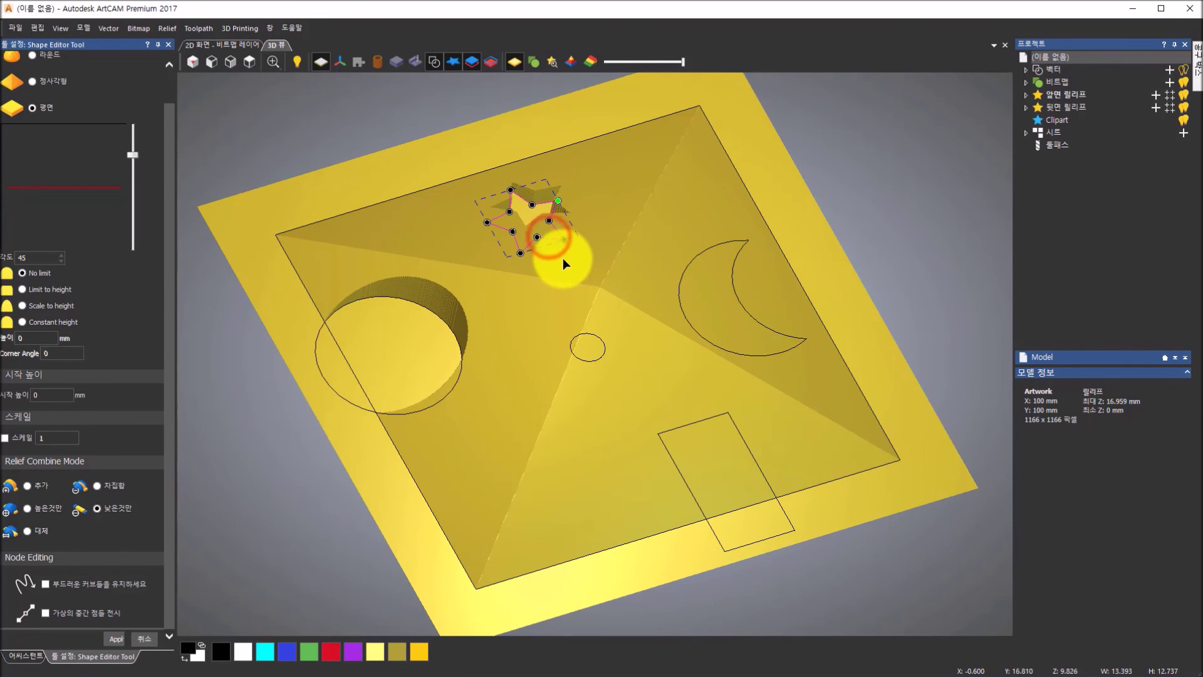
{"action": "left_click_drag", "start_coordinate": [580, 238], "coordinate": [799, 339]}
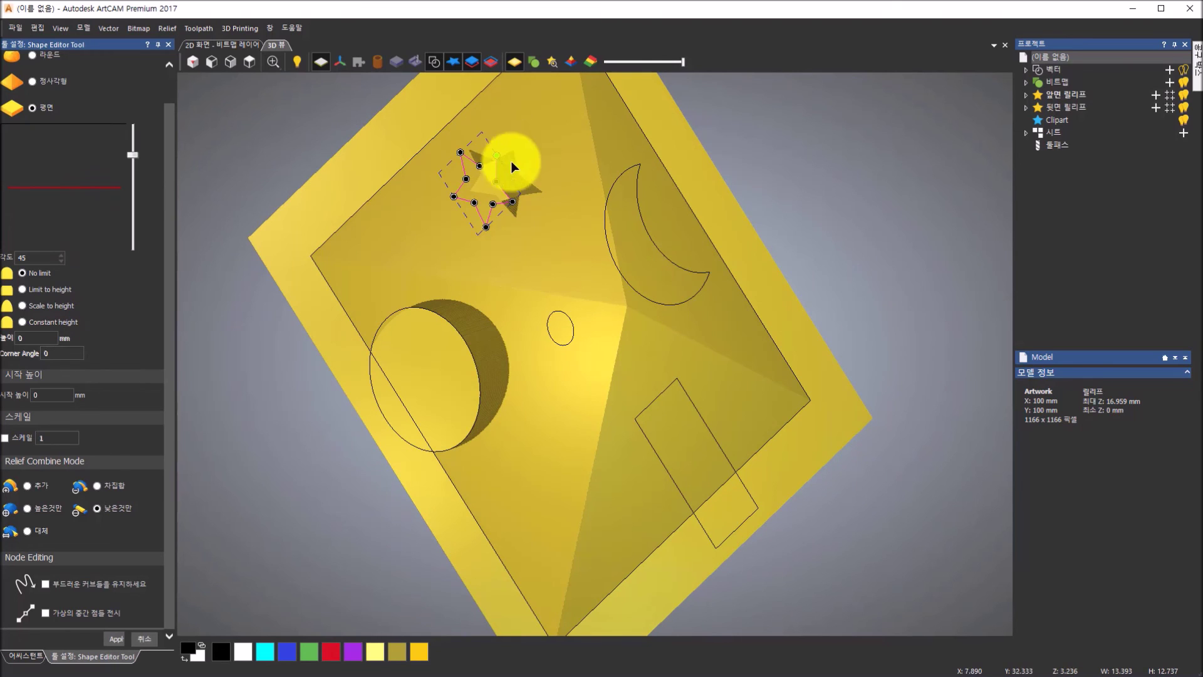
{"action": "left_click_drag", "start_coordinate": [518, 226], "coordinate": [395, 166]}
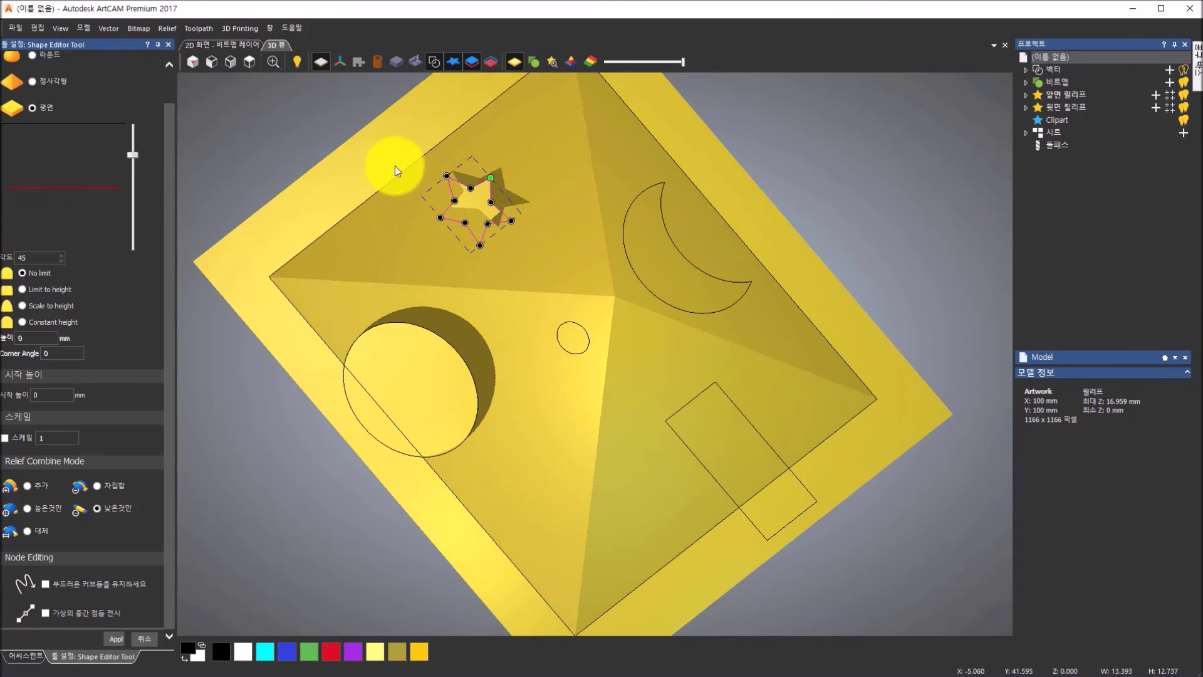
{"action": "left_click", "coordinate": [28, 486]}
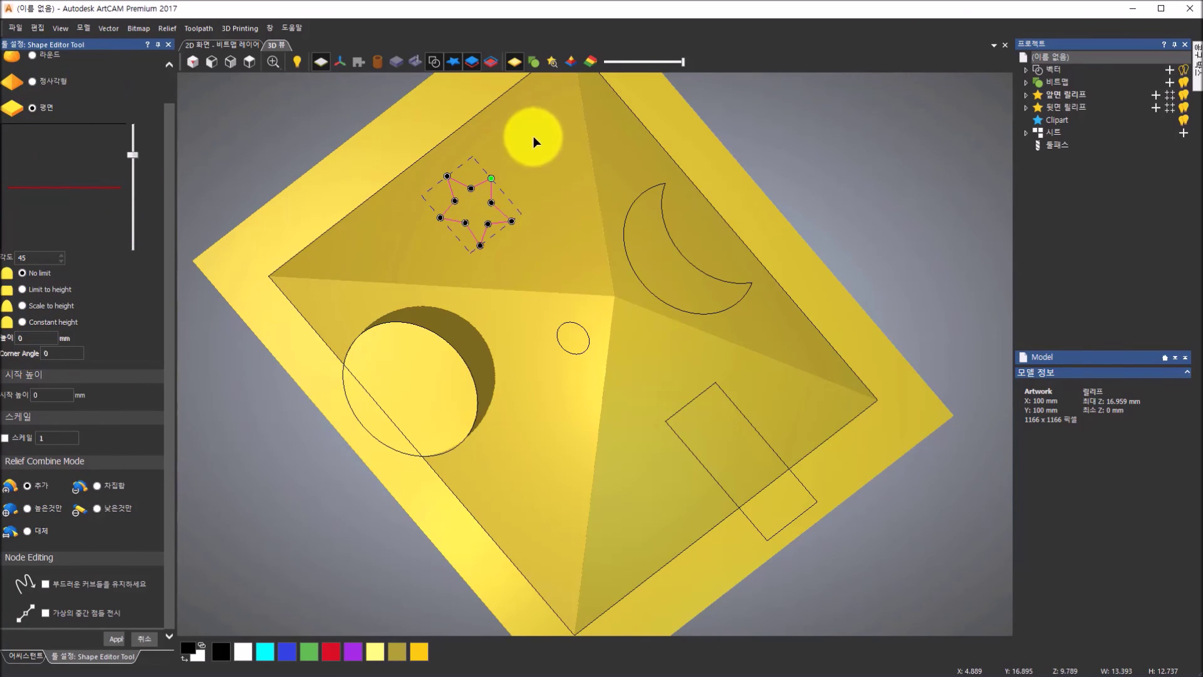
{"action": "left_click_drag", "start_coordinate": [535, 132], "coordinate": [375, 201]}
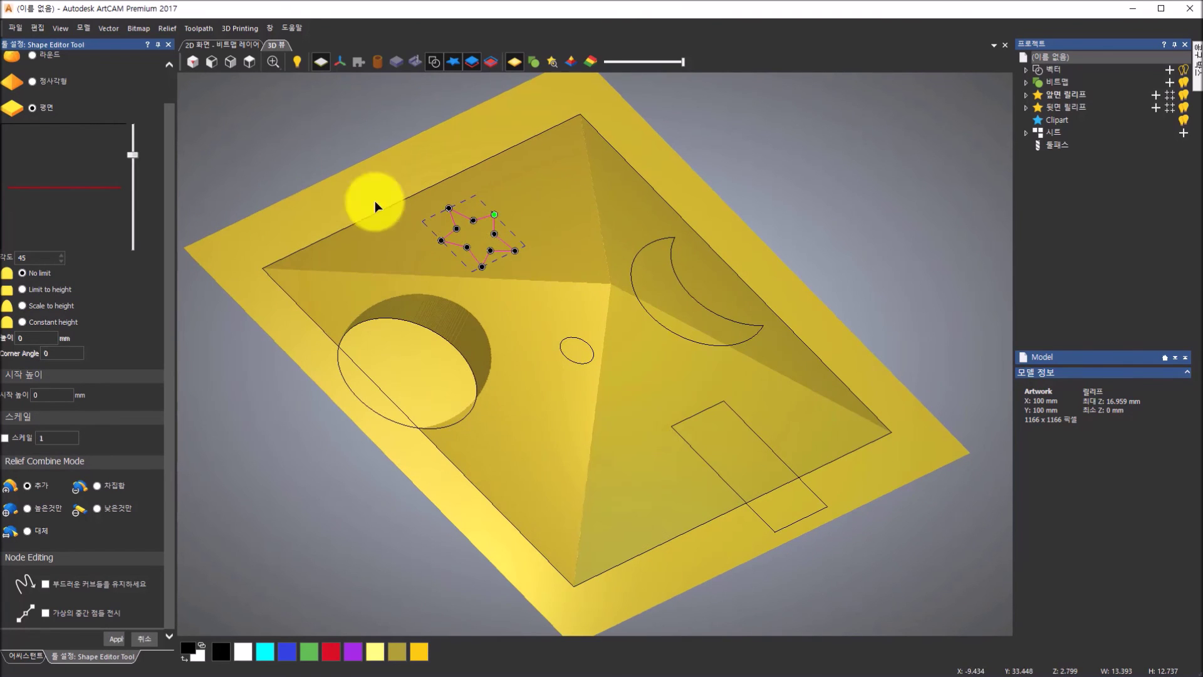
{"action": "left_click", "coordinate": [32, 55]}
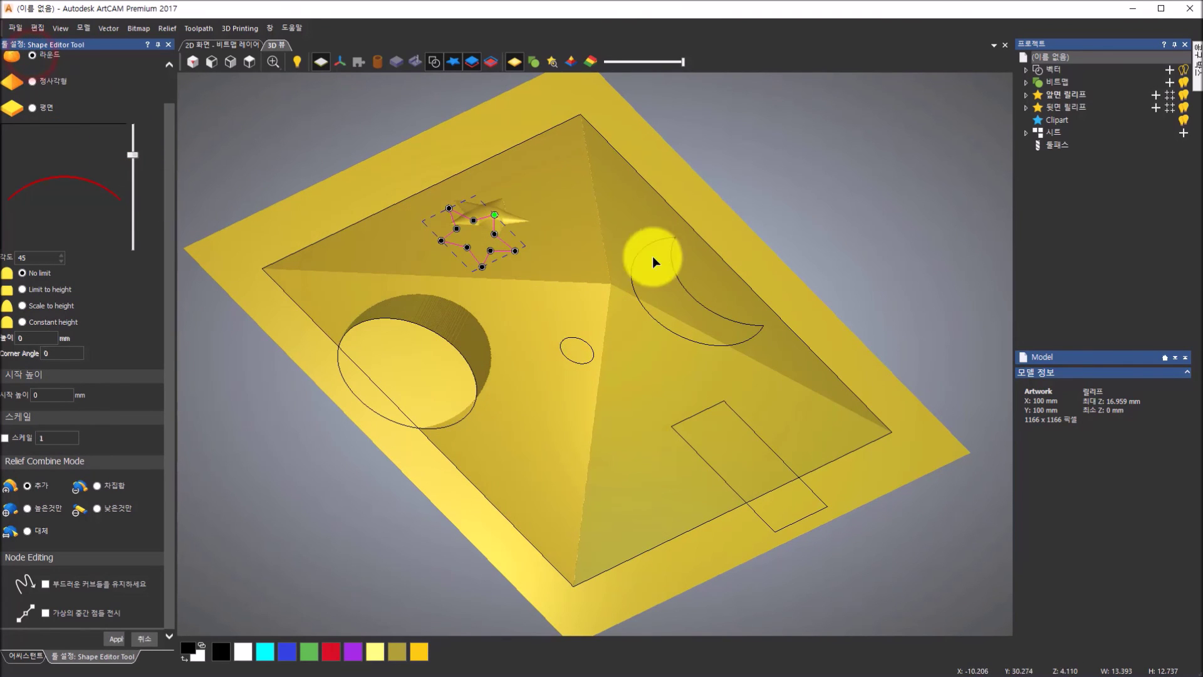
{"action": "left_click_drag", "start_coordinate": [626, 248], "coordinate": [594, 297]}
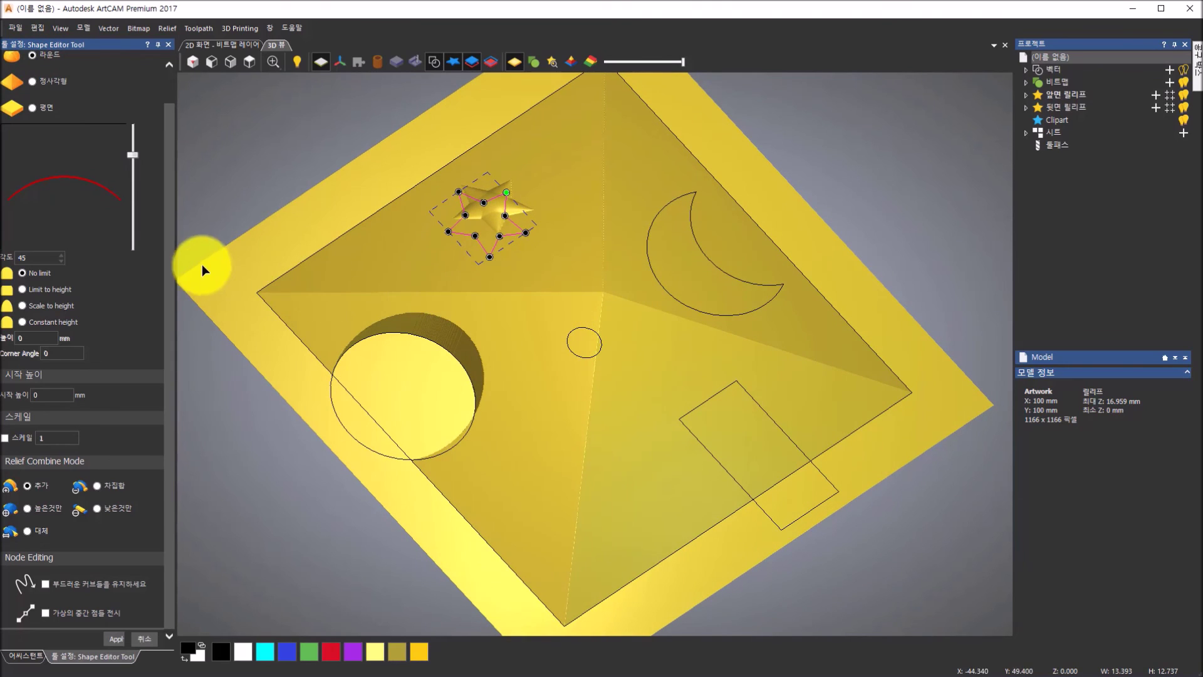
Set the star's profile angle to 77 degrees and apply its relief.
{"action": "left_click_drag", "start_coordinate": [132, 157], "coordinate": [132, 134]}
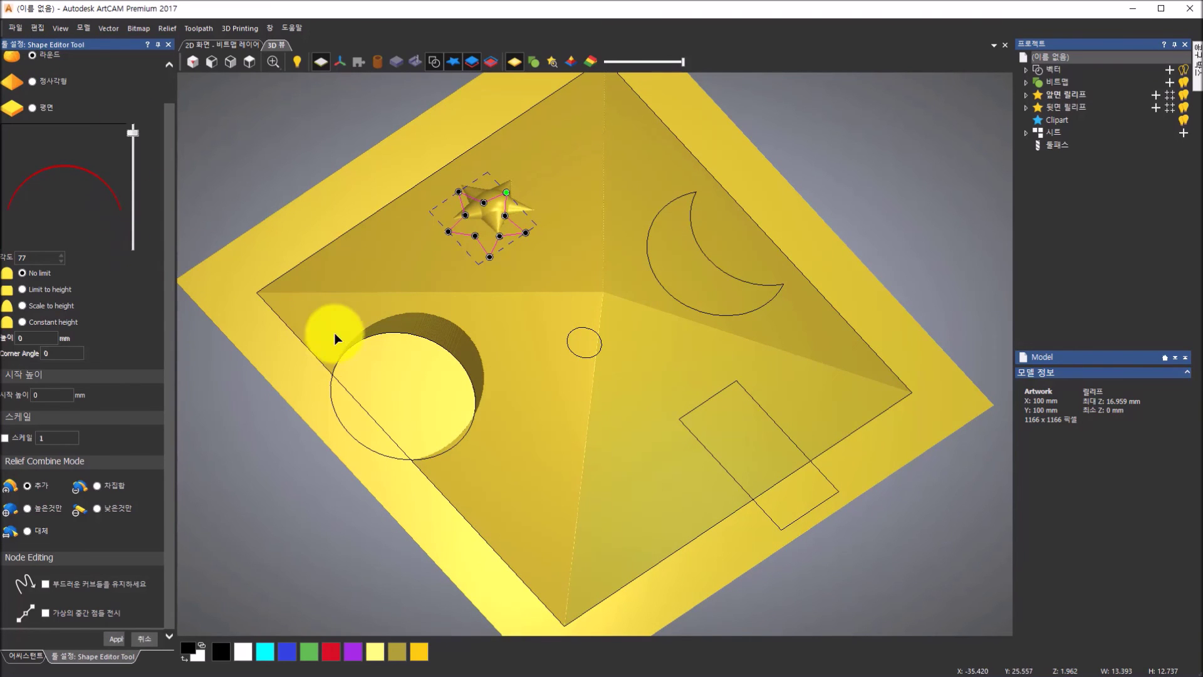
{"action": "left_click_drag", "start_coordinate": [415, 263], "coordinate": [422, 322]}
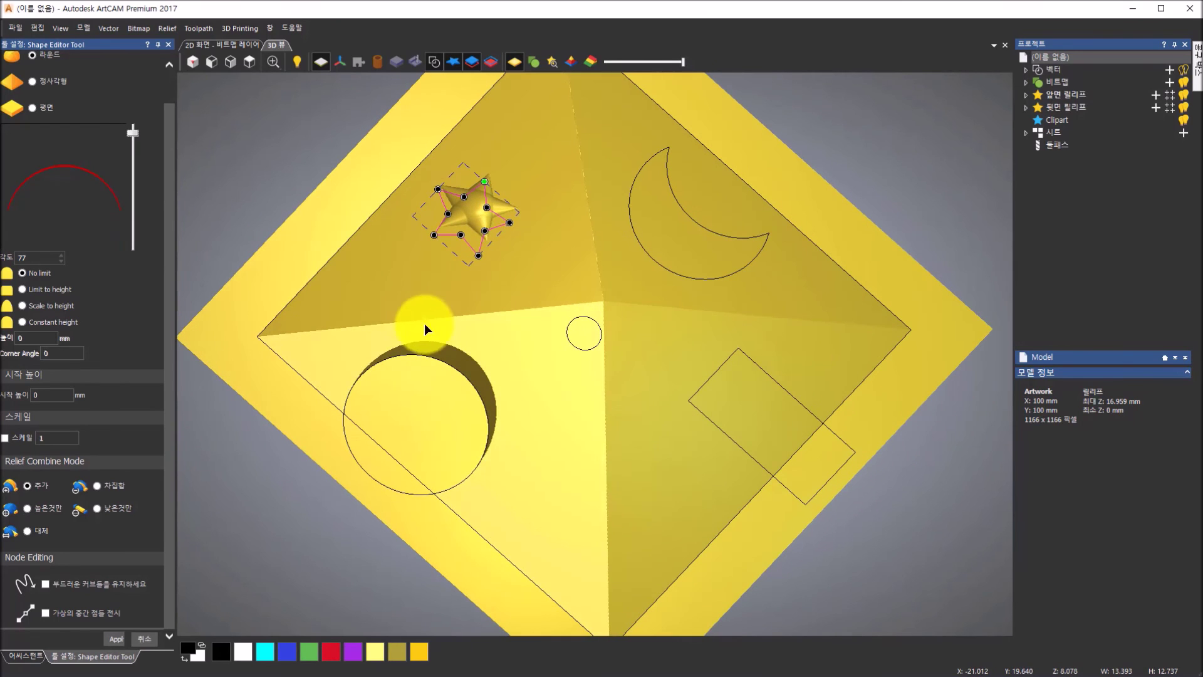
{"action": "left_click", "coordinate": [37, 257]}
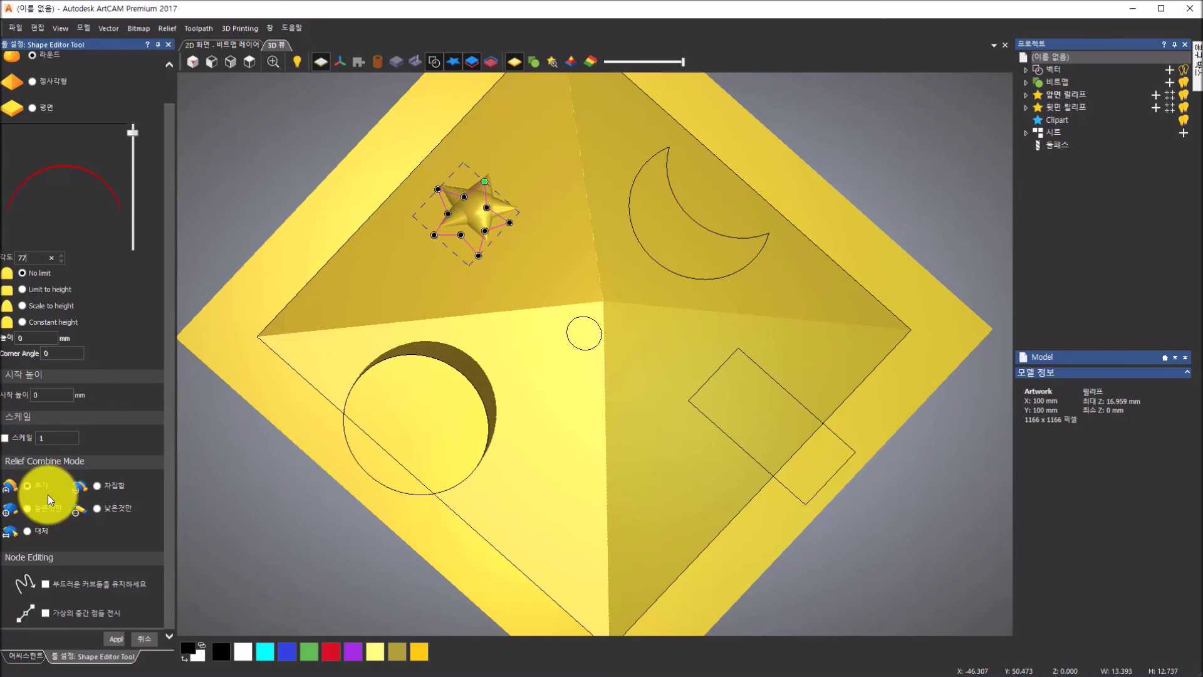
{"action": "left_click", "coordinate": [107, 641]}
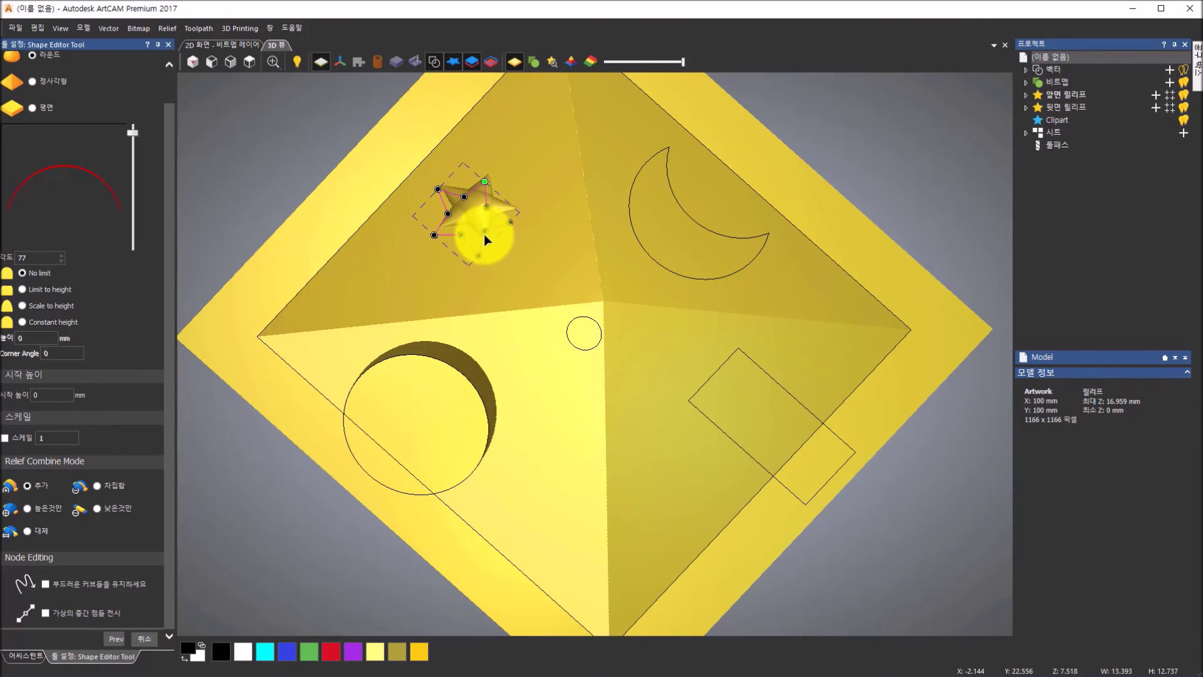
Raise the crescent with a flat profile and a 2 mm start height in Add mode, and check it from the side and above.
{"action": "left_click", "coordinate": [676, 274]}
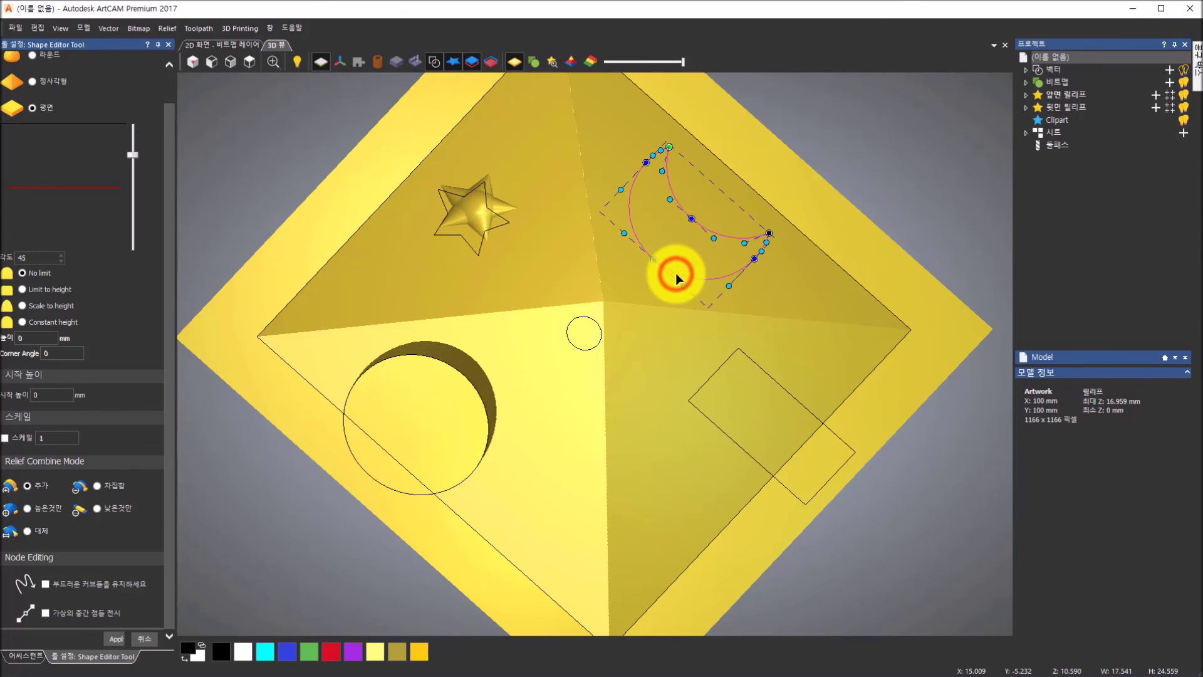
{"action": "left_click_drag", "start_coordinate": [389, 416], "coordinate": [108, 204]}
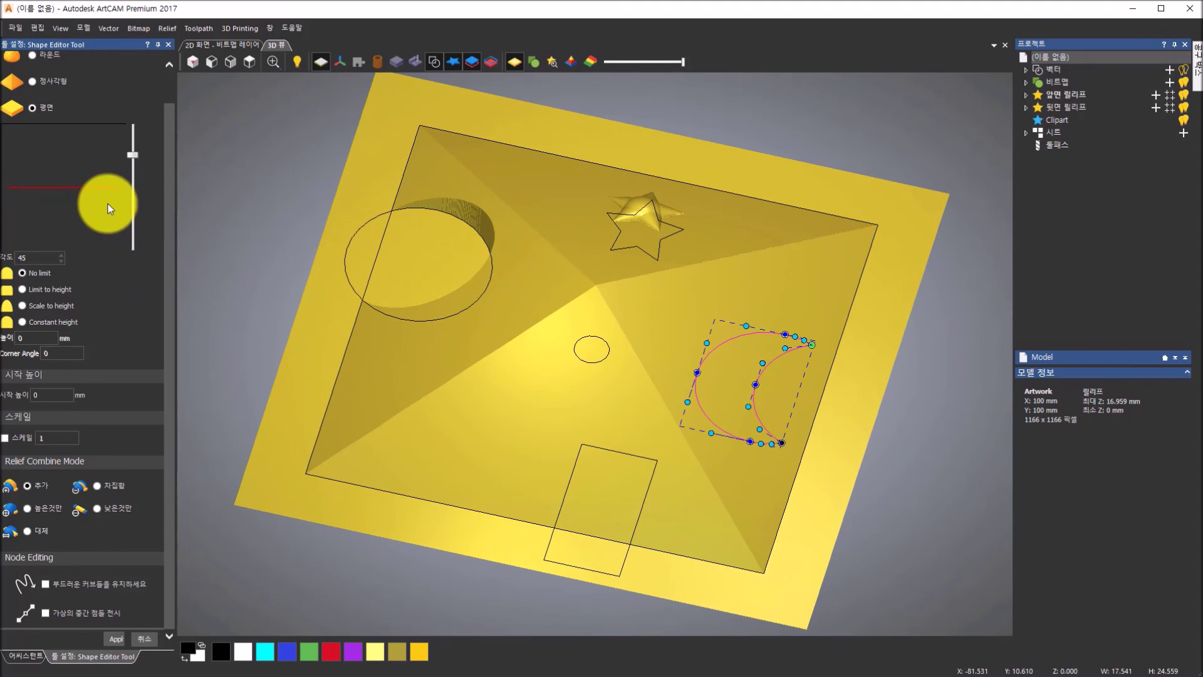
{"action": "left_click", "coordinate": [34, 107]}
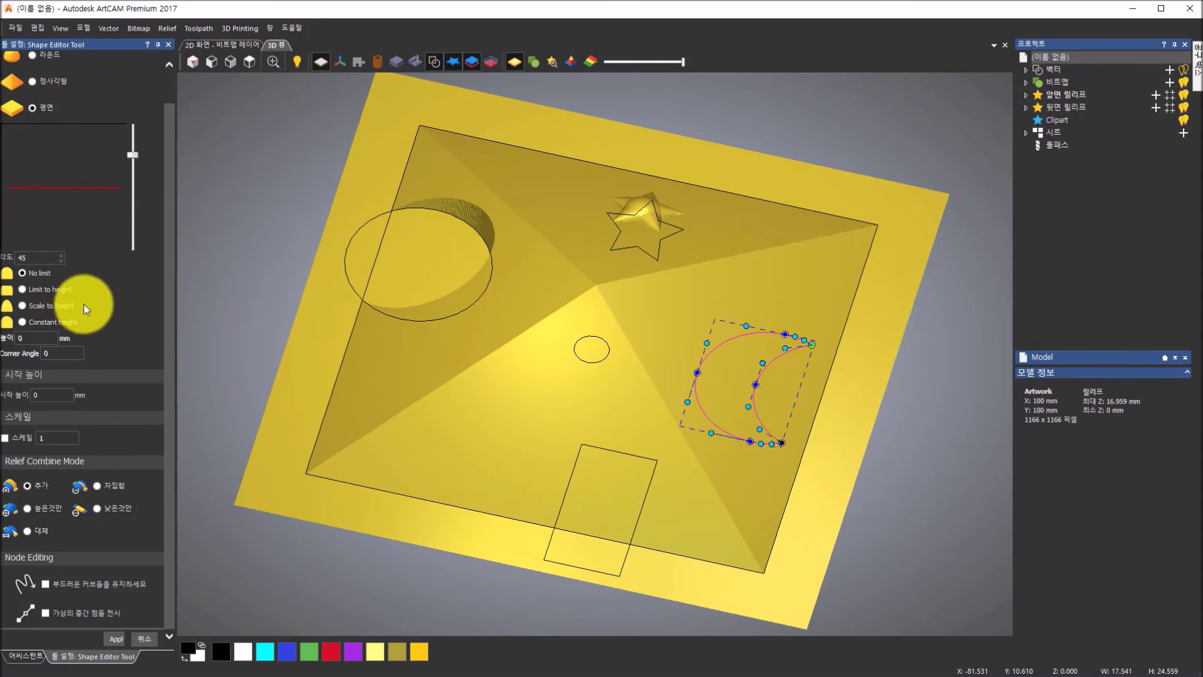
{"action": "double_click", "coordinate": [55, 394]}
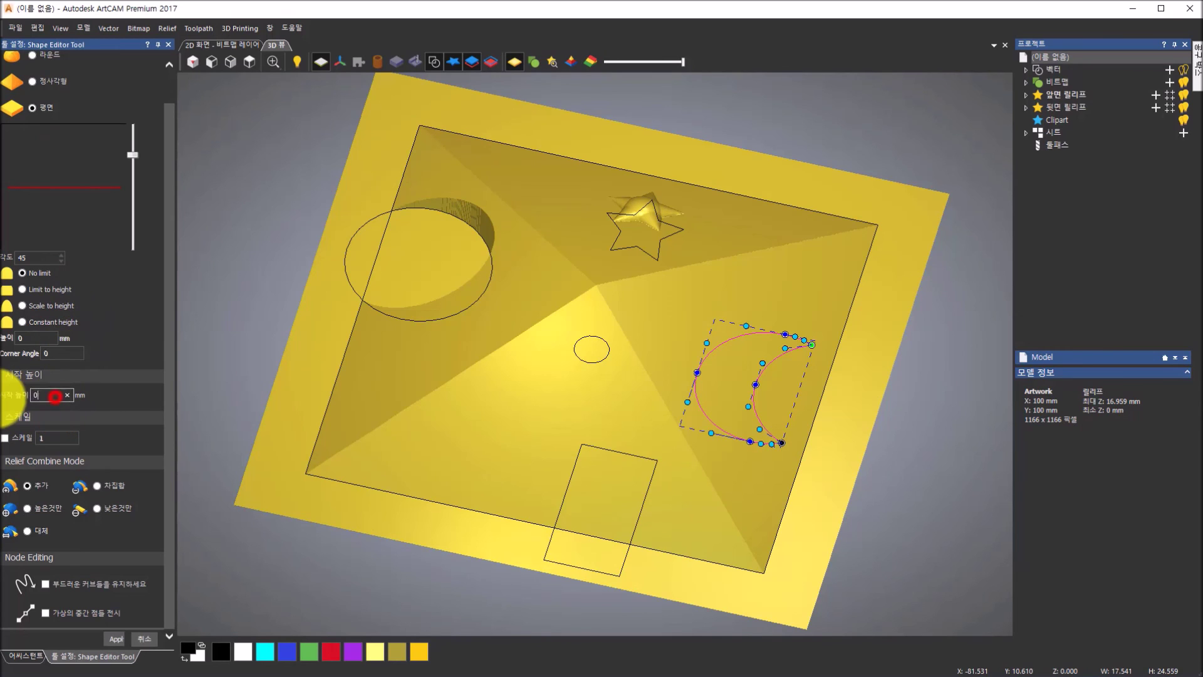
{"action": "type", "text": "2"}
{"action": "key", "text": "Return"}
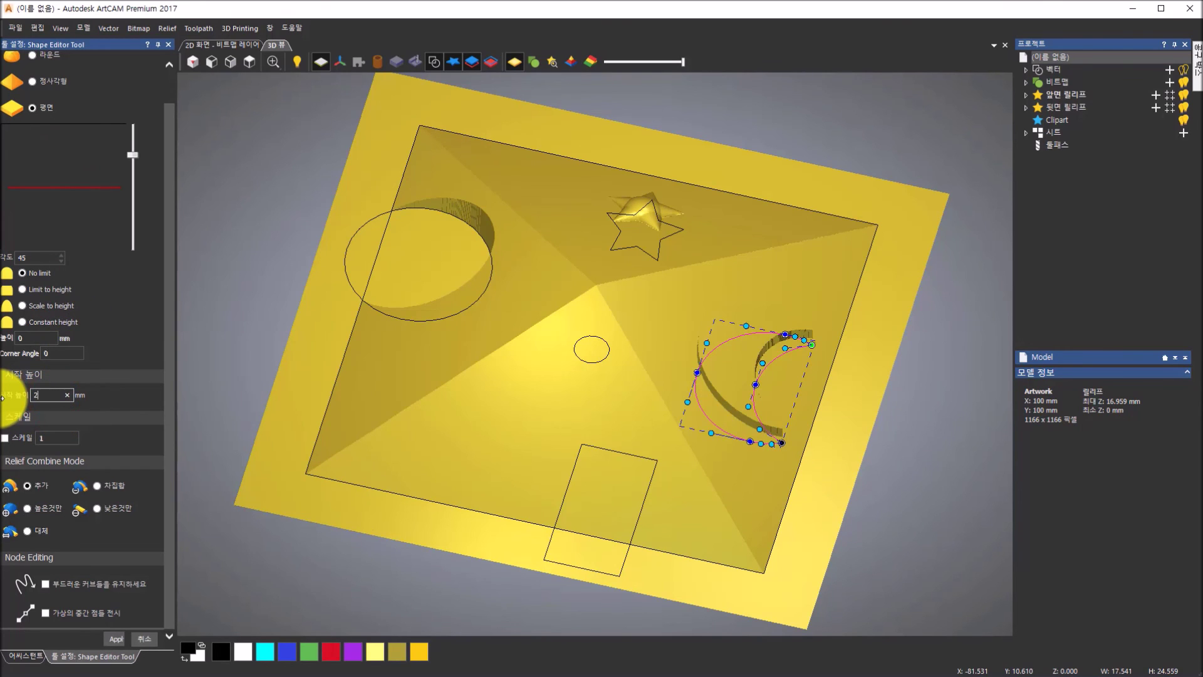
{"action": "left_click_drag", "start_coordinate": [407, 401], "coordinate": [863, 212]}
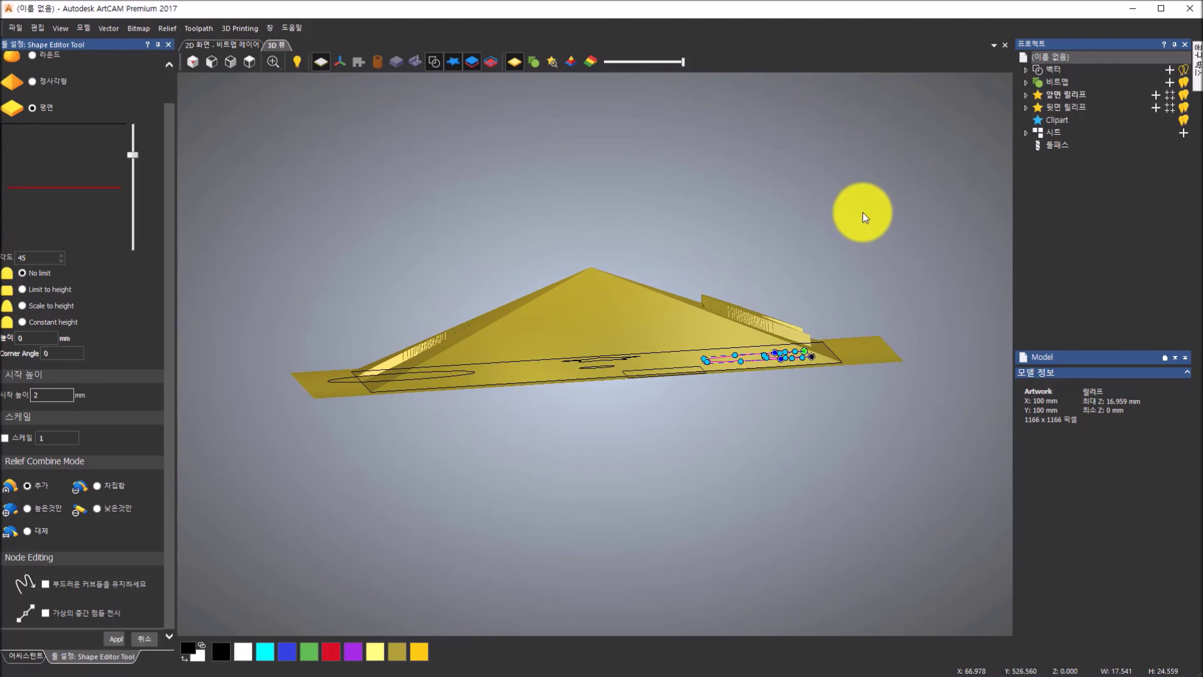
{"action": "left_click", "coordinate": [254, 65]}
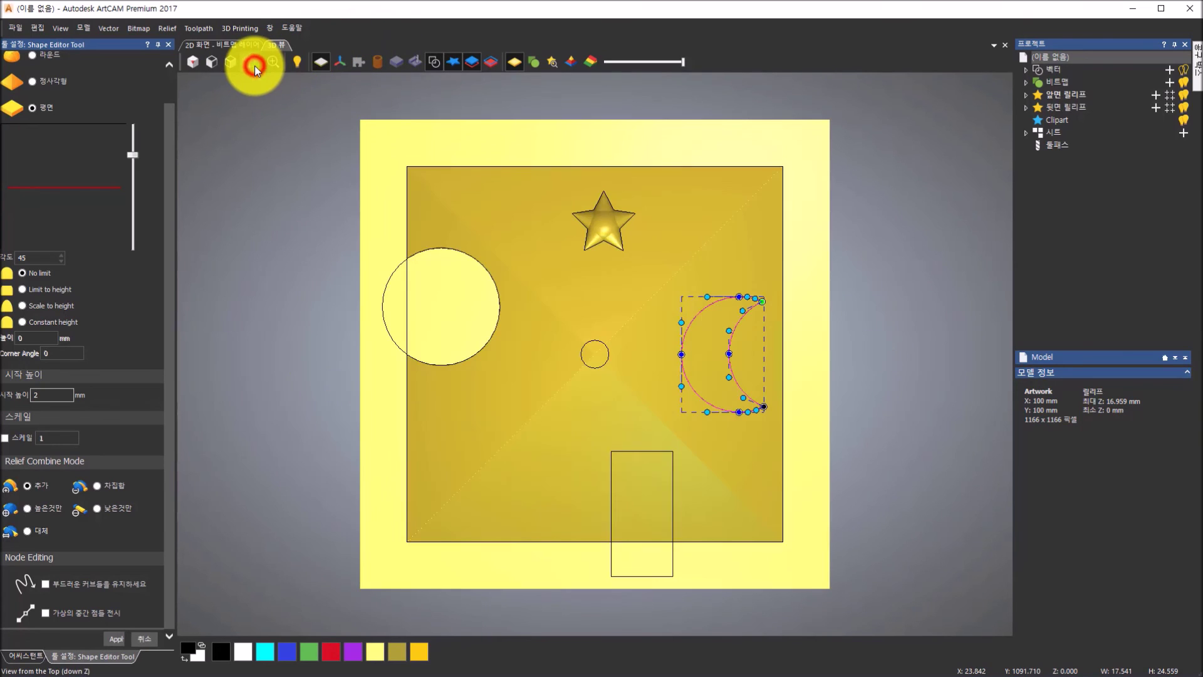
Inspect the raised crescent from the front and at an angle, and apply its relief.
{"action": "left_click", "coordinate": [226, 59]}
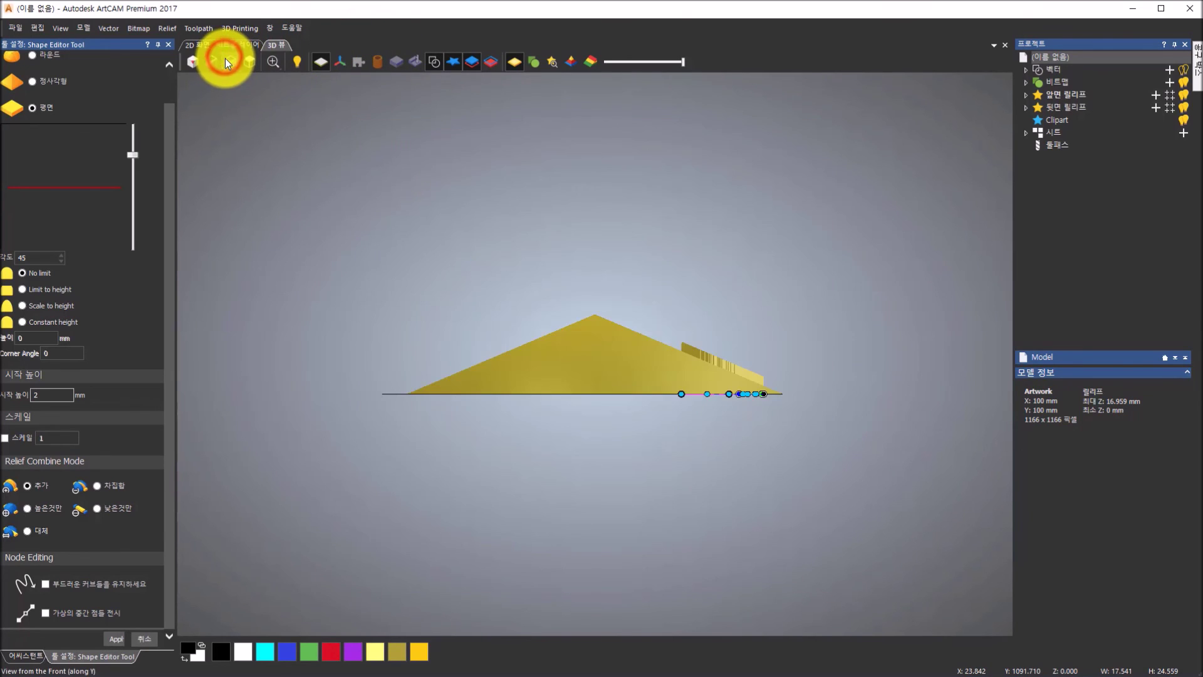
{"action": "left_click_drag", "start_coordinate": [796, 367], "coordinate": [739, 494]}
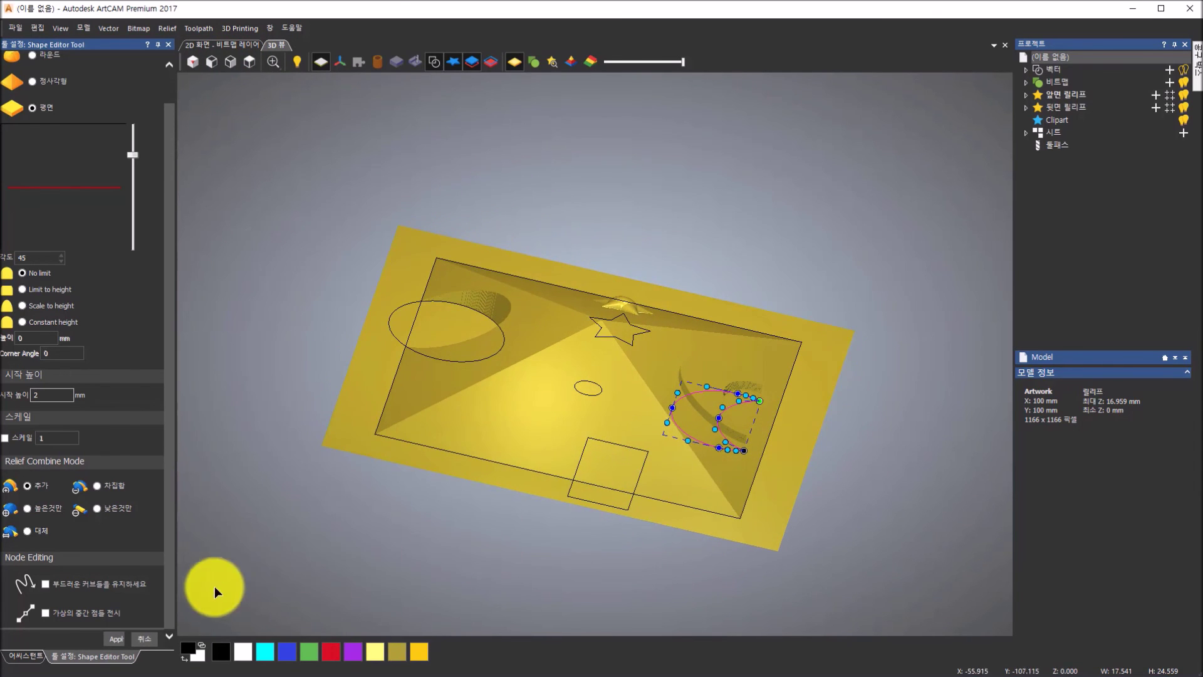
{"action": "left_click", "coordinate": [122, 639]}
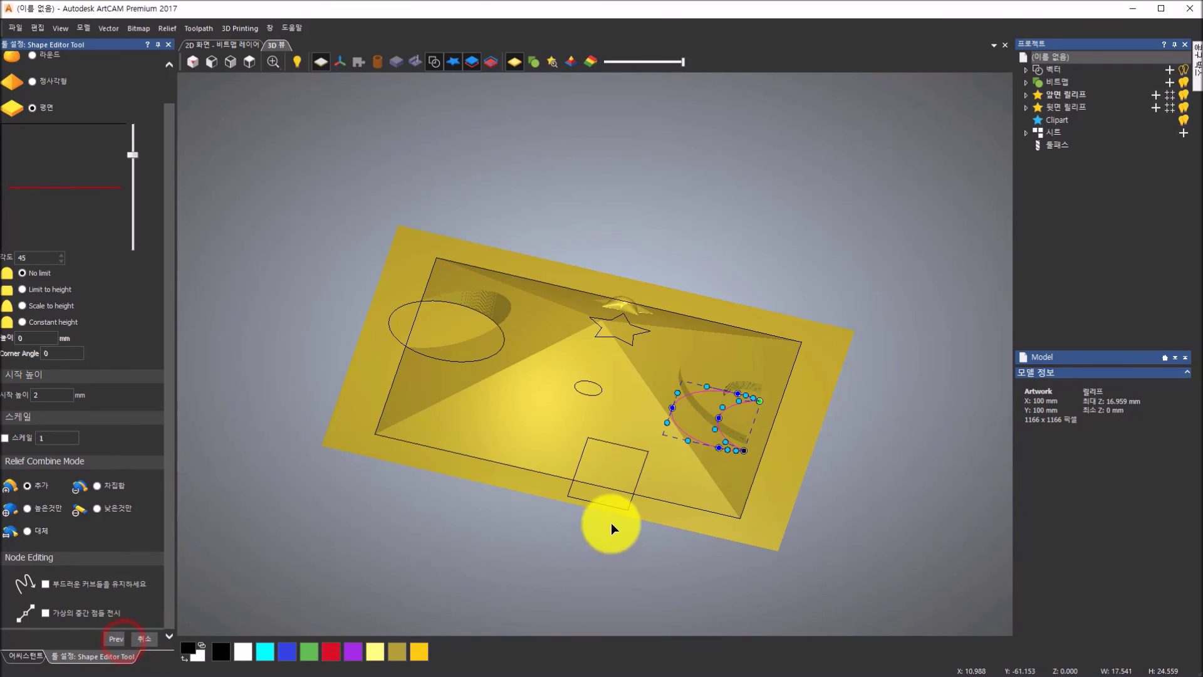
Select the rectangle on the pyramid's lower edge and give it an angular (정사각형) profile with a 5 mm start height.
{"action": "left_click", "coordinate": [630, 505]}
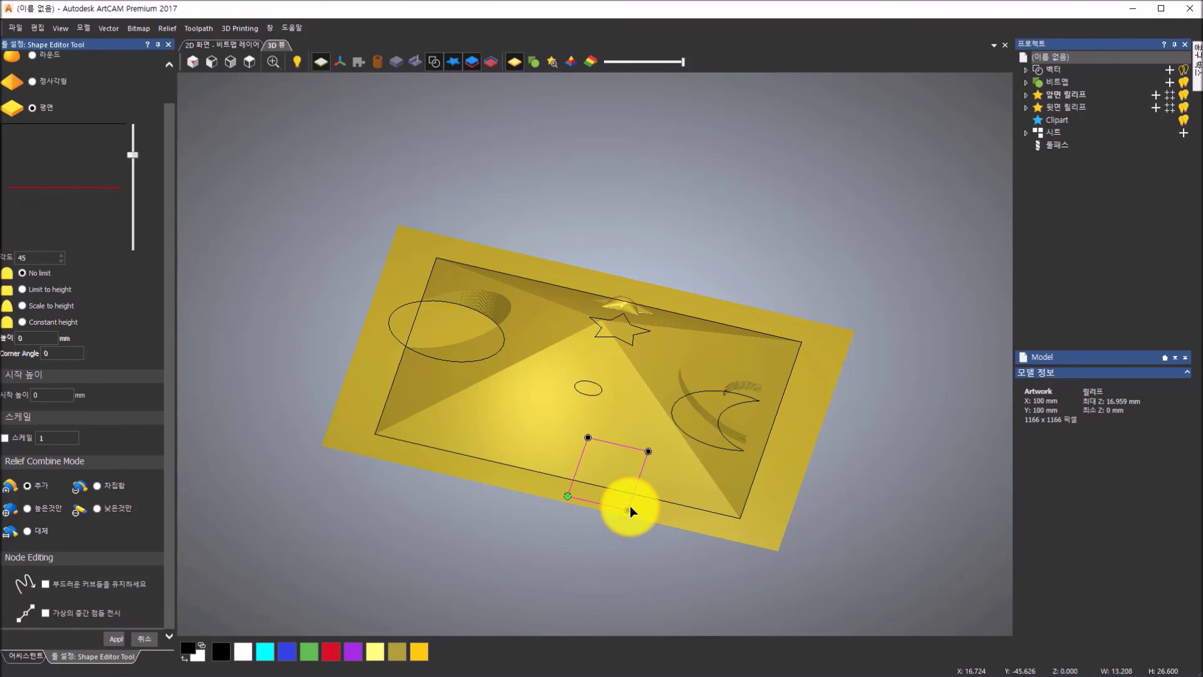
{"action": "left_click", "coordinate": [31, 81]}
{"action": "left_click_drag", "start_coordinate": [755, 399], "coordinate": [487, 443]}
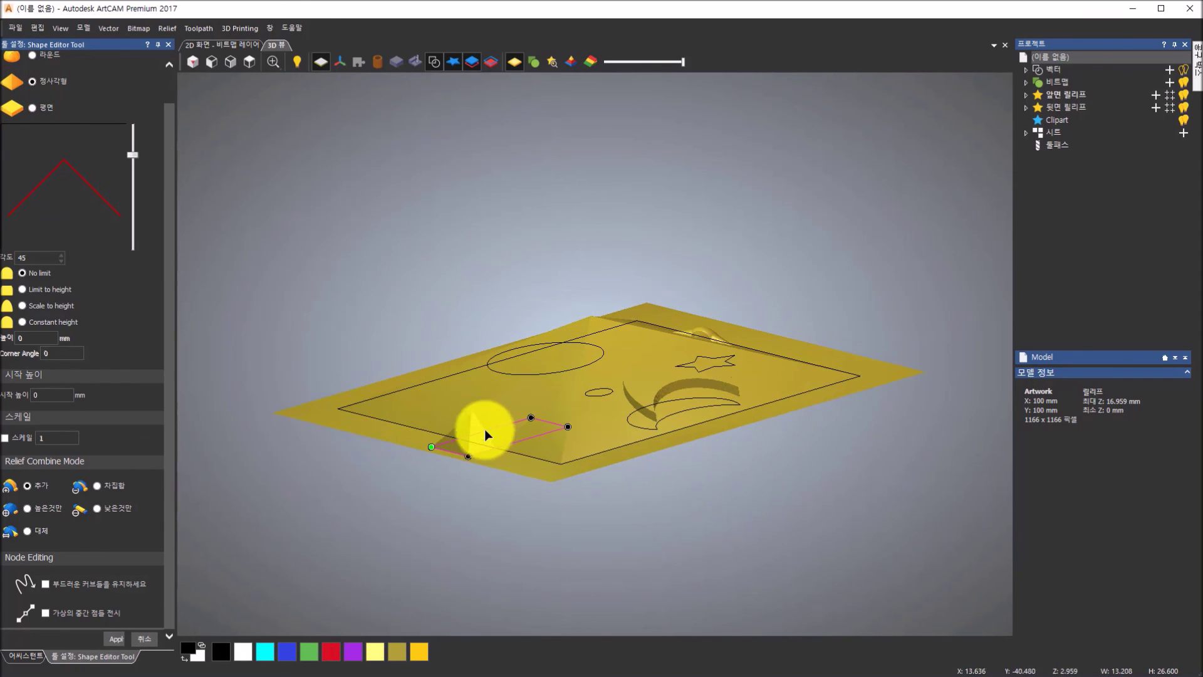
{"action": "left_click", "coordinate": [49, 395]}
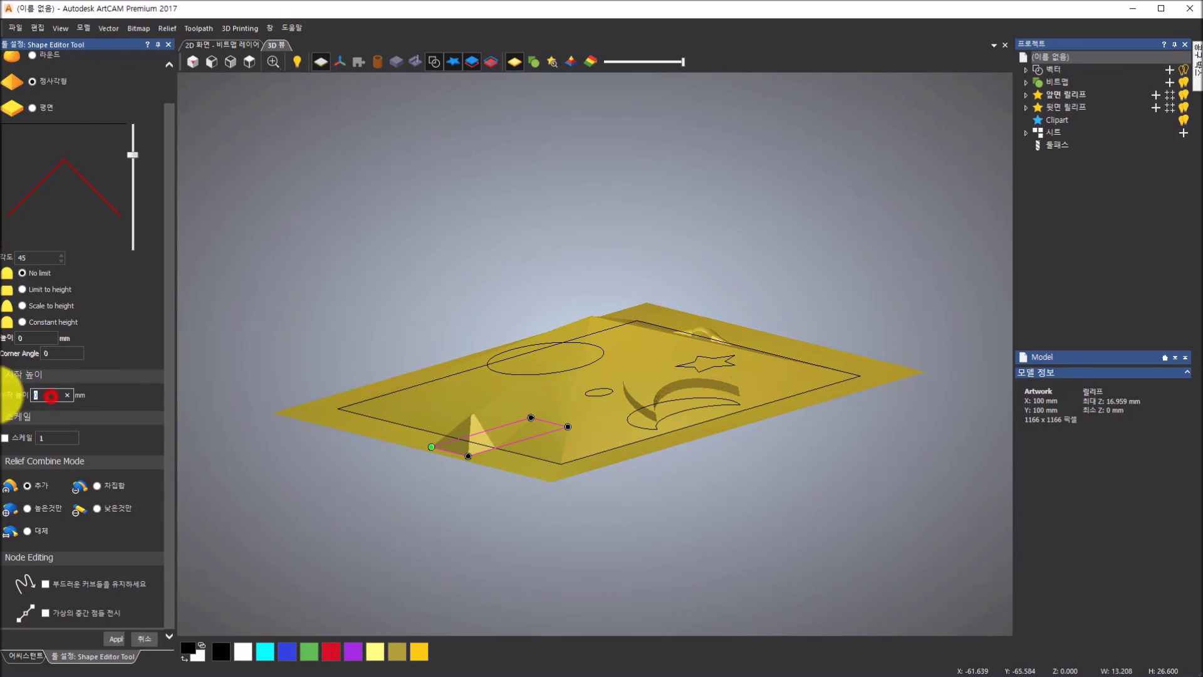
{"action": "type", "text": "5"}
{"action": "left_click_drag", "start_coordinate": [325, 397], "coordinate": [555, 430]}
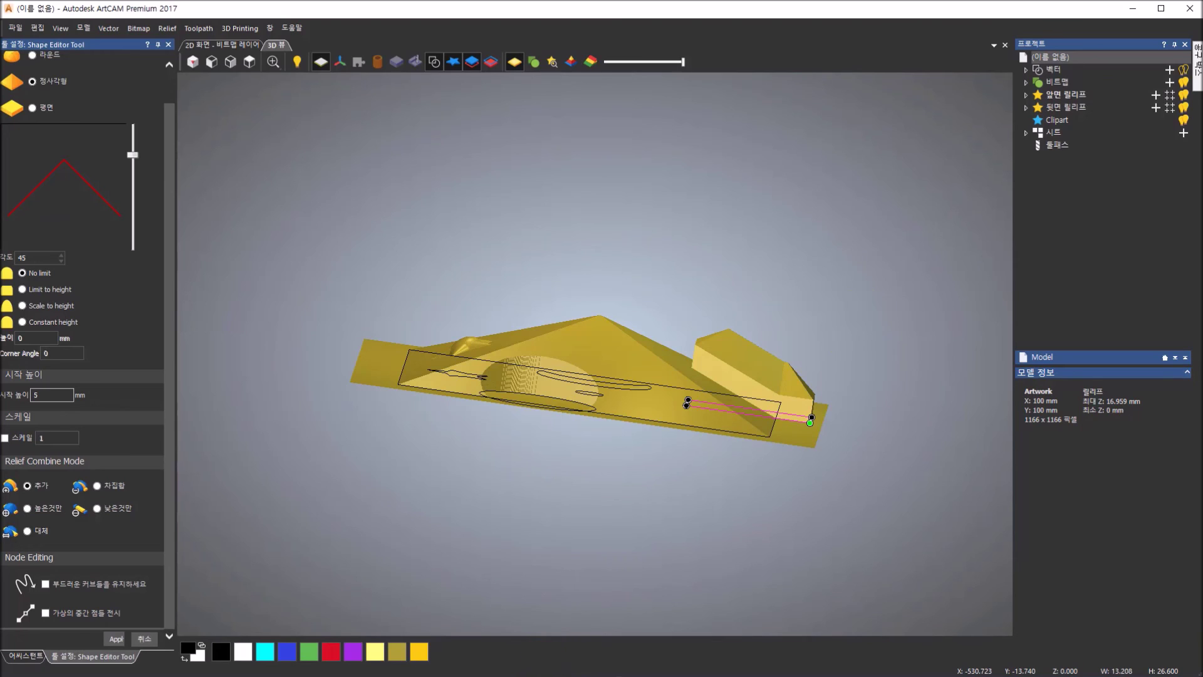
Compare the rectangle's shape with the Pyramid Exercise reference image and switch its combine mode to Merge High (높은것만).
{"action": "key", "text": "alt+Tab"}
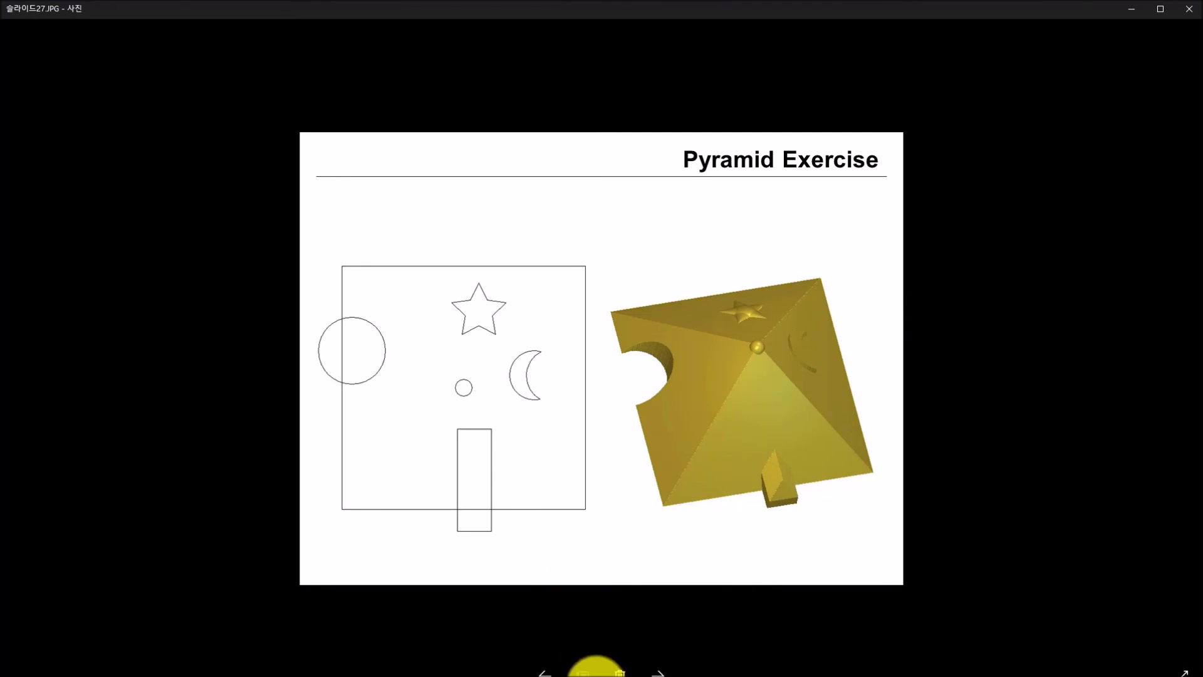
{"action": "left_click", "coordinate": [569, 676]}
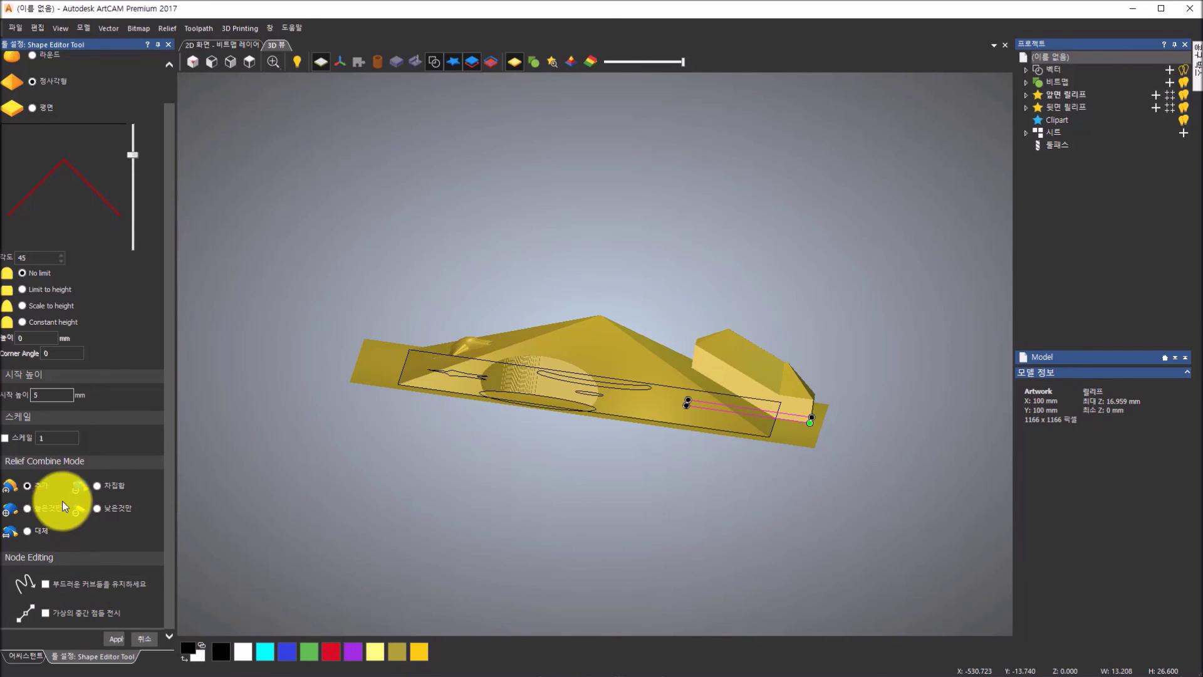
{"action": "left_click", "coordinate": [29, 505]}
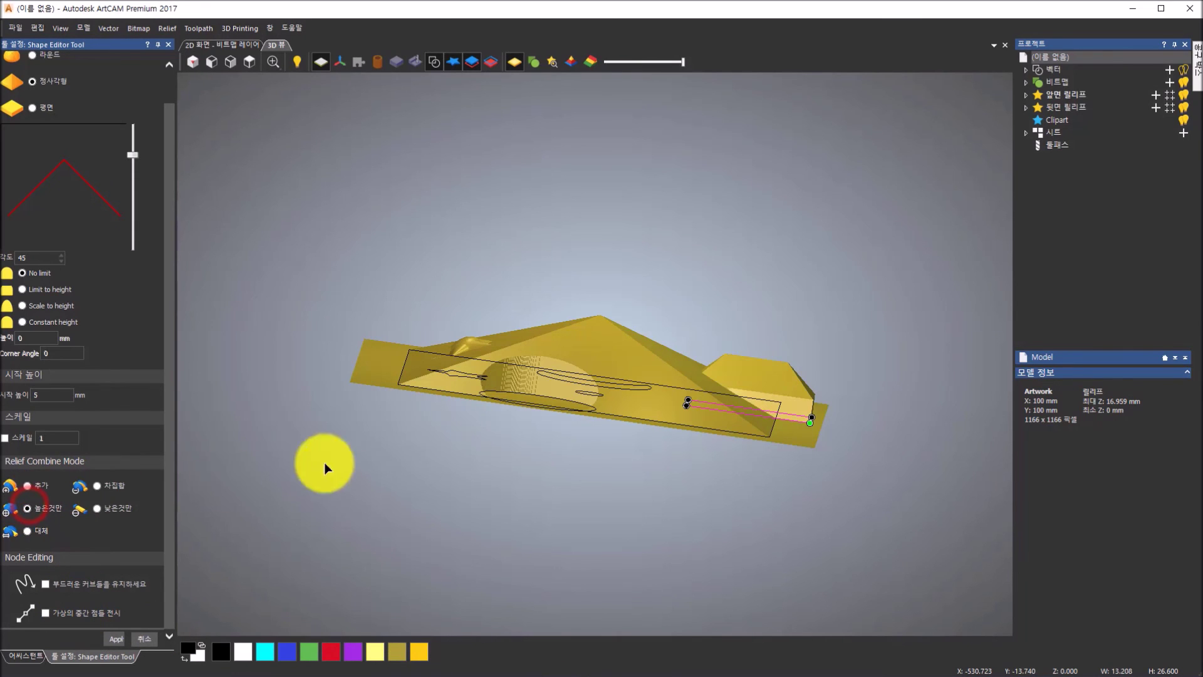
{"action": "left_click_drag", "start_coordinate": [573, 396], "coordinate": [643, 446]}
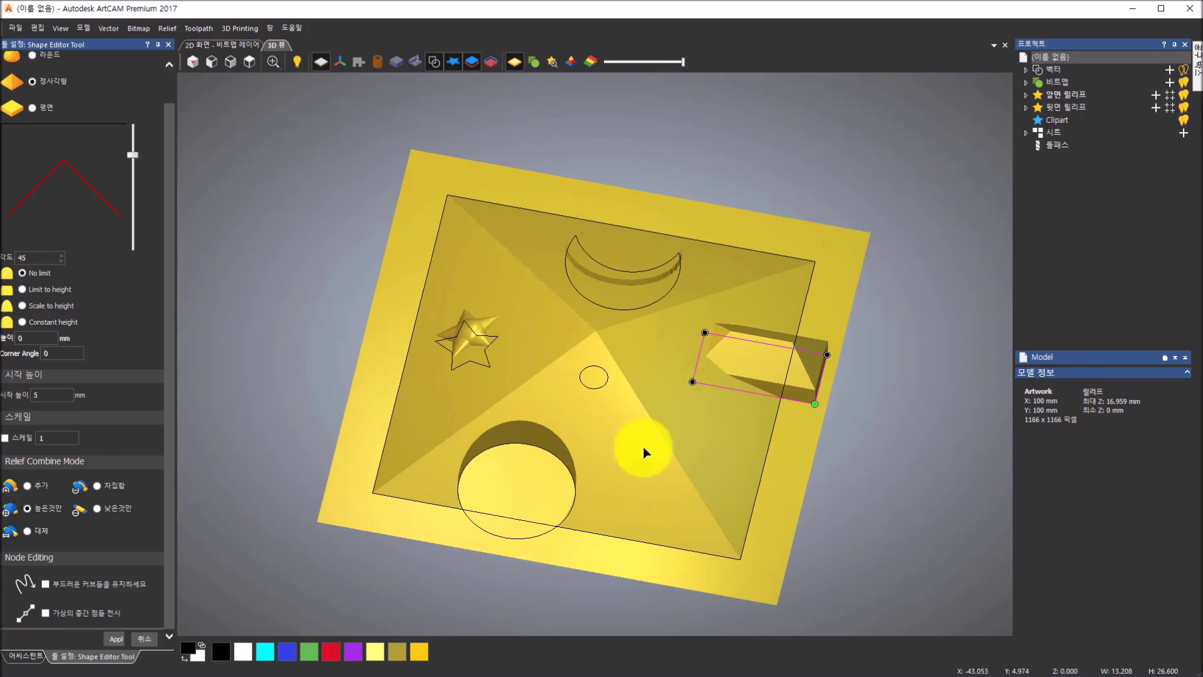
{"action": "scroll", "coordinate": [814, 327], "scroll_direction": "up", "scroll_amount": 3}
{"action": "left_click_drag", "start_coordinate": [810, 327], "coordinate": [839, 337]}
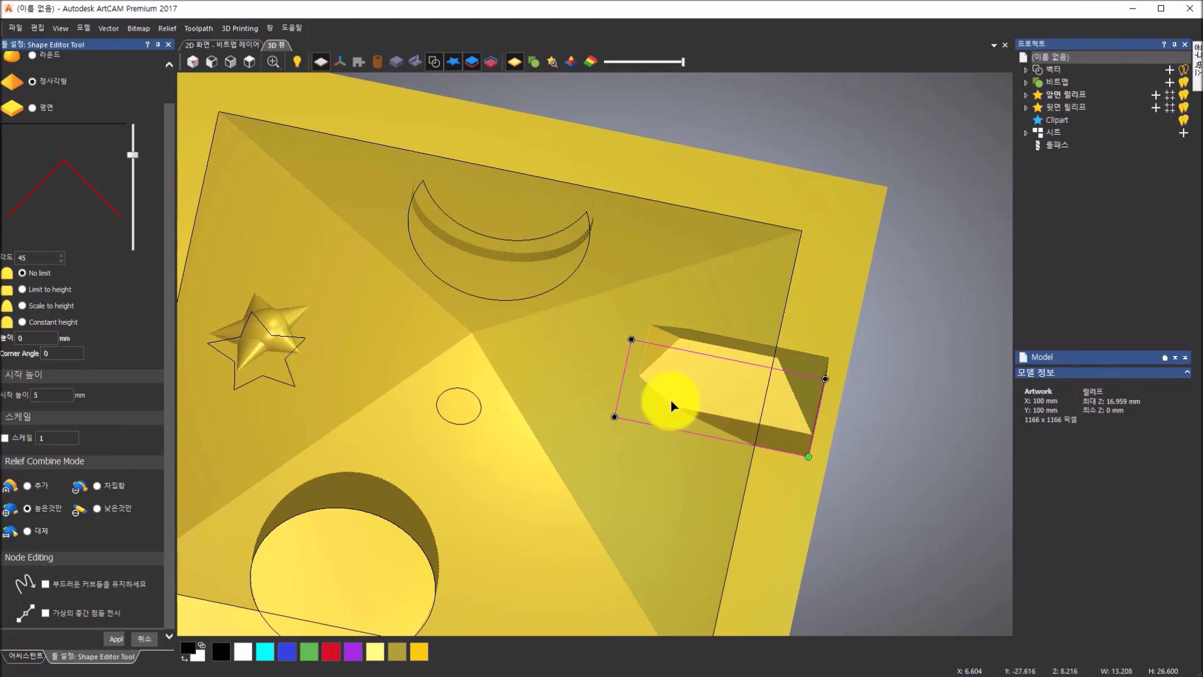
Try a 3 mm start height for the rectangle, settle on 2 mm, and check the shape from low angles.
{"action": "double_click", "coordinate": [42, 395]}
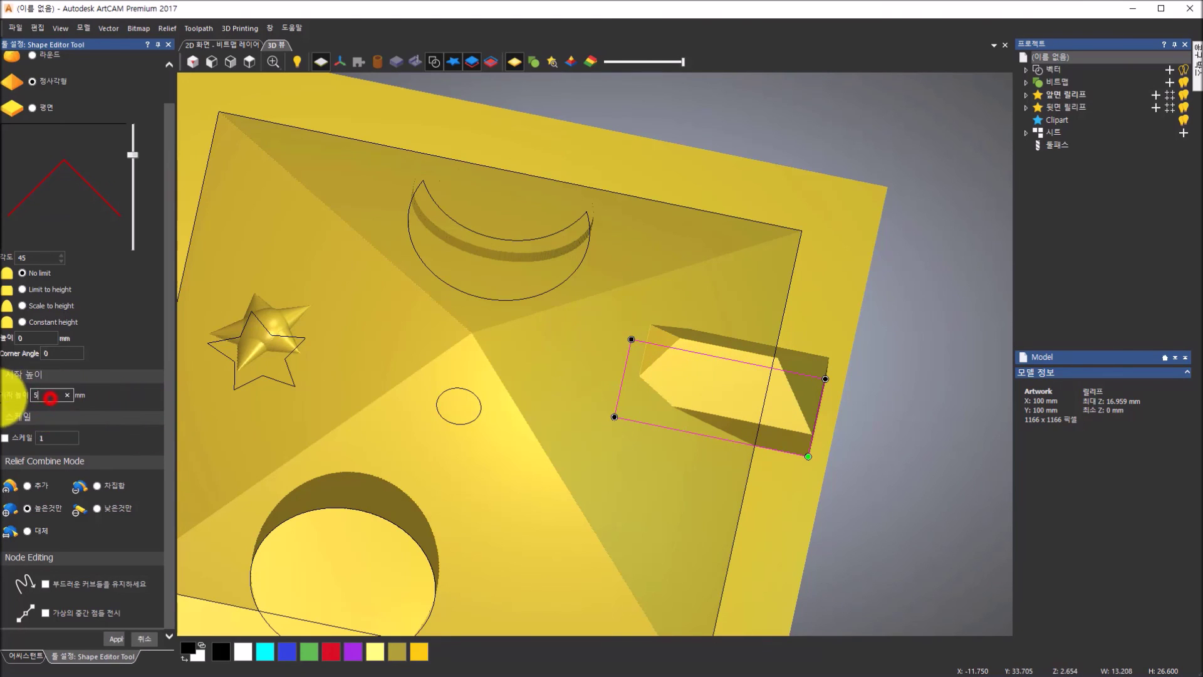
{"action": "type", "text": "3"}
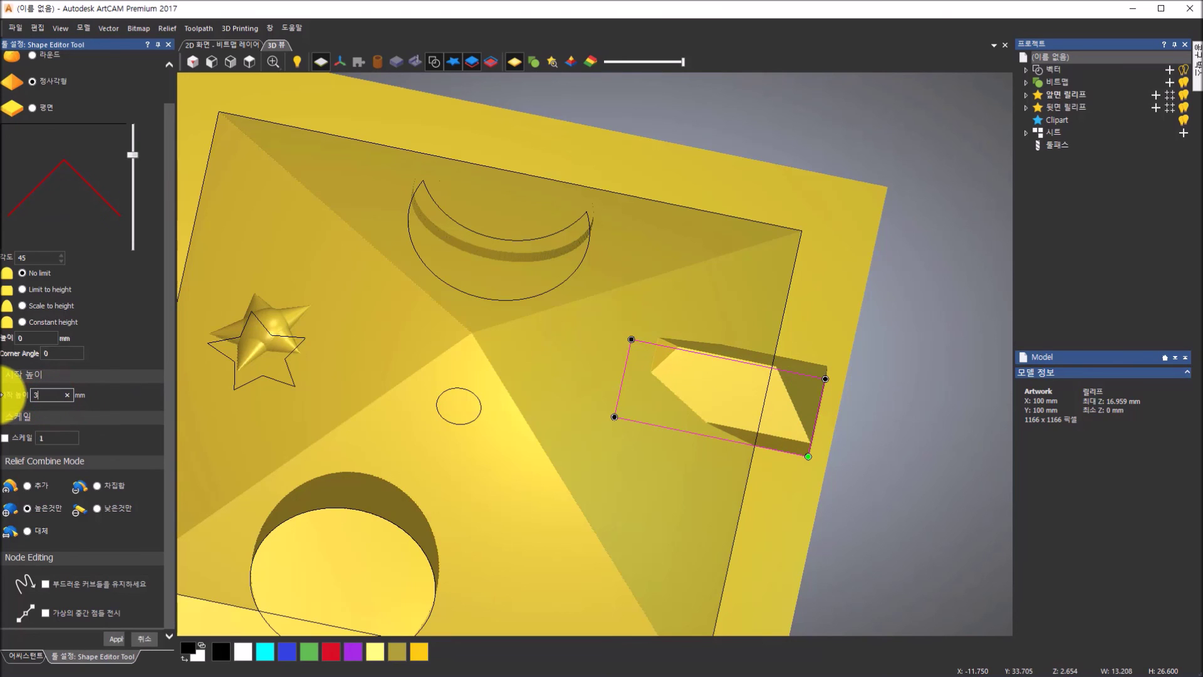
{"action": "type", "text": "2"}
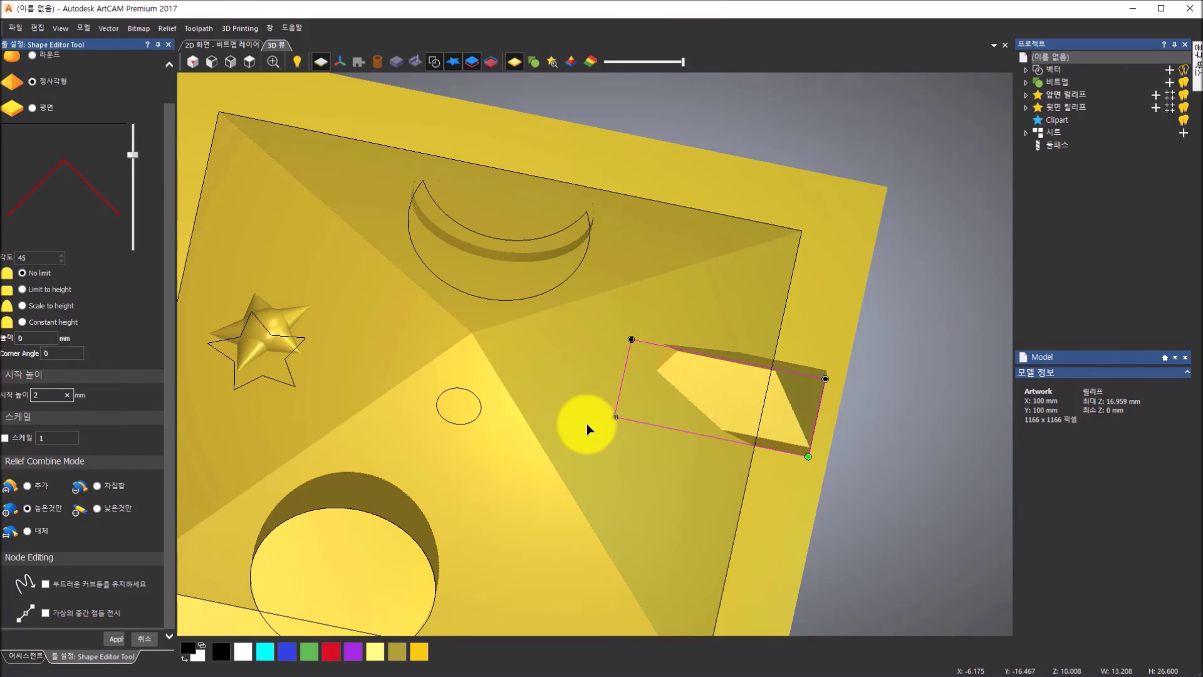
{"action": "middle_click_drag", "start_coordinate": [525, 433], "coordinate": [346, 251]}
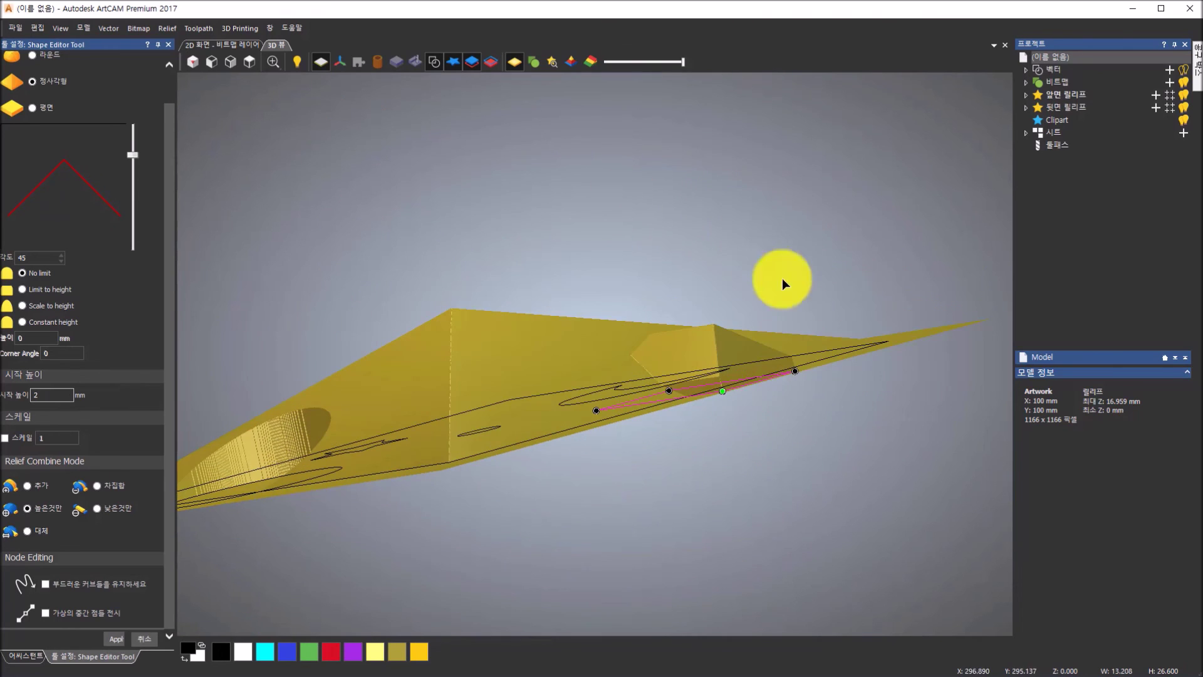
{"action": "middle_click_drag", "start_coordinate": [712, 360], "coordinate": [731, 523]}
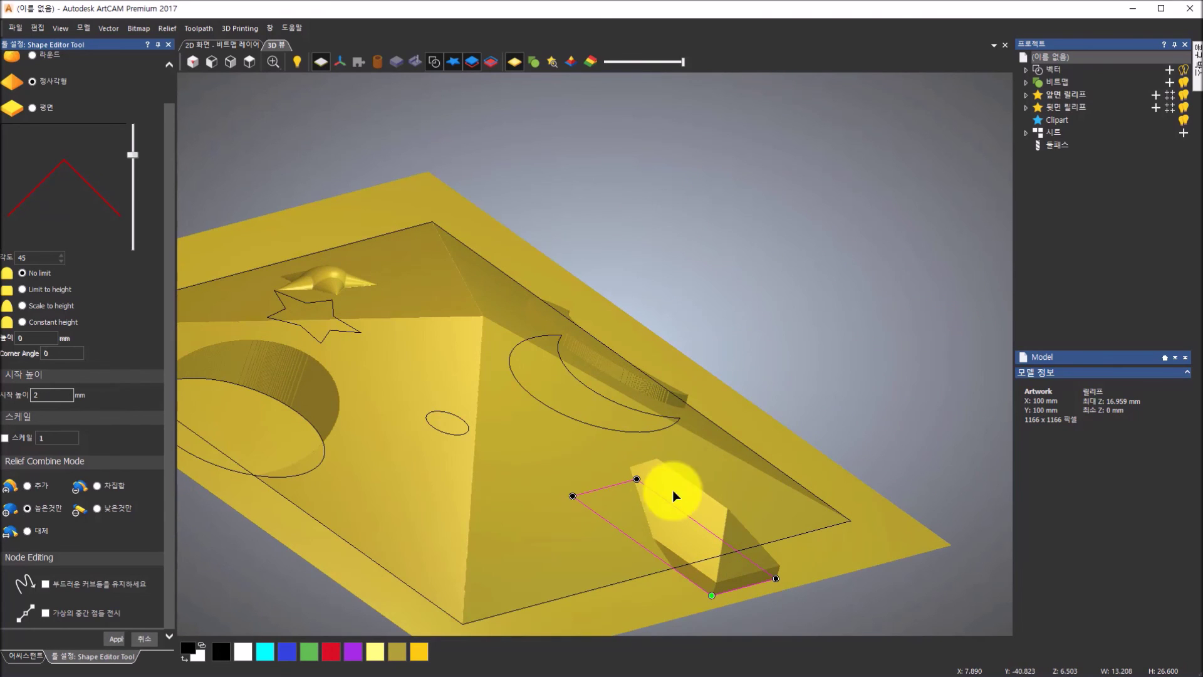
Set the rectangle's profile angle to 27 degrees and apply its relief.
{"action": "left_click_drag", "start_coordinate": [133, 154], "coordinate": [128, 163]}
{"action": "middle_click_drag", "start_coordinate": [404, 250], "coordinate": [476, 288]}
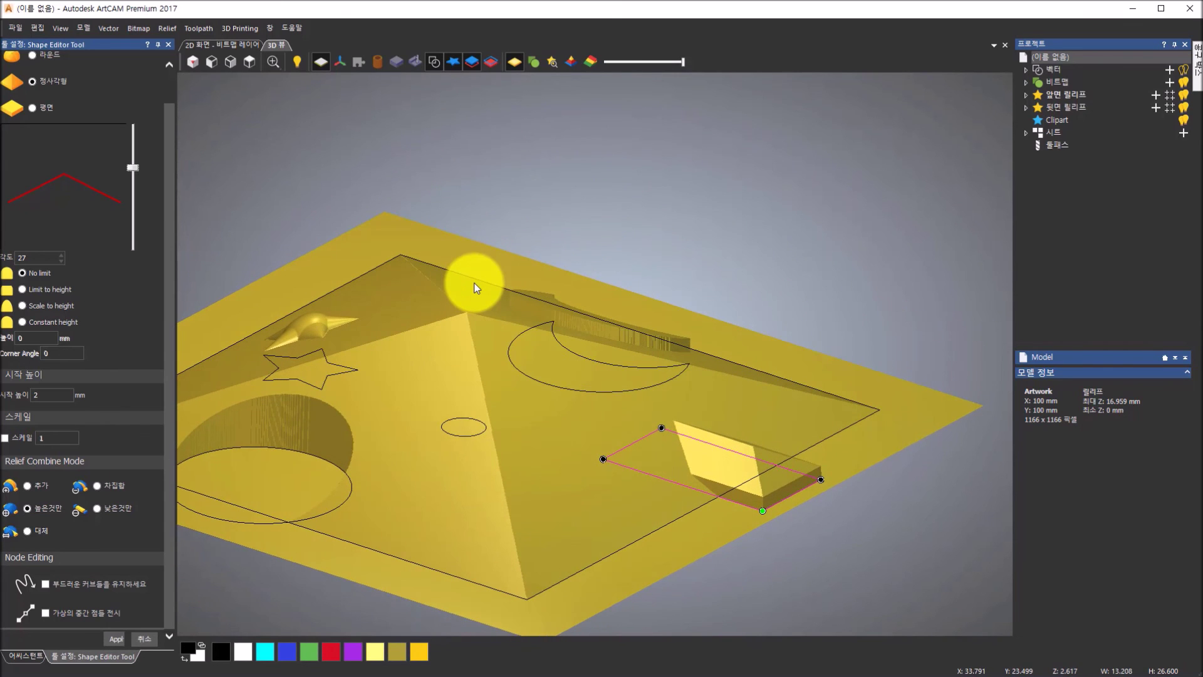
{"action": "left_click", "coordinate": [113, 637]}
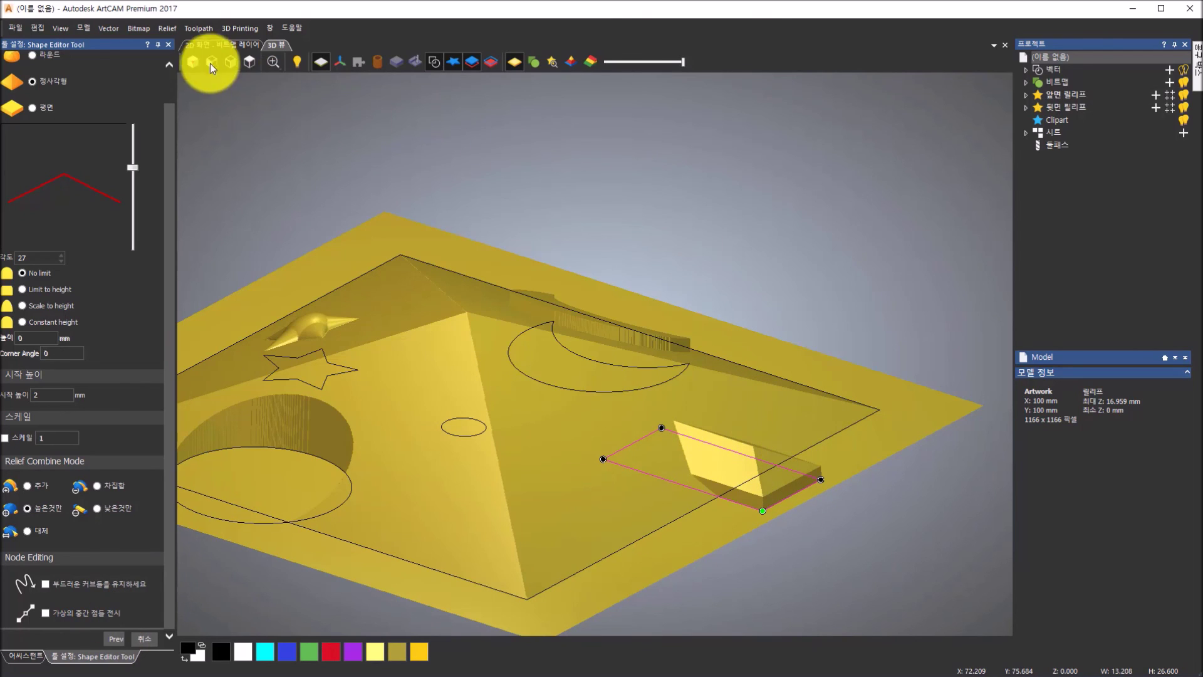
Select the small circle at the pyramid's centre and give it a round profile in Add (추가) mode, viewing the apex up close.
{"action": "left_click", "coordinate": [250, 62]}
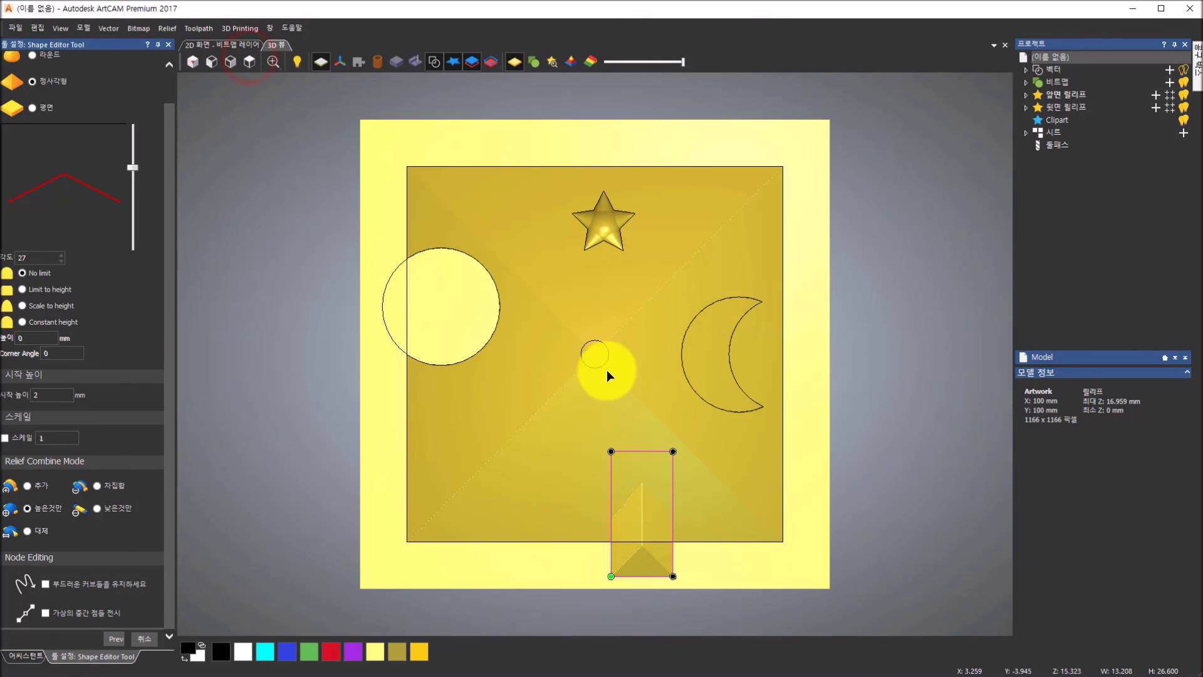
{"action": "left_click", "coordinate": [600, 364]}
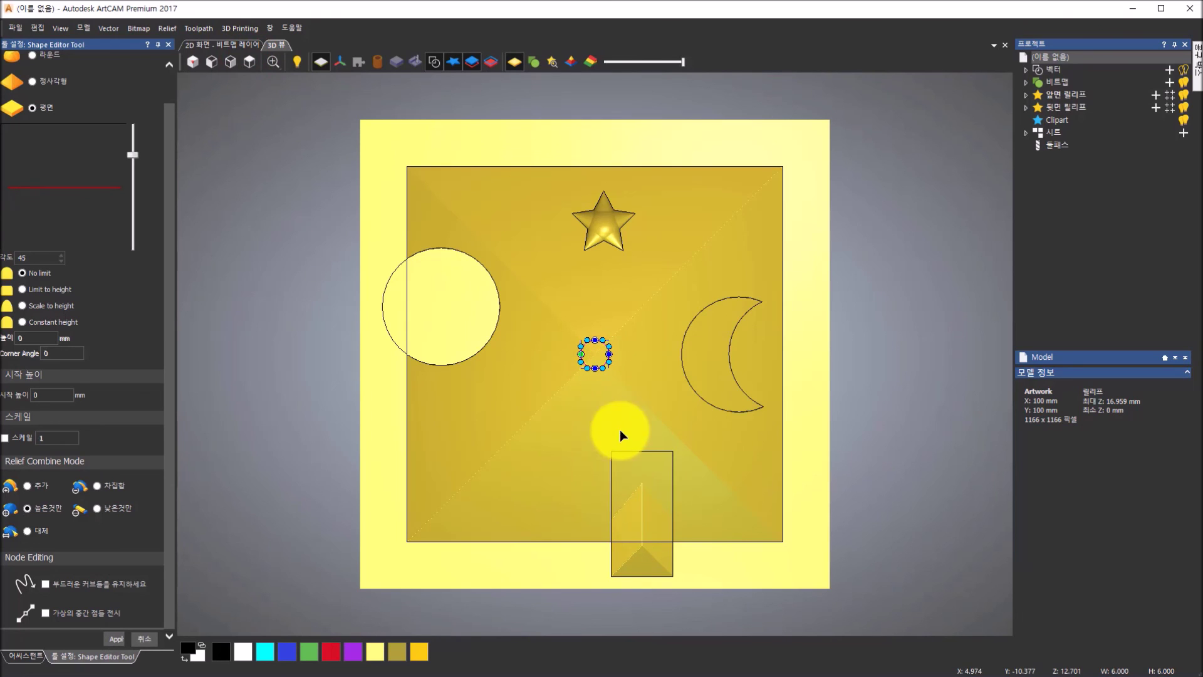
{"action": "left_click_drag", "start_coordinate": [633, 437], "coordinate": [577, 310]}
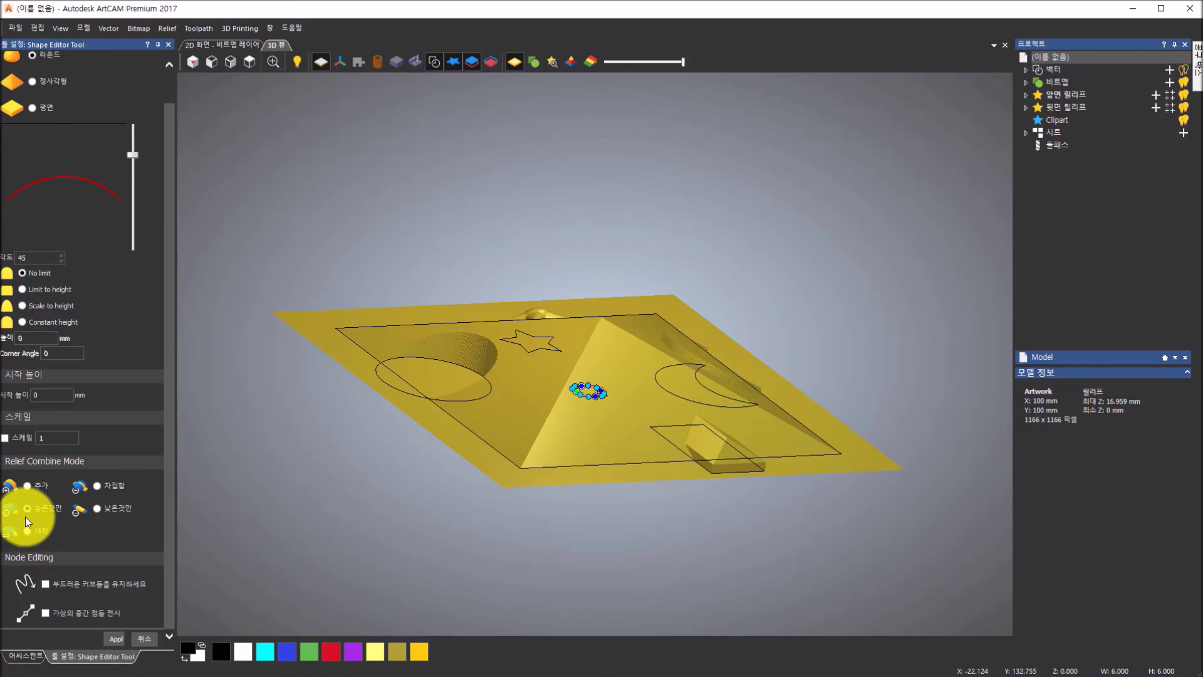
{"action": "left_click", "coordinate": [26, 486]}
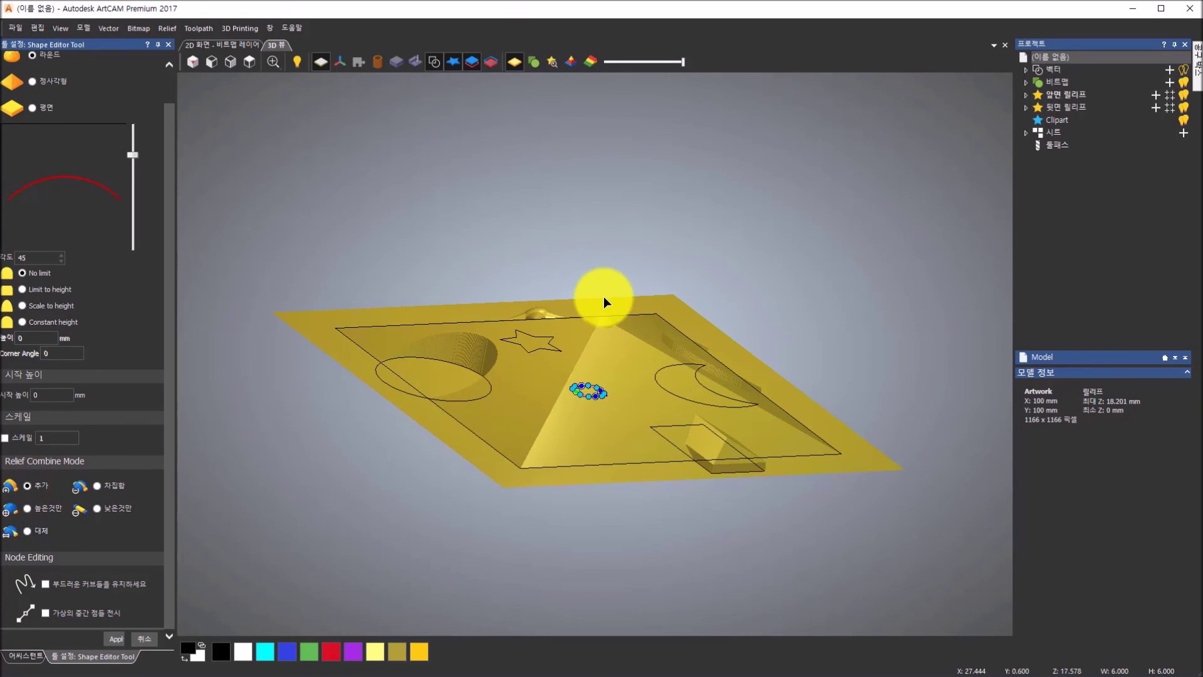
{"action": "scroll", "coordinate": [605, 314], "scroll_direction": "up", "scroll_amount": 3}
{"action": "scroll", "coordinate": [577, 398], "scroll_direction": "up", "scroll_amount": 2}
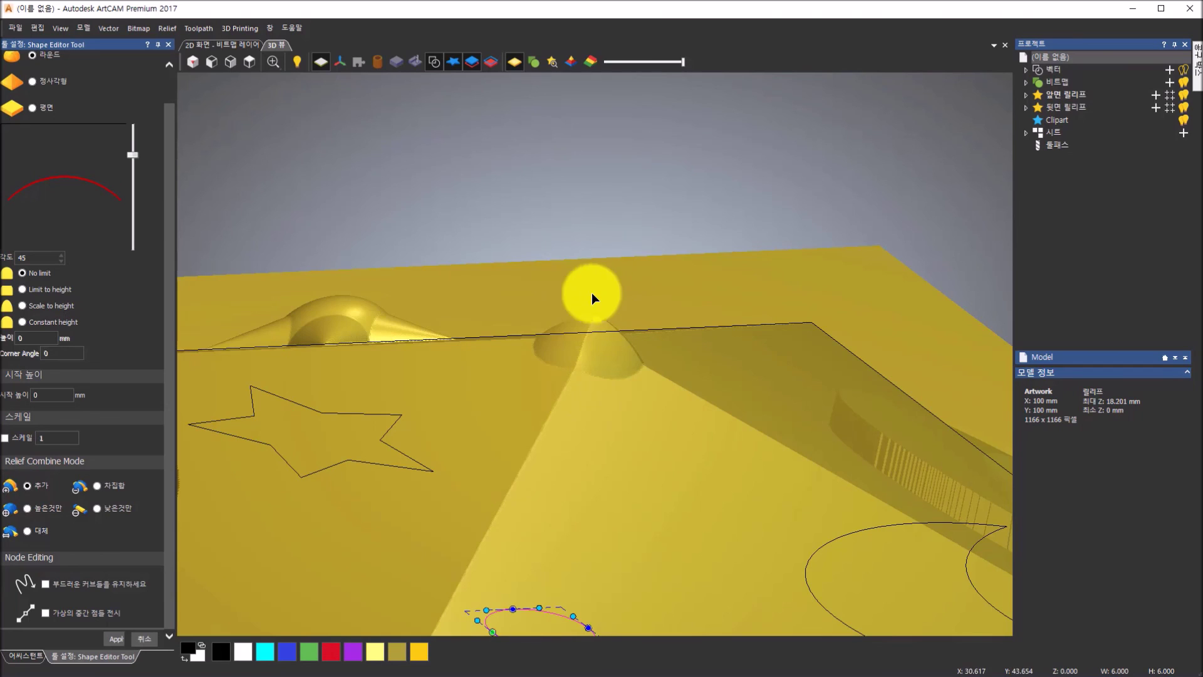
{"action": "left_click_drag", "start_coordinate": [498, 329], "coordinate": [577, 362]}
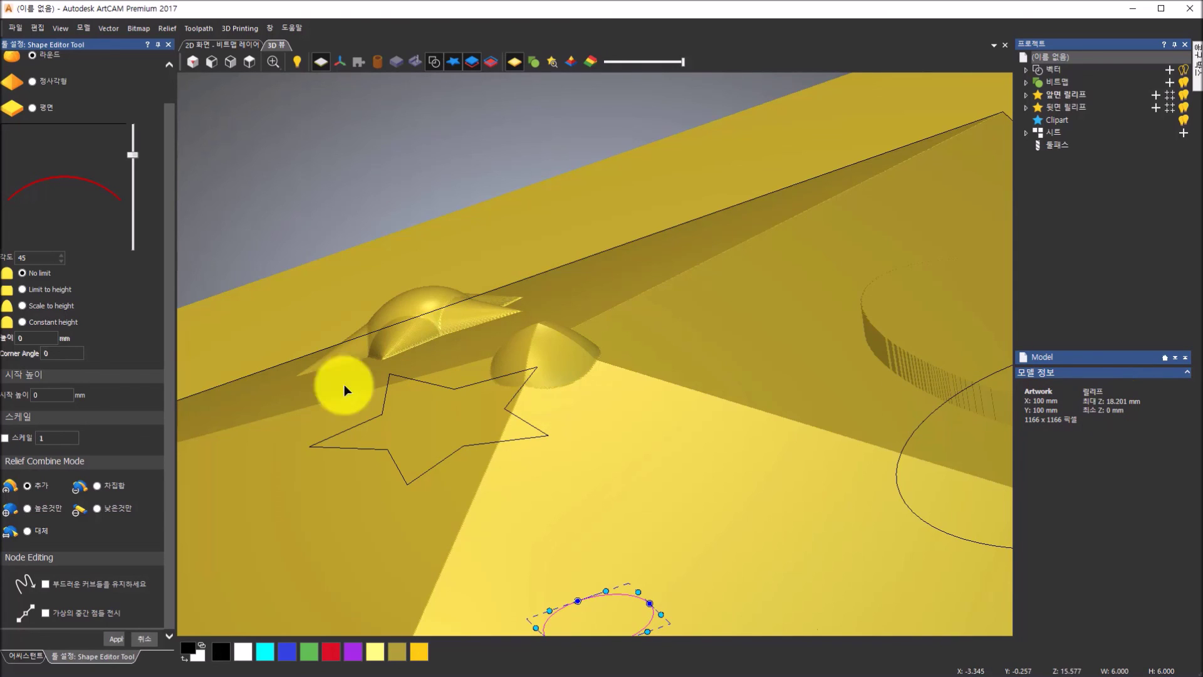
Set the small circle's start height to 16 mm and its combine mode to Merge High (높은것만).
{"action": "left_click", "coordinate": [45, 395]}
{"action": "type", "text": "16"}
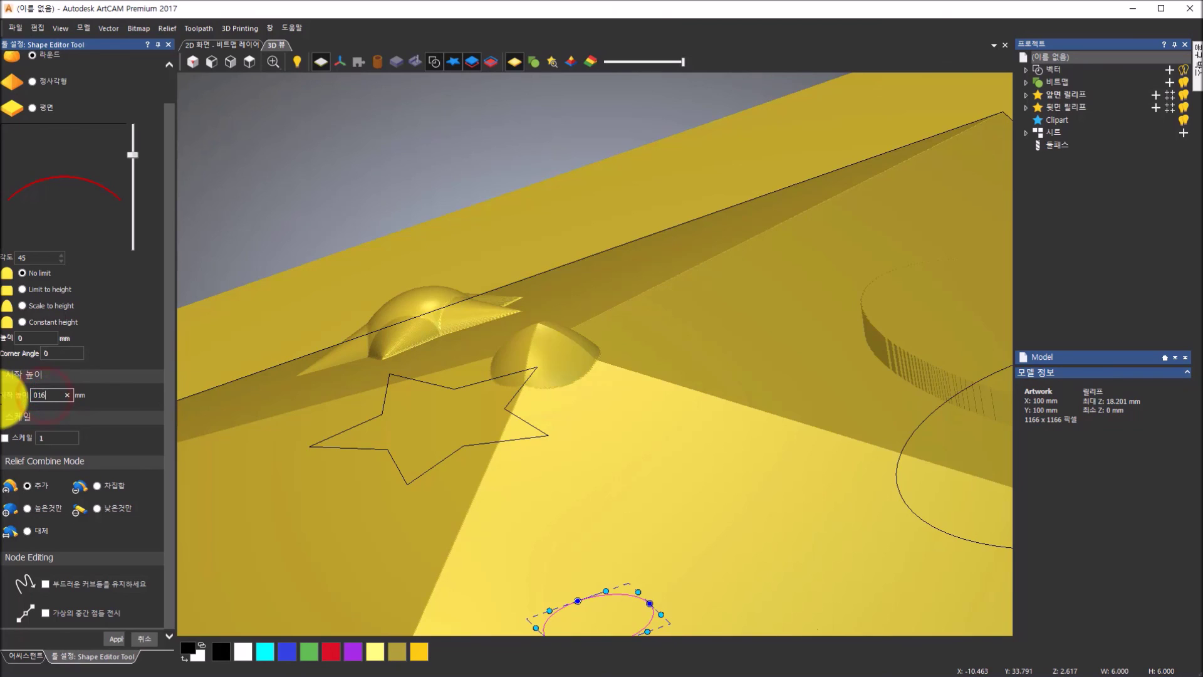
{"action": "key", "text": "Return"}
{"action": "left_click_drag", "start_coordinate": [60, 394], "coordinate": [2, 395]}
{"action": "type", "text": "16"}
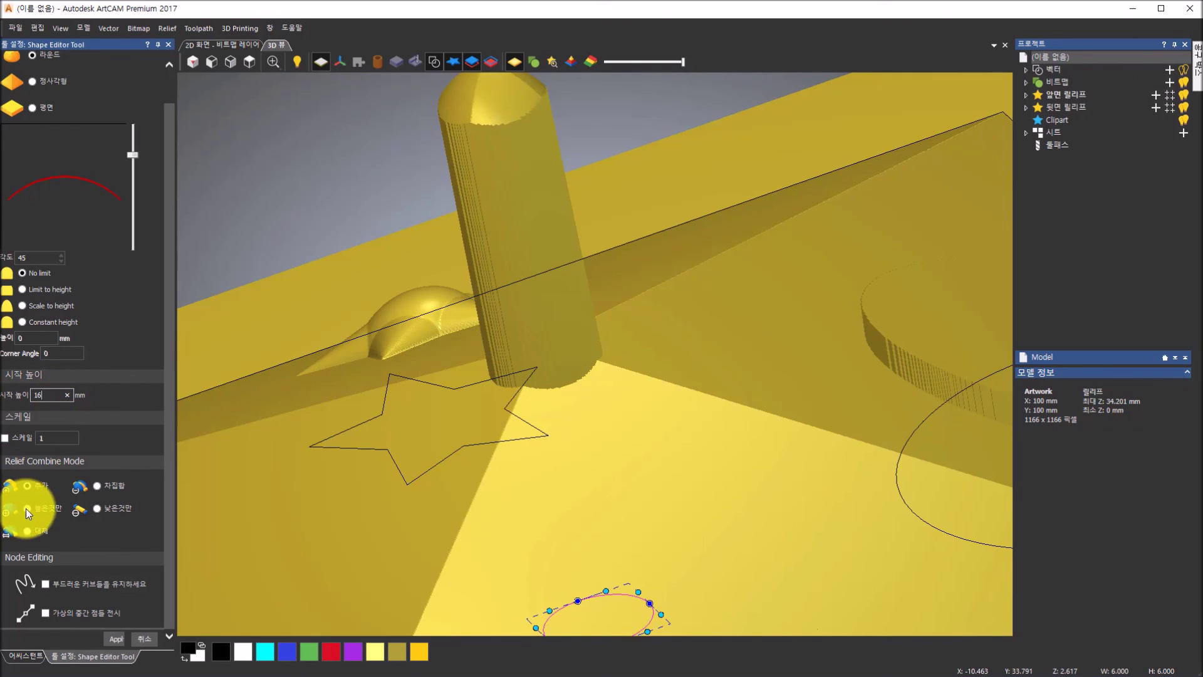
{"action": "left_click", "coordinate": [27, 508]}
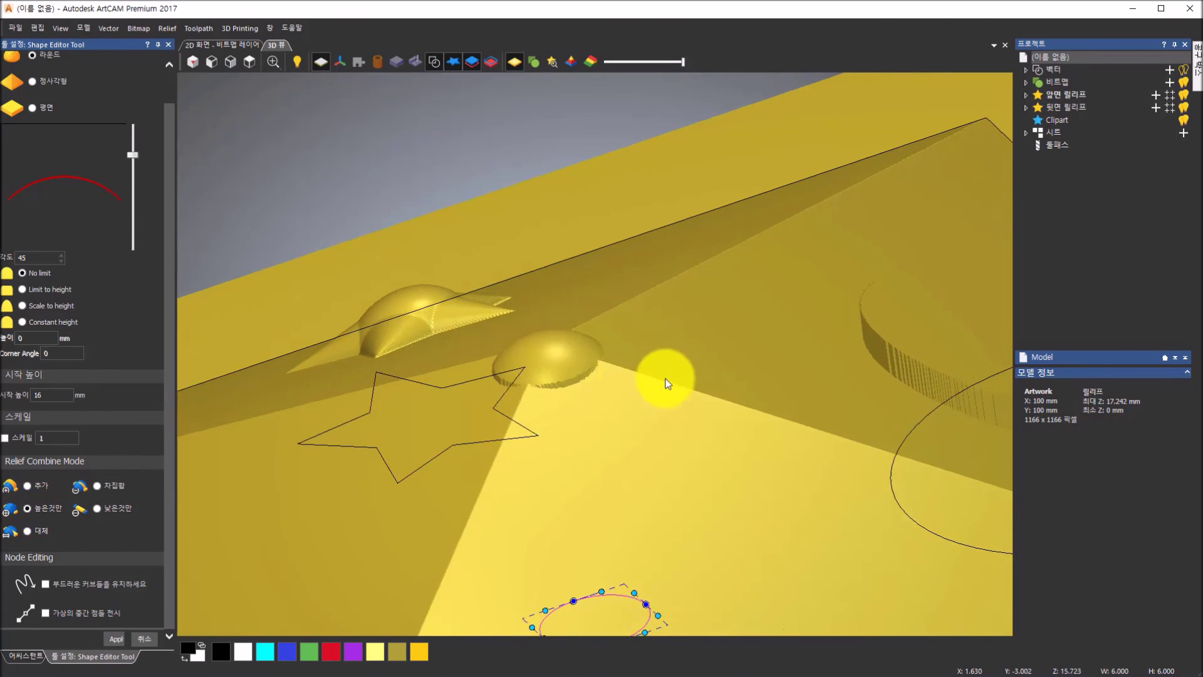
Set the small circle's round profile angle to 90 degrees to form a dome on the pyramid's apex.
{"action": "left_click_drag", "start_coordinate": [656, 383], "coordinate": [709, 381]}
{"action": "left_click_drag", "start_coordinate": [133, 152], "coordinate": [143, 92]}
{"action": "left_click_drag", "start_coordinate": [394, 280], "coordinate": [543, 364]}
{"action": "left_click", "coordinate": [62, 396]}
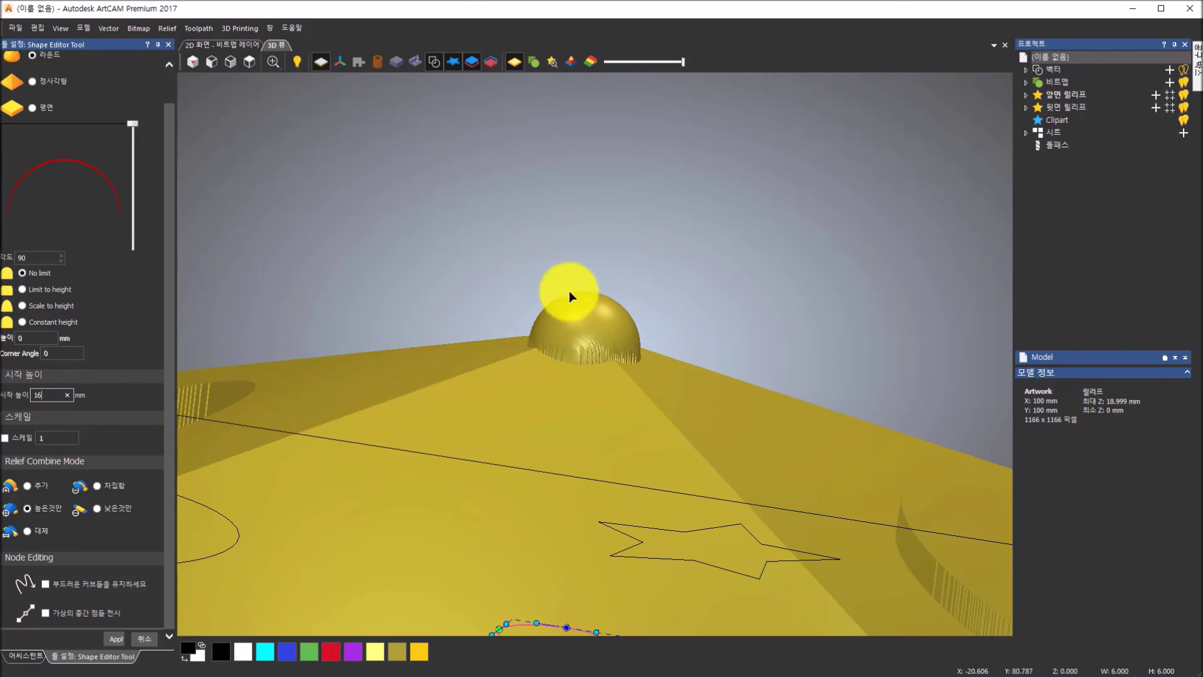
Examine the shaped pyramid relief and the small circle's profile settings, ending with a view from directly above.
{"action": "left_click_drag", "start_coordinate": [622, 332], "coordinate": [590, 519]}
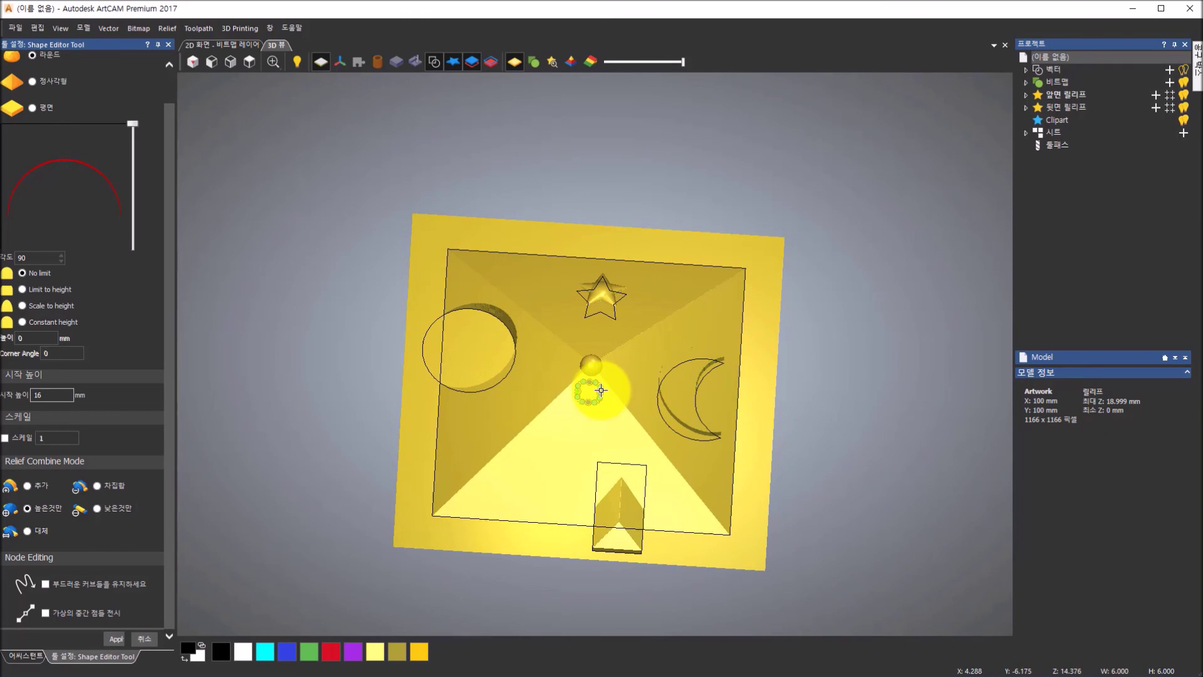
{"action": "left_click_drag", "start_coordinate": [598, 409], "coordinate": [667, 351]}
{"action": "scroll", "coordinate": [666, 351], "scroll_direction": "up", "scroll_amount": 2}
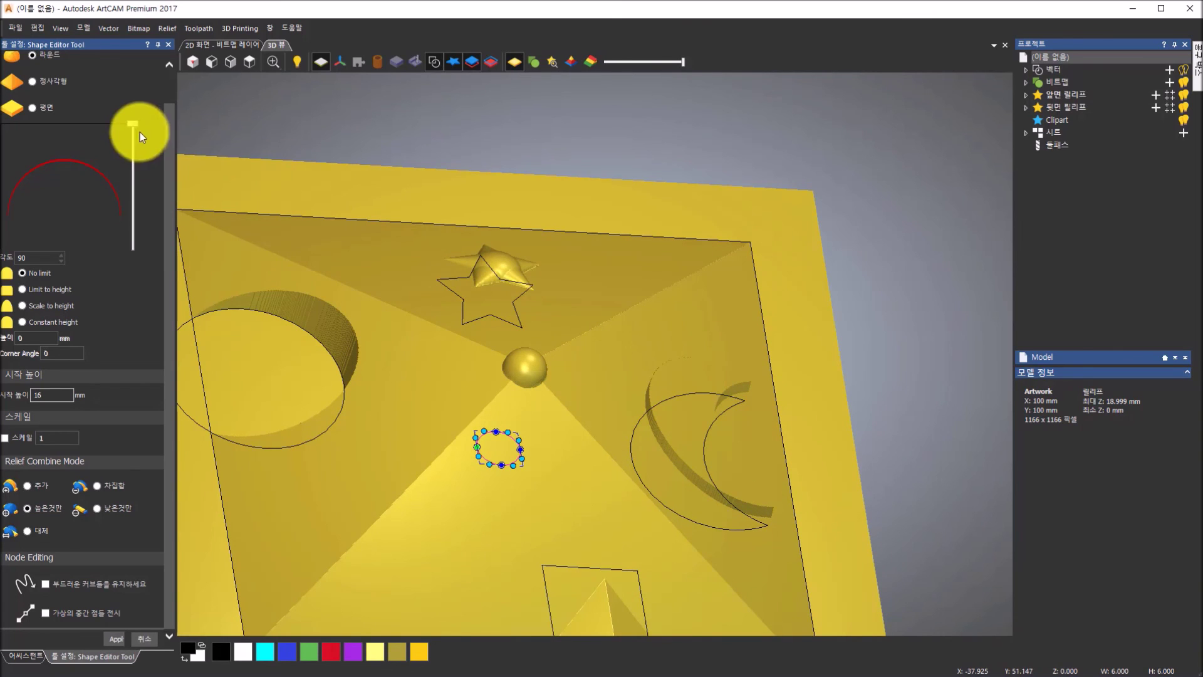
{"action": "left_click", "coordinate": [167, 129]}
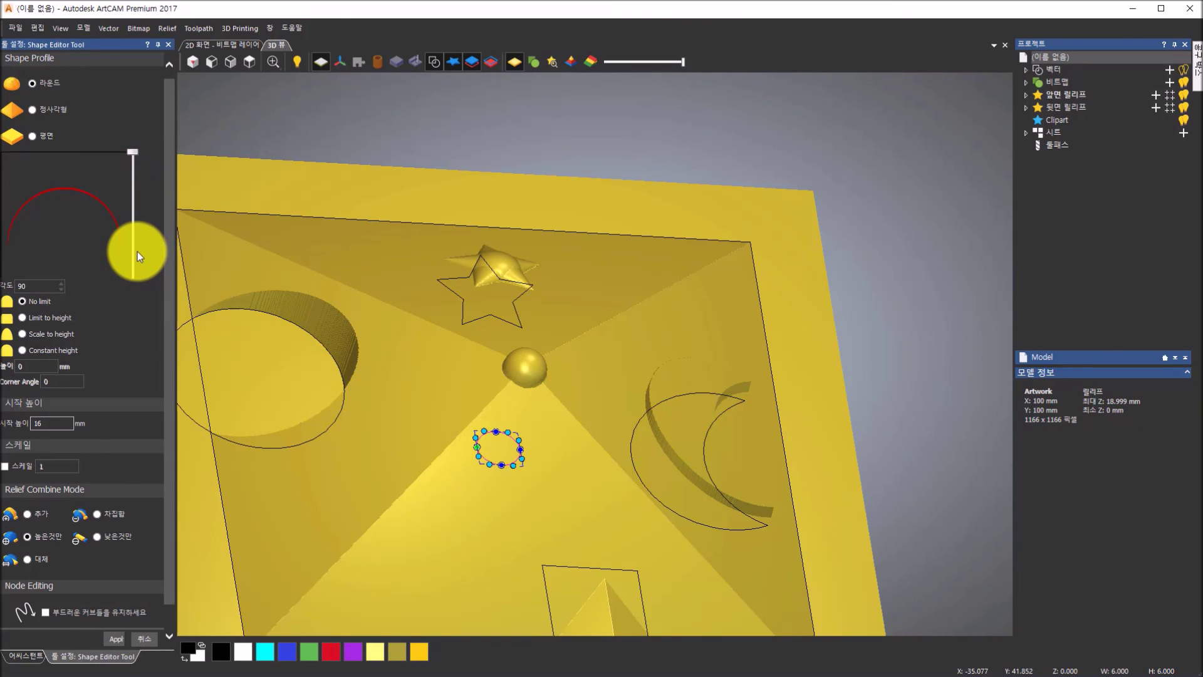
{"action": "left_click_drag", "start_coordinate": [166, 389], "coordinate": [165, 428]}
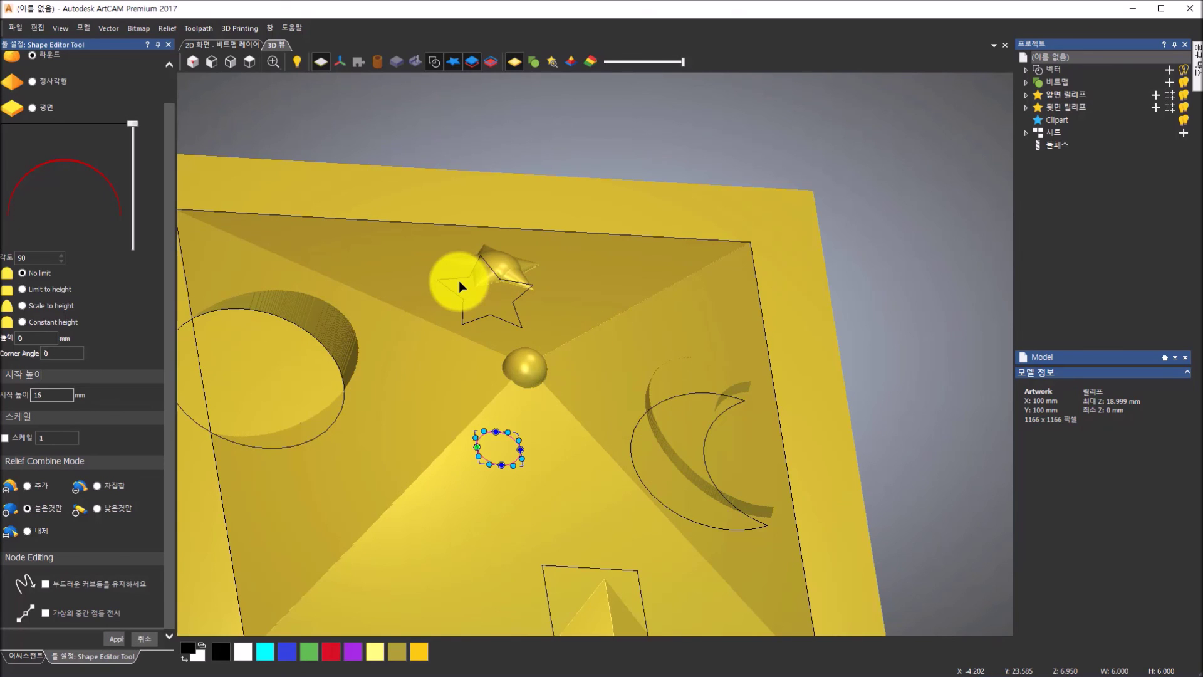
{"action": "left_click", "coordinate": [249, 62]}
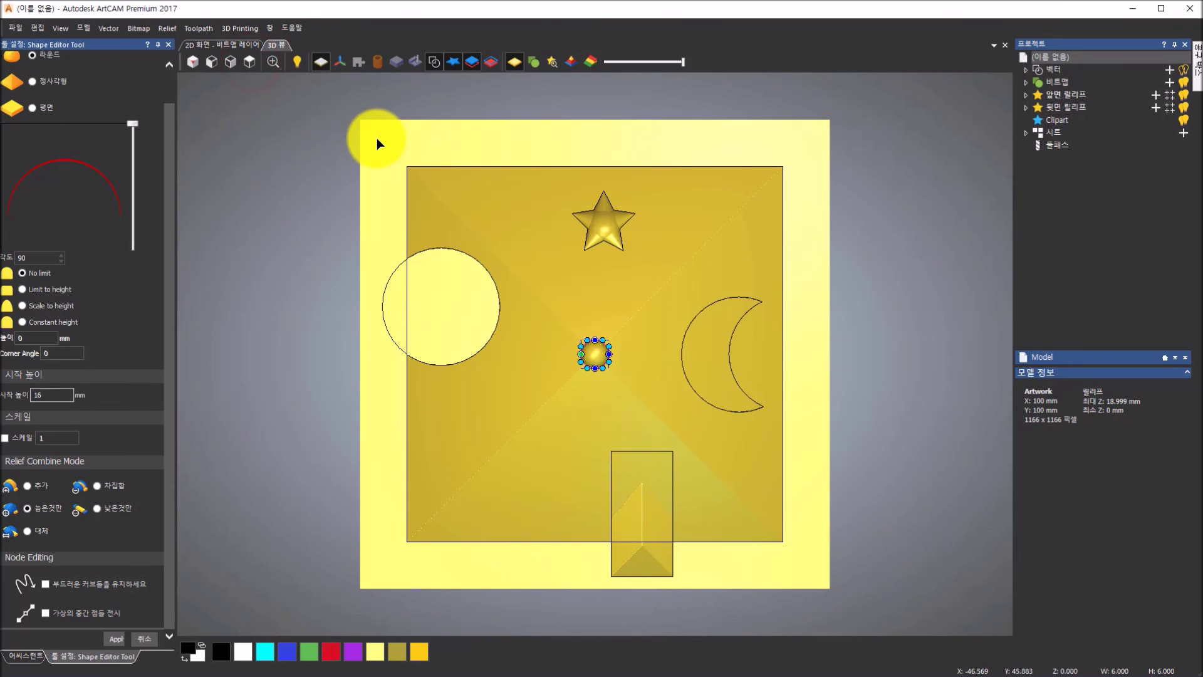